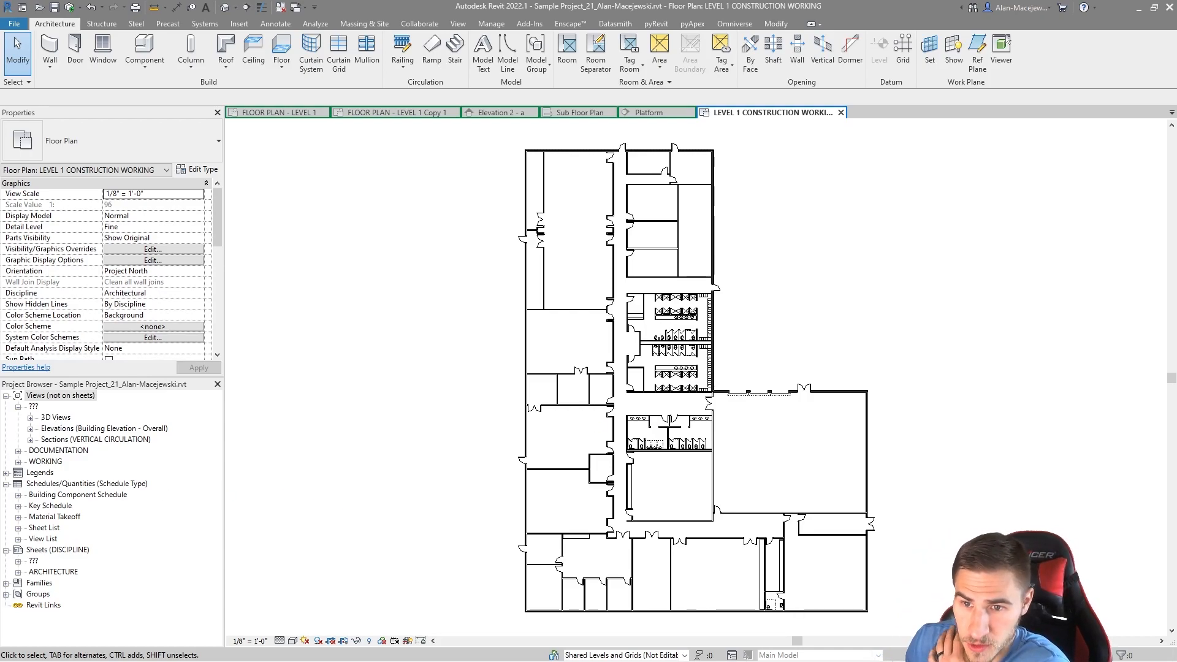
- Duplicate the LEVEL 1 CONSTRUCTION WORKING floor plan from the WORKING views, without detailing
{"action": "left_click", "coordinate": [17, 462]}
{"action": "scroll", "coordinate": [140, 545], "scroll_direction": "down", "scroll_amount": 1}
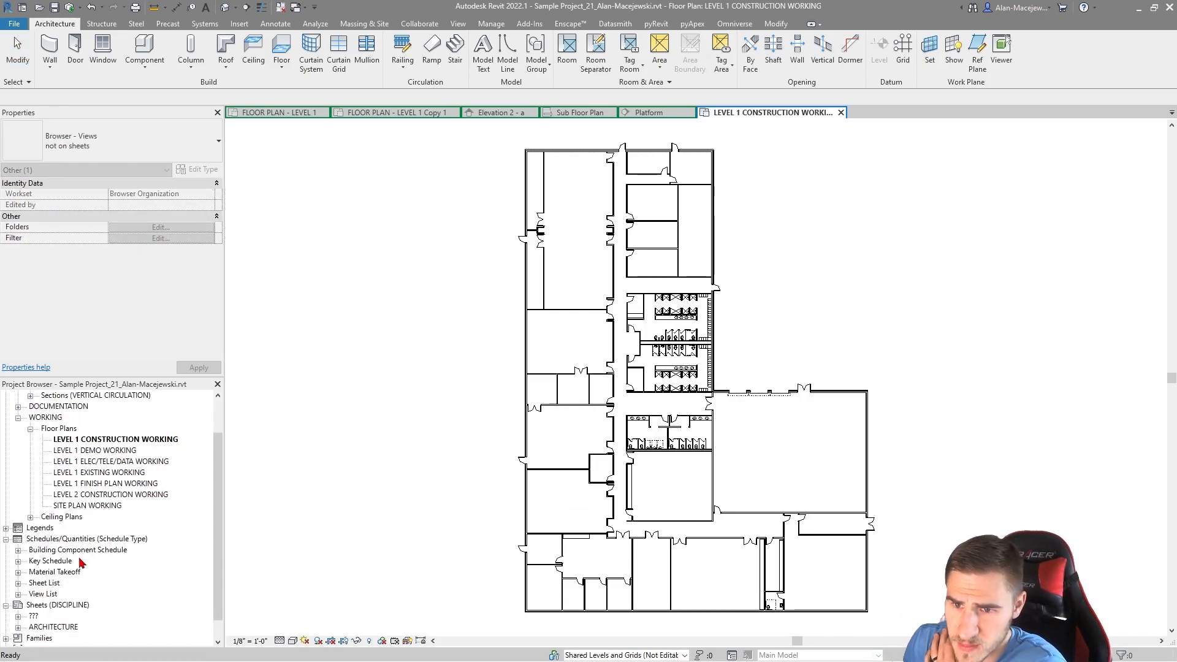
{"action": "scroll", "coordinate": [74, 446], "scroll_direction": "down", "scroll_amount": 1}
{"action": "scroll", "coordinate": [111, 514], "scroll_direction": "up", "scroll_amount": 2}
{"action": "left_click", "coordinate": [52, 450]}
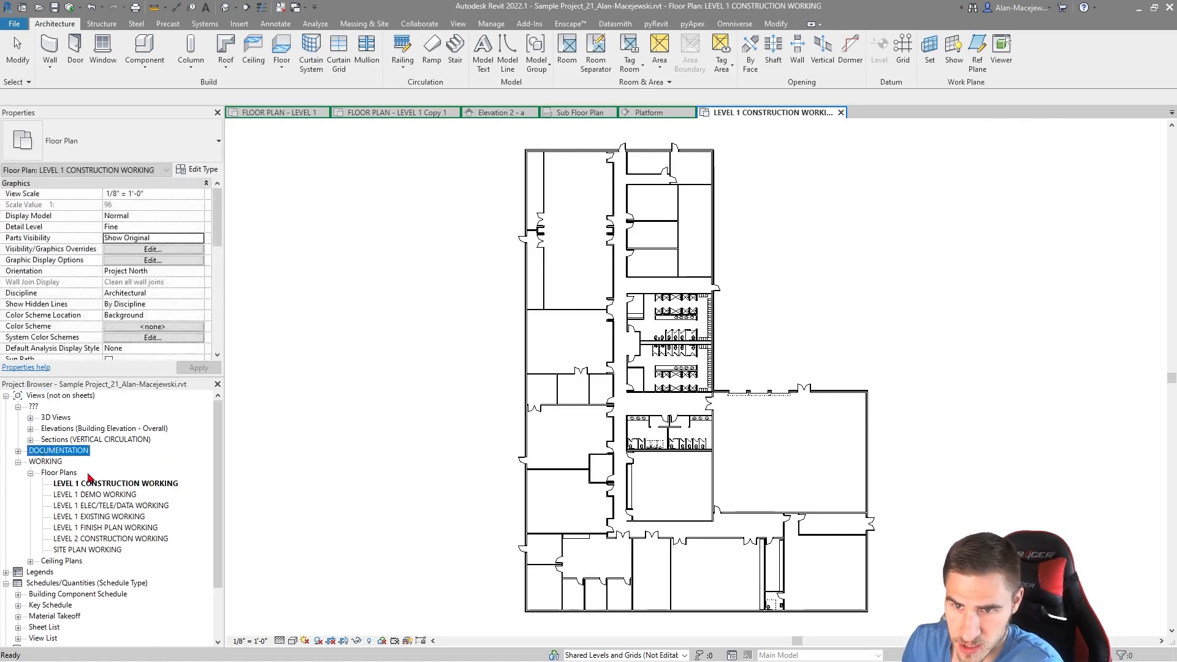
{"action": "left_click", "coordinate": [34, 462]}
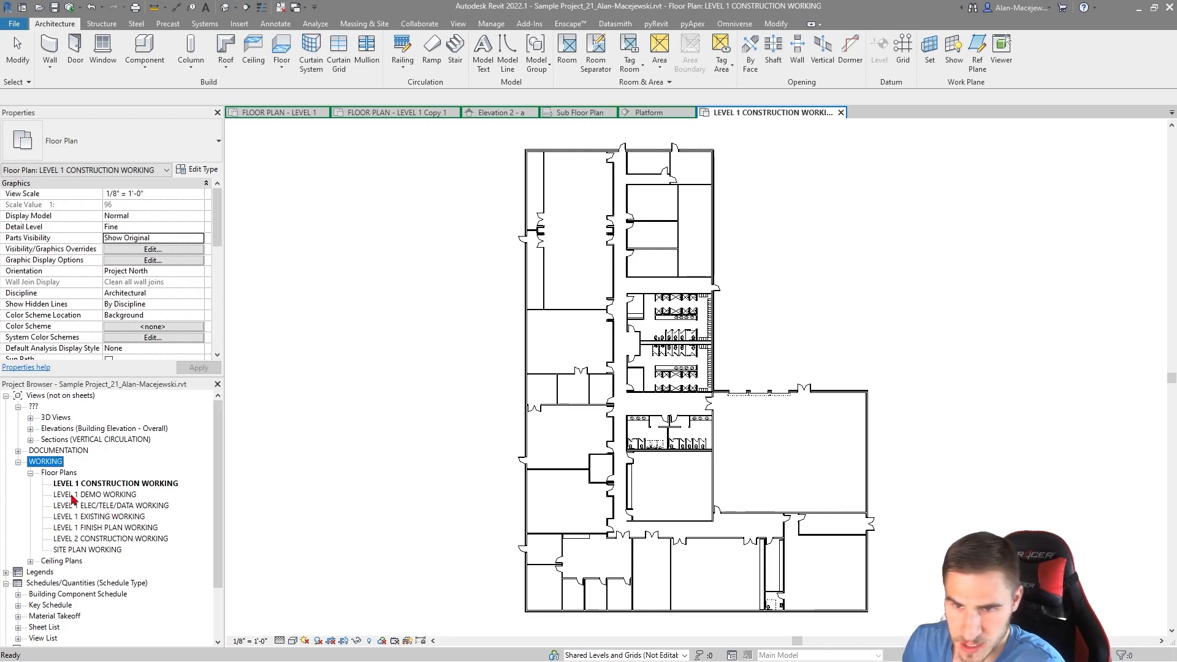
{"action": "left_click", "coordinate": [122, 484]}
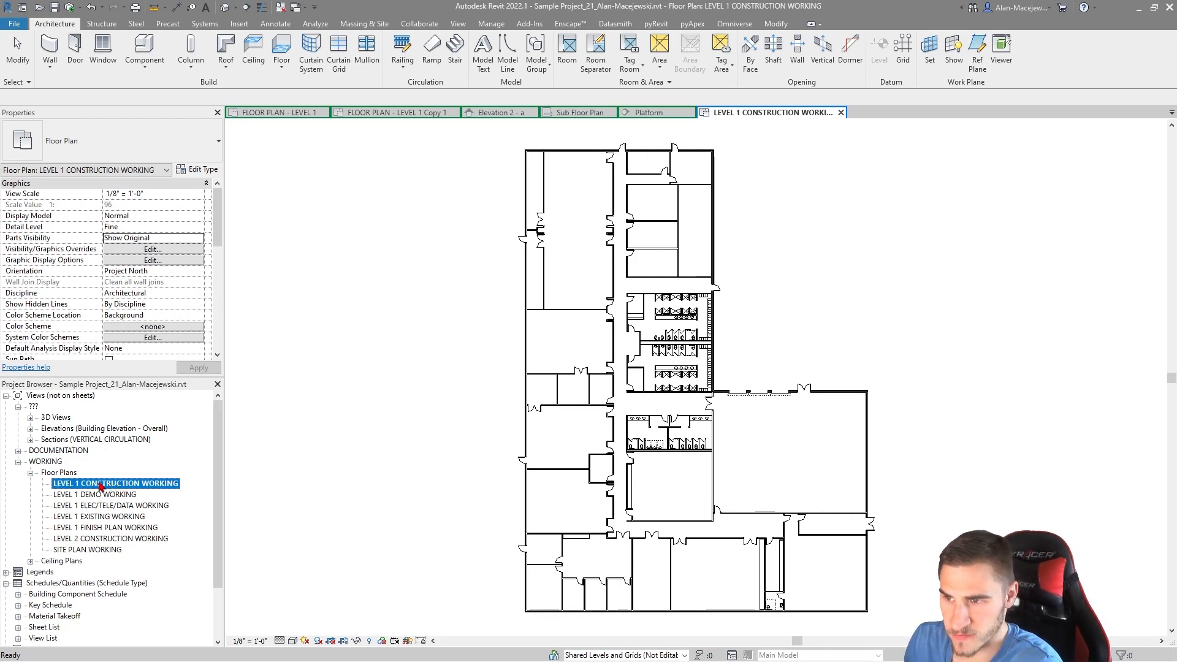
{"action": "right_click", "coordinate": [105, 487]}
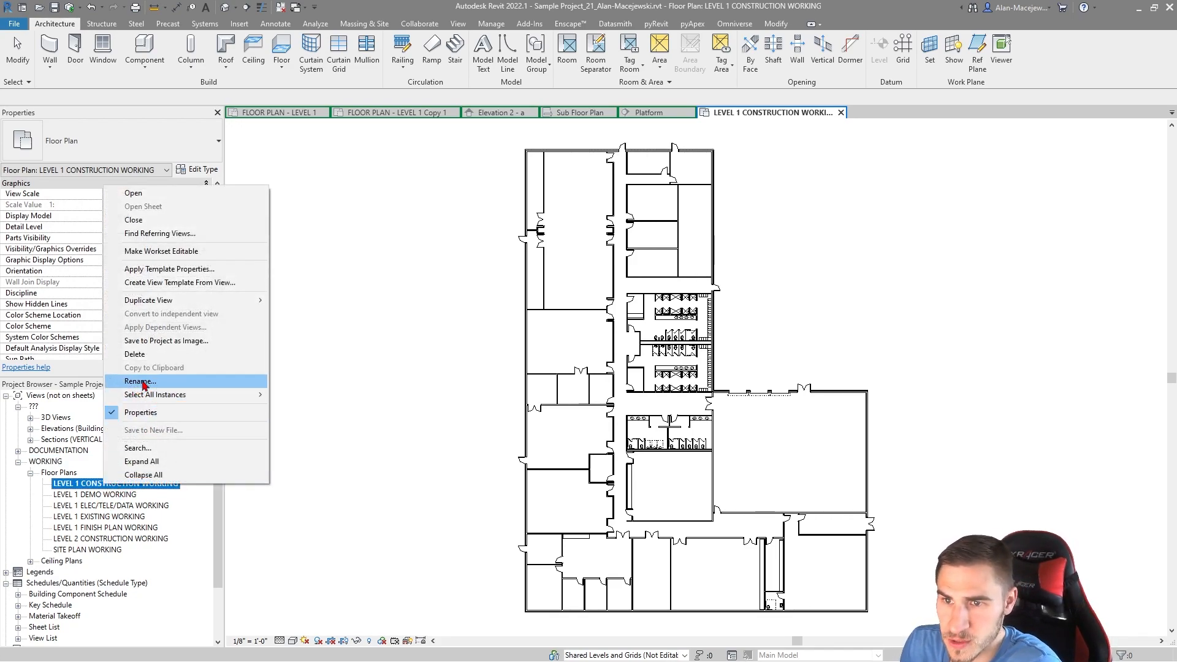
{"action": "mouse_move", "coordinate": [202, 300]}
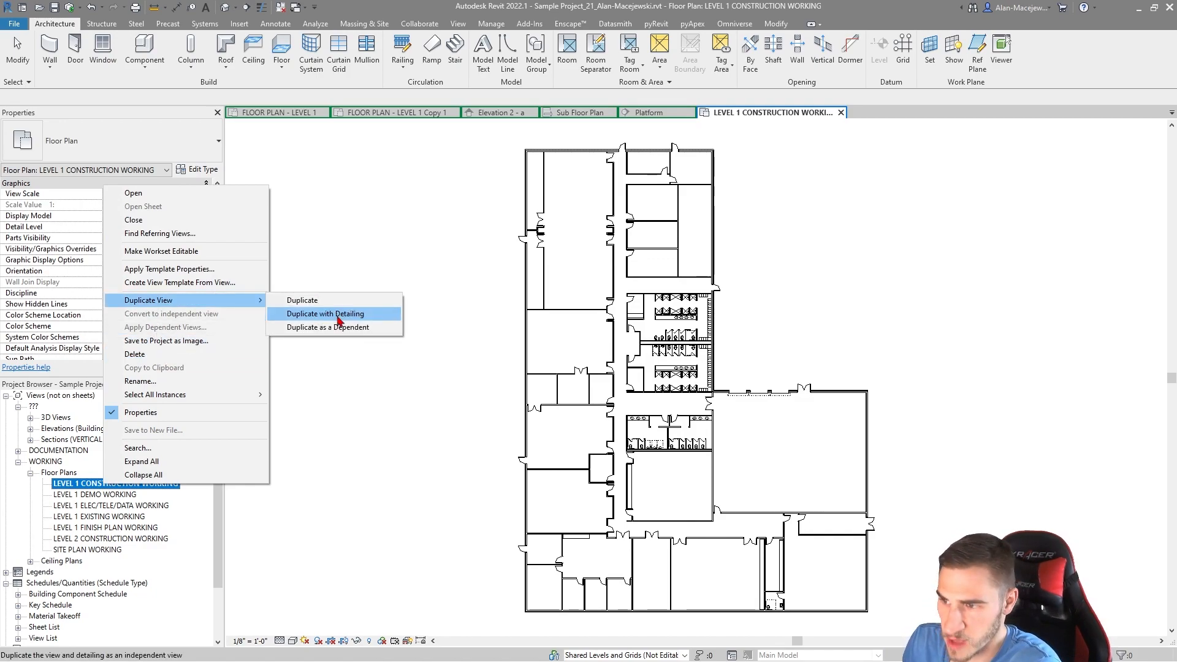
{"action": "left_click", "coordinate": [295, 300]}
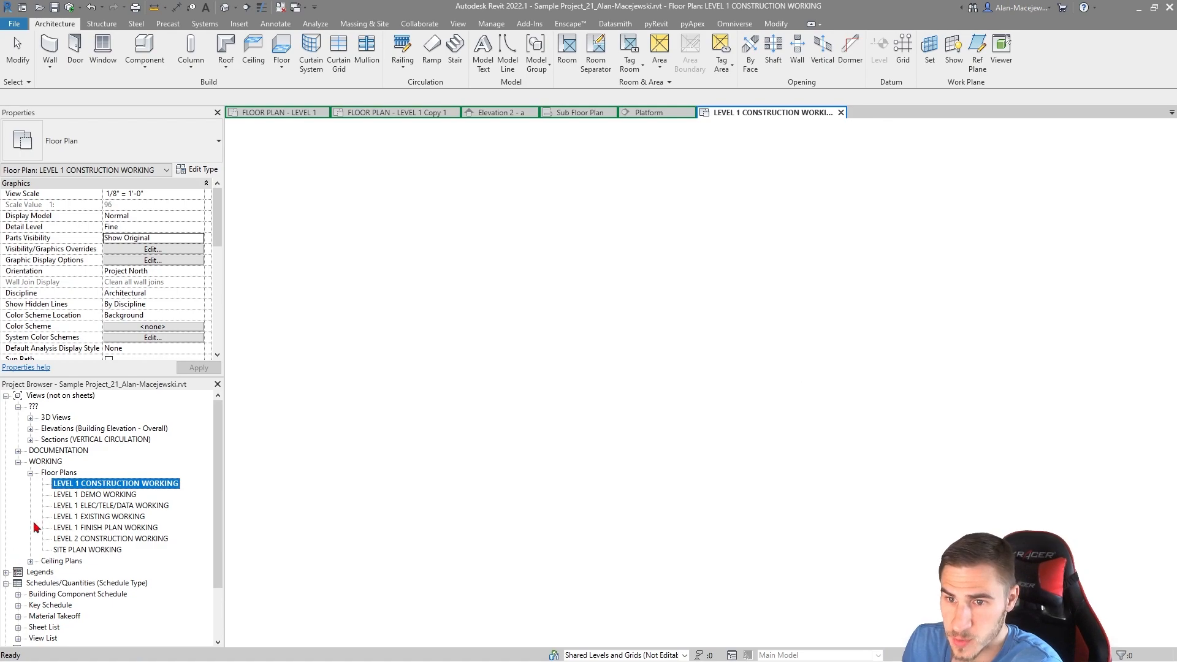
- Rename the duplicated LEVEL 1 CONSTRUCTION WORKING plan to _FIRE RATING
{"action": "right_click", "coordinate": [147, 494]}
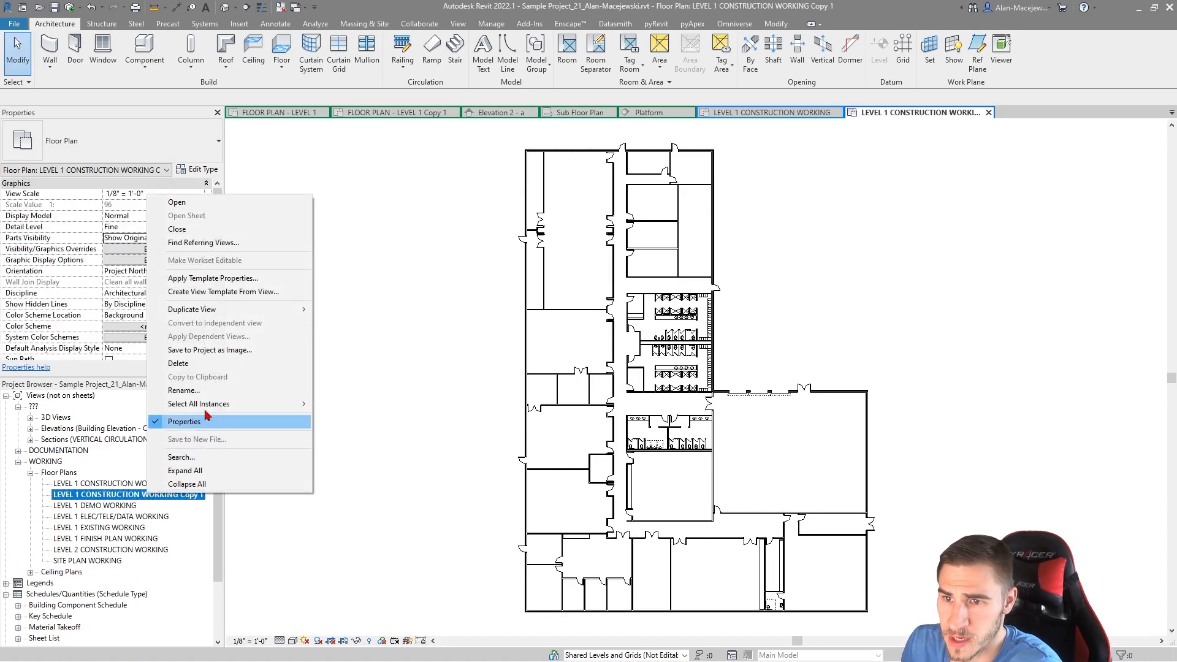
{"action": "left_click", "coordinate": [184, 391]}
{"action": "key", "text": "BackSpace"}
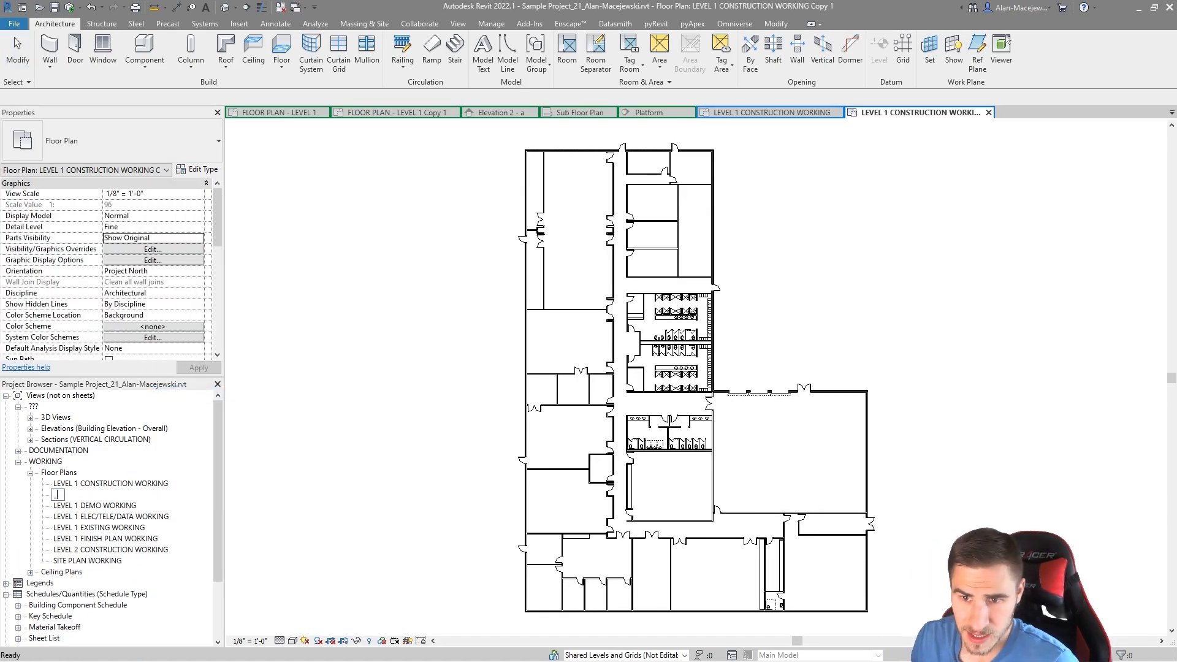
{"action": "type", "text": "_FIRE RATING"}
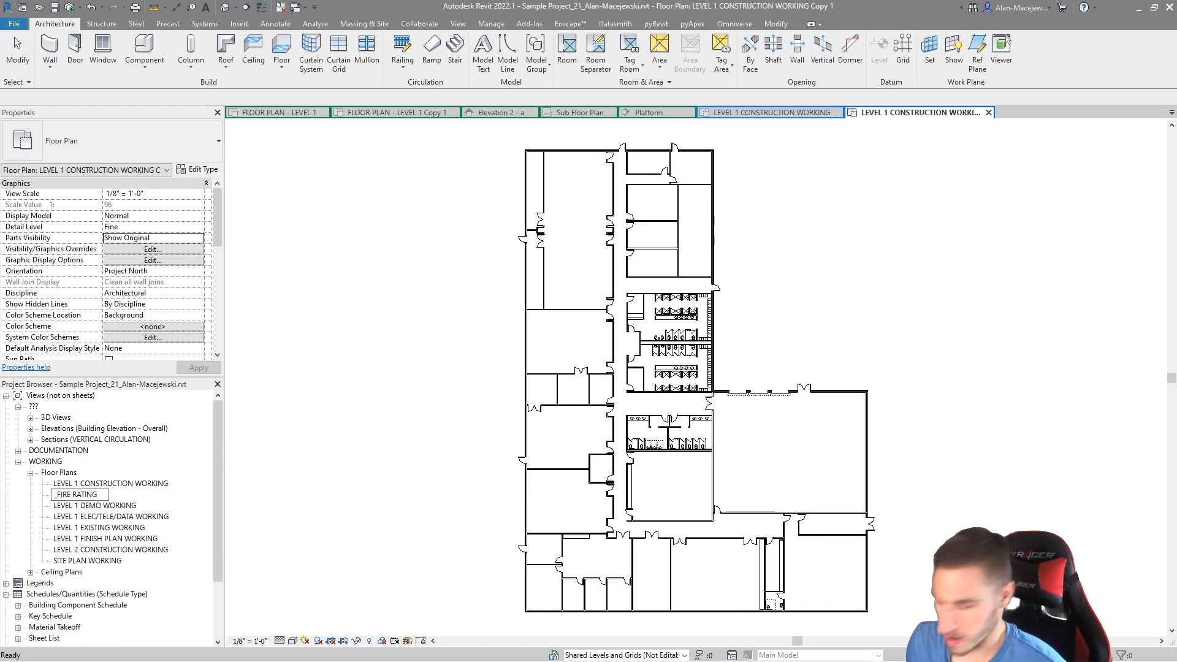
{"action": "key", "text": "Return"}
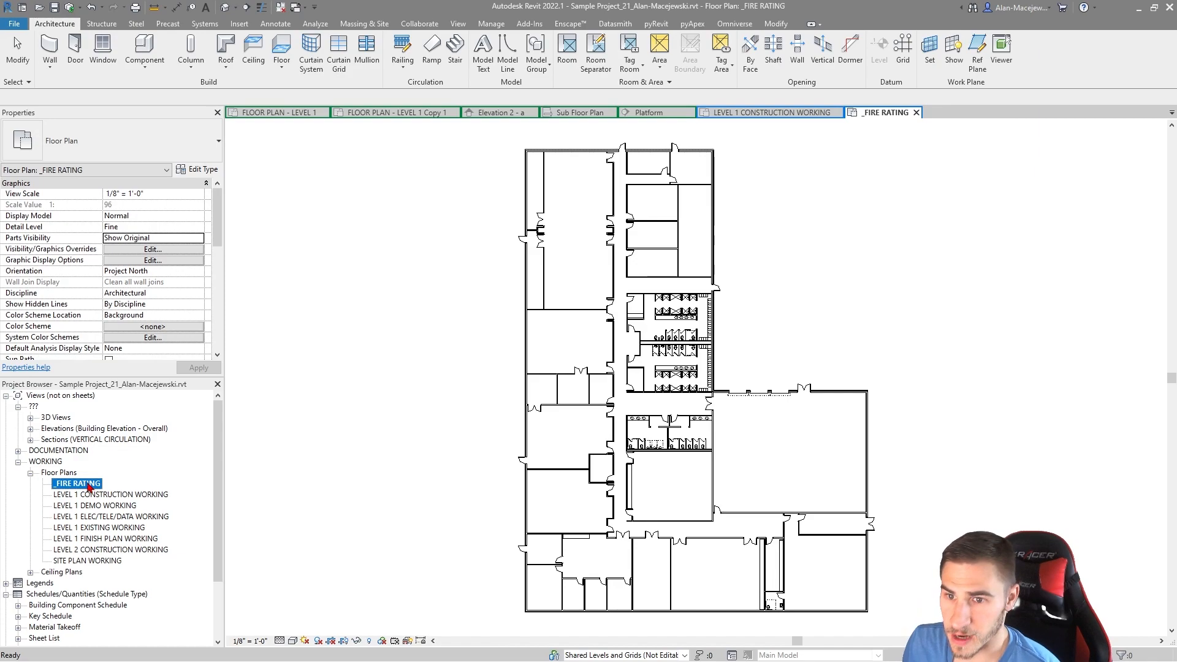
- Duplicate the _FIRE RATING floor plan without detailing and name the copy _ACOUSTICS
{"action": "right_click", "coordinate": [89, 484]}
{"action": "mouse_move", "coordinate": [154, 298]}
{"action": "left_click", "coordinate": [324, 302]}
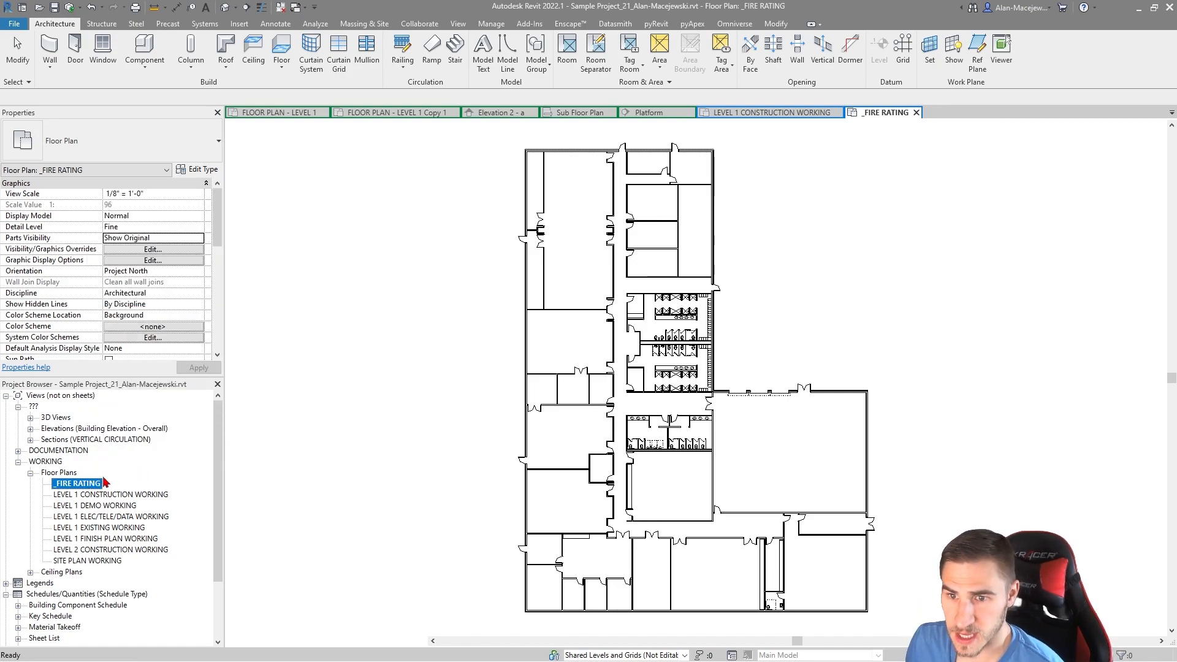
{"action": "left_click", "coordinate": [103, 494]}
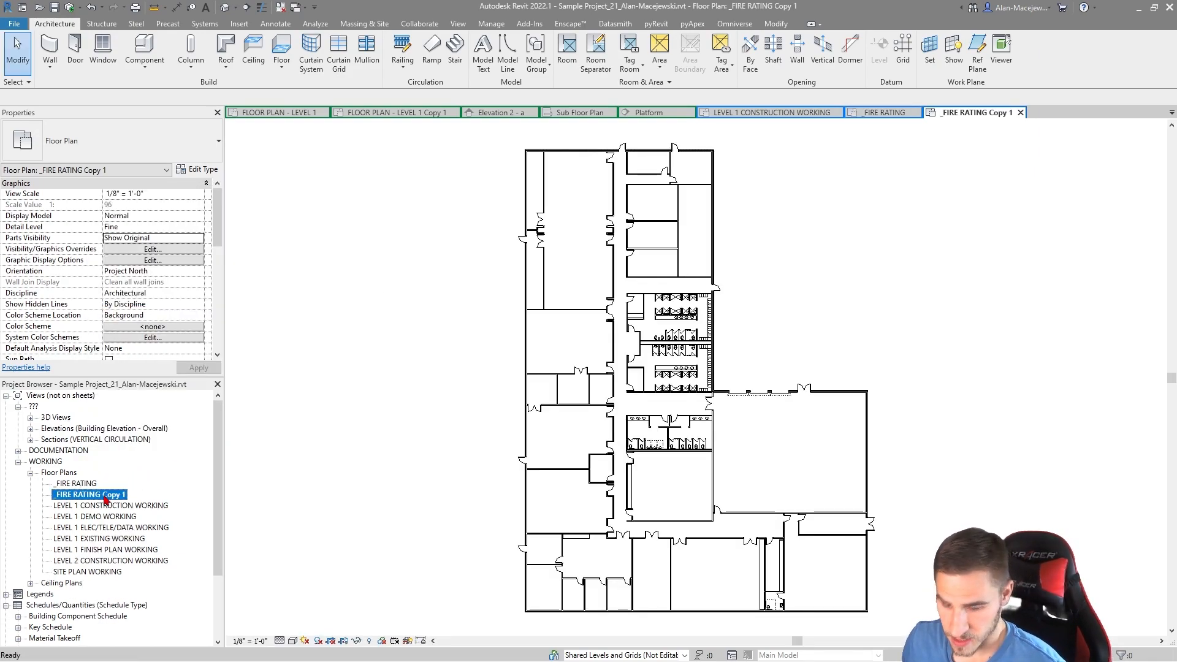
{"action": "left_click", "coordinate": [102, 493]}
{"action": "key", "text": "BackSpace"}
{"action": "type", "text": "_ACOUSTICS"}
{"action": "key", "text": "Return"}
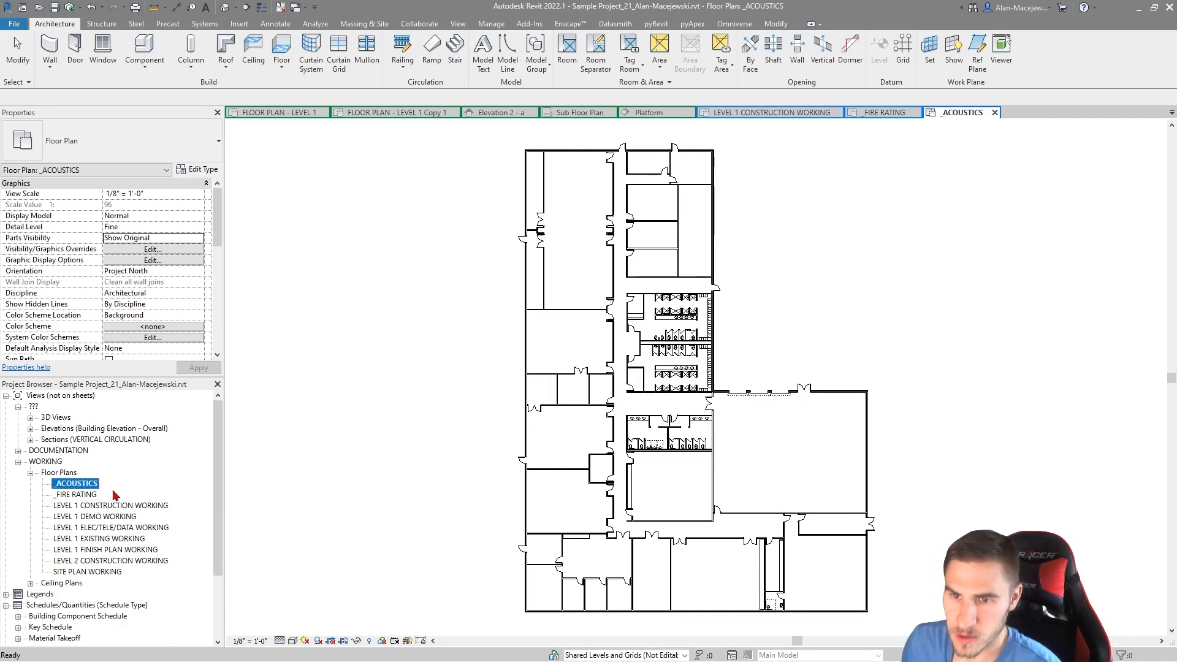
- Duplicate the _ACOUSTICS floor plan without detailing and name the copy _LOAD BEARING
{"action": "right_click", "coordinate": [91, 490]}
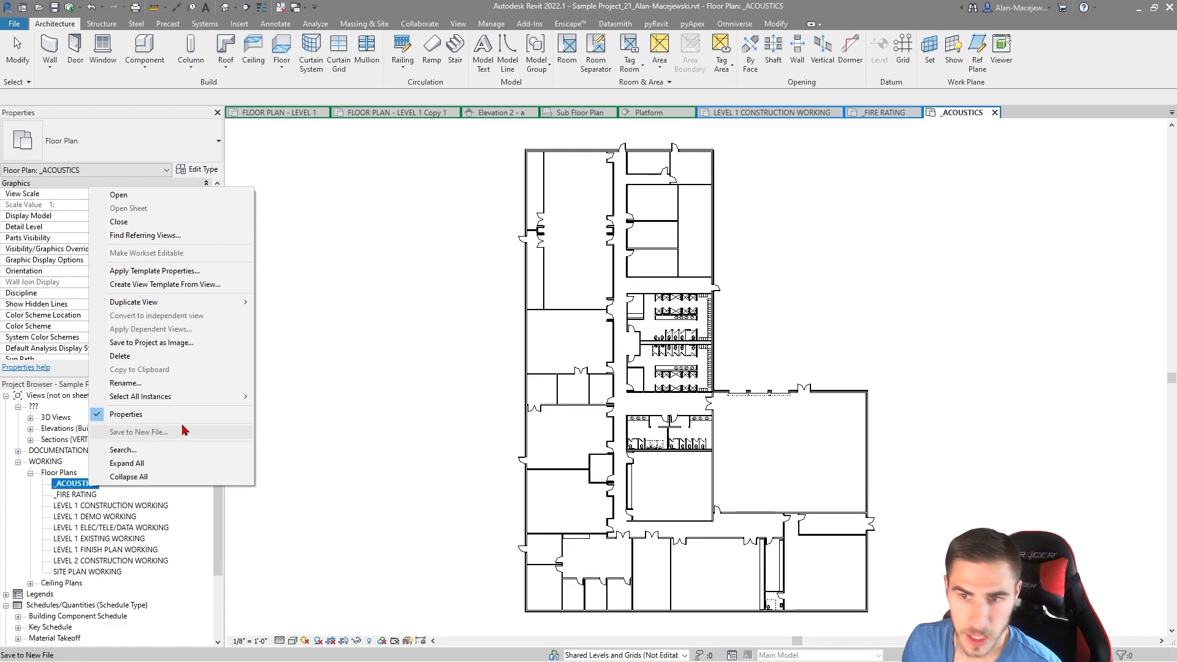
{"action": "mouse_move", "coordinate": [221, 303]}
{"action": "left_click", "coordinate": [299, 304]}
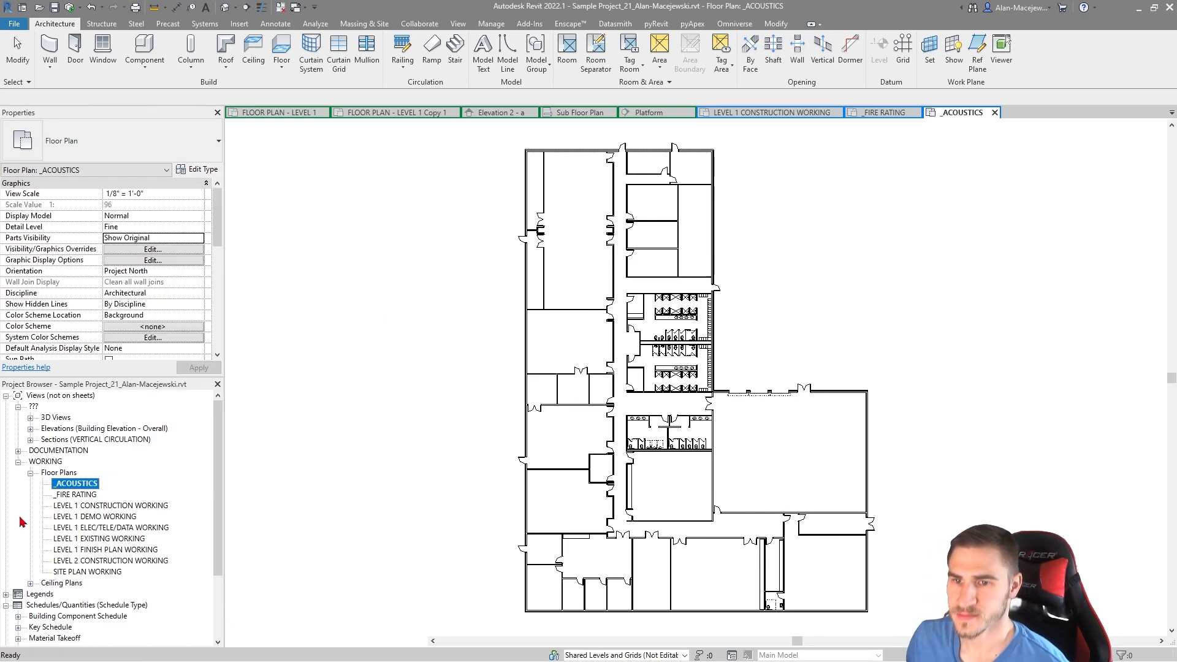
{"action": "left_click", "coordinate": [76, 496]}
{"action": "type", "text": "_LOAD BEARING"}
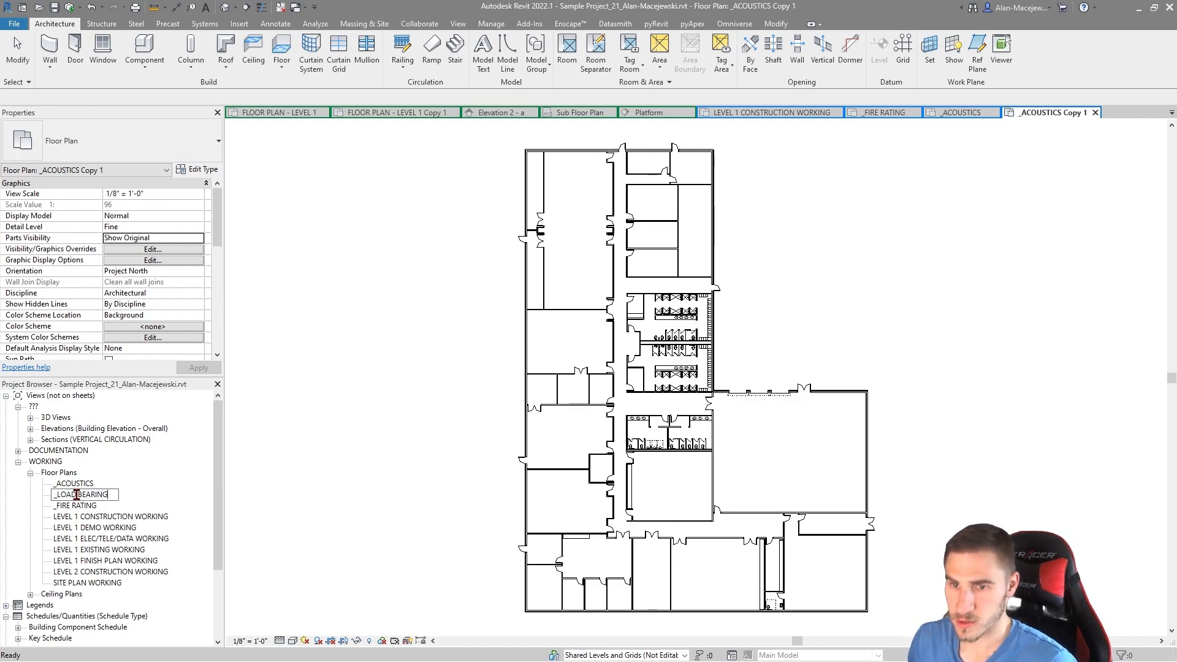
{"action": "key", "text": "Return"}
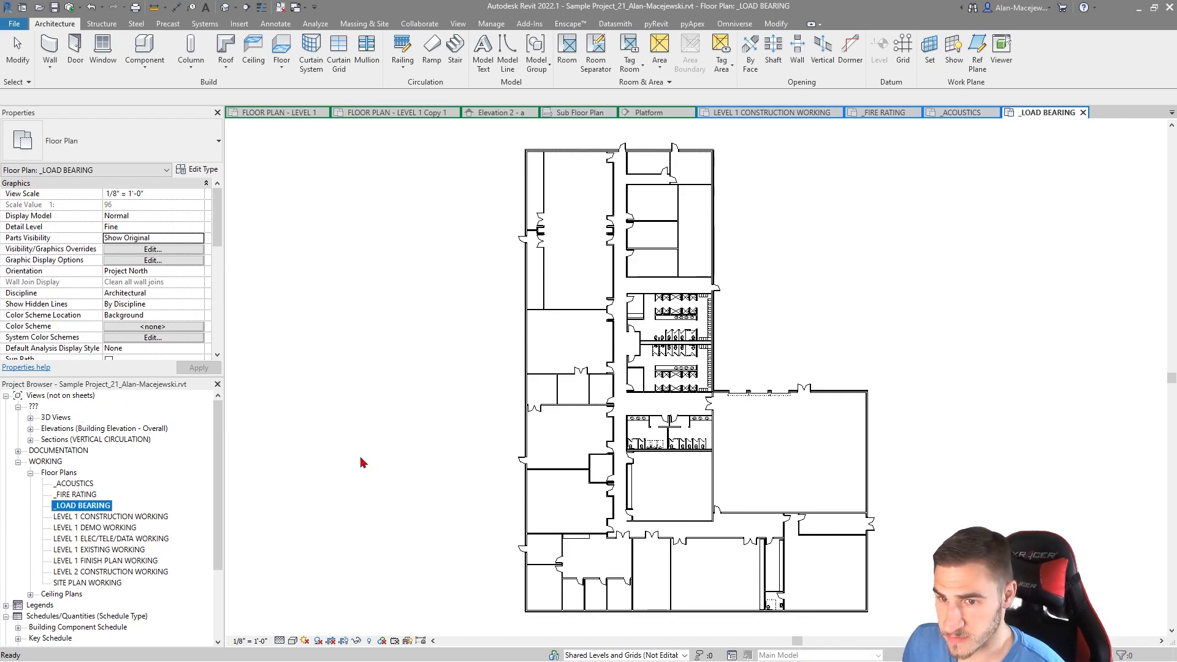
- Open the _FIRE RATING floor plan view
{"action": "left_click", "coordinate": [73, 495]}
{"action": "double_click", "coordinate": [72, 495]}
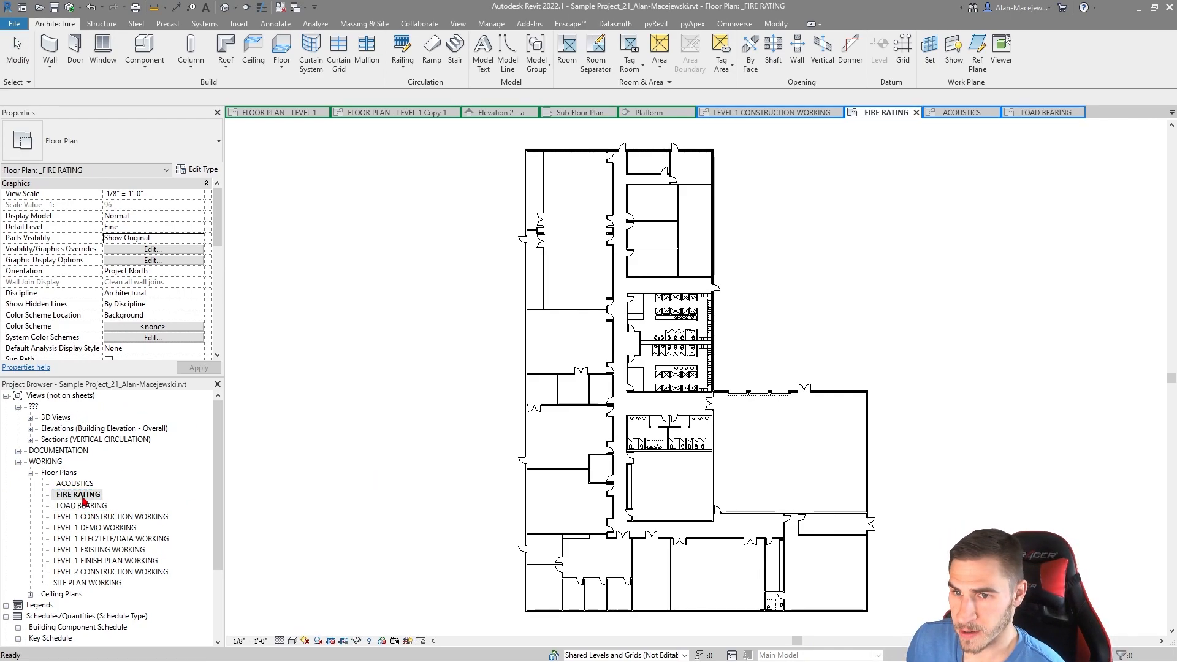
{"action": "left_click", "coordinate": [526, 480]}
{"action": "left_click", "coordinate": [469, 538]}
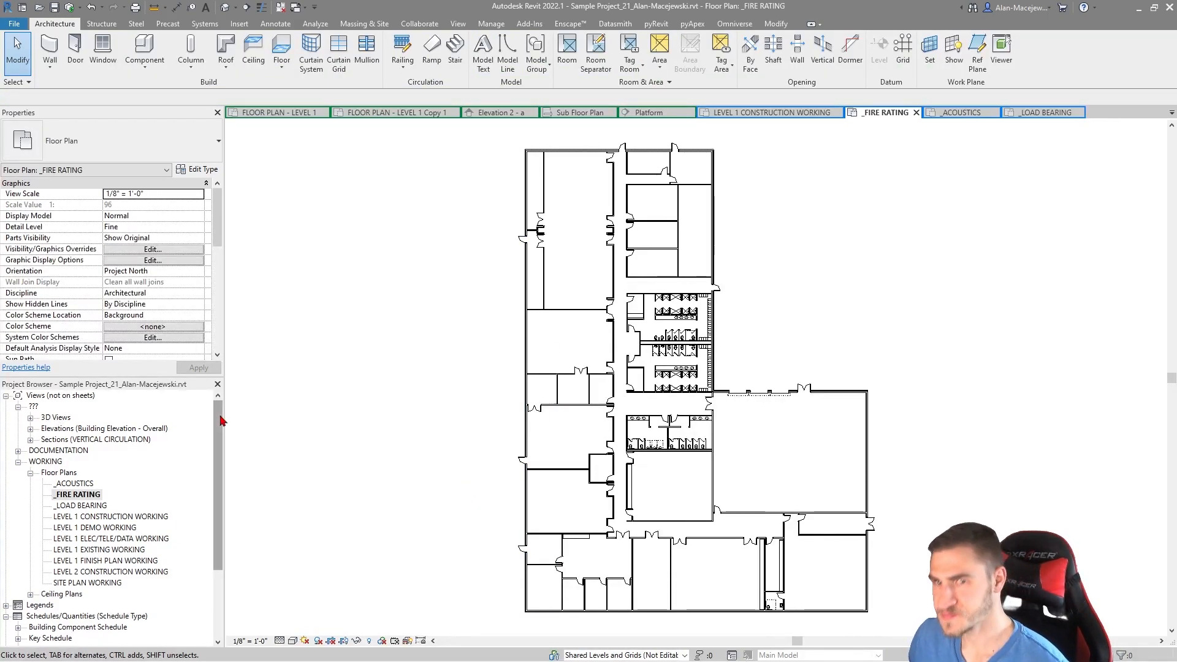
- Review the view templates available for the _FIRE RATING plan, including PLAN - CONSTRUCTION, without assigning one
{"action": "scroll", "coordinate": [72, 254], "scroll_direction": "down", "scroll_amount": 5}
{"action": "scroll", "coordinate": [73, 258], "scroll_direction": "down", "scroll_amount": 2}
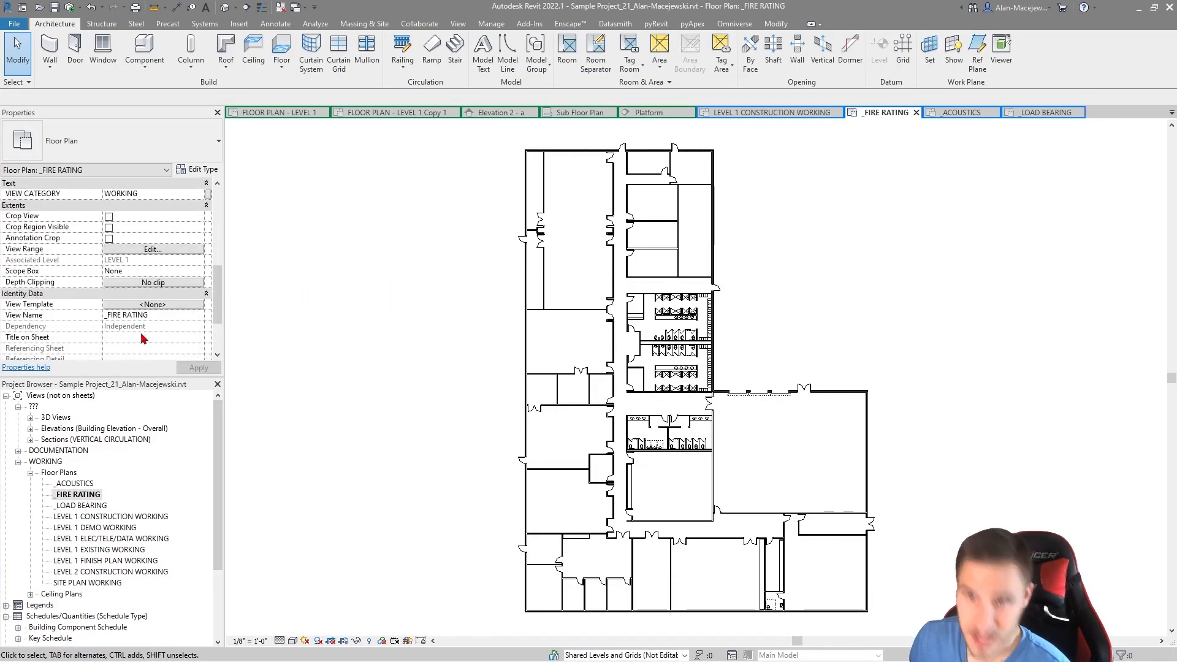
{"action": "left_click", "coordinate": [141, 304]}
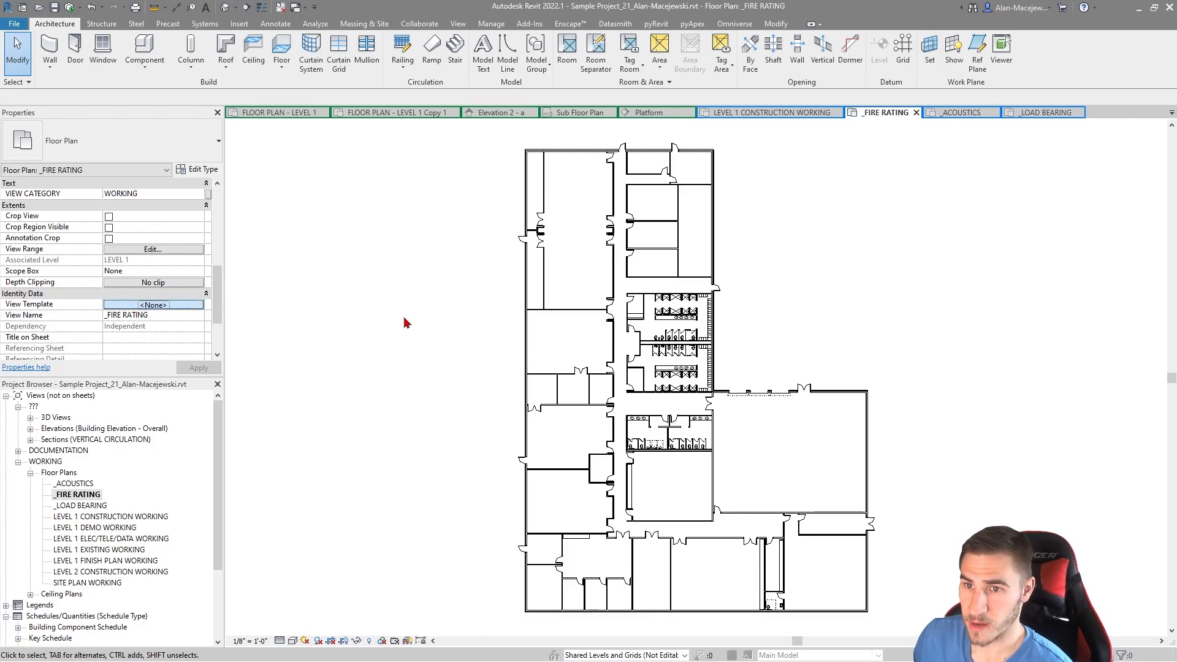
{"action": "left_click", "coordinate": [305, 315]}
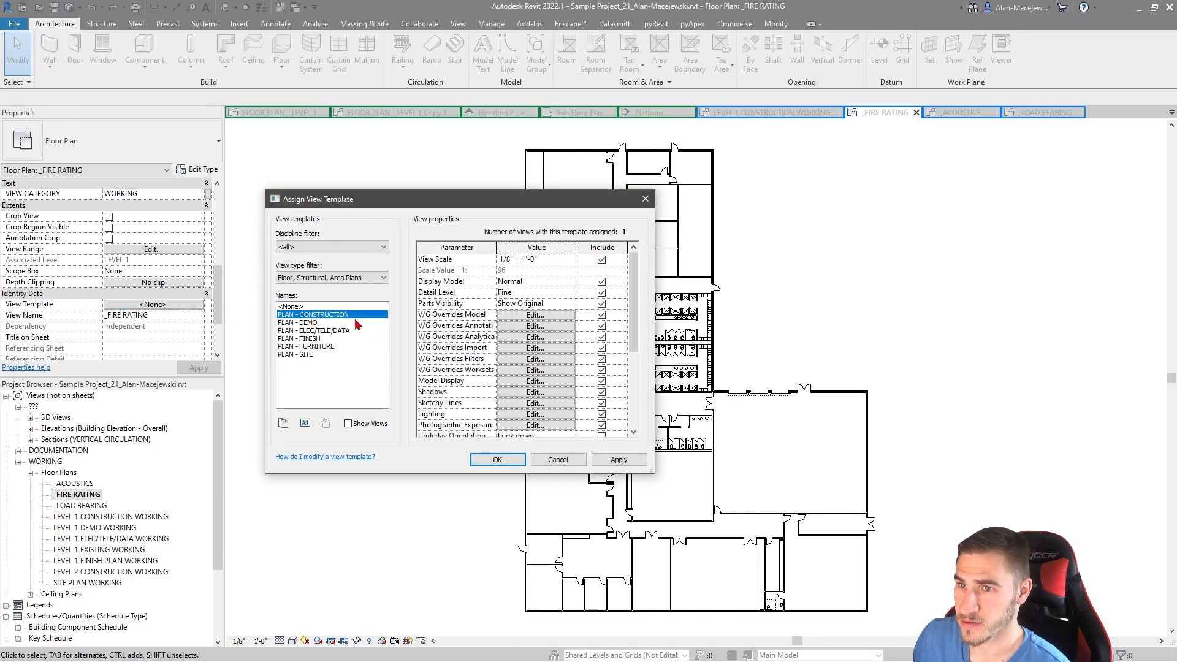
{"action": "left_click", "coordinate": [645, 199]}
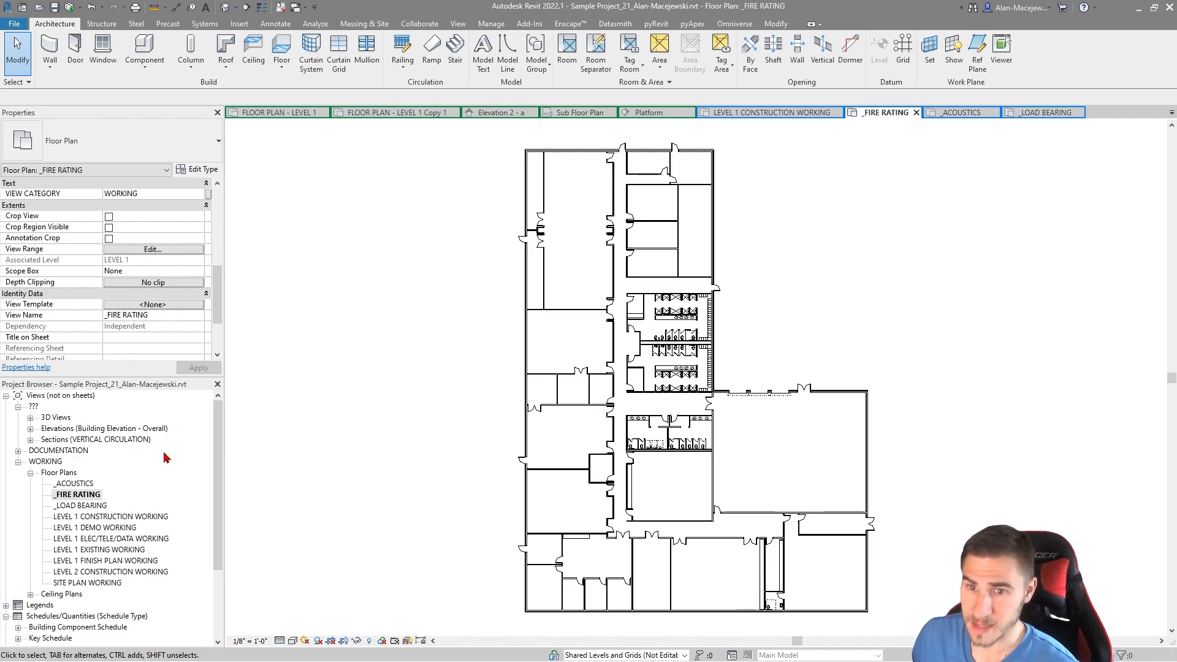
{"action": "left_click", "coordinate": [79, 484]}
{"action": "left_click", "coordinate": [69, 507], "text": "shift"}
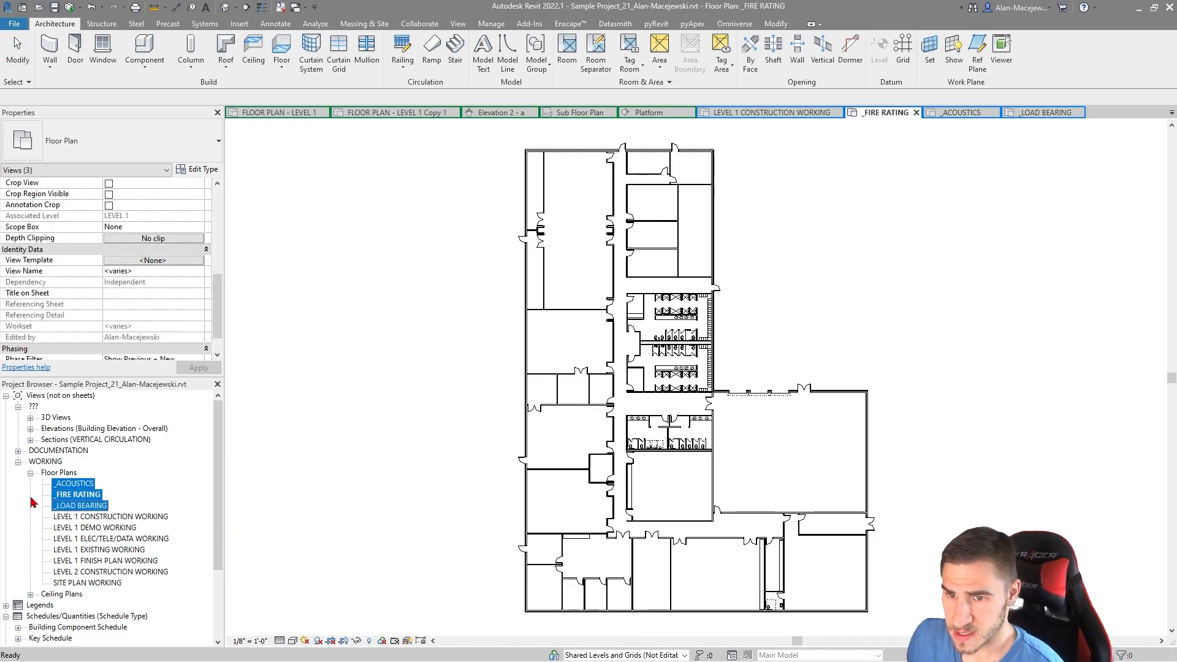
- Turn on visibility for the FLOORS_Interior filter in the _FIRE RATING plan's graphic overrides, and remove that filter from the view
{"action": "left_click", "coordinate": [362, 482]}
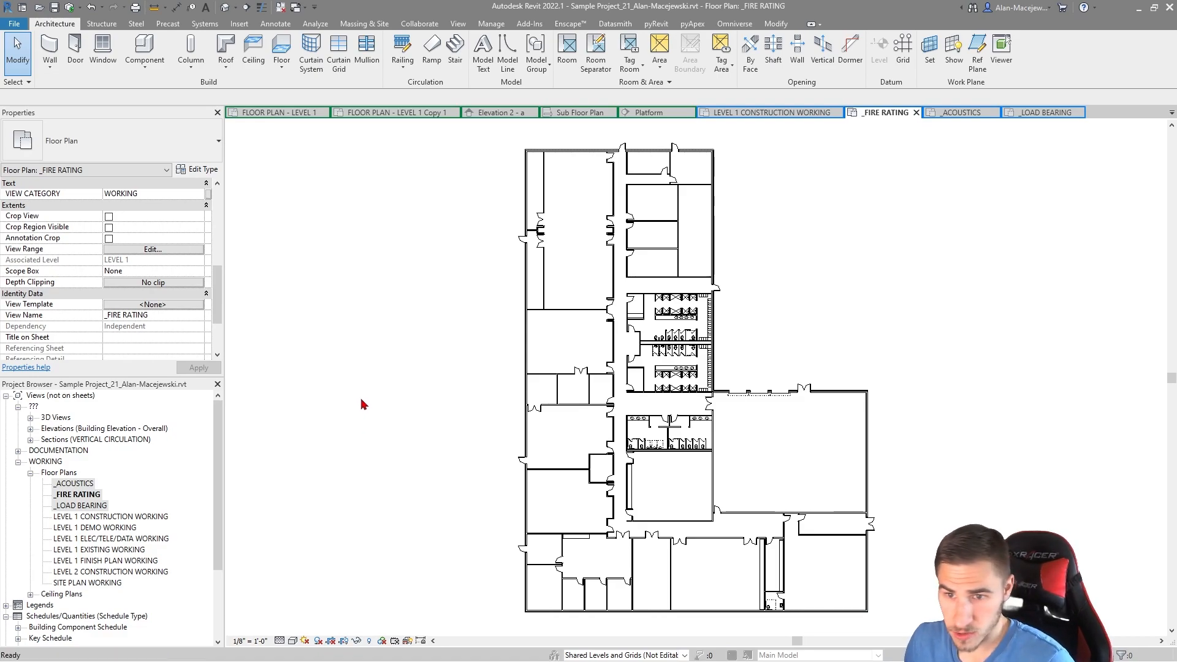
{"action": "key", "text": "v"}
{"action": "key", "text": "g"}
{"action": "left_click_drag", "start_coordinate": [508, 159], "coordinate": [605, 171]}
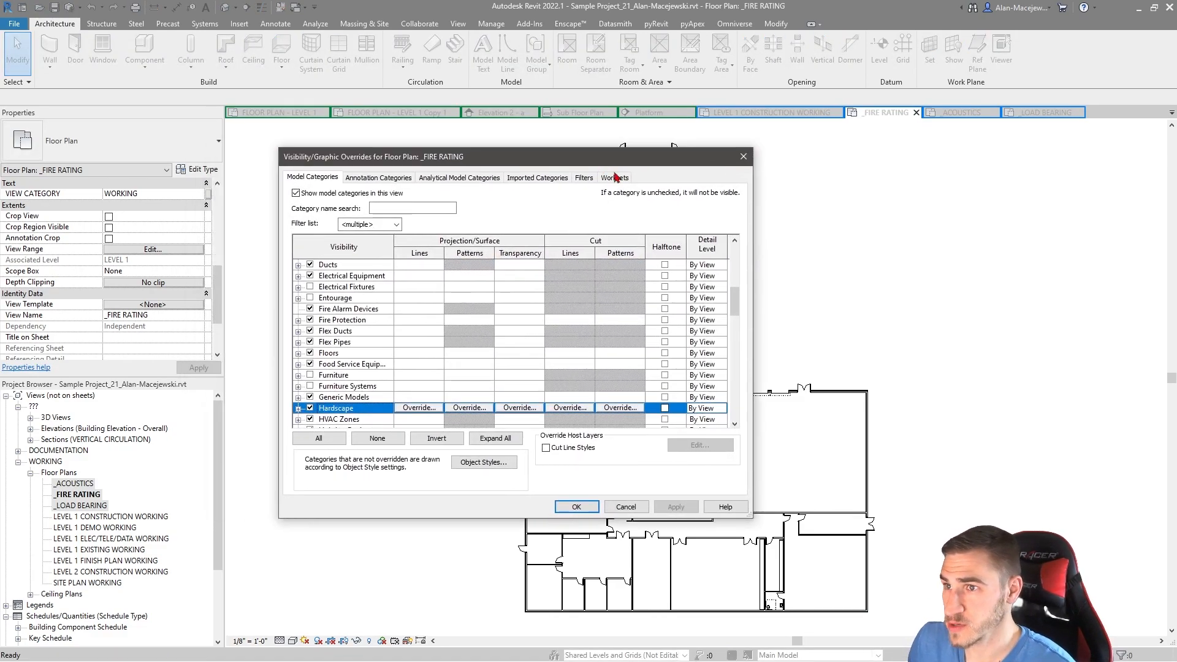
{"action": "left_click", "coordinate": [580, 179]}
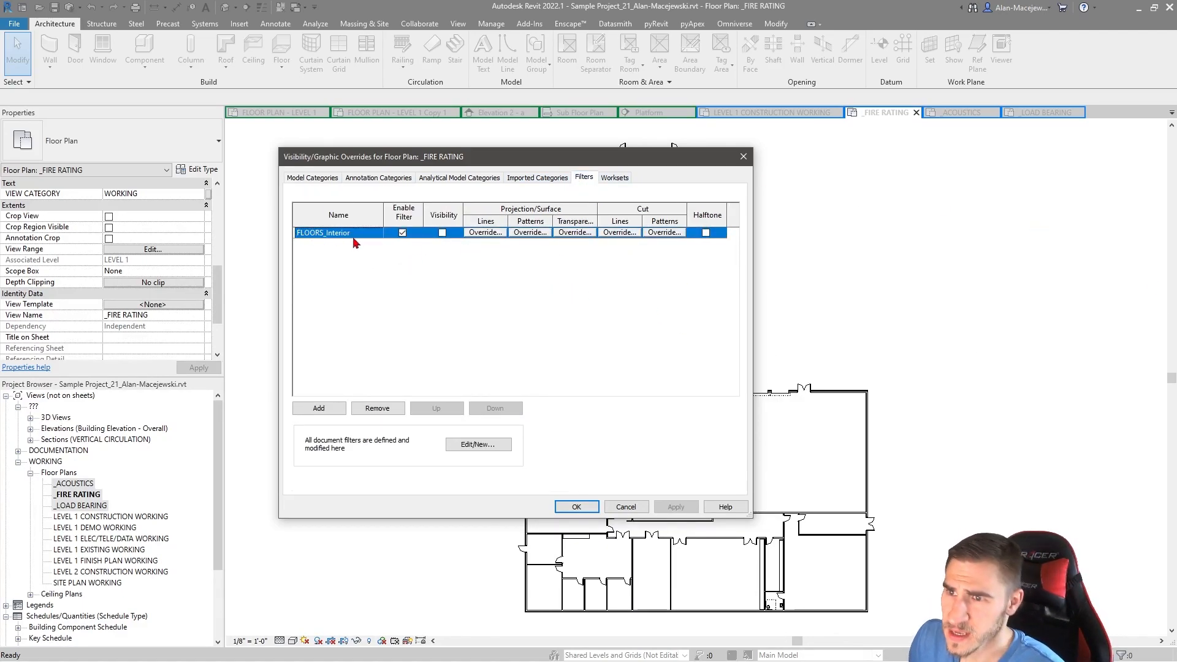
{"action": "left_click", "coordinate": [441, 233]}
{"action": "left_click_drag", "start_coordinate": [398, 156], "coordinate": [696, 145]}
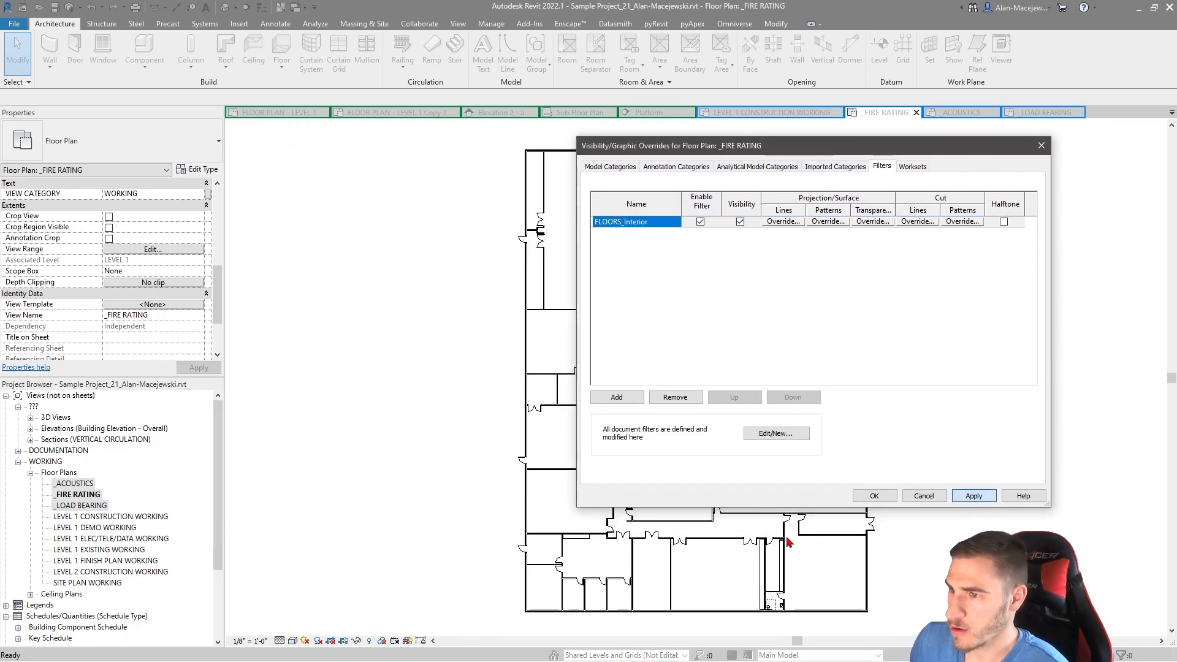
{"action": "left_click", "coordinate": [674, 397]}
{"action": "left_click_drag", "start_coordinate": [723, 156], "coordinate": [558, 188]}
- Create a new rule-based view filter named _Fire Rating
{"action": "left_click", "coordinate": [601, 466]}
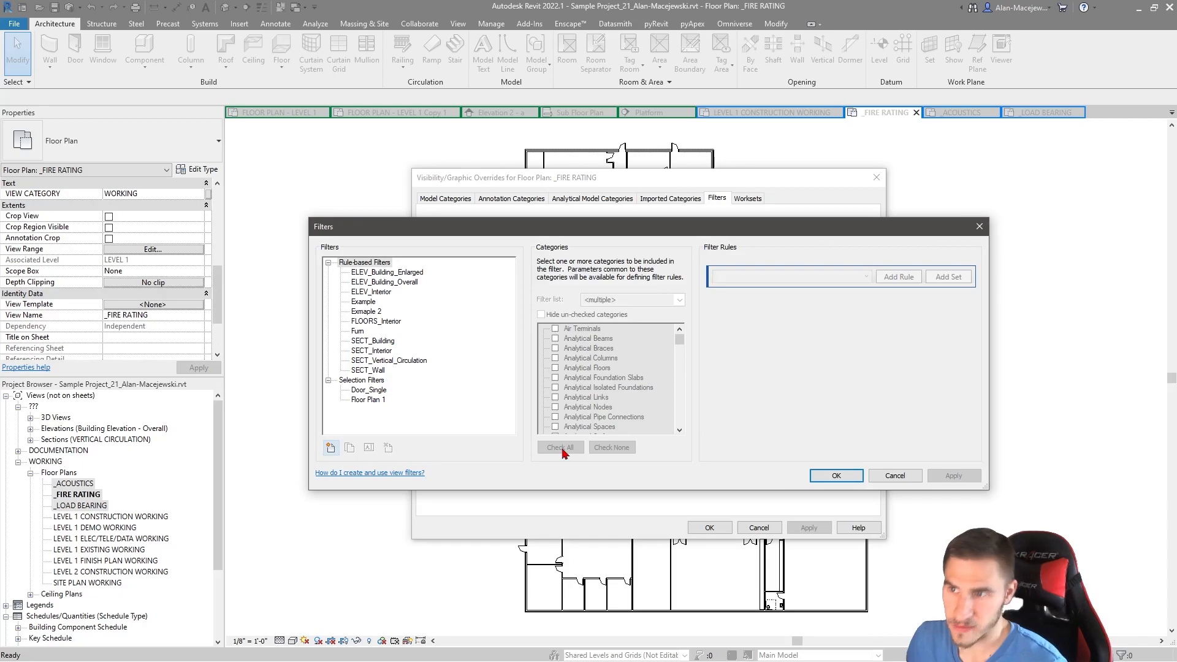
{"action": "left_click", "coordinate": [331, 448]}
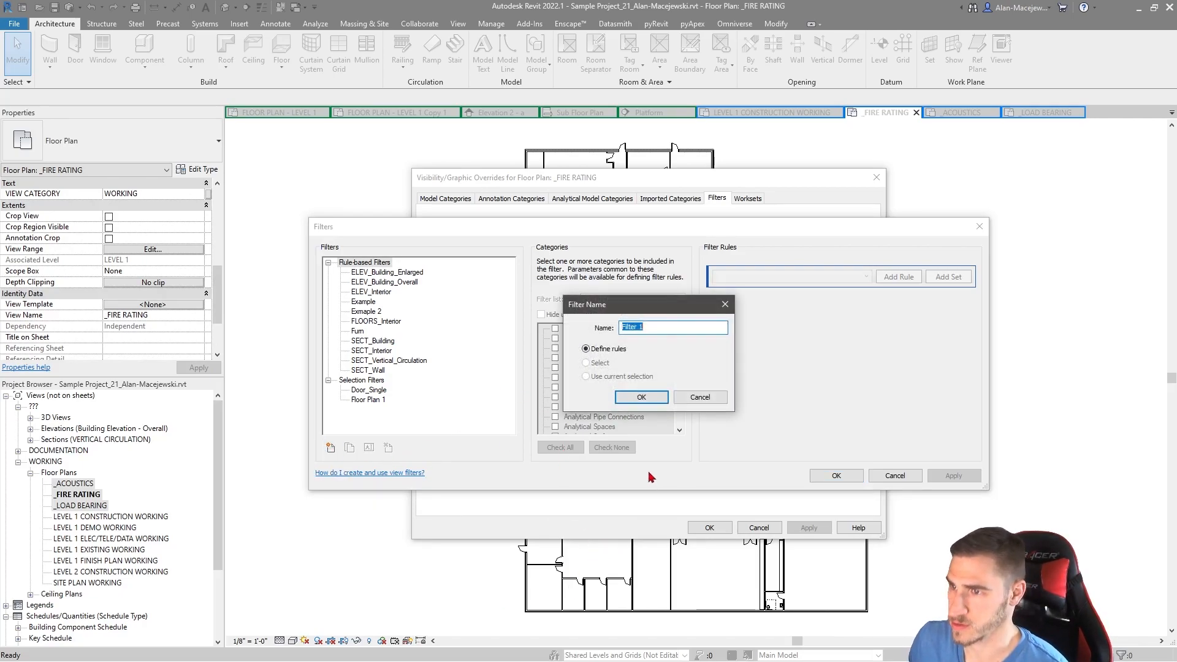
{"action": "type", "text": "_"}
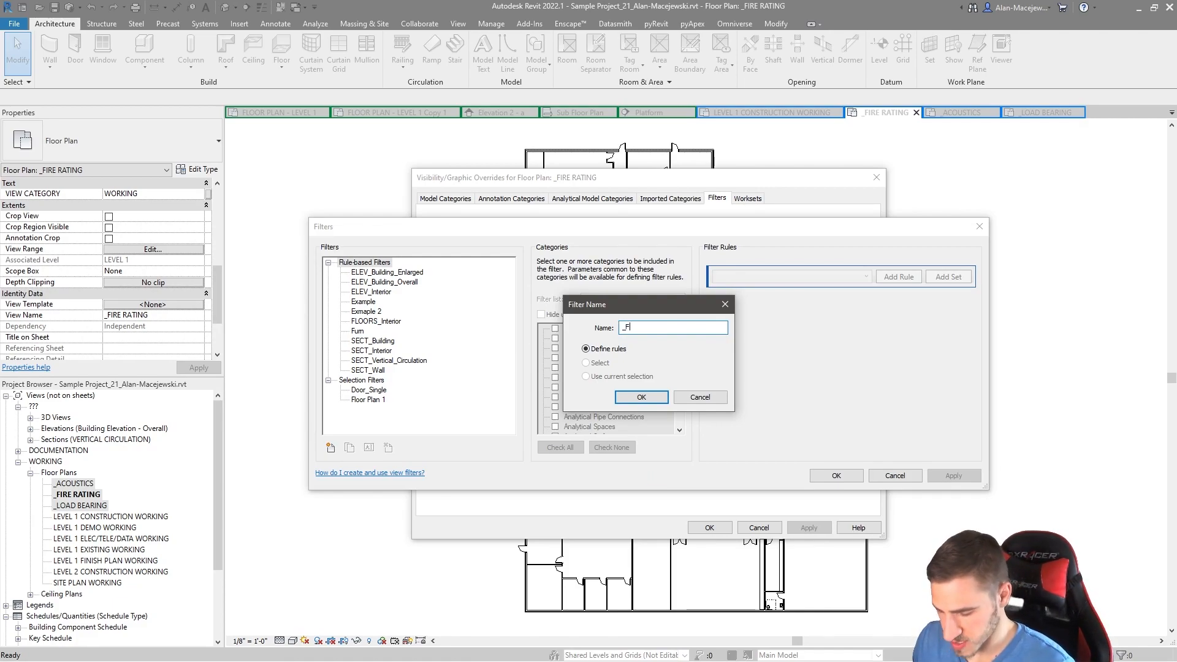
{"action": "type", "text": "Fire Ra"}
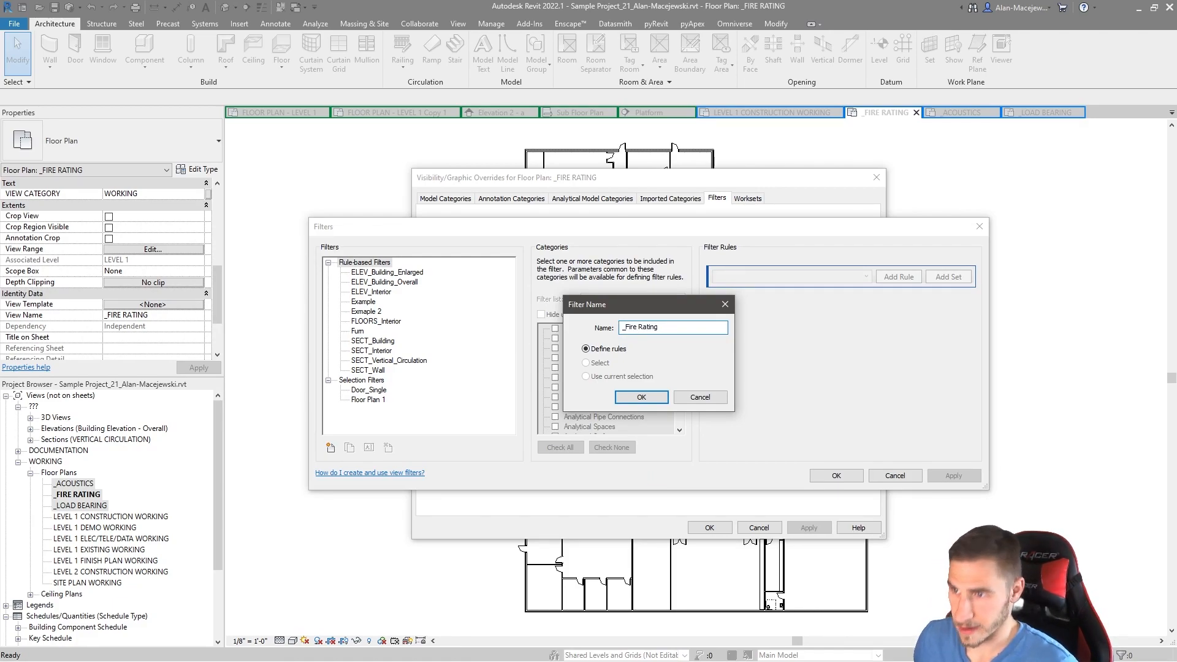
{"action": "type", "text": "ting"}
{"action": "left_click", "coordinate": [642, 399]}
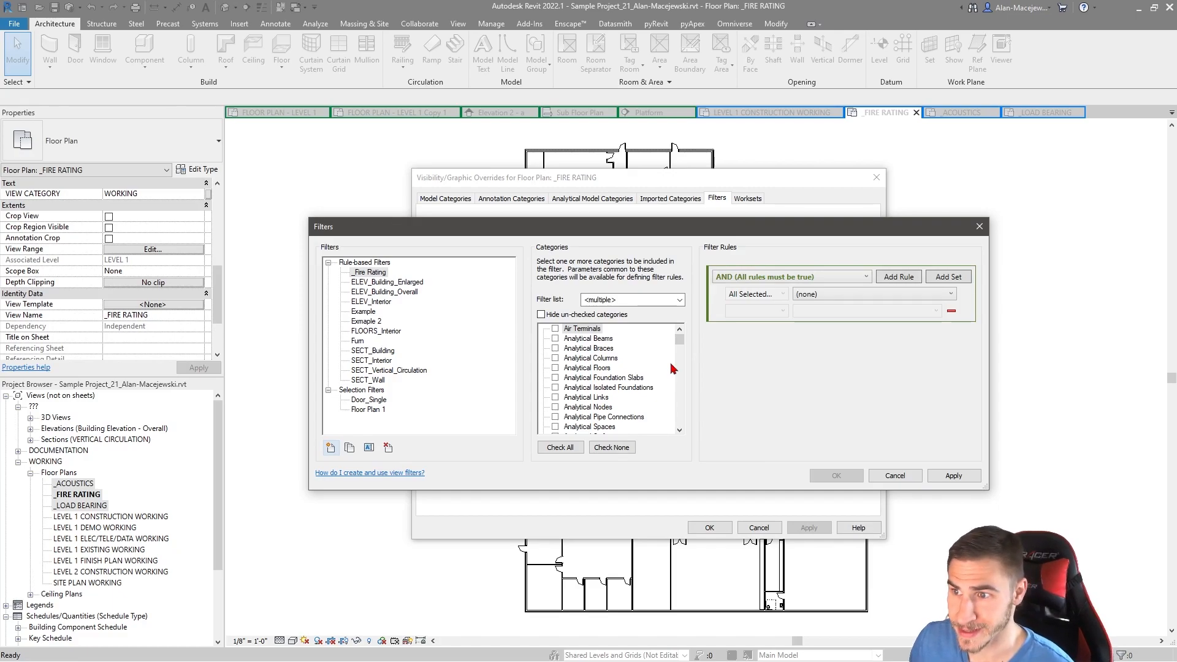
- Include the Walls and Doors categories in the _Fire Rating filter and hide the un-checked categories
{"action": "left_click", "coordinate": [594, 358]}
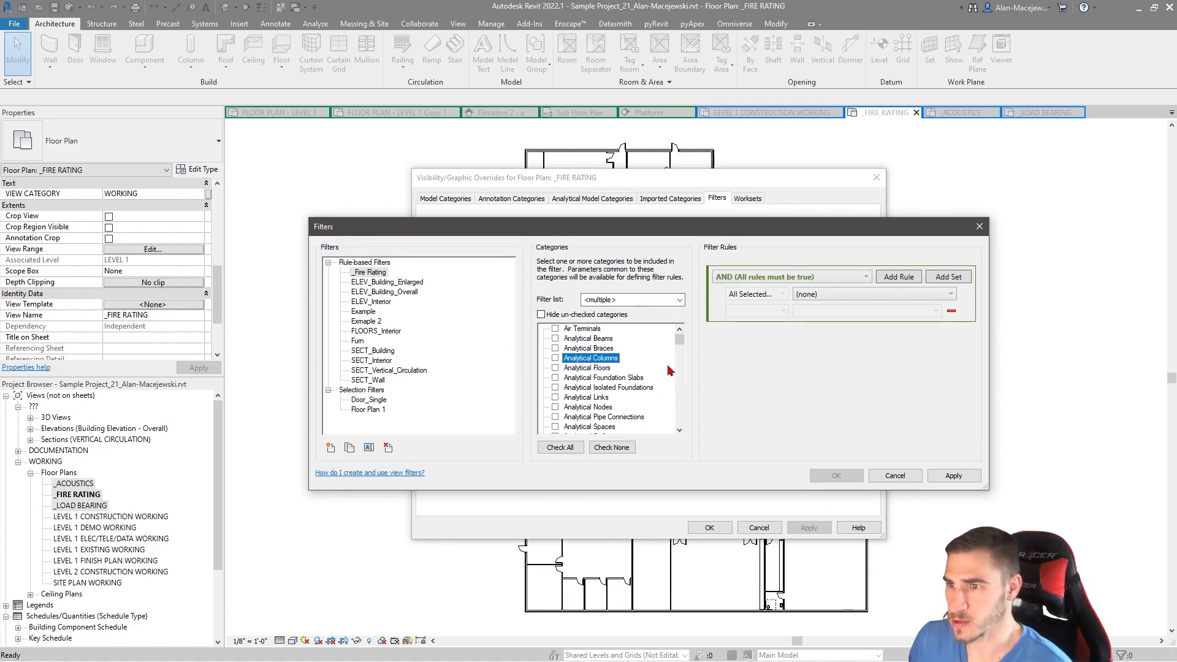
{"action": "left_click", "coordinate": [598, 378]}
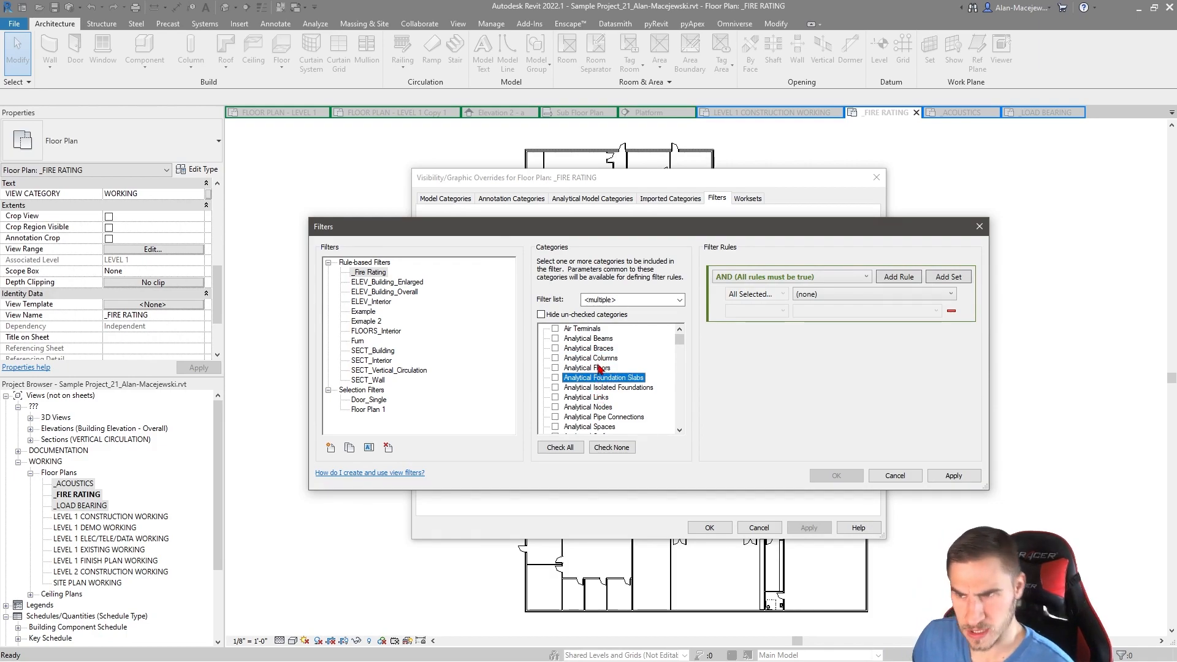
{"action": "scroll", "coordinate": [598, 368], "scroll_direction": "down", "scroll_amount": 10}
{"action": "left_click", "coordinate": [555, 417]}
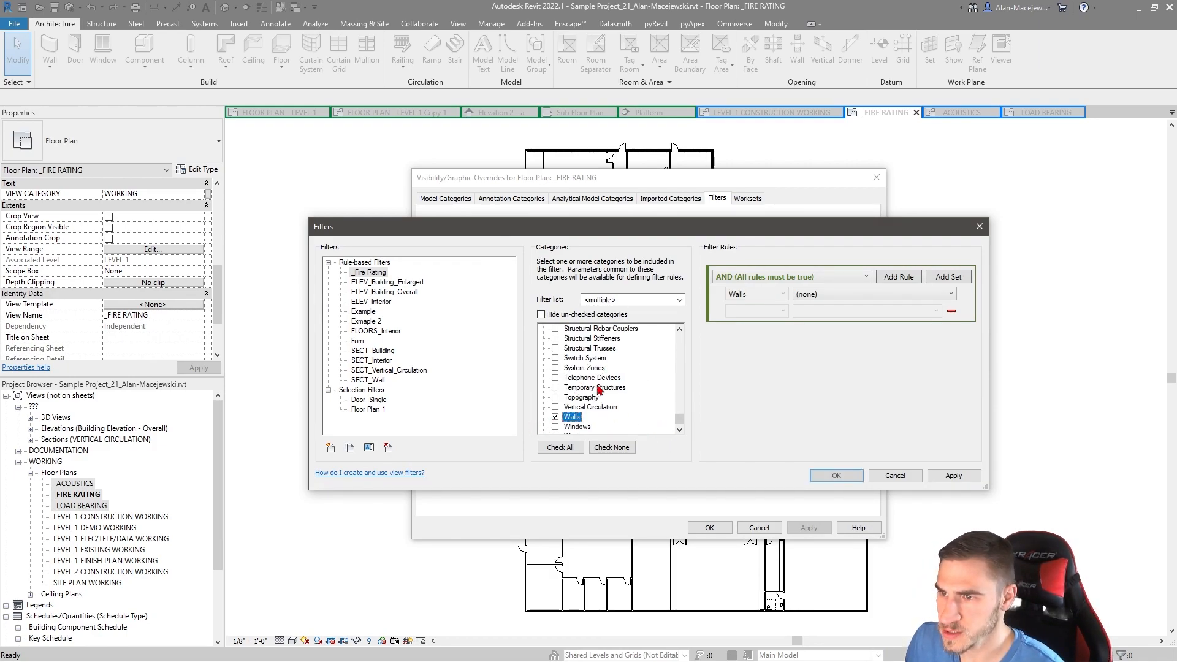
{"action": "scroll", "coordinate": [613, 381], "scroll_direction": "up", "scroll_amount": 15}
{"action": "left_click", "coordinate": [555, 358]}
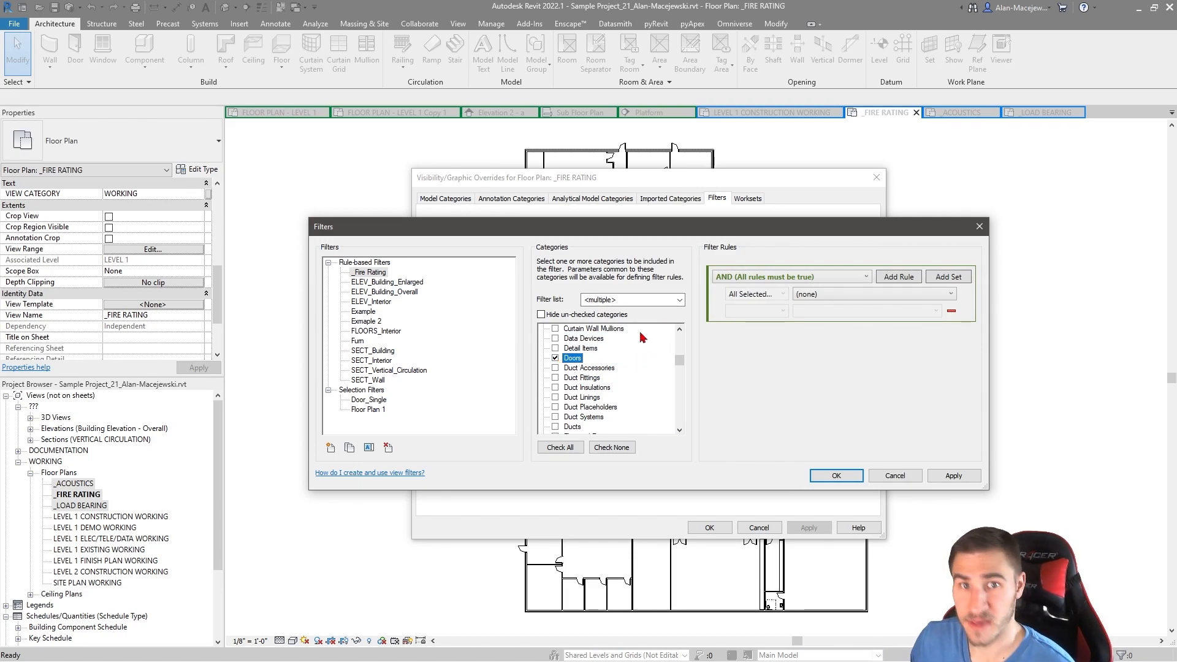
{"action": "scroll", "coordinate": [599, 377], "scroll_direction": "down", "scroll_amount": 3}
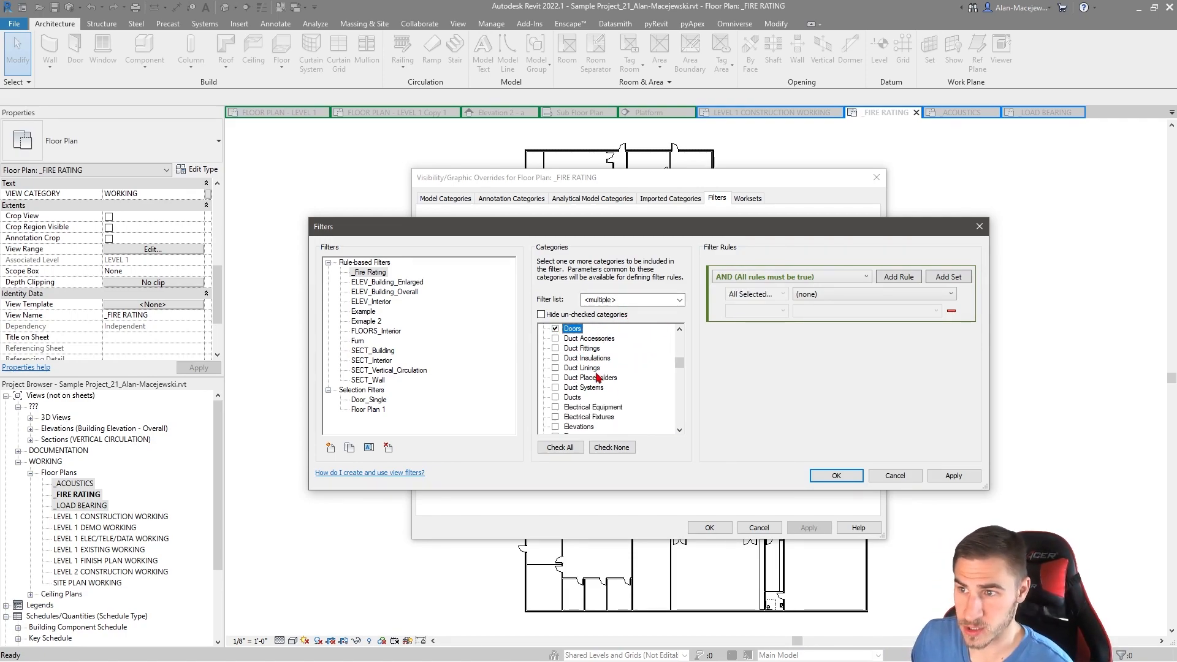
{"action": "left_click", "coordinate": [571, 315]}
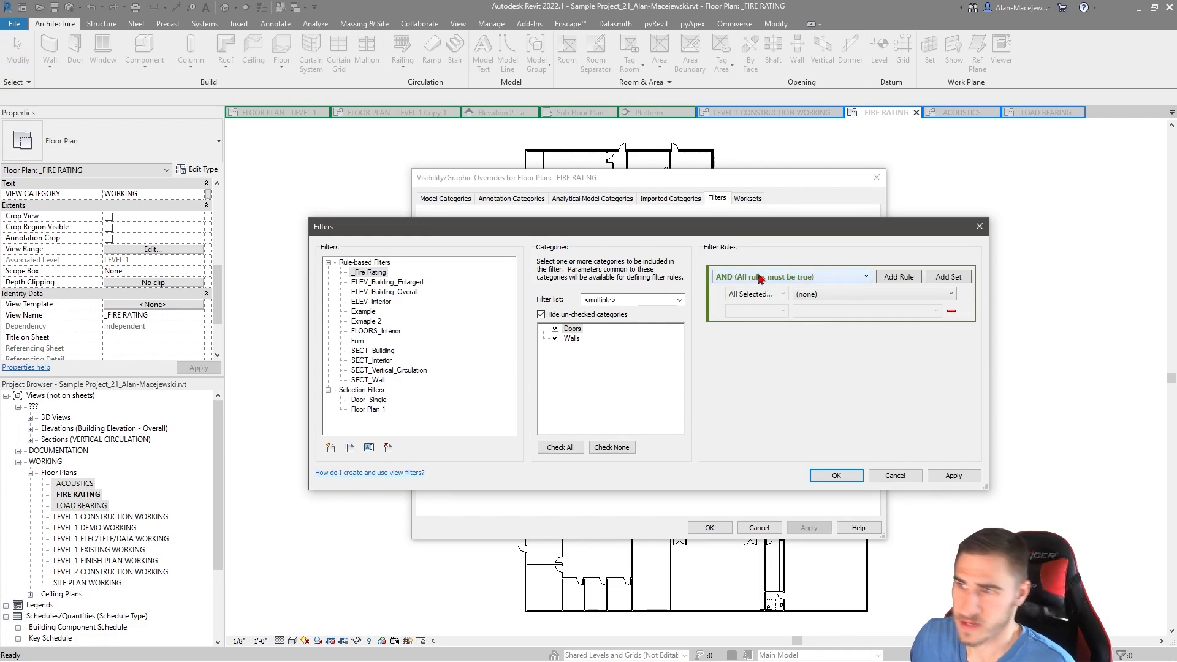
- Base the _Fire Rating filter's rule on the Fire Rating parameter for all selected categories
{"action": "left_click", "coordinate": [847, 290]}
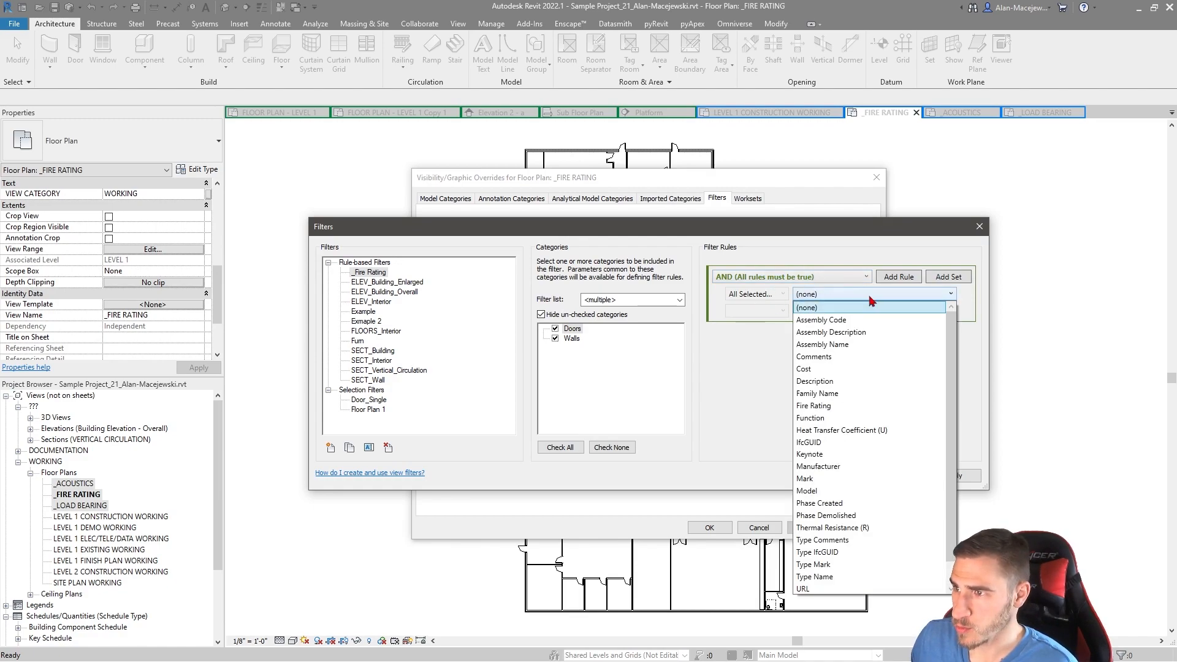
{"action": "scroll", "coordinate": [839, 552], "scroll_direction": "down", "scroll_amount": 1}
{"action": "scroll", "coordinate": [838, 563], "scroll_direction": "up", "scroll_amount": 1}
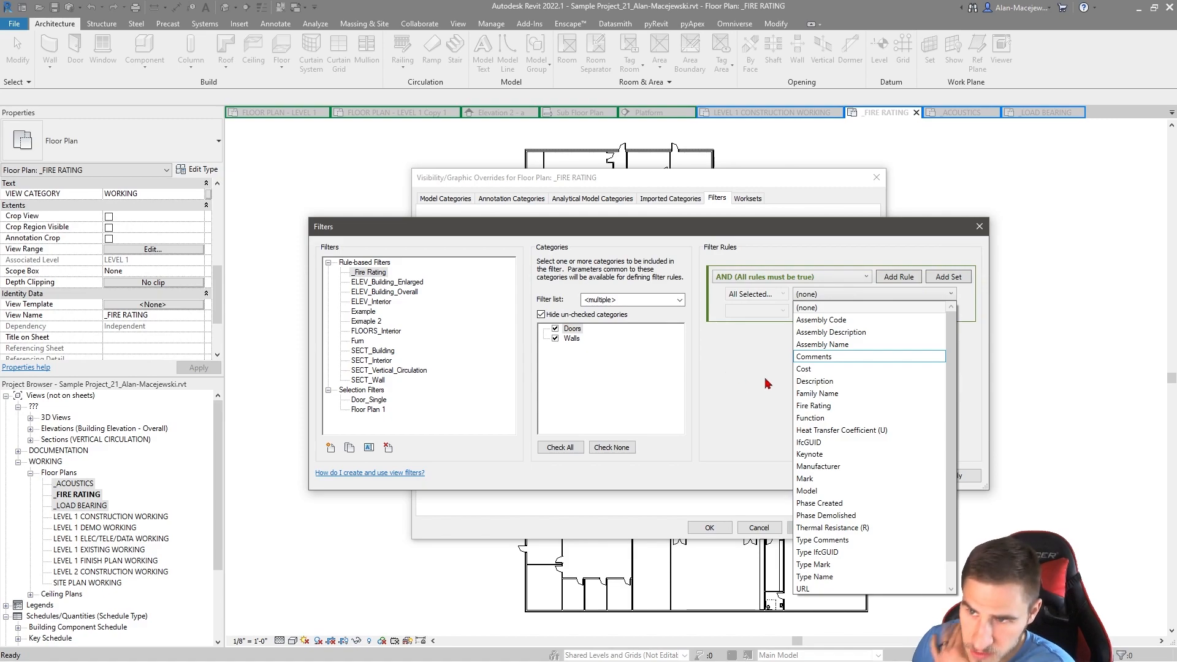
{"action": "left_click", "coordinate": [813, 406]}
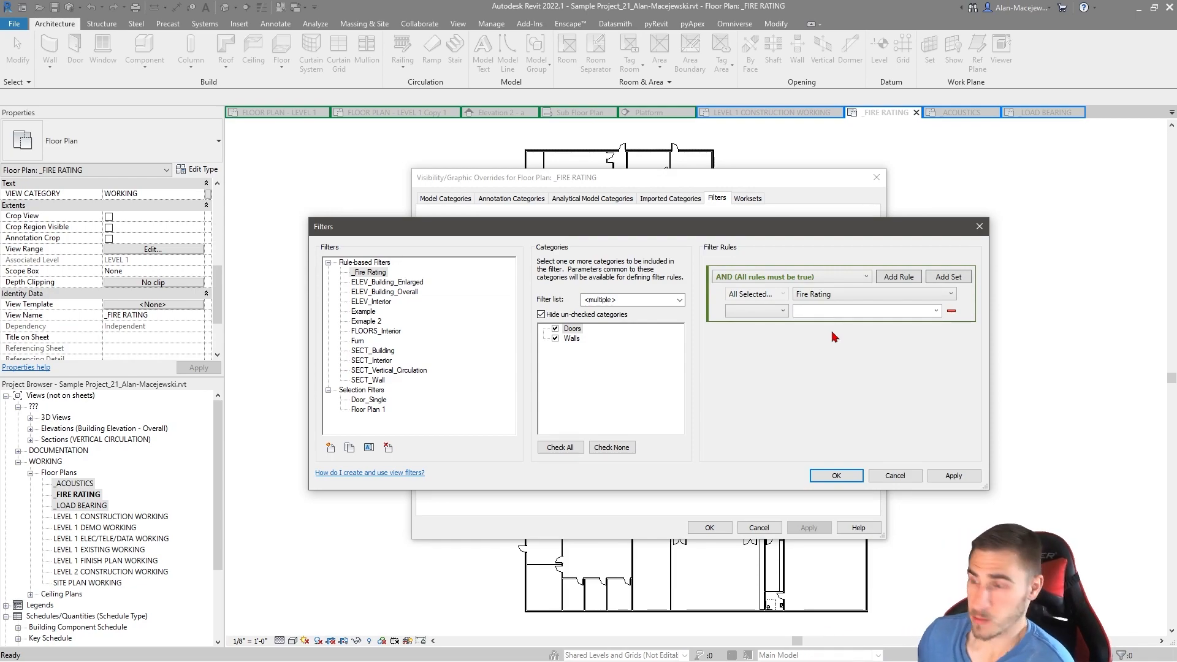
- Set the Fire Rating rule's operator to equals and review the available rating values without choosing one
{"action": "left_click", "coordinate": [783, 312]}
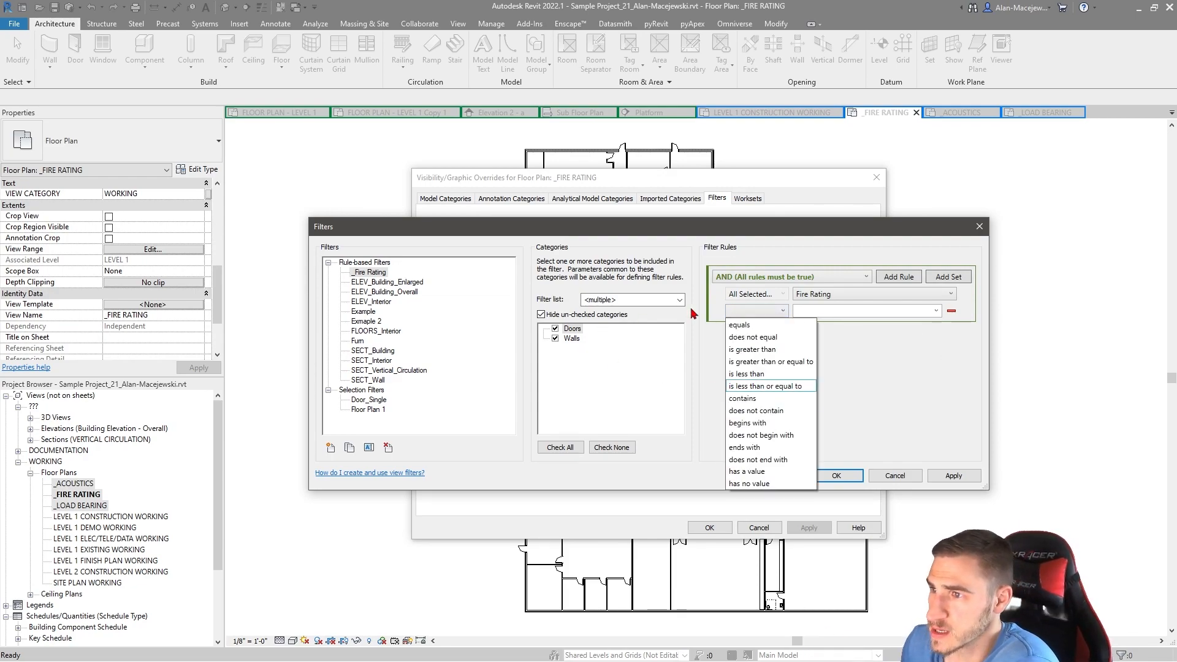
{"action": "left_click", "coordinate": [911, 336]}
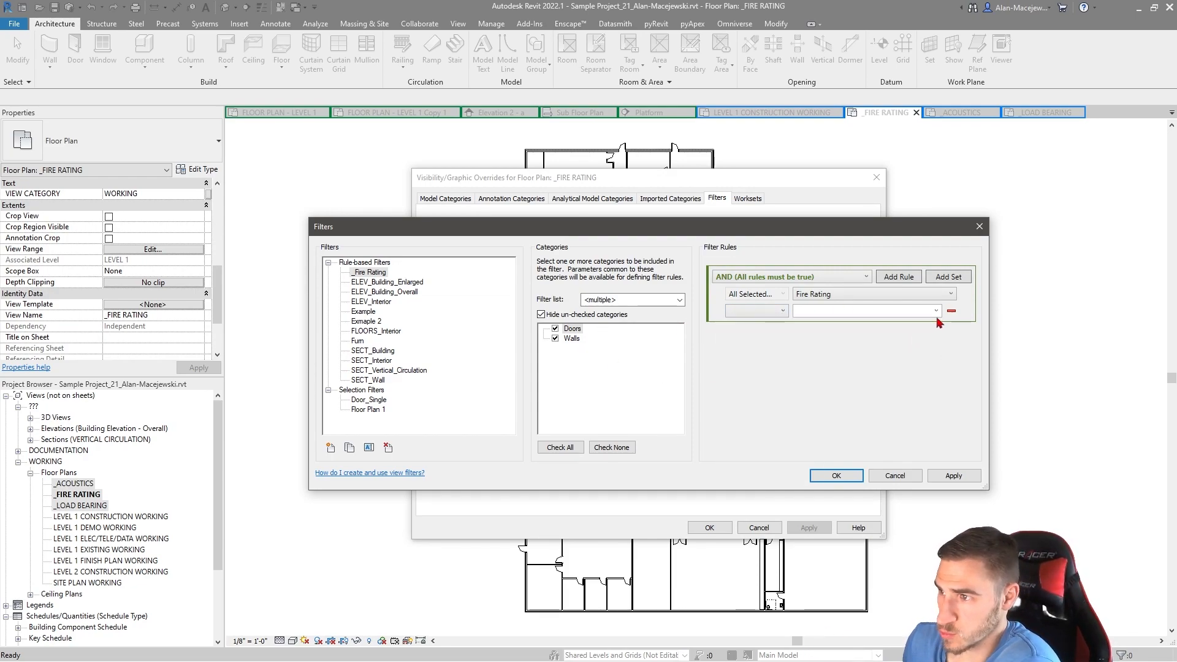
{"action": "left_click", "coordinate": [934, 313]}
{"action": "left_click", "coordinate": [935, 314]}
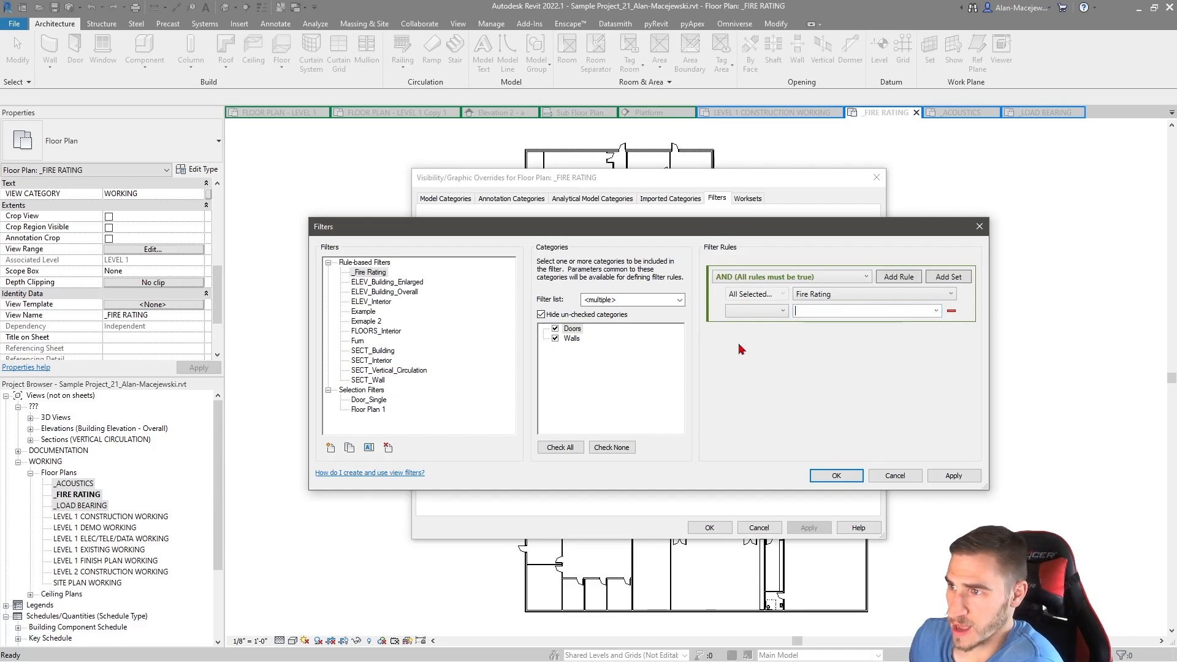
{"action": "left_click", "coordinate": [783, 312]}
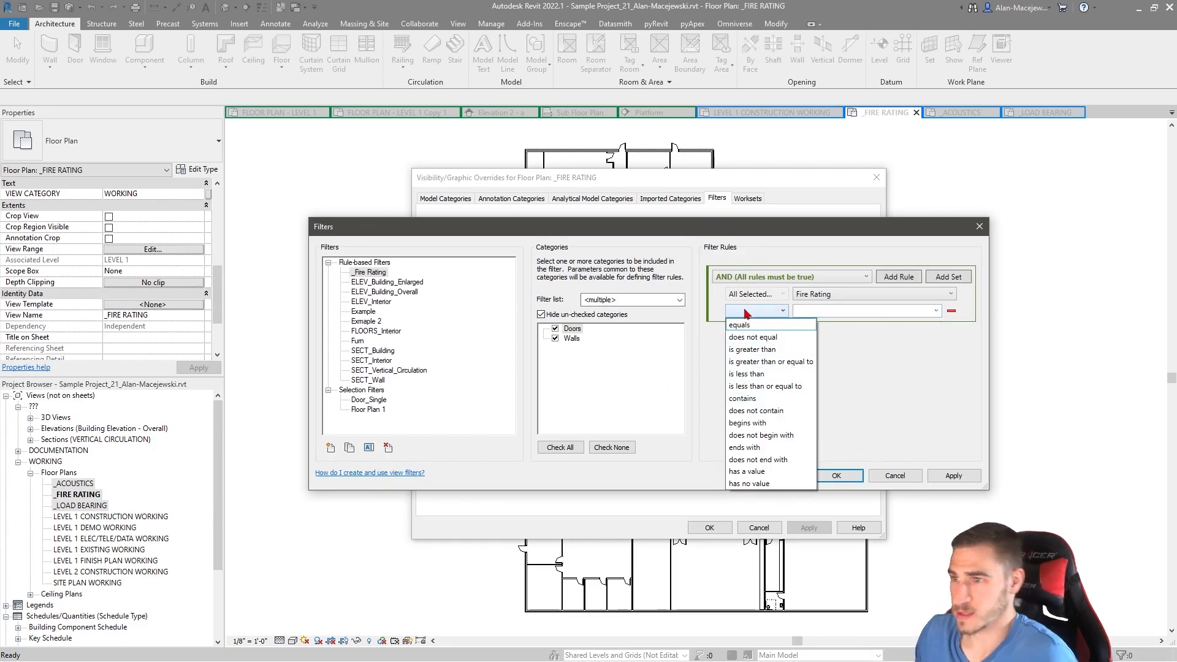
{"action": "left_click", "coordinate": [752, 326]}
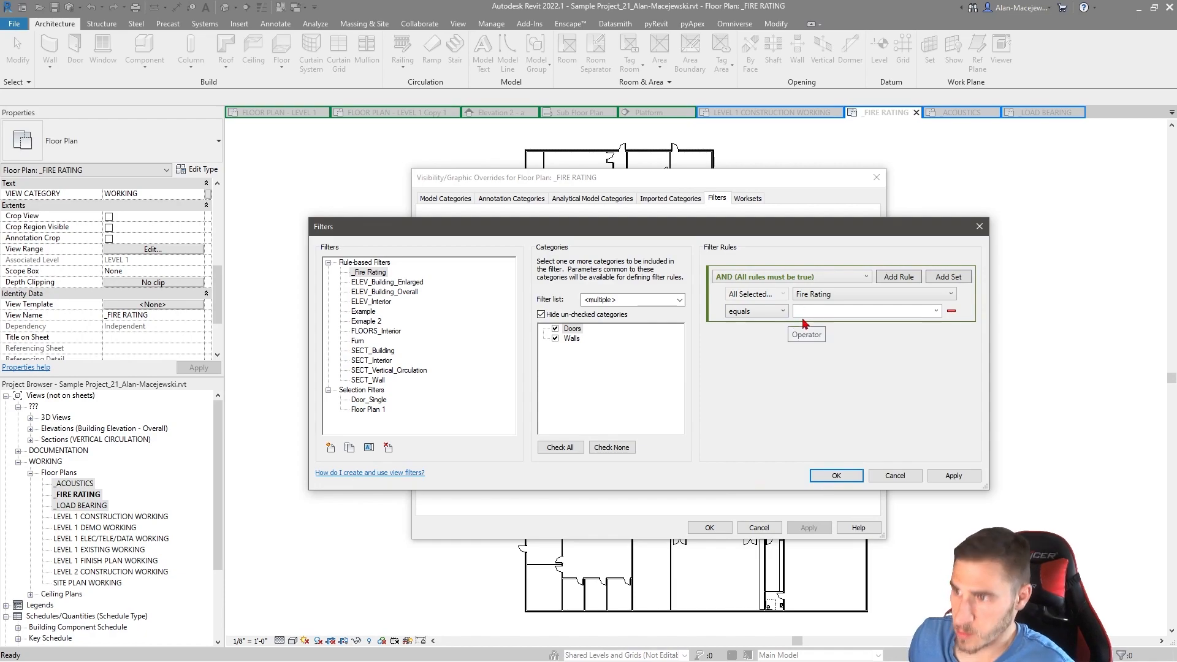
{"action": "left_click", "coordinate": [936, 312]}
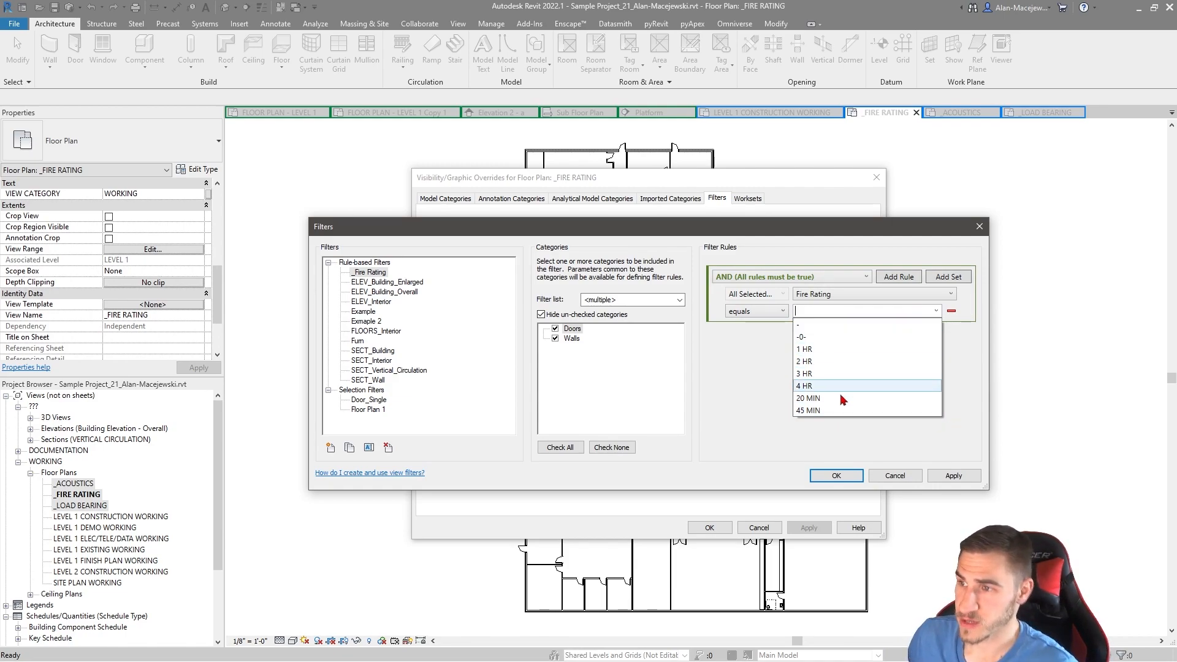
{"action": "left_click", "coordinate": [743, 373]}
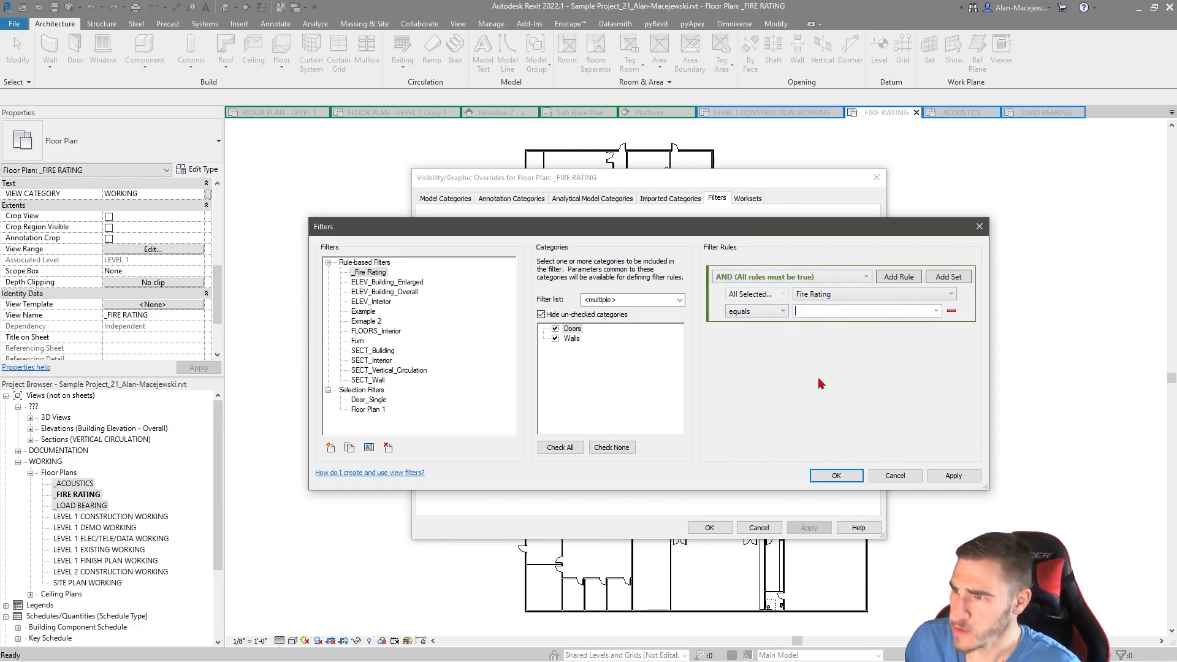
{"action": "left_click", "coordinate": [935, 311]}
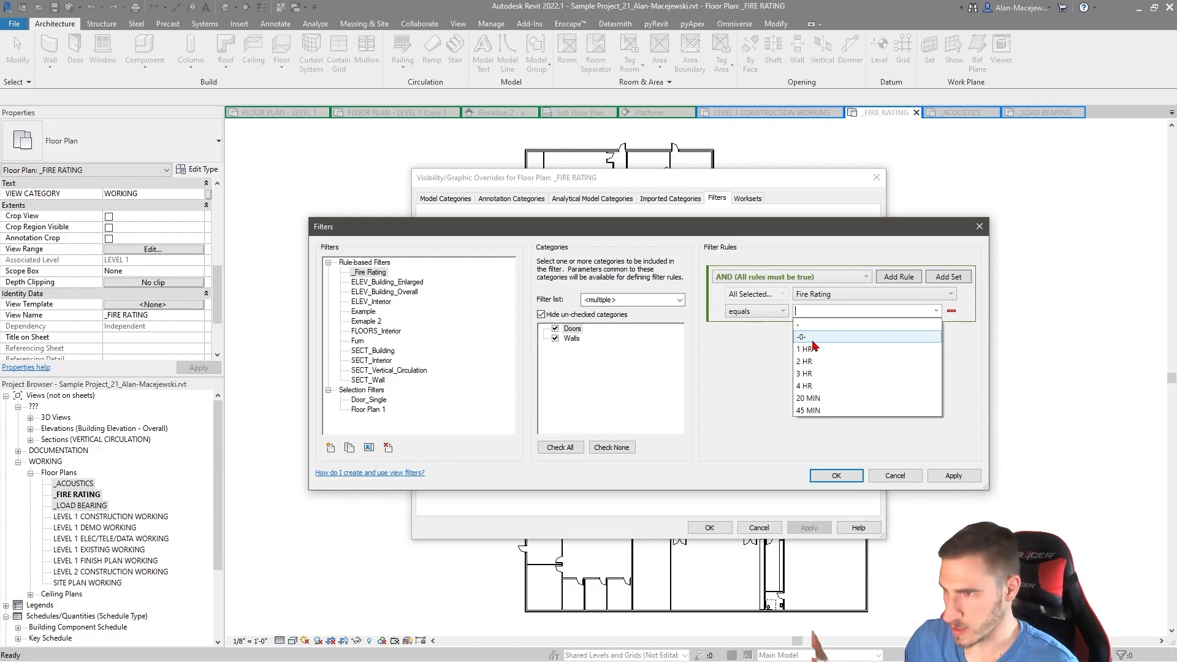
{"action": "left_click", "coordinate": [775, 350]}
- Set the rule to Fire Rating is greater than -0- and save the _Fire Rating filter
{"action": "left_click", "coordinate": [775, 312]}
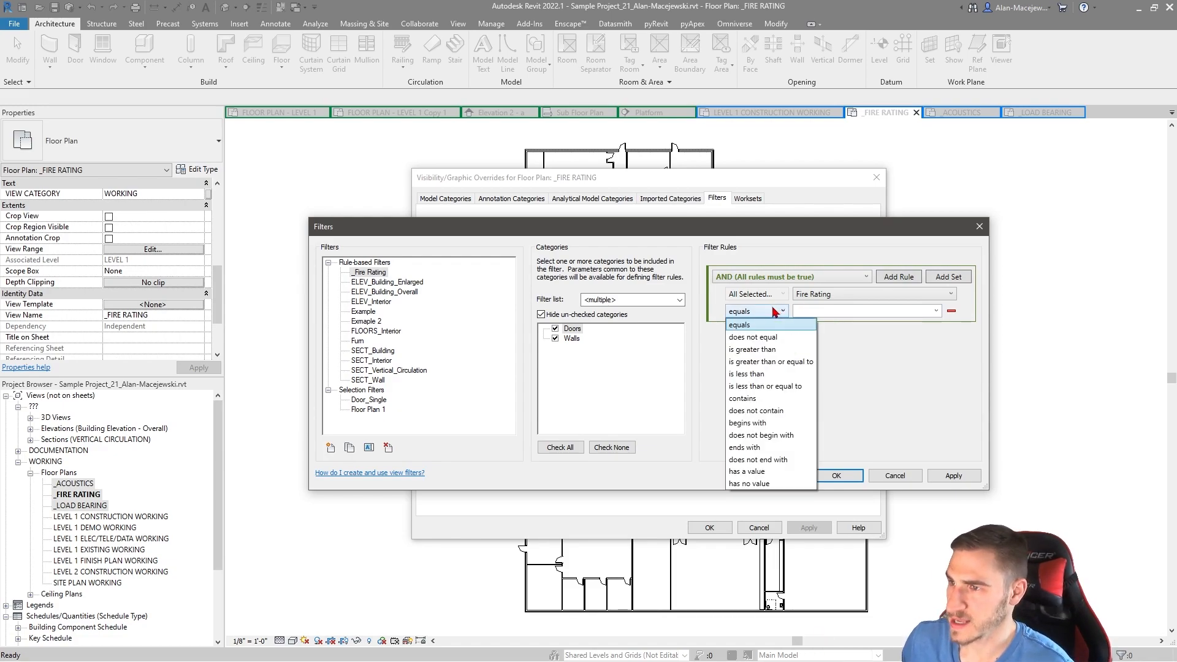
{"action": "left_click", "coordinate": [764, 349]}
{"action": "left_click", "coordinate": [936, 311]}
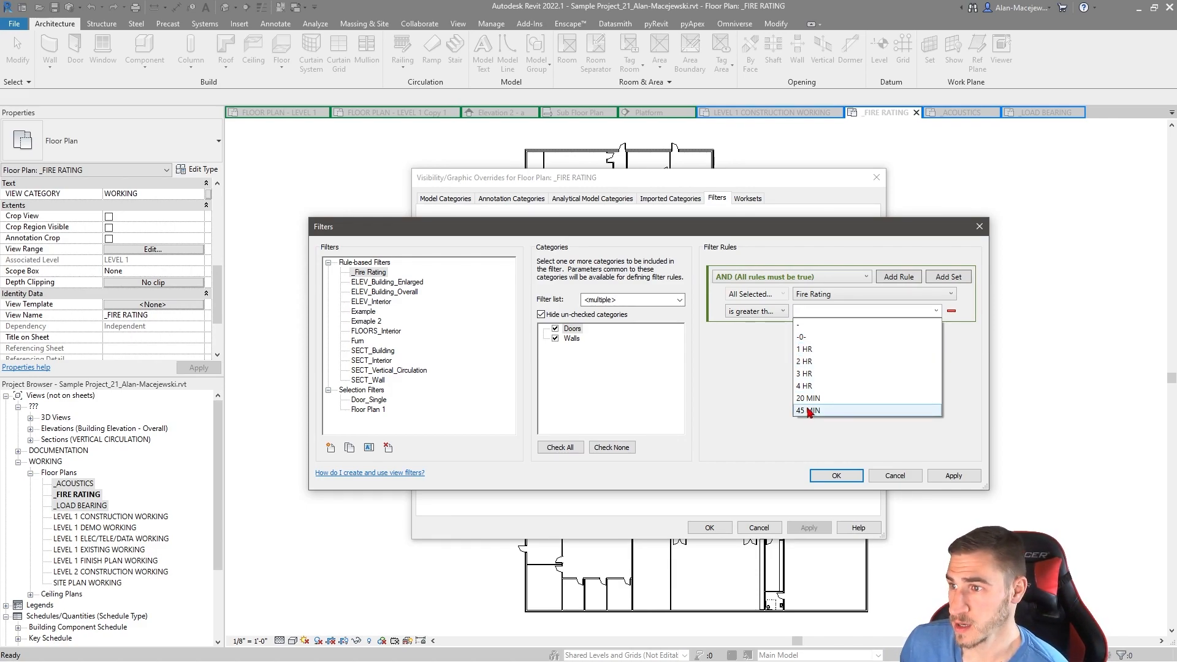
{"action": "left_click", "coordinate": [723, 391]}
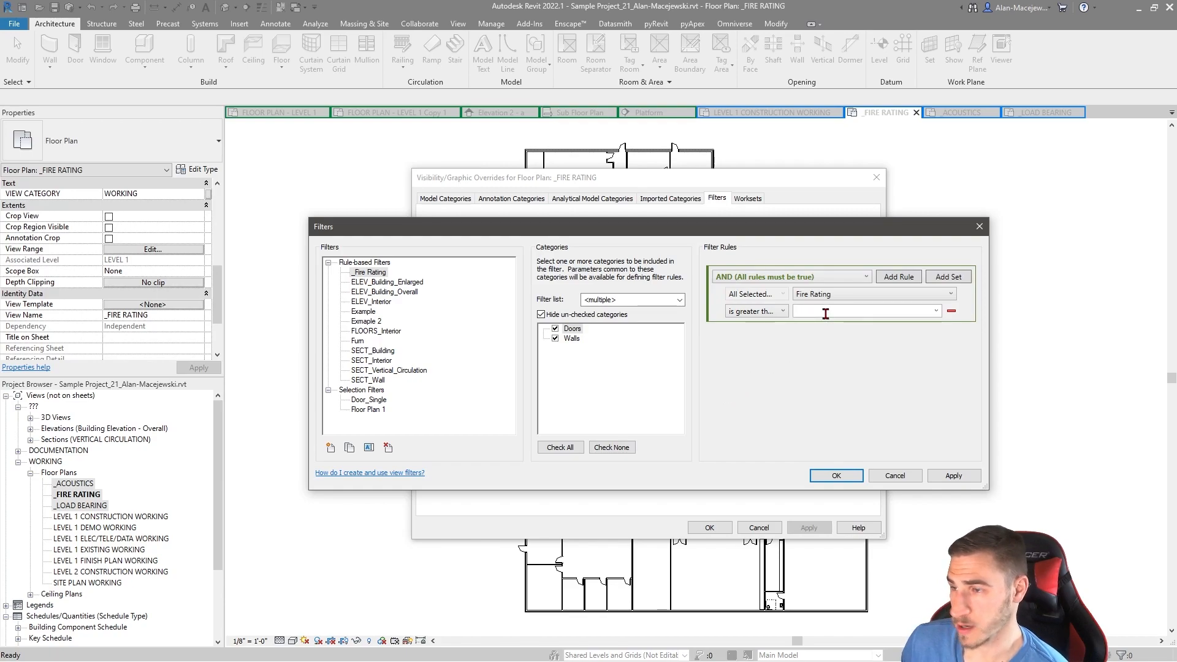
{"action": "type", "text": "0"}
{"action": "left_click", "coordinate": [935, 311]}
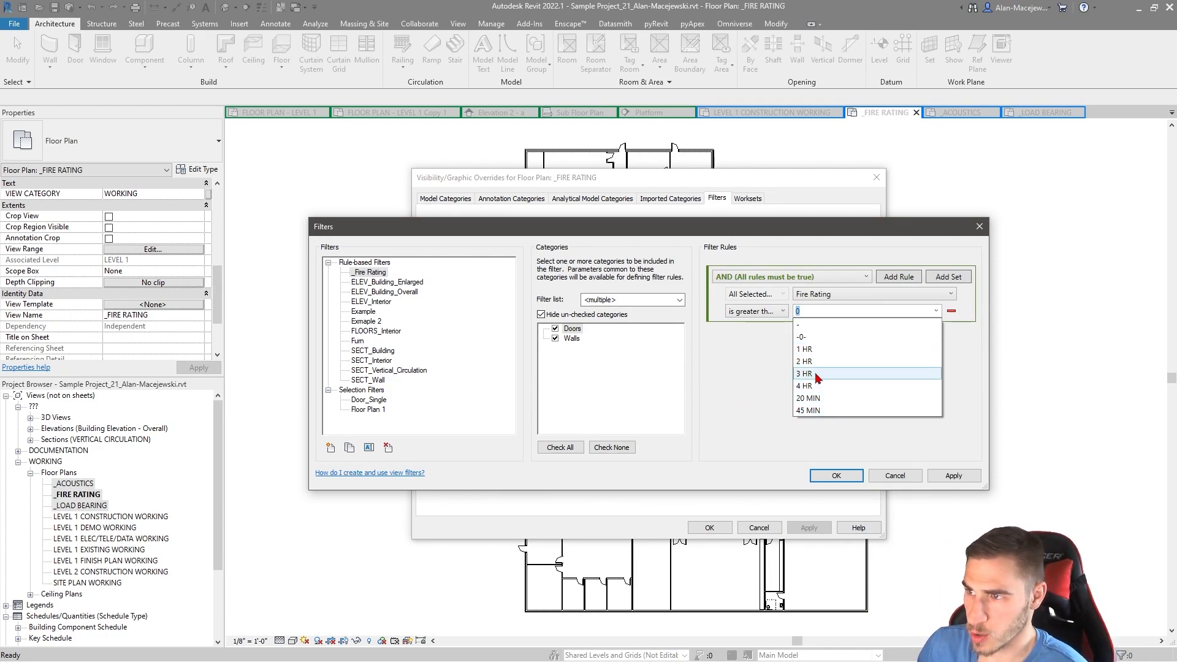
{"action": "left_click", "coordinate": [821, 336]}
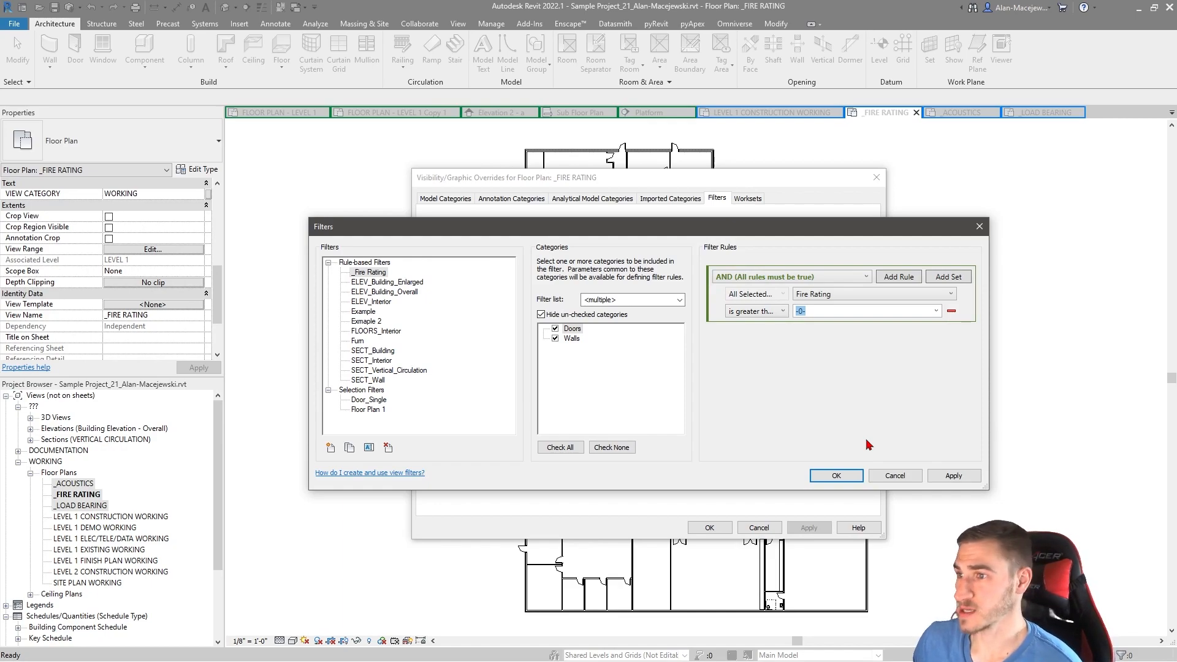
{"action": "left_click", "coordinate": [828, 311]}
{"action": "left_click", "coordinate": [936, 310]}
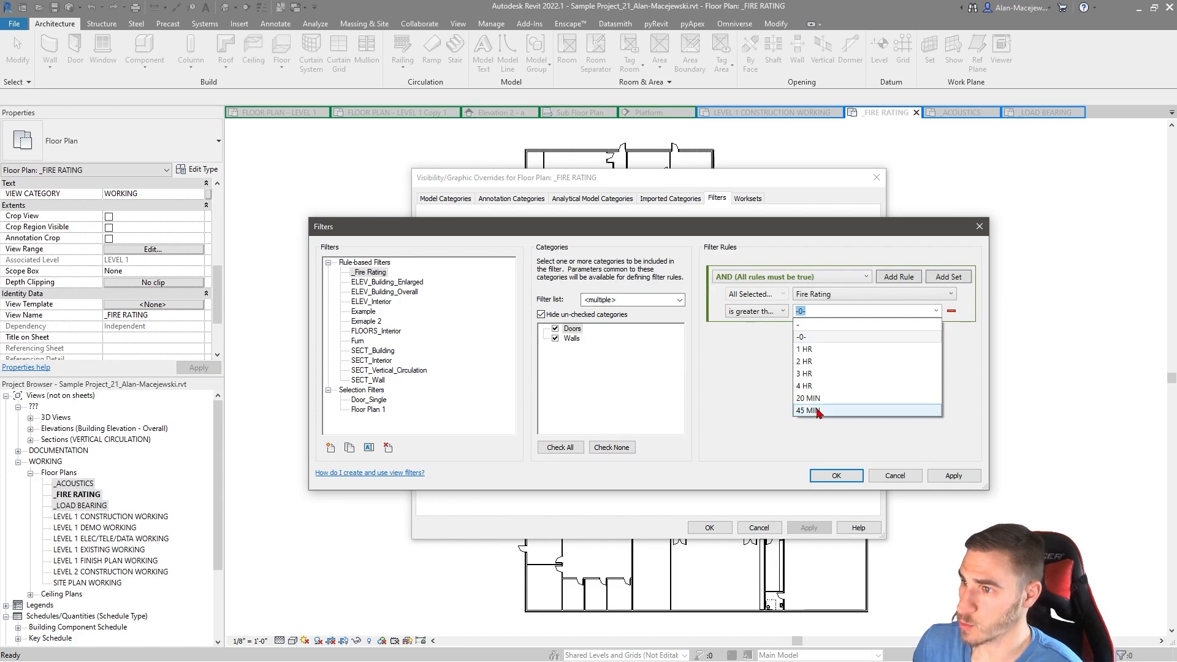
{"action": "left_click", "coordinate": [773, 445]}
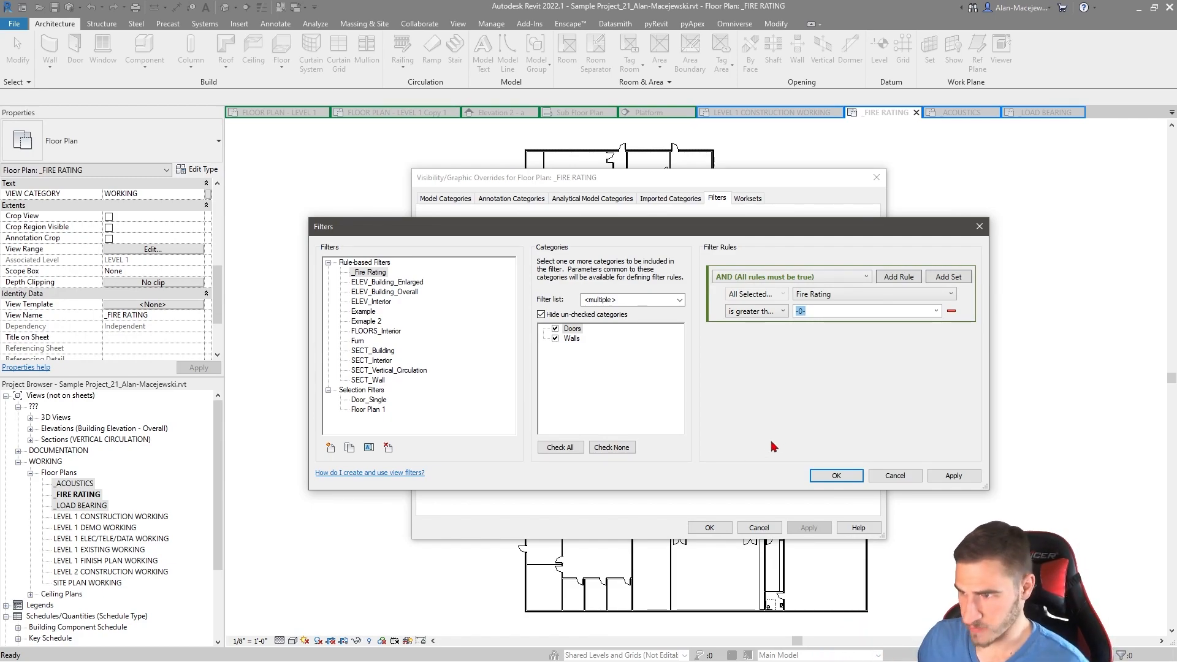
{"action": "left_click", "coordinate": [835, 475]}
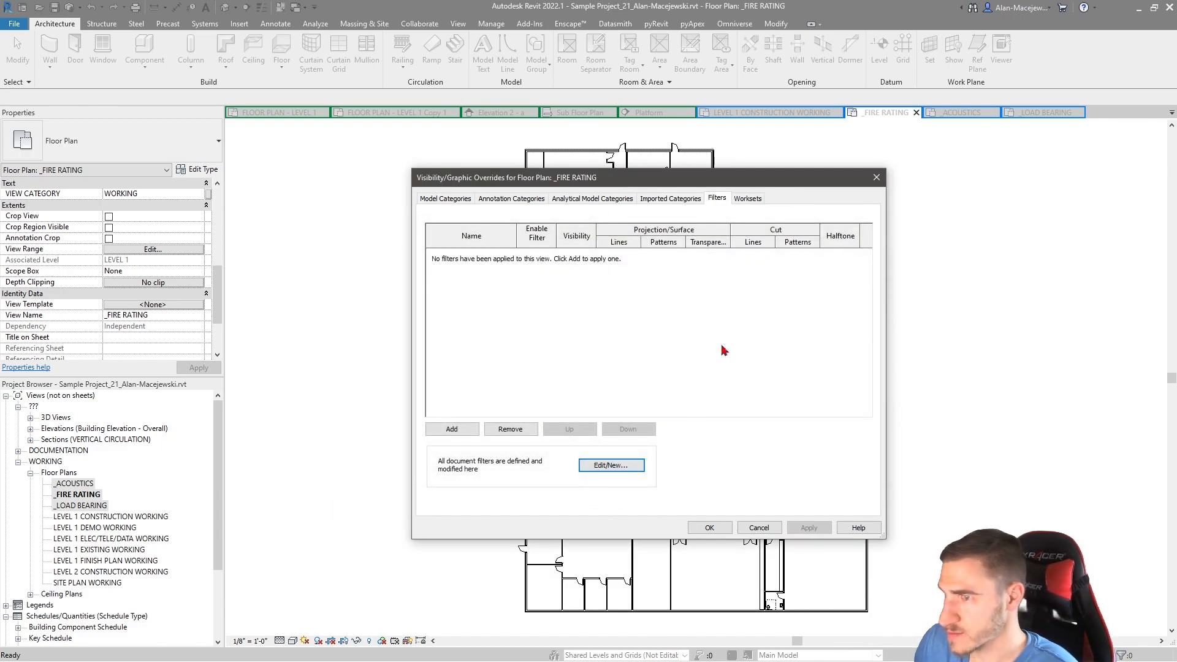
- Add the _Fire Rating filter to the _FIRE RATING plan, keep it enabled and visible, and accept the graphic overrides
{"action": "left_click", "coordinate": [454, 430]}
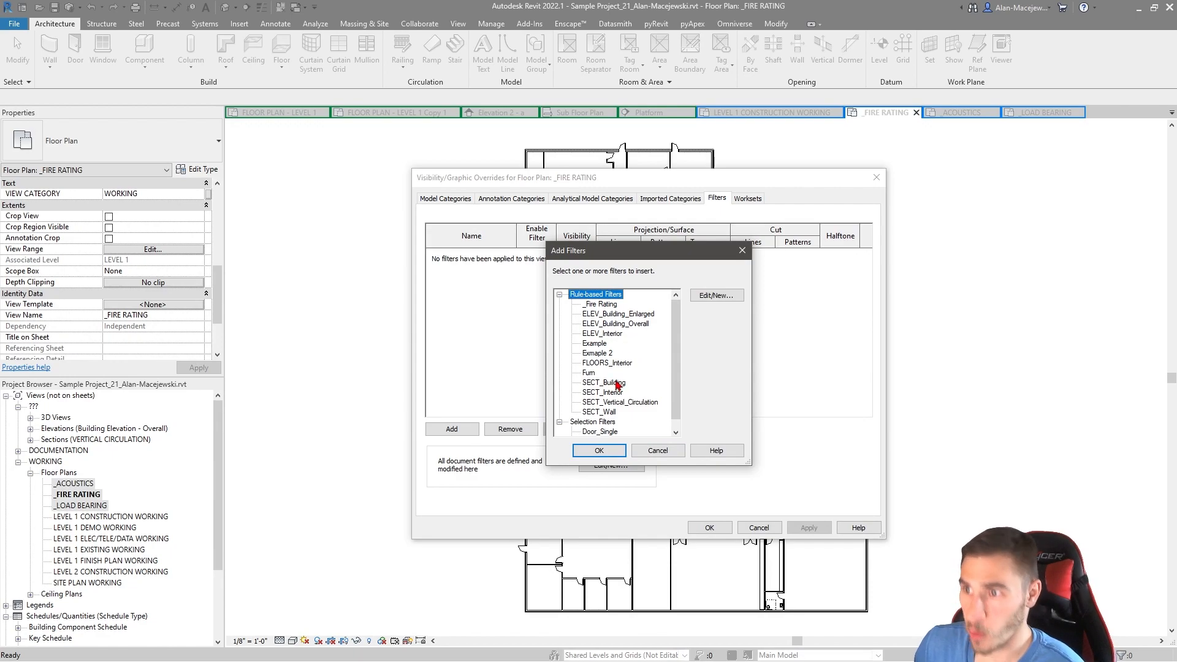
{"action": "left_click", "coordinate": [597, 306]}
{"action": "left_click", "coordinate": [600, 451]}
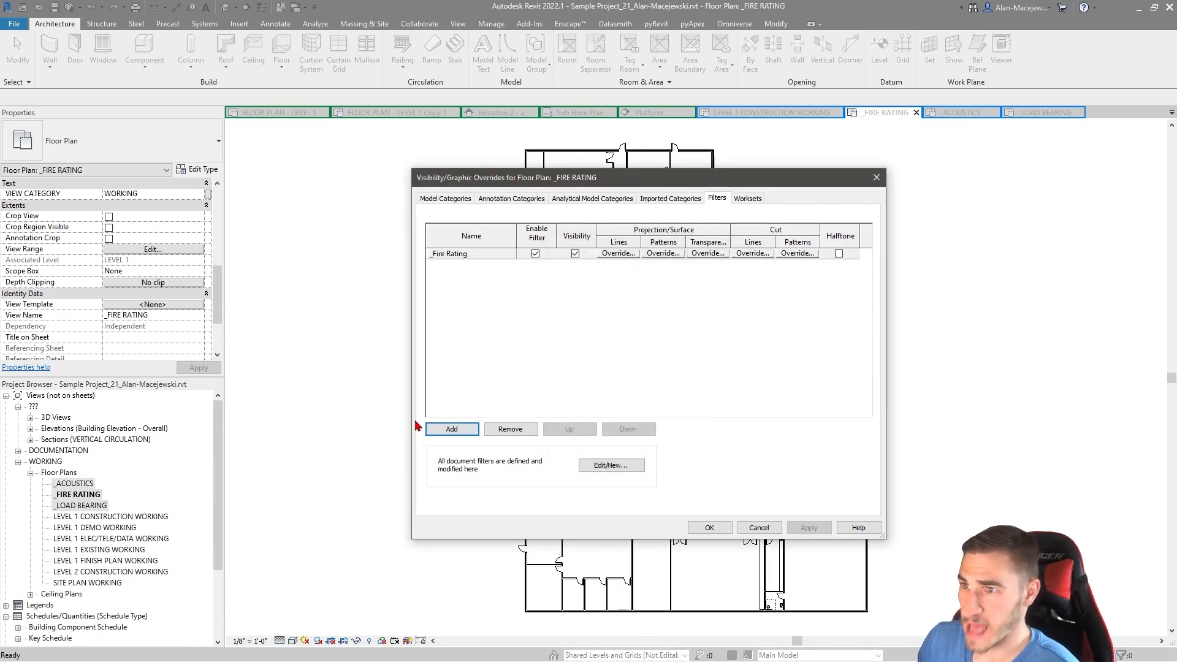
{"action": "left_click_drag", "start_coordinate": [909, 295], "coordinate": [1056, 294]}
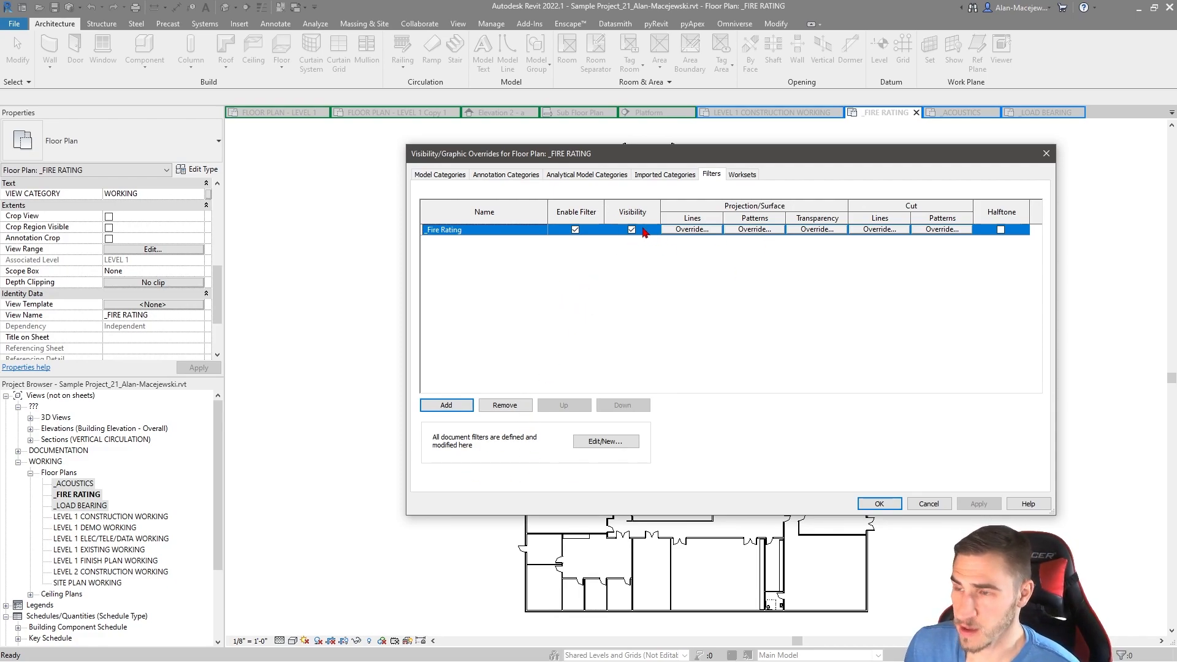
{"action": "left_click_drag", "start_coordinate": [647, 160], "coordinate": [590, 161]}
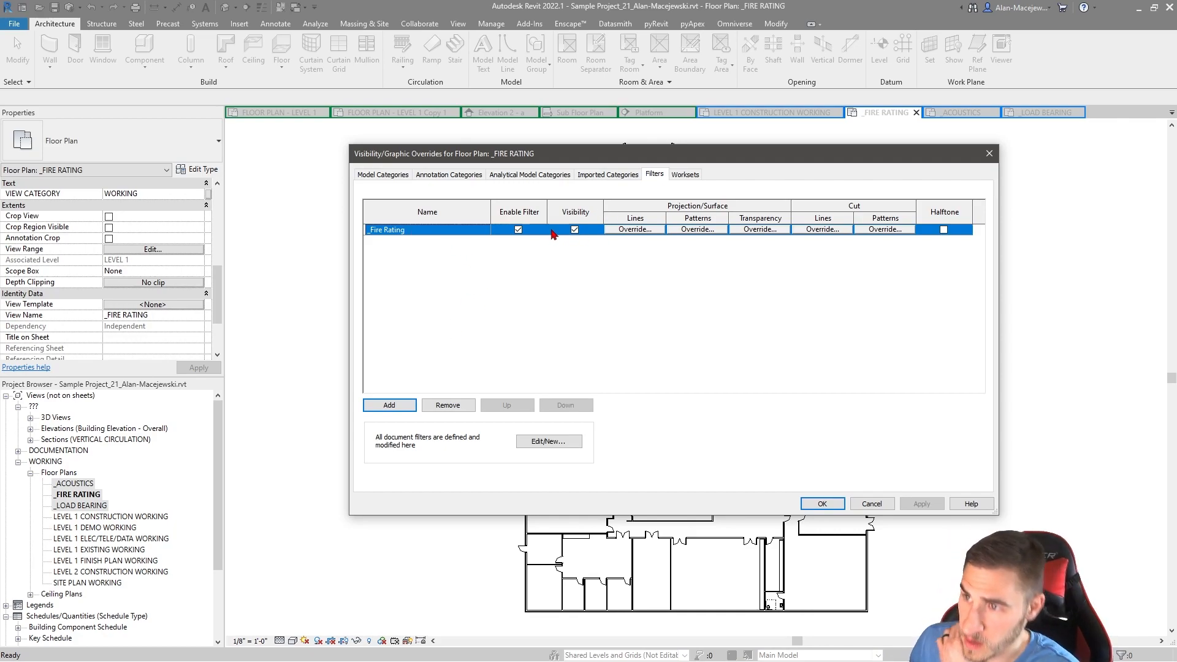
{"action": "left_click", "coordinate": [576, 229]}
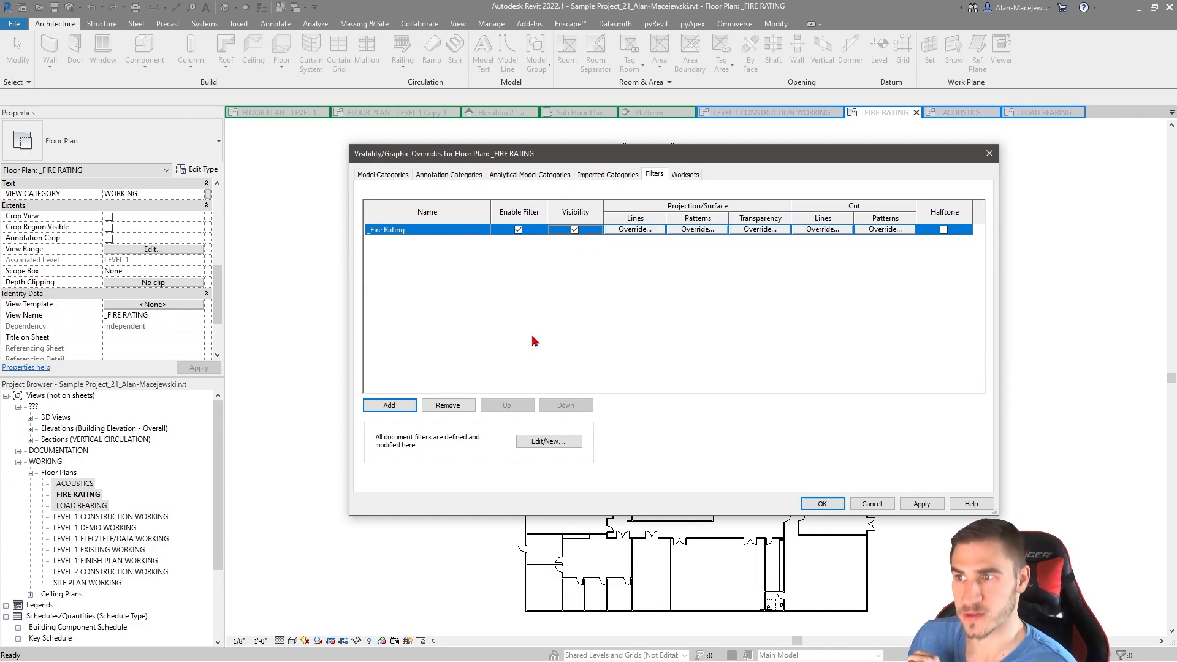
{"action": "left_click_drag", "start_coordinate": [684, 159], "coordinate": [662, 175]}
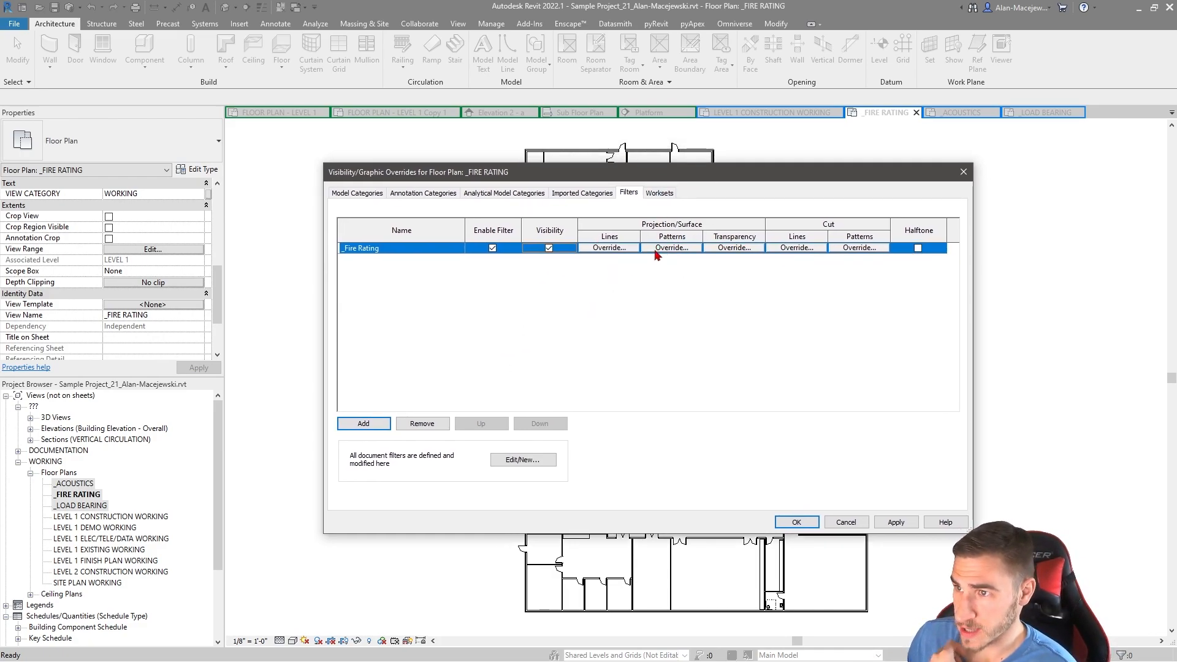
{"action": "left_click_drag", "start_coordinate": [524, 175], "coordinate": [644, 181]}
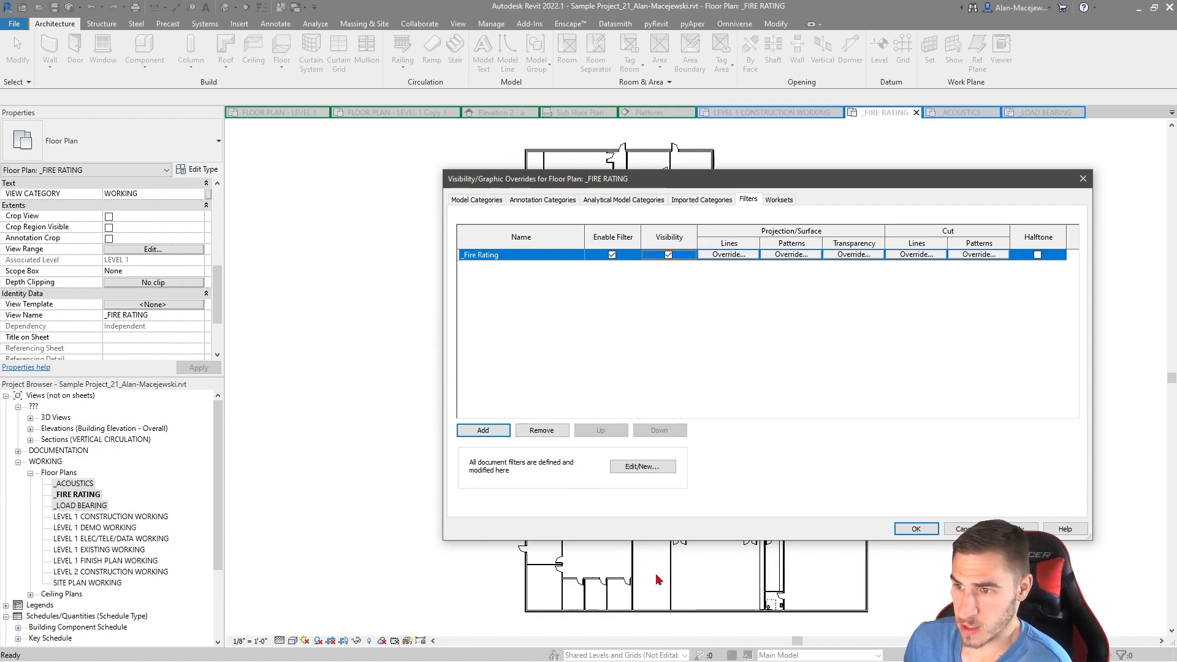
{"action": "left_click", "coordinate": [916, 529]}
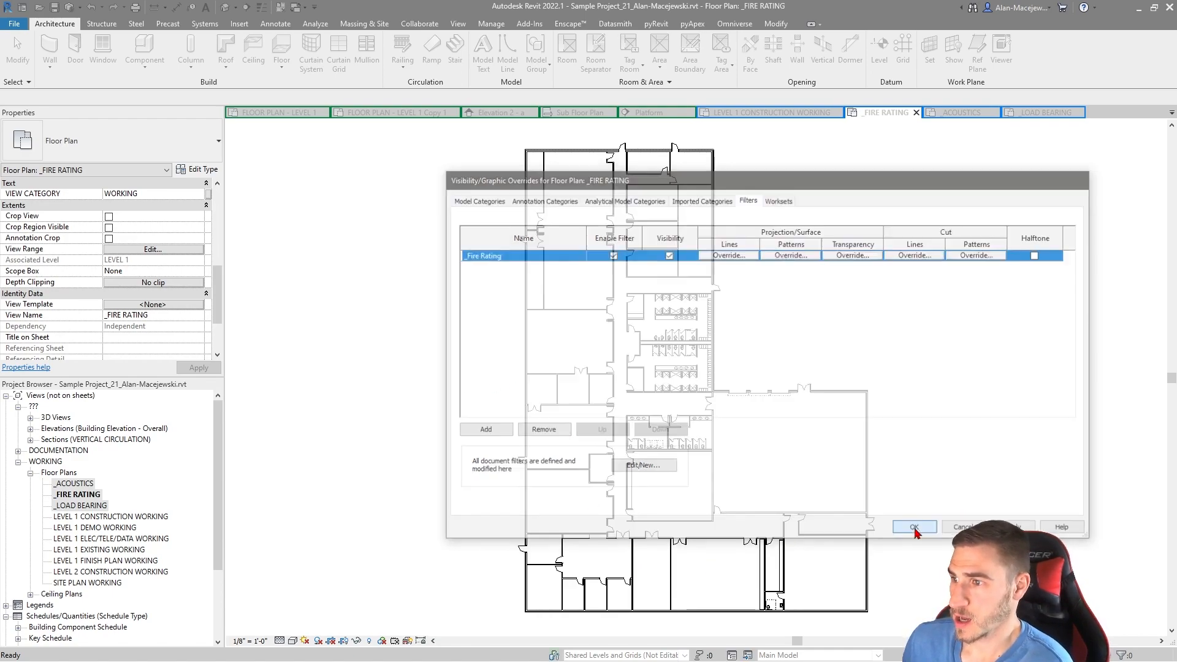
- Review the element-specific graphic override options for an interior partition wall and close them without making changes
{"action": "left_click", "coordinate": [632, 576]}
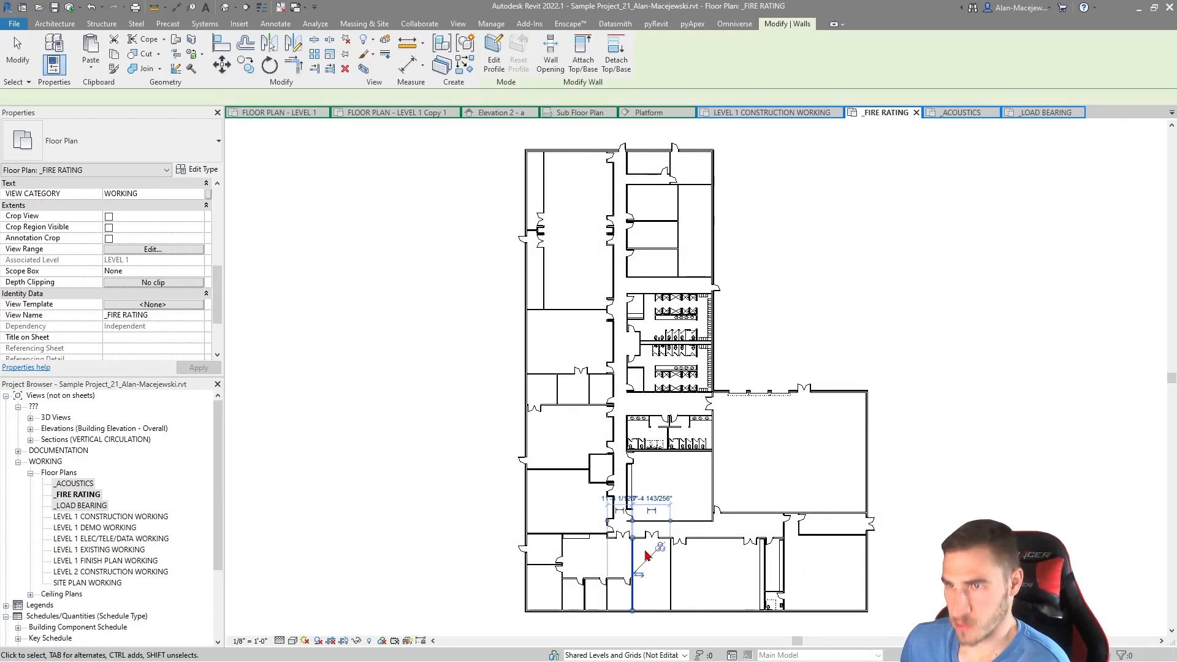
{"action": "left_click", "coordinate": [373, 55]}
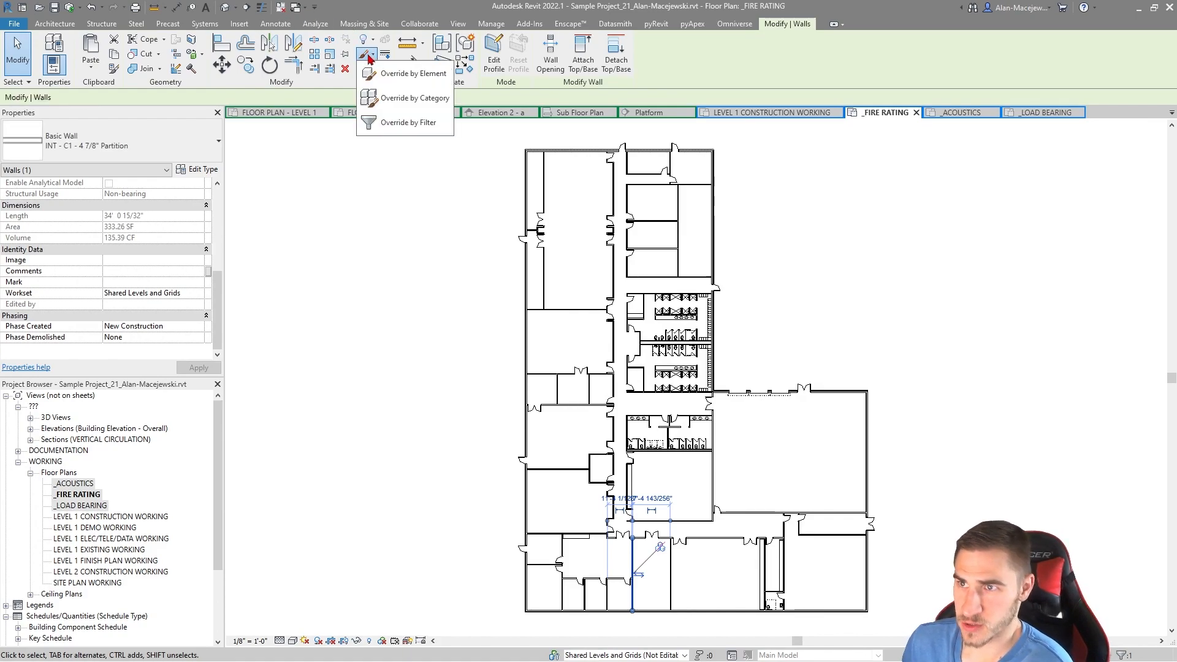
{"action": "left_click", "coordinate": [404, 74]}
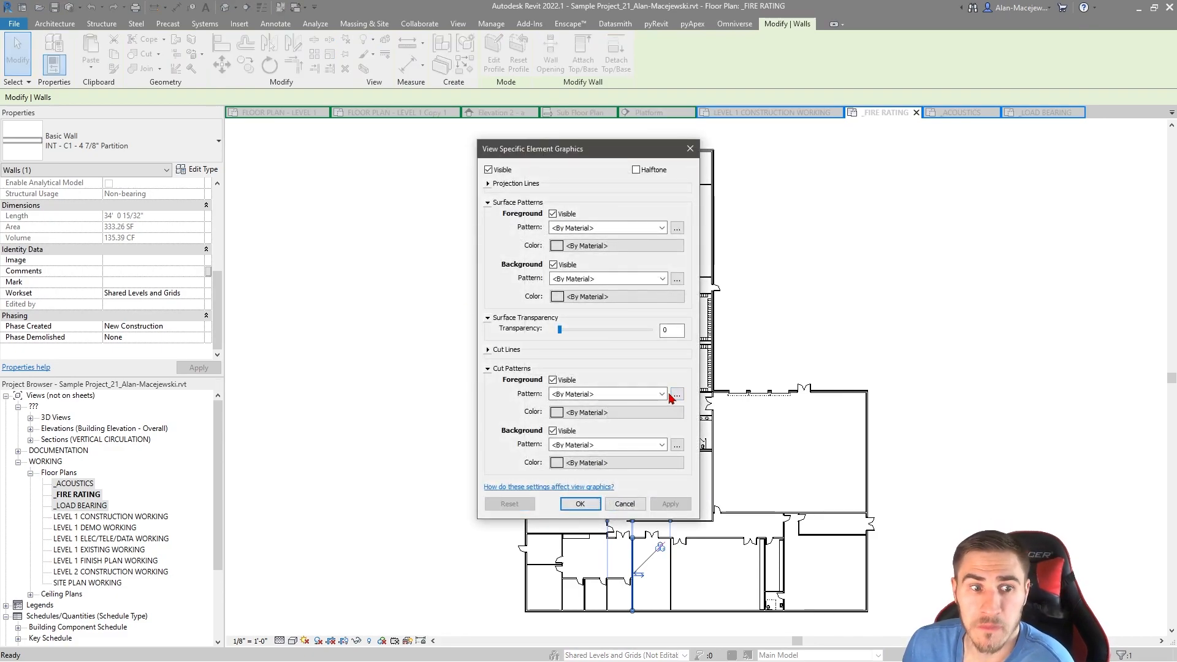
{"action": "left_click", "coordinate": [689, 149]}
{"action": "left_click", "coordinate": [418, 307]}
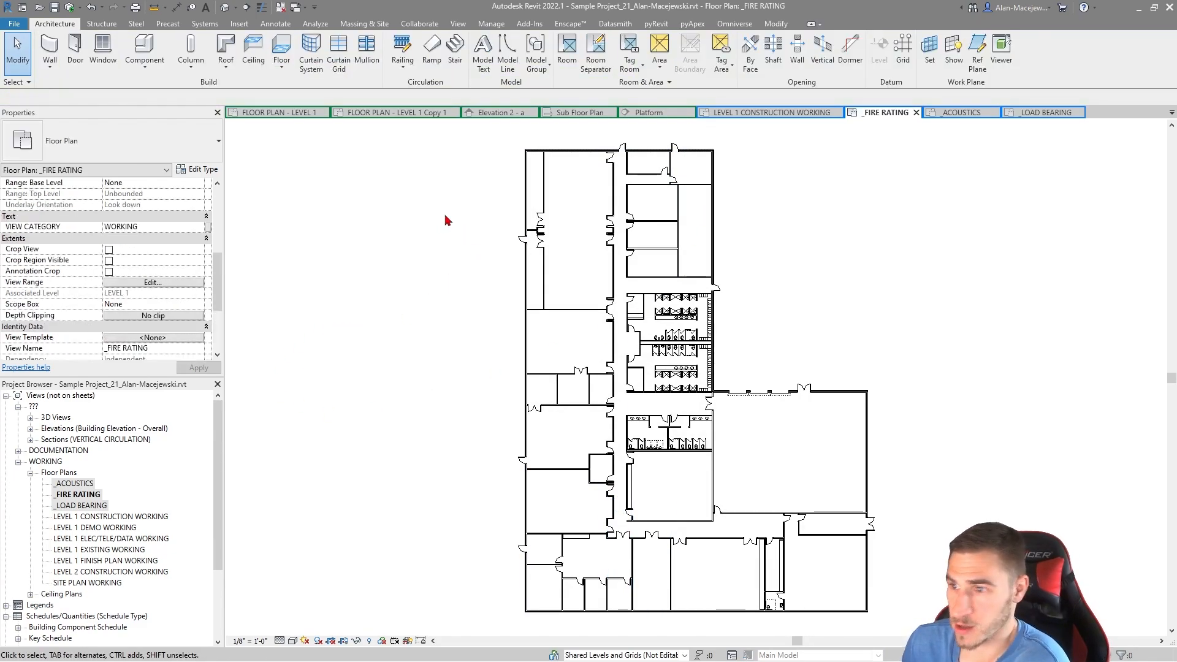
- Override the cut line color of the _Fire Rating filter with red in the _FIRE RATING plan
{"action": "key", "text": "v"}
{"action": "key", "text": "g"}
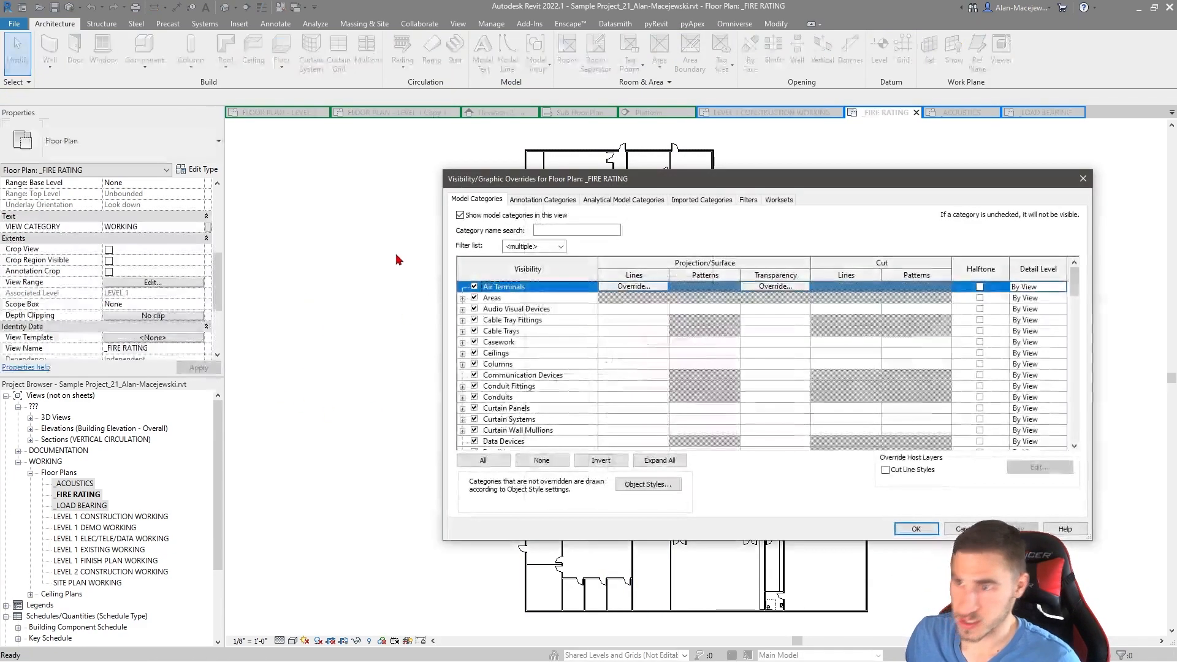
{"action": "left_click_drag", "start_coordinate": [682, 179], "coordinate": [542, 165]}
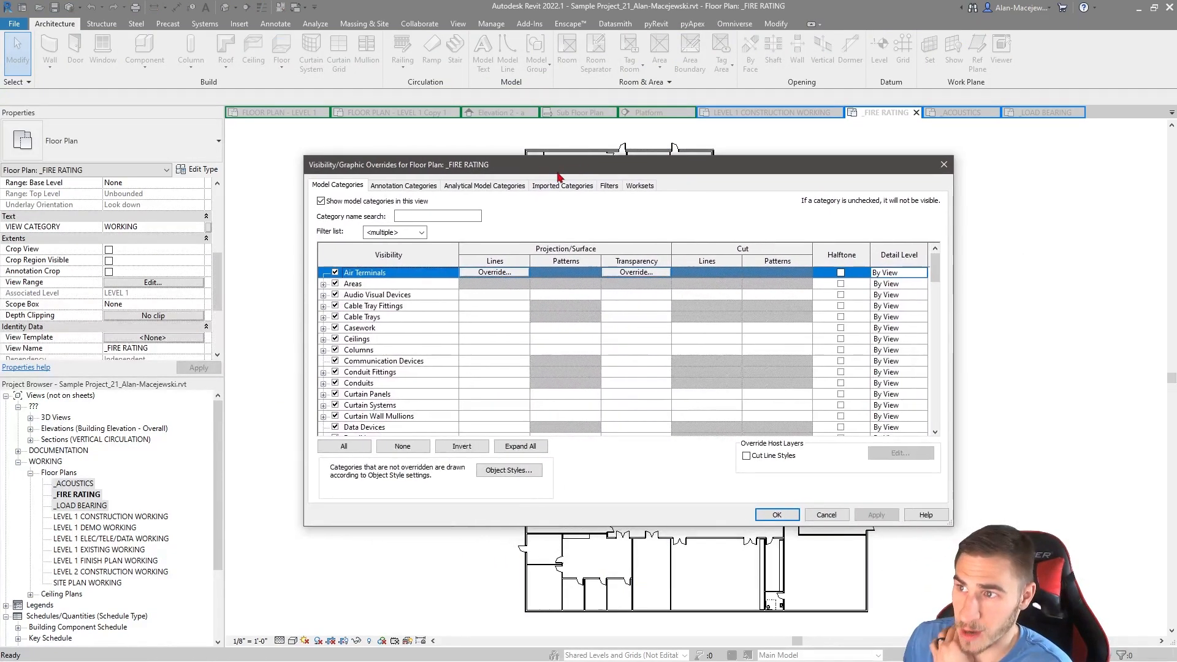
{"action": "left_click", "coordinate": [609, 186]}
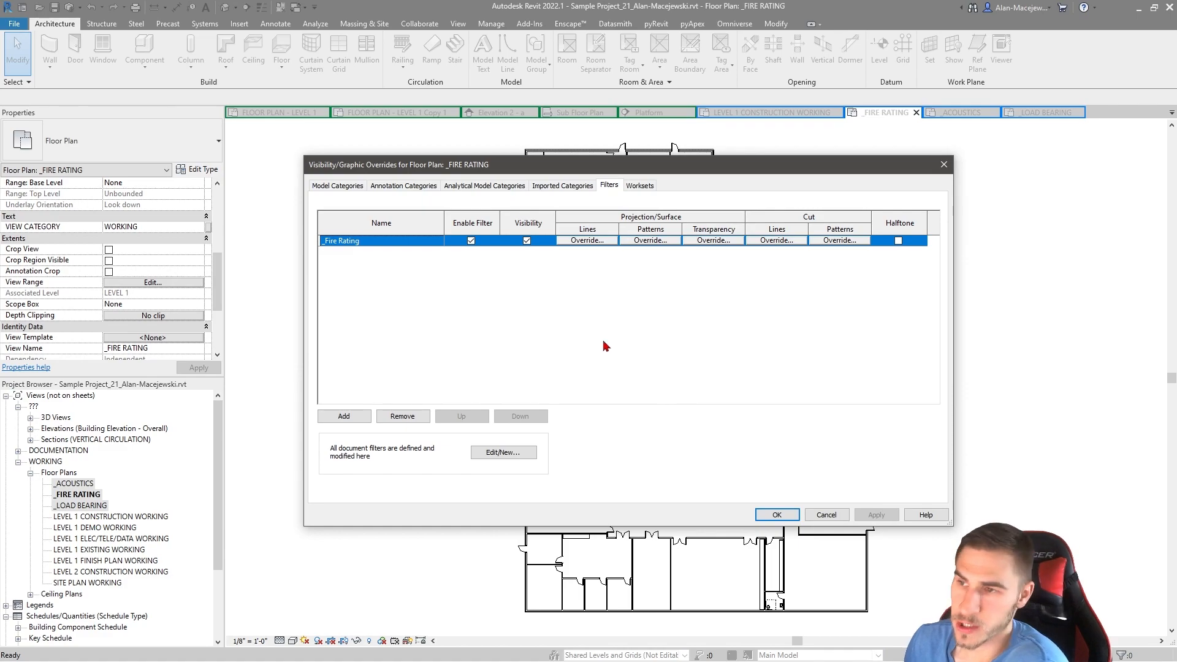
{"action": "left_click", "coordinate": [764, 240]}
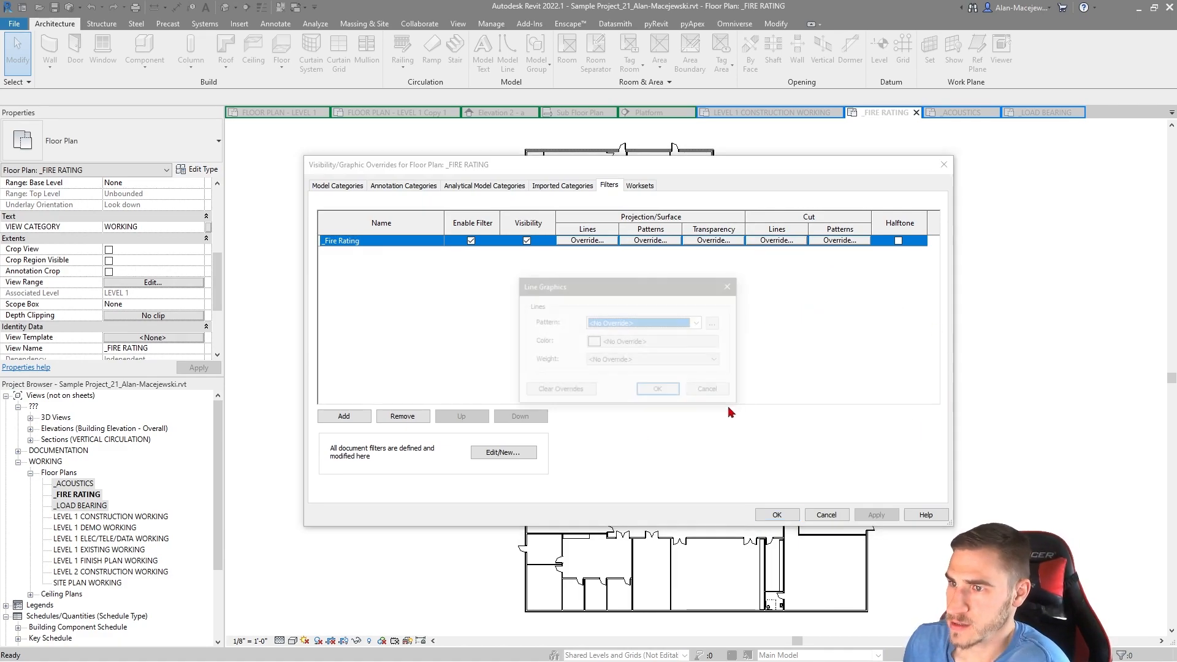
{"action": "left_click", "coordinate": [625, 347]}
{"action": "left_click", "coordinate": [502, 275]}
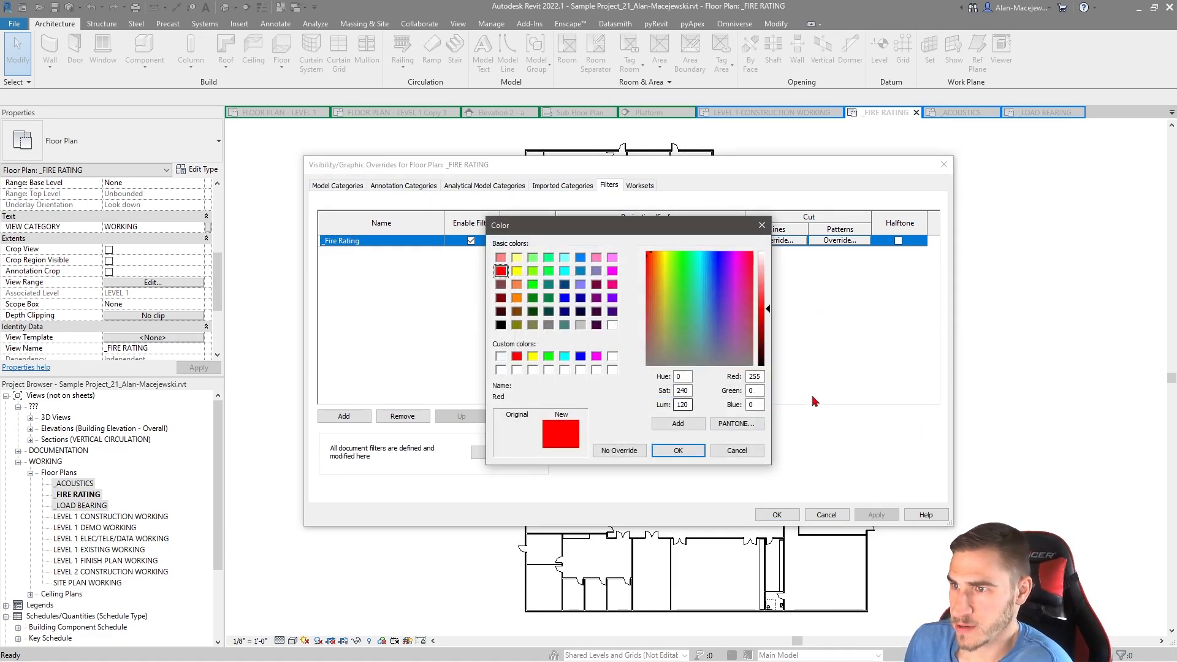
{"action": "left_click", "coordinate": [674, 451]}
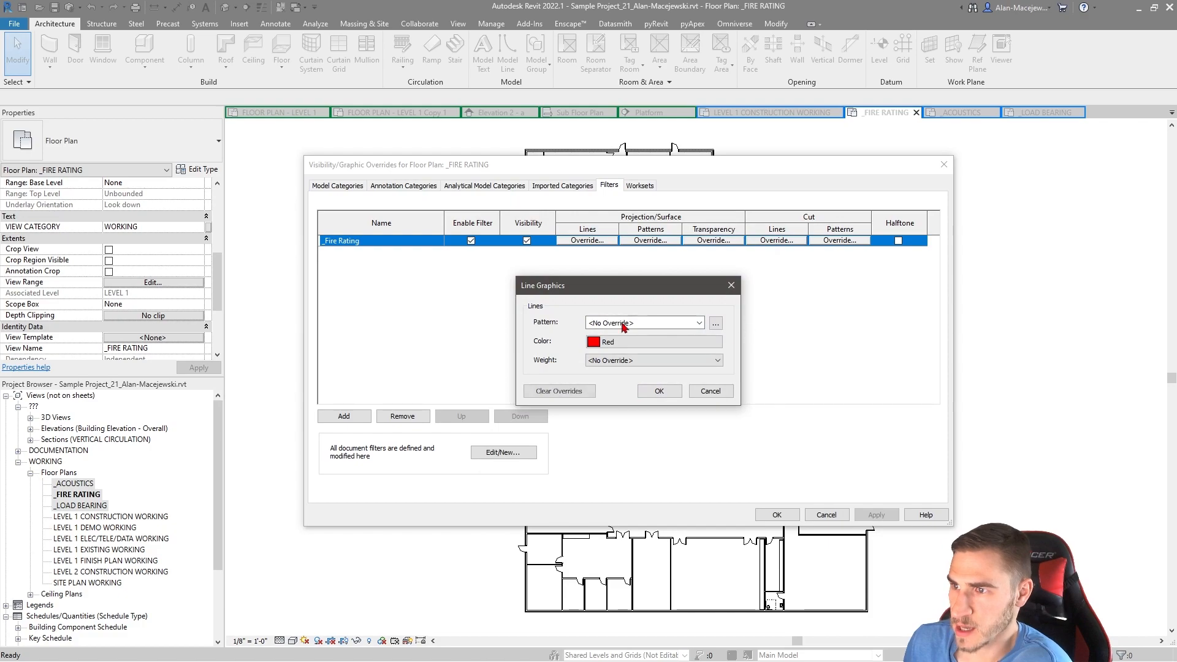
{"action": "left_click", "coordinate": [659, 392]}
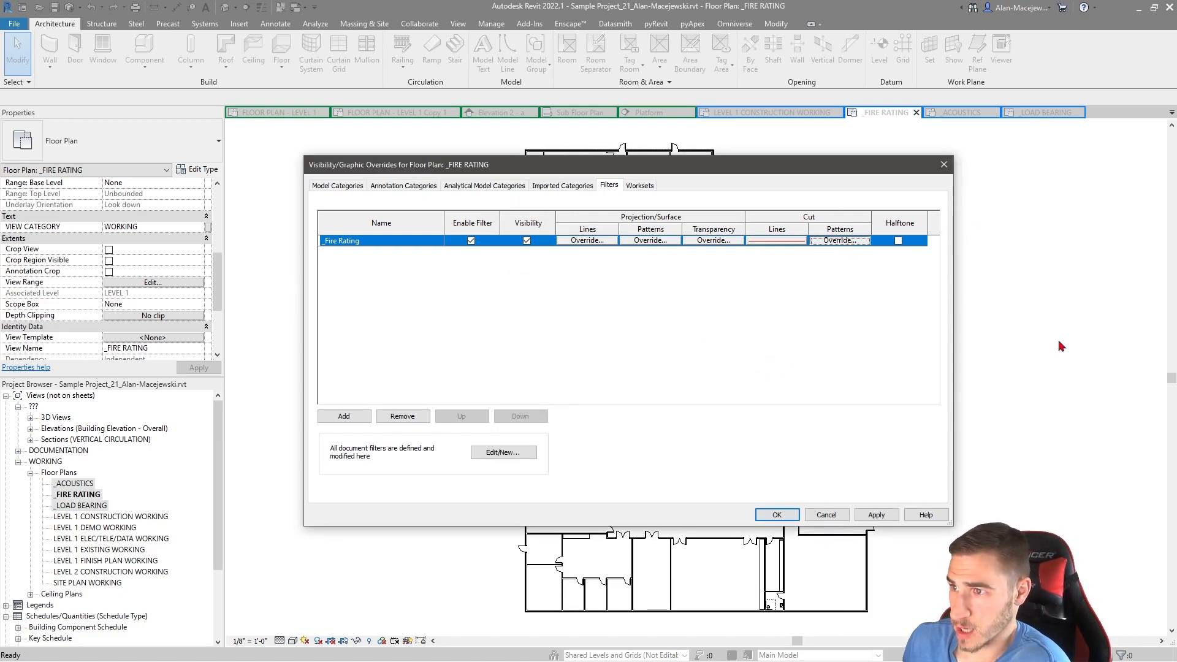
- Set the _Fire Rating filter's cut pattern foreground color to red, leaving the pattern itself without an override
{"action": "left_click", "coordinate": [839, 240]}
{"action": "left_click", "coordinate": [785, 283]}
{"action": "left_click", "coordinate": [623, 230]}
{"action": "left_click", "coordinate": [803, 410]}
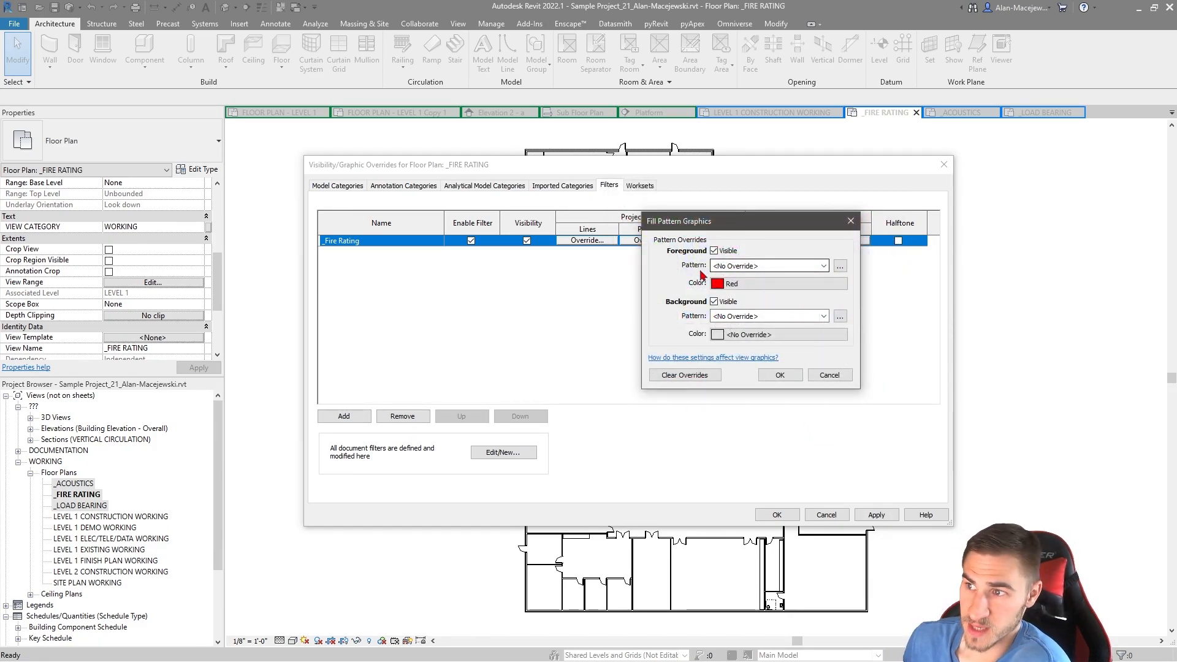
{"action": "left_click", "coordinate": [779, 374]}
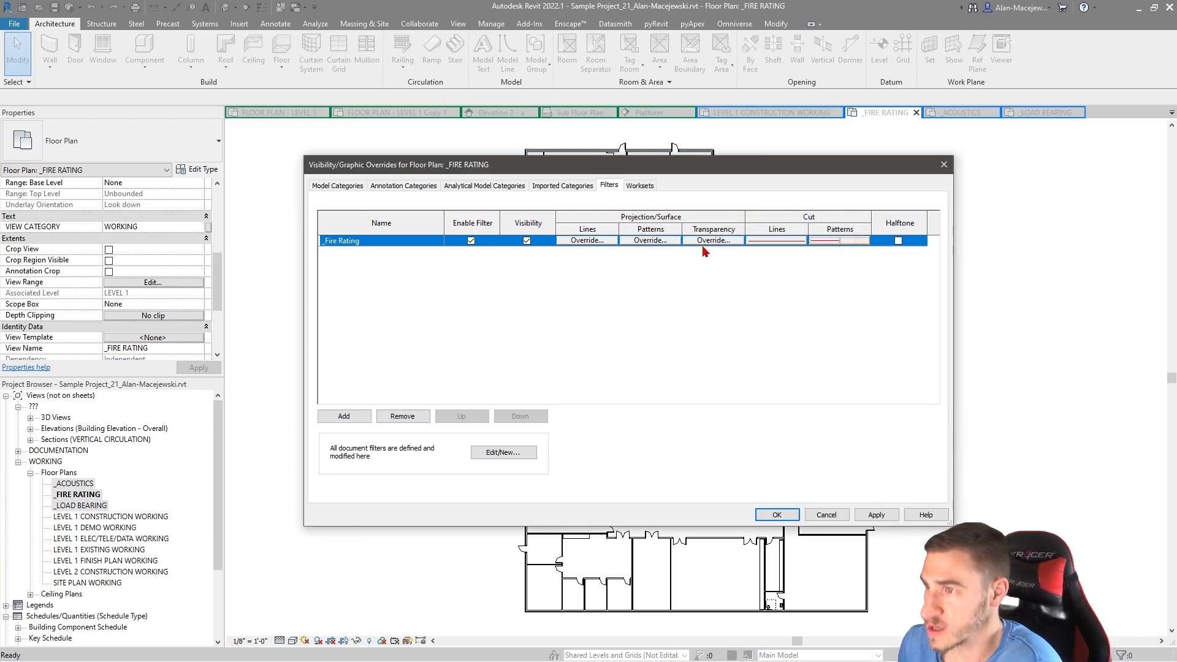
- Set the _Fire Rating filter's projection line color to red and accept the plan's graphic overrides
{"action": "left_click", "coordinate": [591, 240]}
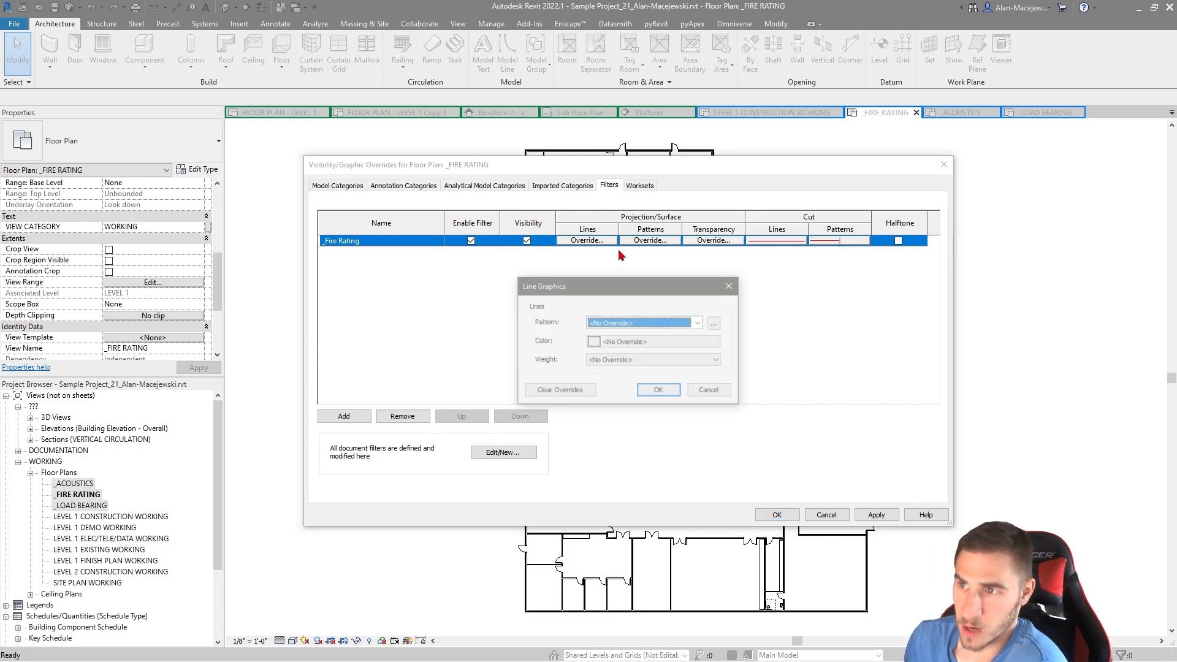
{"action": "left_click", "coordinate": [597, 341]}
{"action": "left_click", "coordinate": [501, 271]}
{"action": "left_click", "coordinate": [671, 450]}
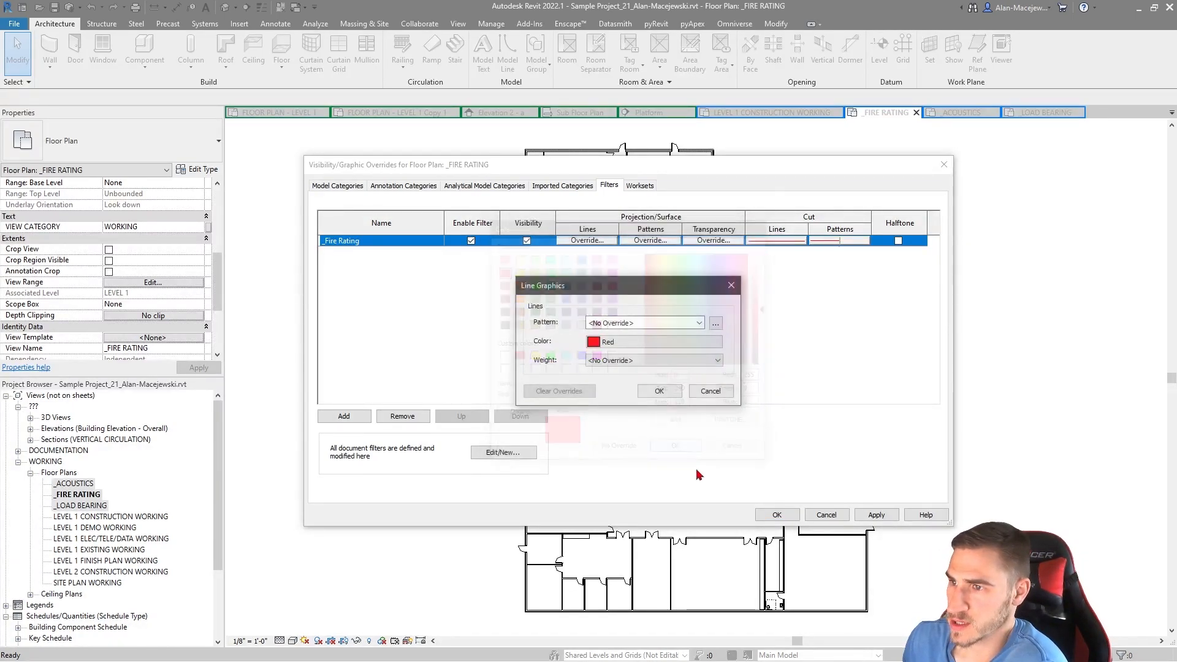
{"action": "left_click", "coordinate": [656, 392]}
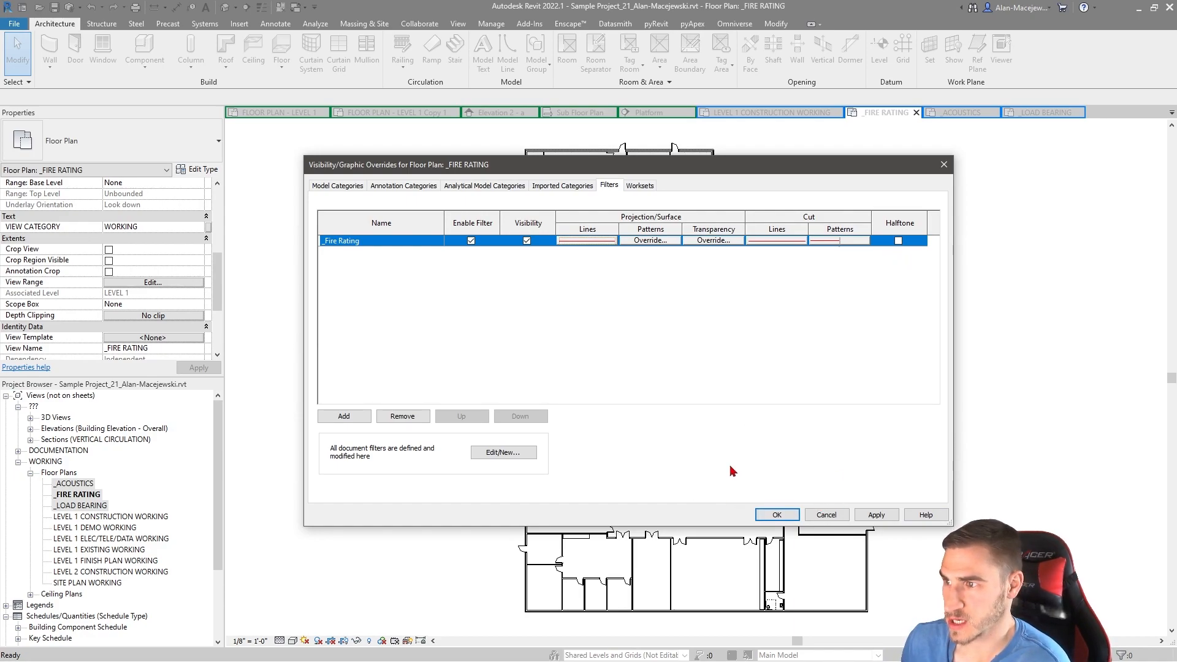
{"action": "left_click", "coordinate": [777, 514]}
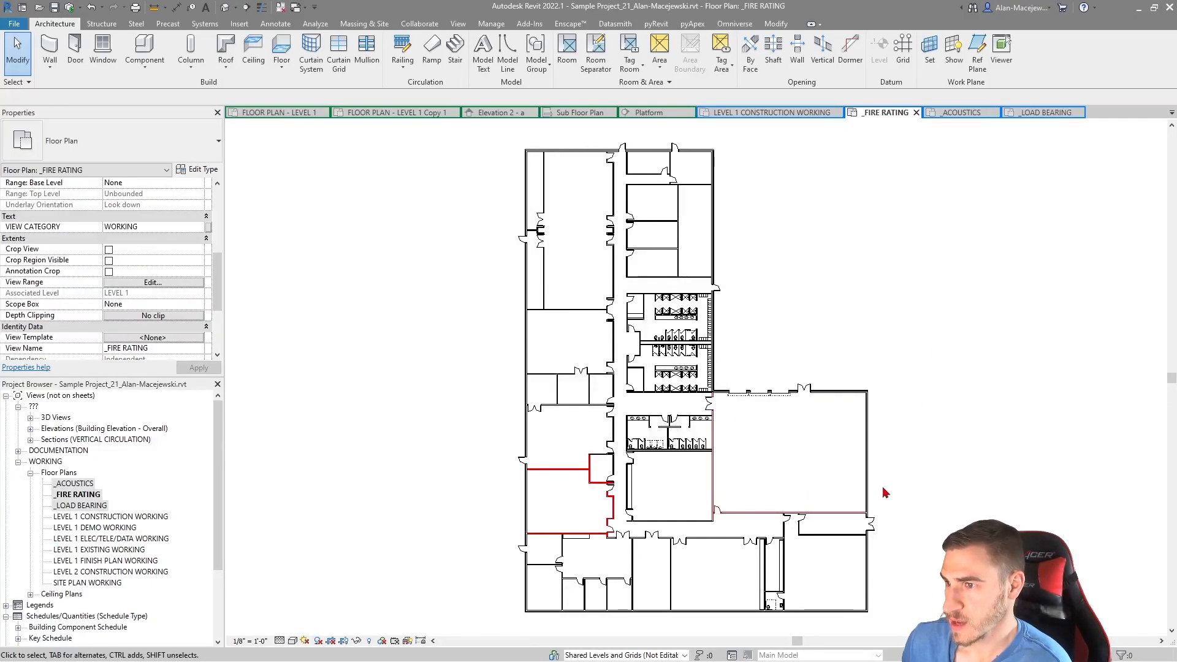
- Check the Fire Rating type parameter of the short red INT - H2 partition wall along the corridor
{"action": "scroll", "coordinate": [721, 557], "scroll_direction": "up", "scroll_amount": 5}
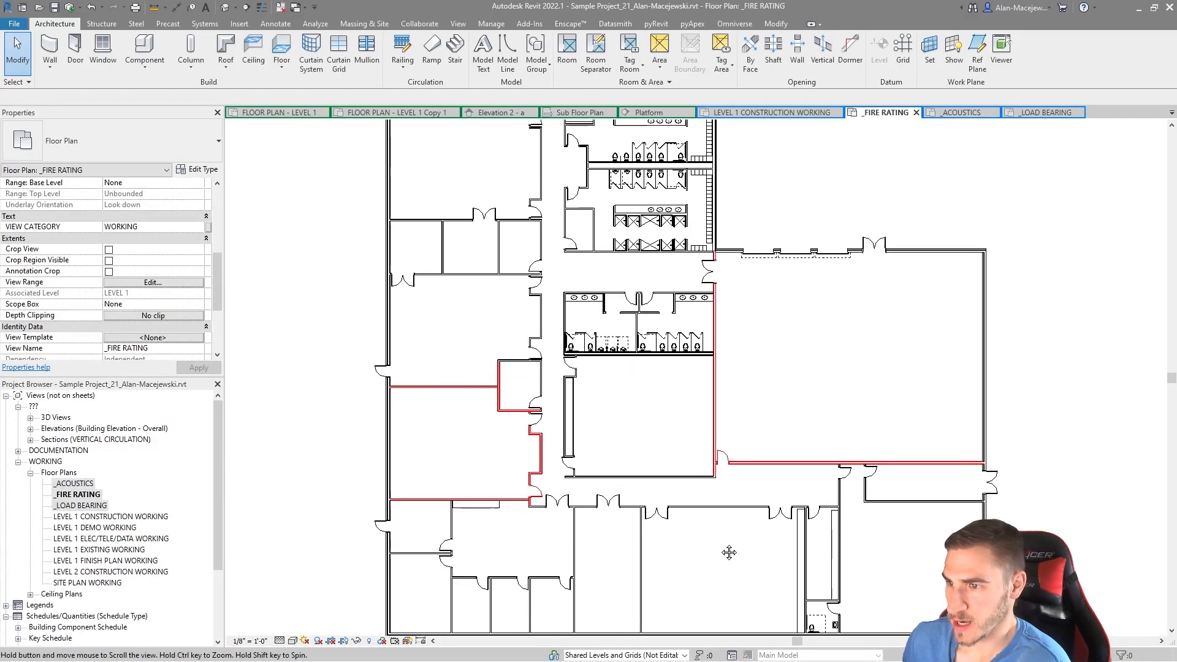
{"action": "scroll", "coordinate": [593, 599], "scroll_direction": "up", "scroll_amount": 4}
{"action": "middle_click_drag", "start_coordinate": [649, 450], "coordinate": [716, 383]}
{"action": "scroll", "coordinate": [627, 422], "scroll_direction": "up", "scroll_amount": 2}
{"action": "scroll", "coordinate": [715, 381], "scroll_direction": "down", "scroll_amount": 1}
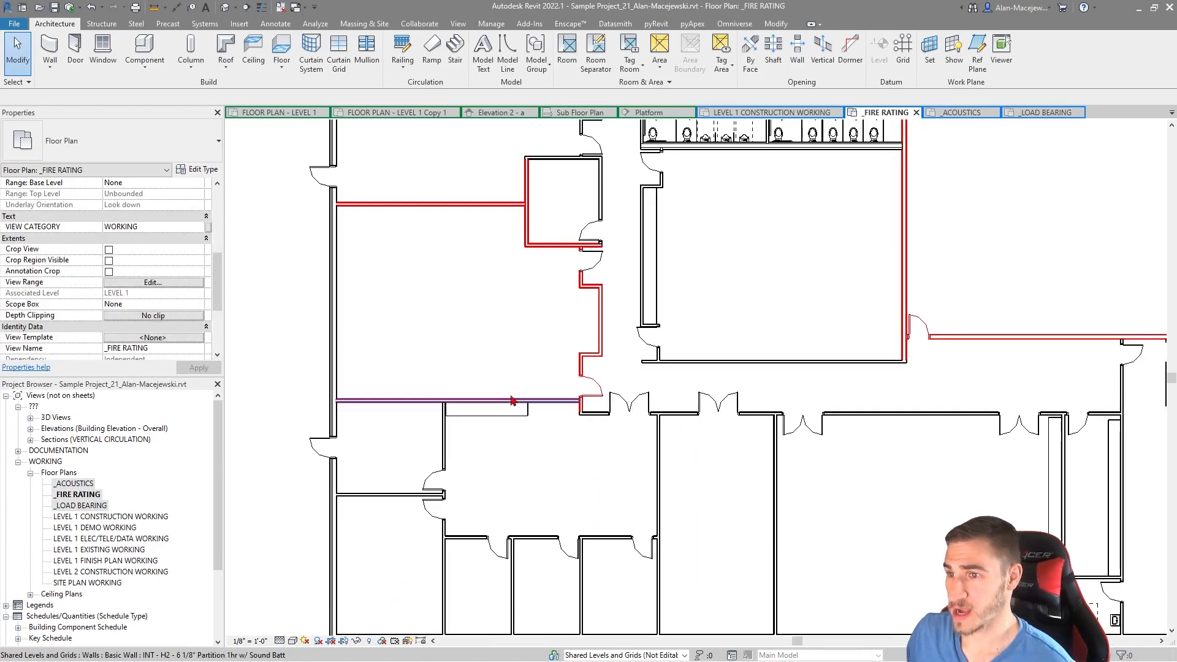
{"action": "left_click", "coordinate": [599, 341]}
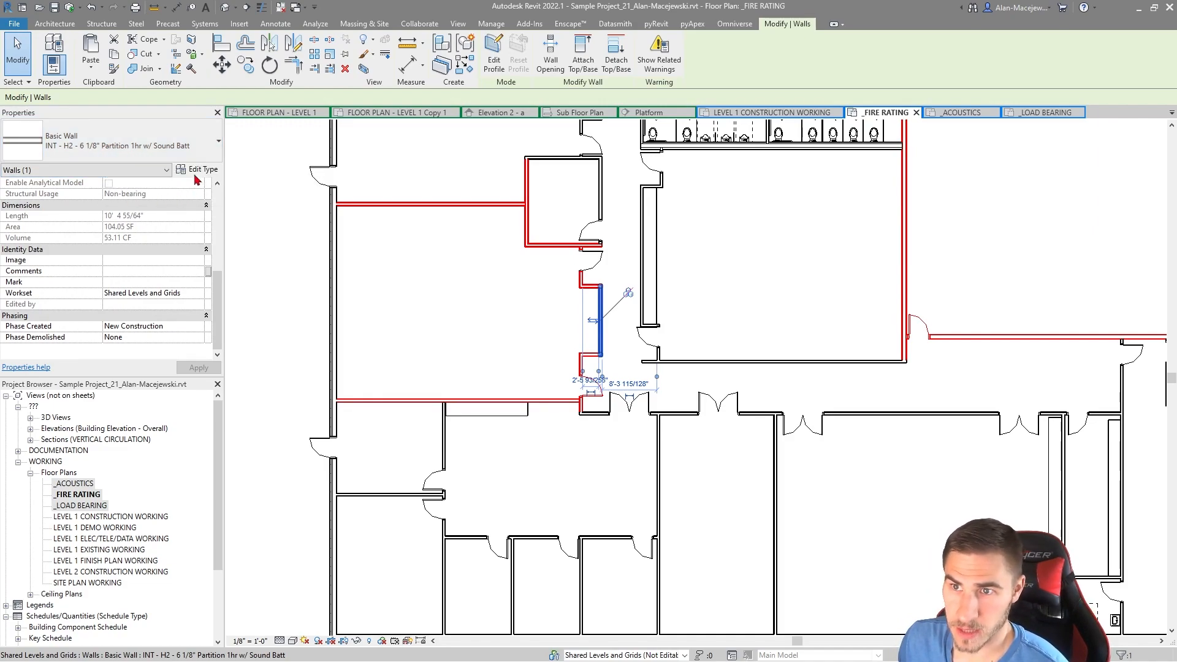
{"action": "left_click", "coordinate": [203, 170]}
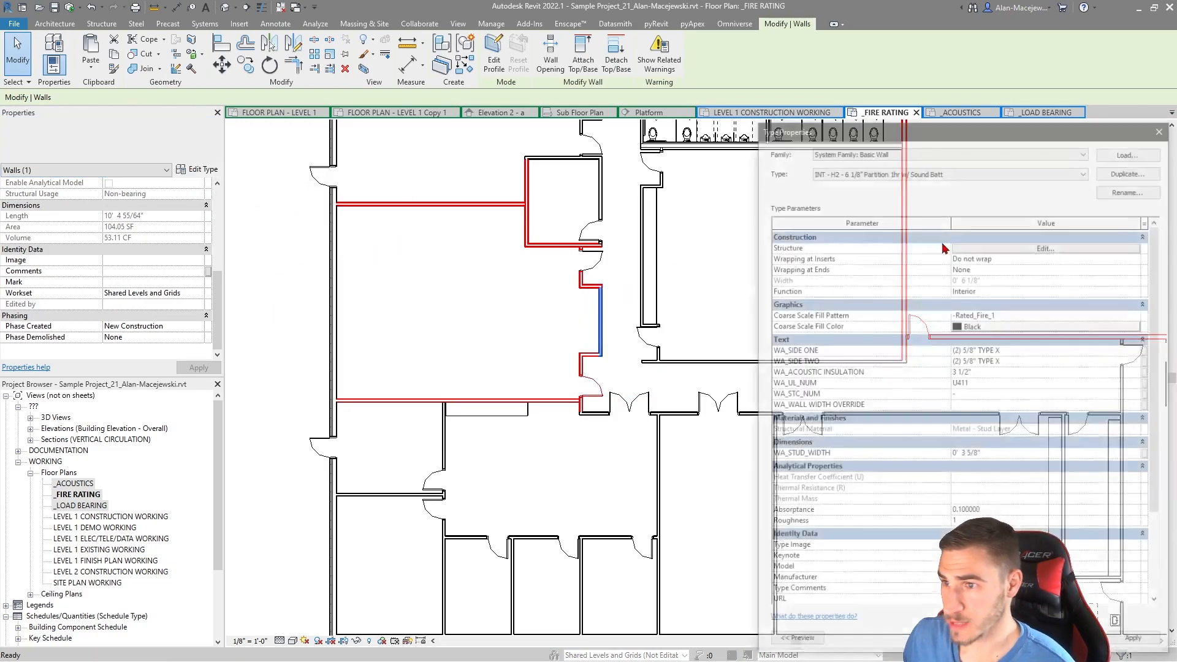
{"action": "left_click_drag", "start_coordinate": [924, 132], "coordinate": [539, 83]}
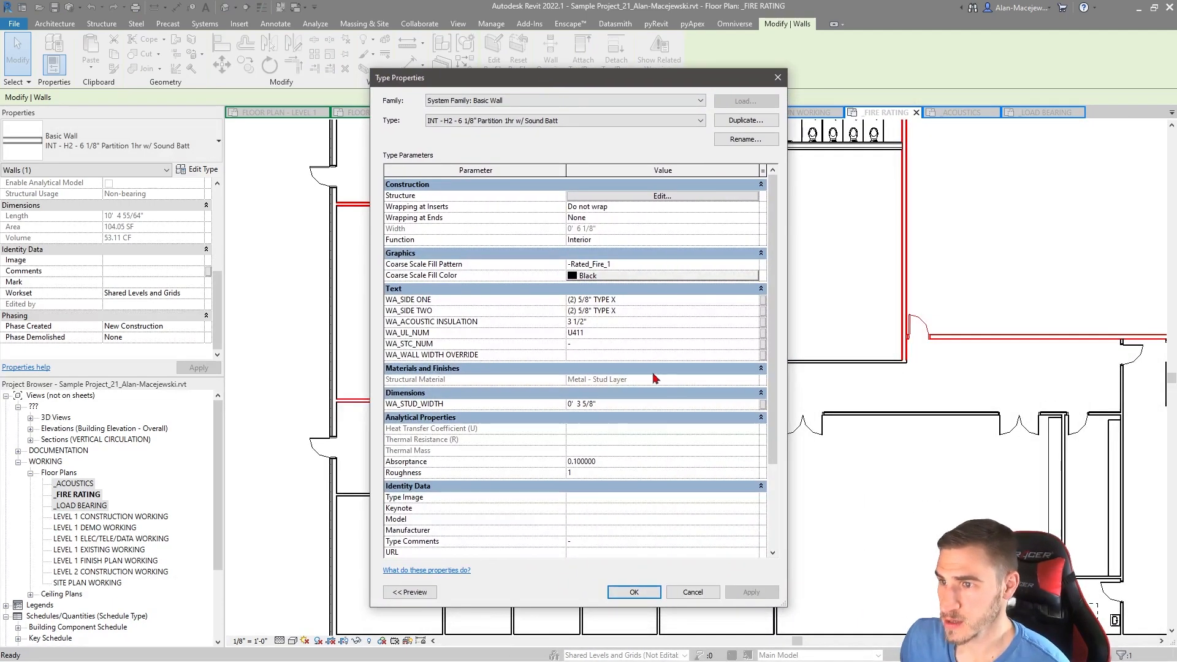
{"action": "scroll", "coordinate": [590, 272], "scroll_direction": "down", "scroll_amount": 3}
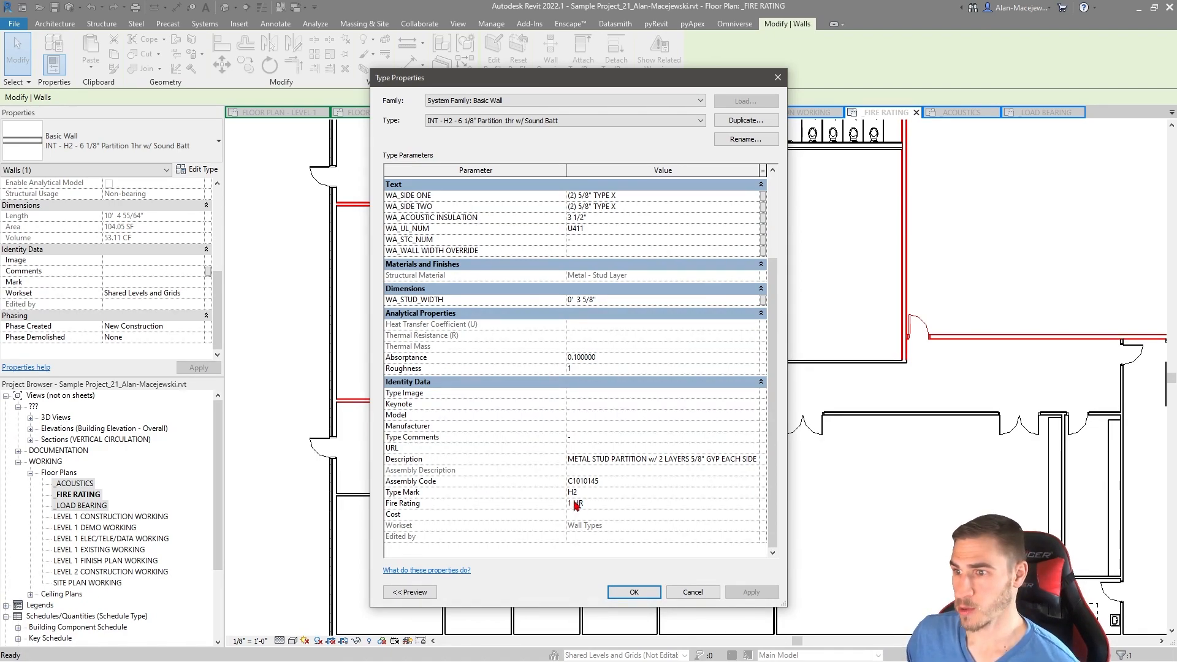
{"action": "left_click", "coordinate": [634, 592]}
{"action": "key", "text": "Escape"}
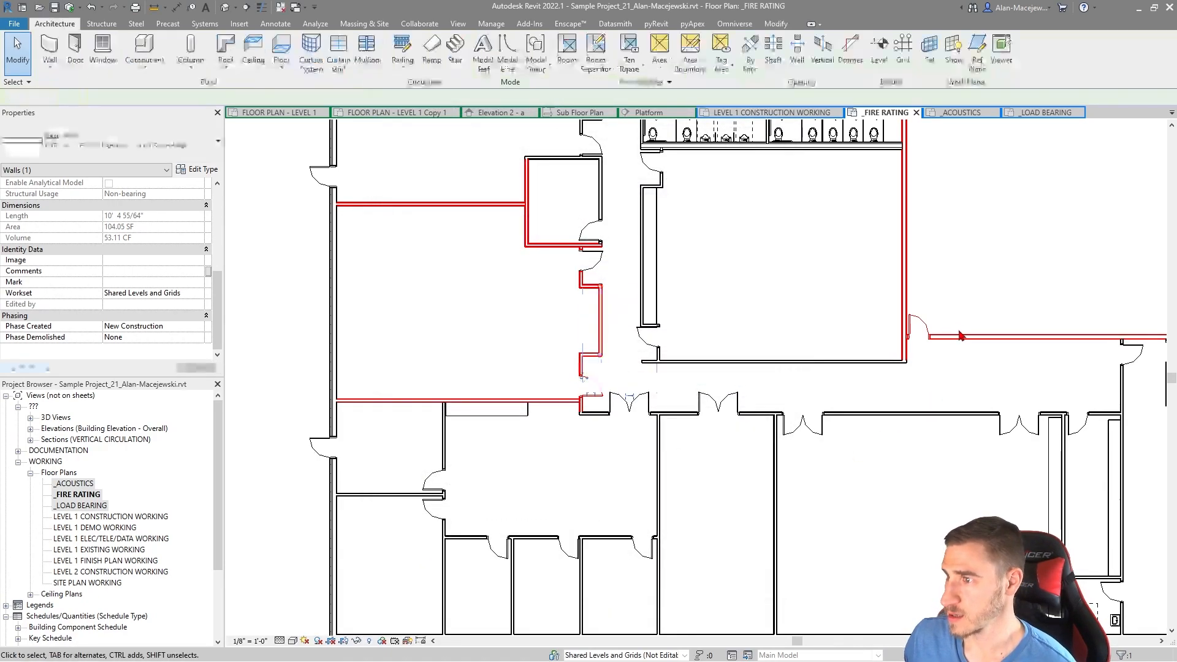
- Check the Fire Rating type parameter of the long red INT - H4 partition wall below the gym
{"action": "left_click", "coordinate": [962, 339]}
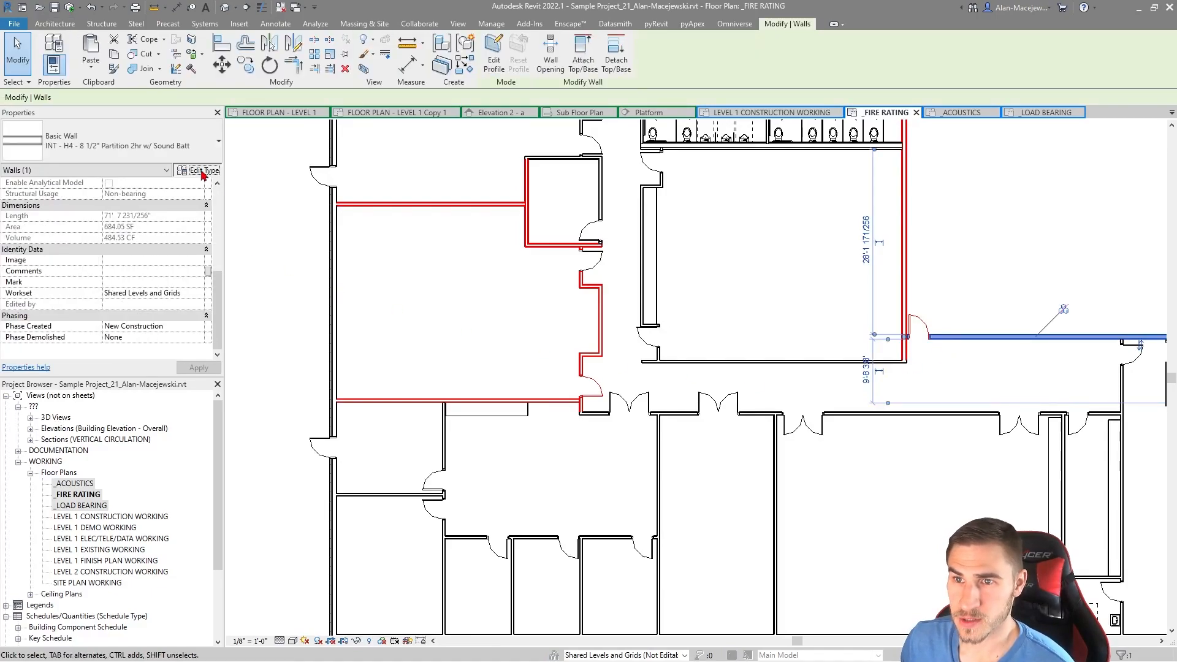
{"action": "scroll", "coordinate": [476, 411], "scroll_direction": "down", "scroll_amount": 3}
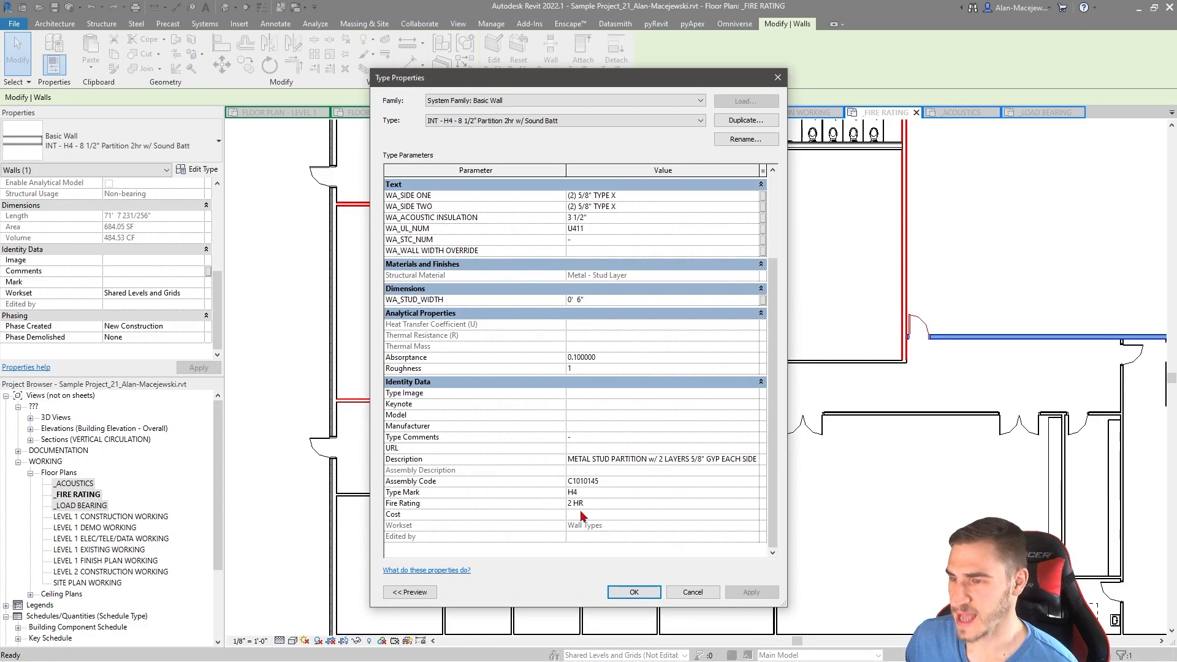
{"action": "left_click", "coordinate": [626, 592]}
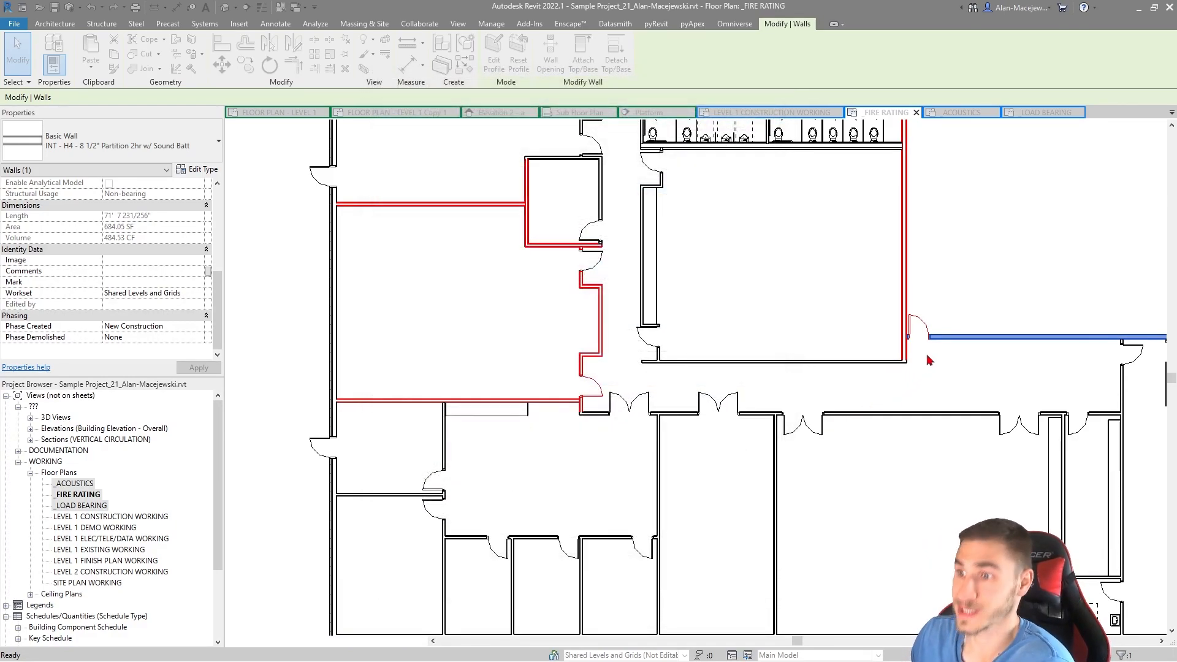
- Check the Fire Rating type parameter of the single door in the gym's INT - H4 wall
{"action": "left_click", "coordinate": [919, 330]}
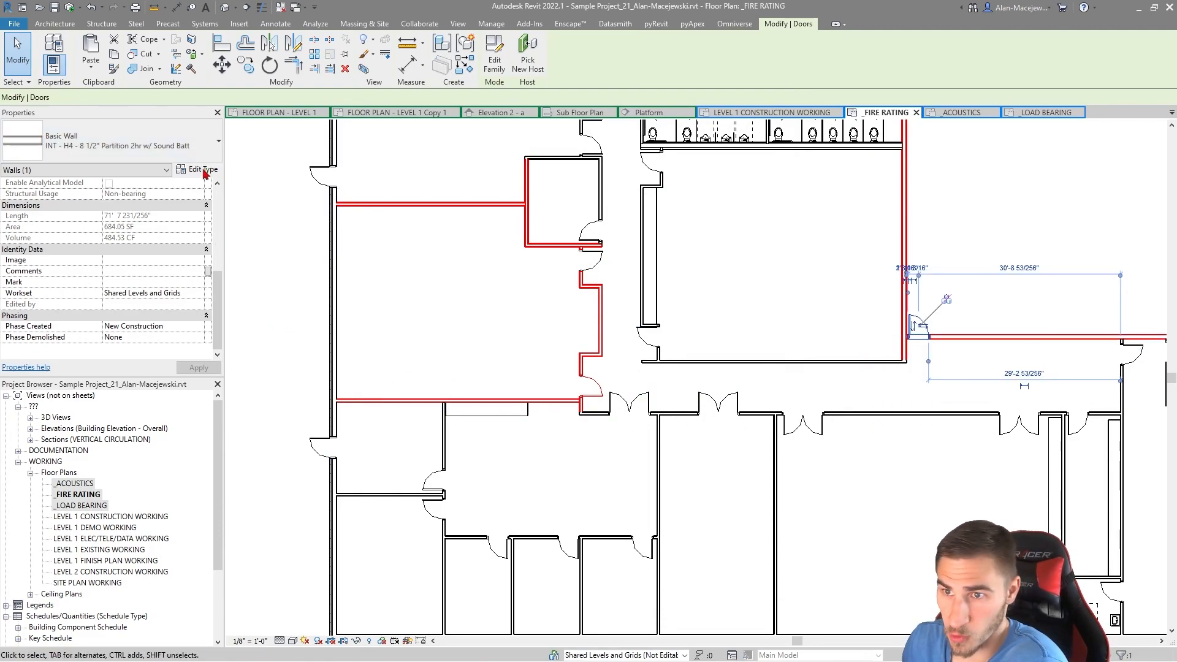
{"action": "scroll", "coordinate": [494, 367], "scroll_direction": "down", "scroll_amount": 5}
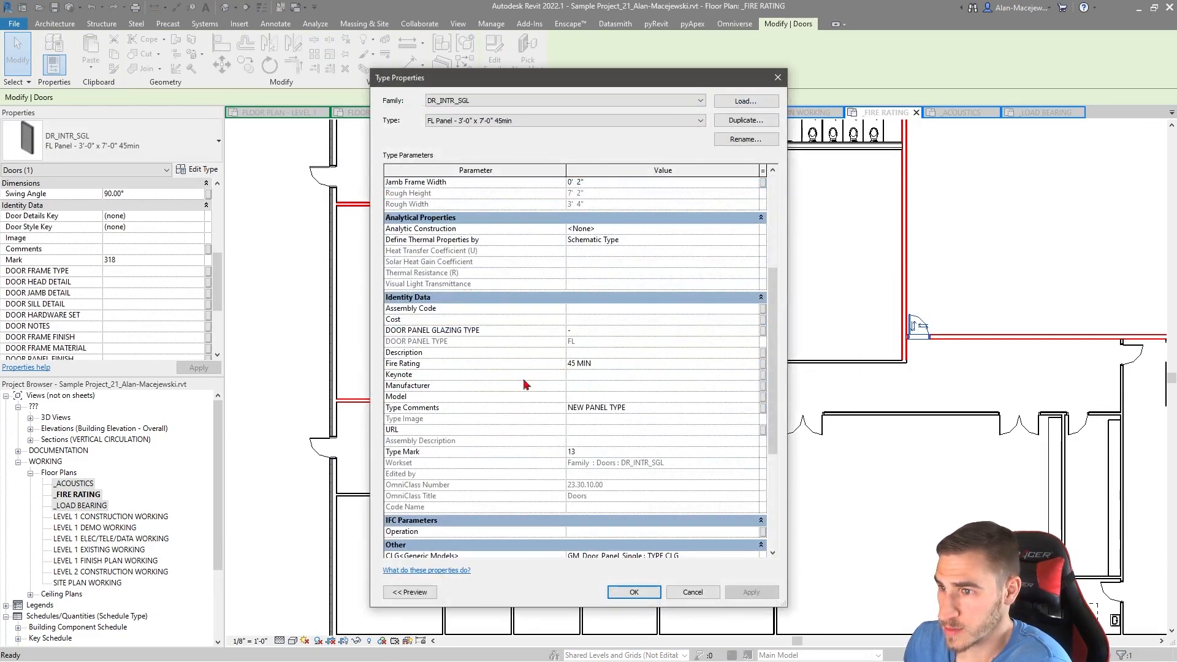
{"action": "left_click", "coordinate": [615, 367]}
{"action": "left_click", "coordinate": [656, 596]}
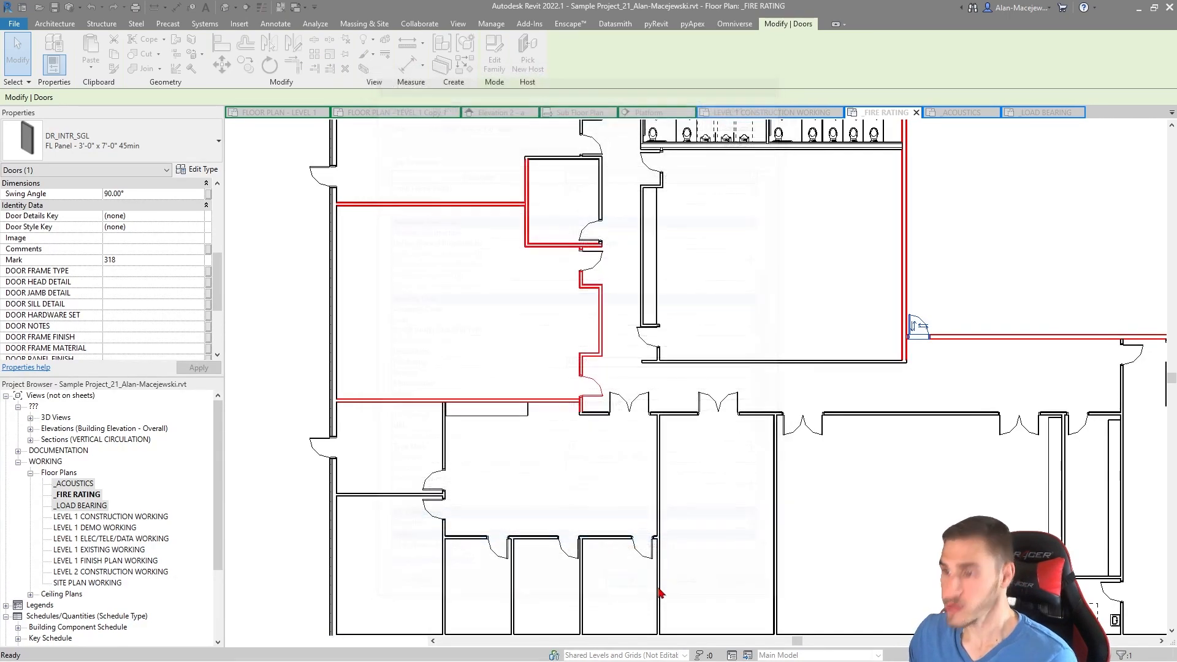
- Deselect the door and examine the red fire-rated walls and doors across the _FIRE RATING plan
{"action": "scroll", "coordinate": [806, 270], "scroll_direction": "up", "scroll_amount": 3}
{"action": "left_click", "coordinate": [806, 540]}
{"action": "middle_click", "coordinate": [819, 514]}
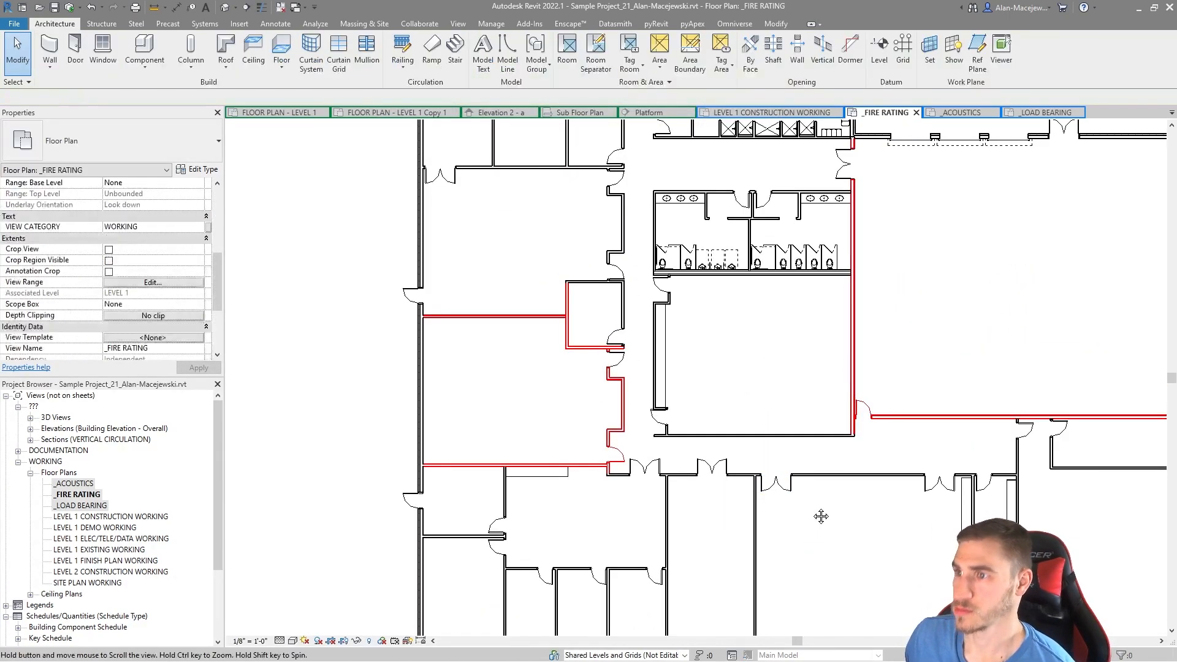
{"action": "middle_click", "coordinate": [820, 515]}
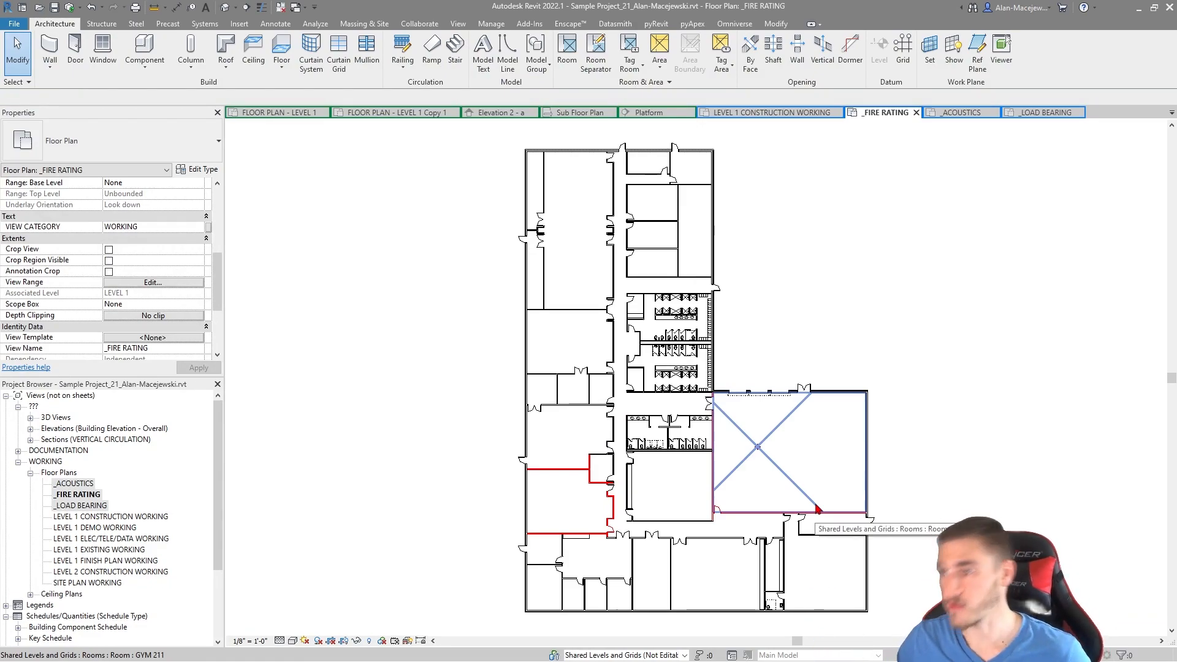
{"action": "scroll", "coordinate": [796, 457], "scroll_direction": "up", "scroll_amount": 3}
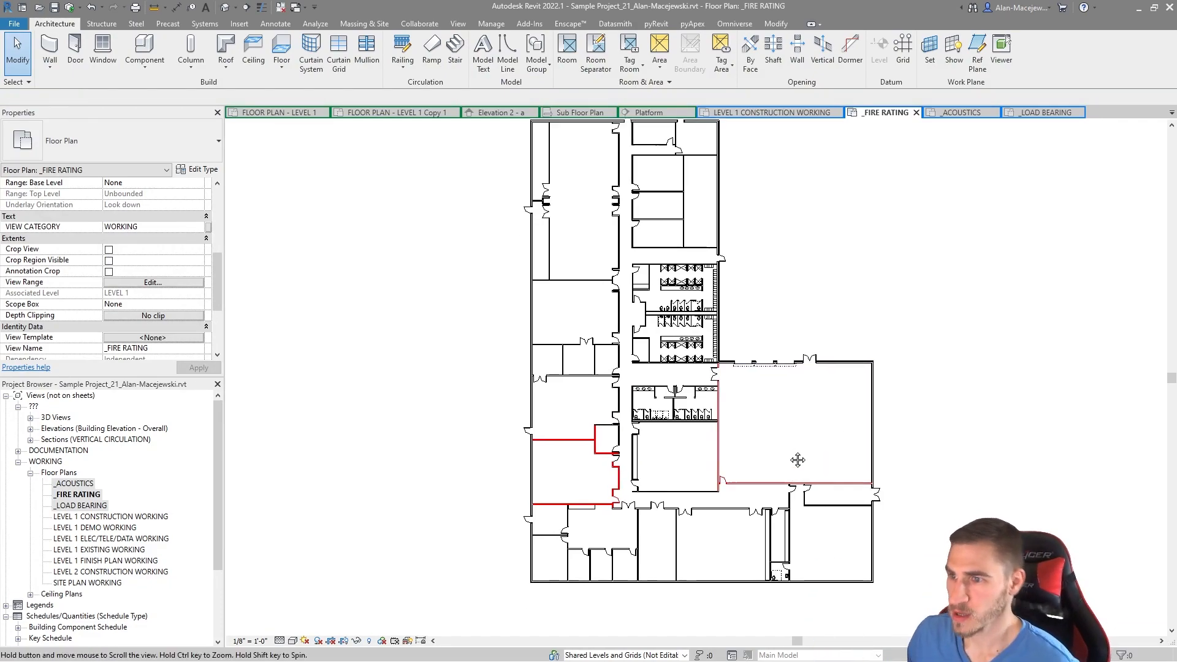
{"action": "scroll", "coordinate": [794, 468], "scroll_direction": "up", "scroll_amount": 2}
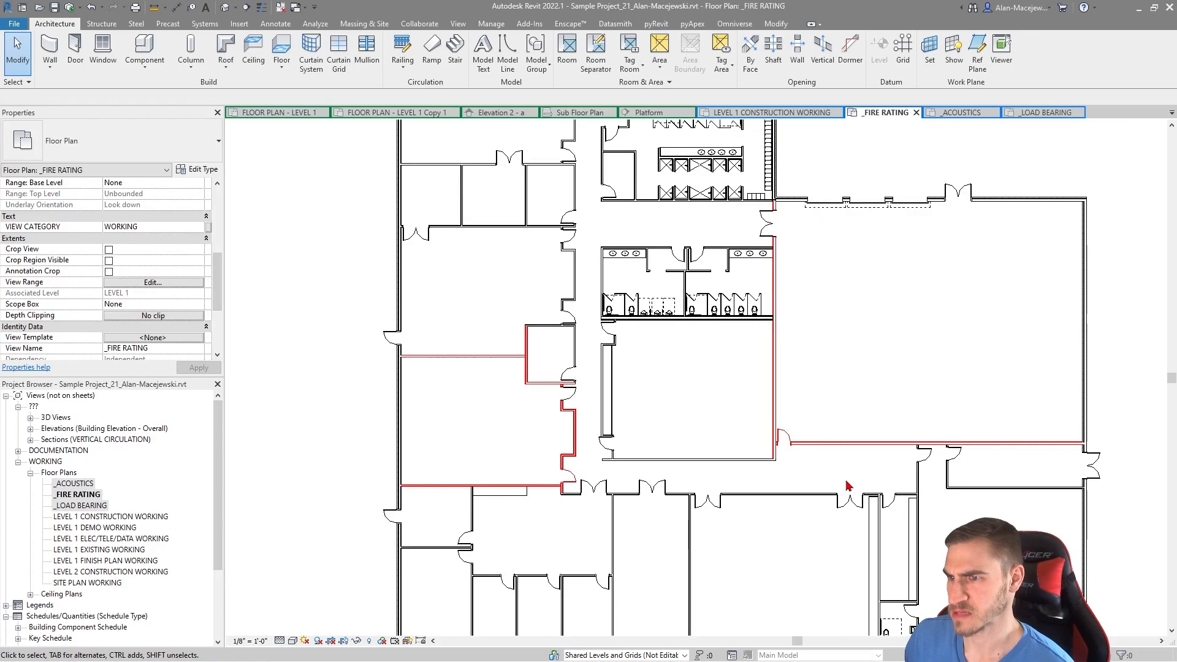
{"action": "scroll", "coordinate": [519, 447], "scroll_direction": "up", "scroll_amount": 3}
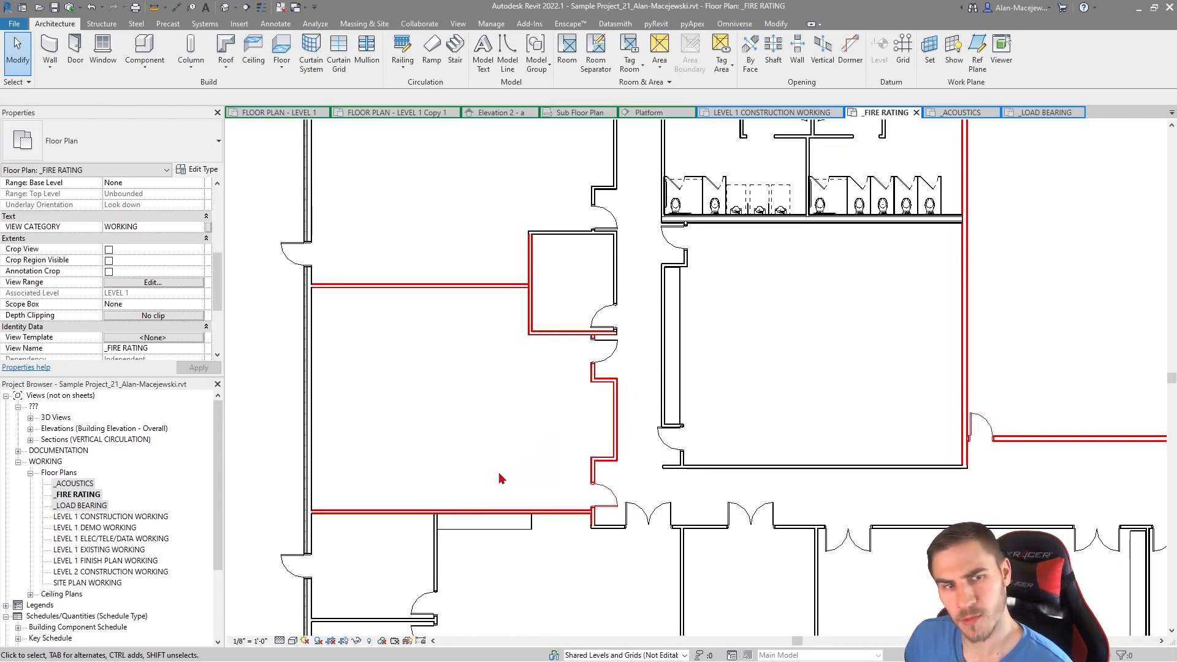
- Change the upper single door in the red-walled classroom's corridor wall to the type FL Panel - 3'-0" x 7'-0" 20 Min
{"action": "left_click", "coordinate": [619, 351]}
{"action": "left_click", "coordinate": [87, 143]}
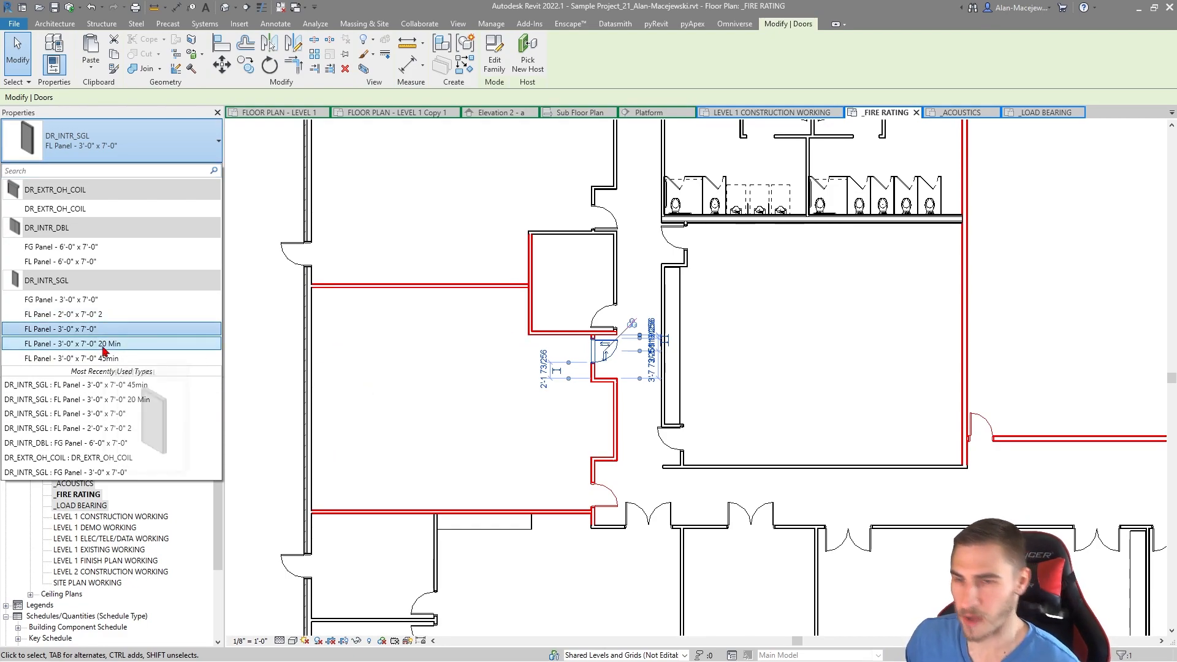
{"action": "left_click", "coordinate": [127, 346]}
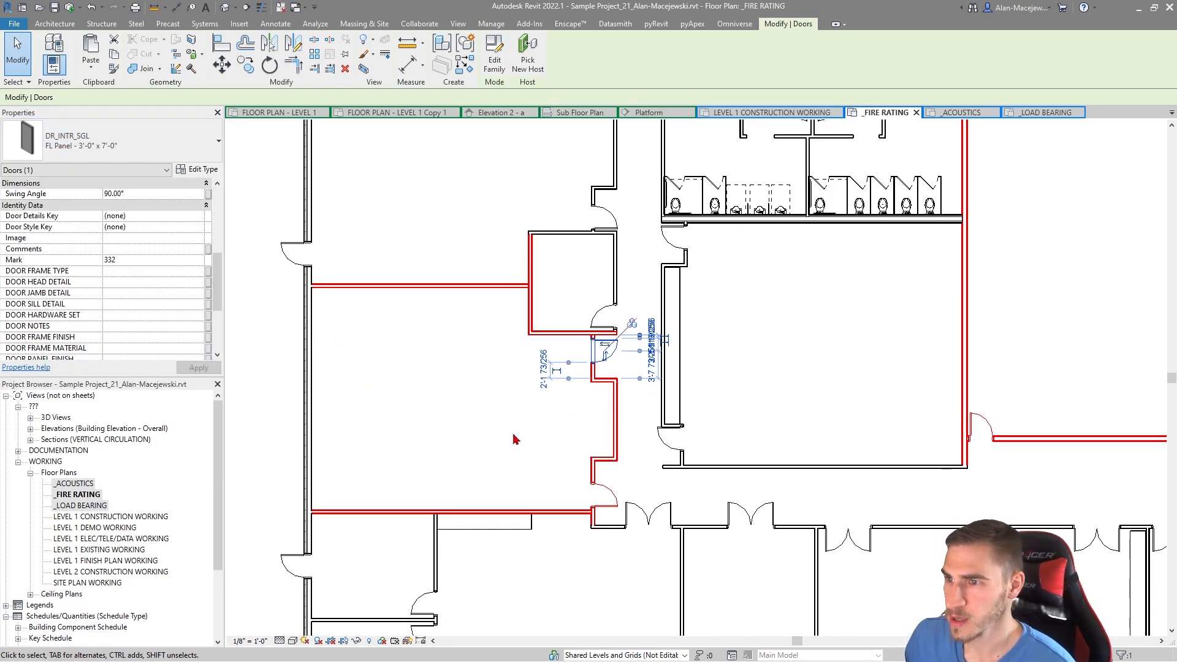
{"action": "left_click", "coordinate": [509, 445]}
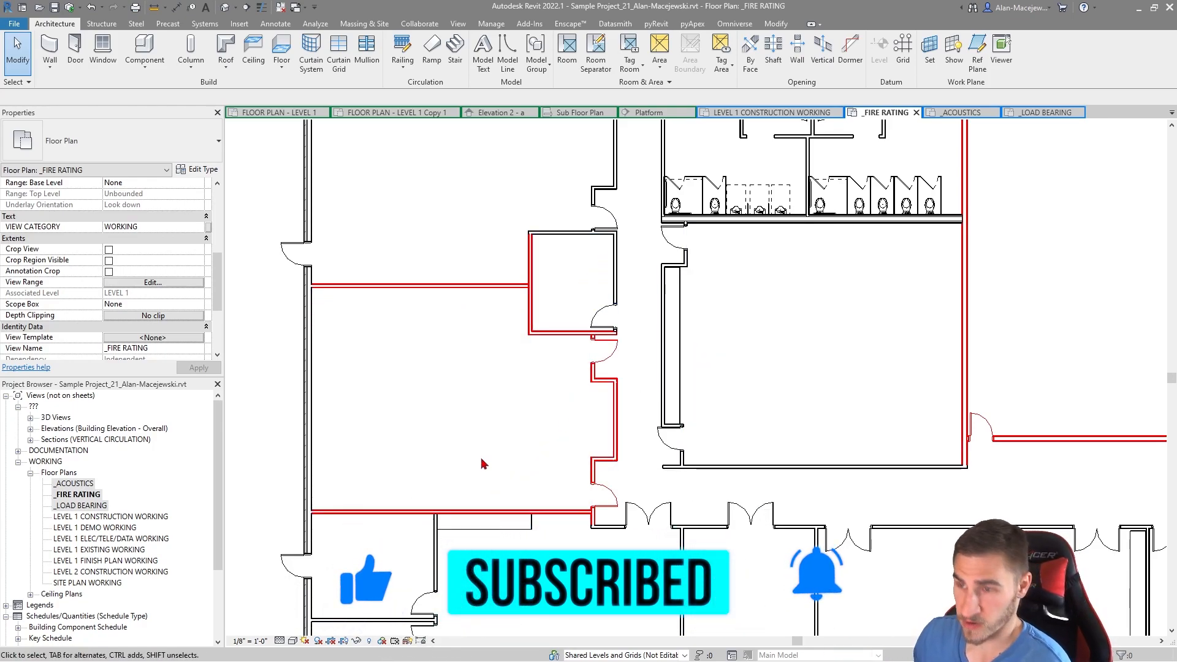
- Examine the red fire-rated walls and doors around the classroom and the adjoining instructor room
{"action": "middle_click_drag", "start_coordinate": [690, 435], "coordinate": [558, 569]}
{"action": "scroll", "coordinate": [601, 528], "scroll_direction": "down", "scroll_amount": 1}
{"action": "middle_click_drag", "start_coordinate": [788, 515], "coordinate": [753, 475]}
{"action": "scroll", "coordinate": [753, 475], "scroll_direction": "down", "scroll_amount": 1}
{"action": "middle_click_drag", "start_coordinate": [877, 474], "coordinate": [882, 451]}
{"action": "scroll", "coordinate": [876, 452], "scroll_direction": "down", "scroll_amount": 1}
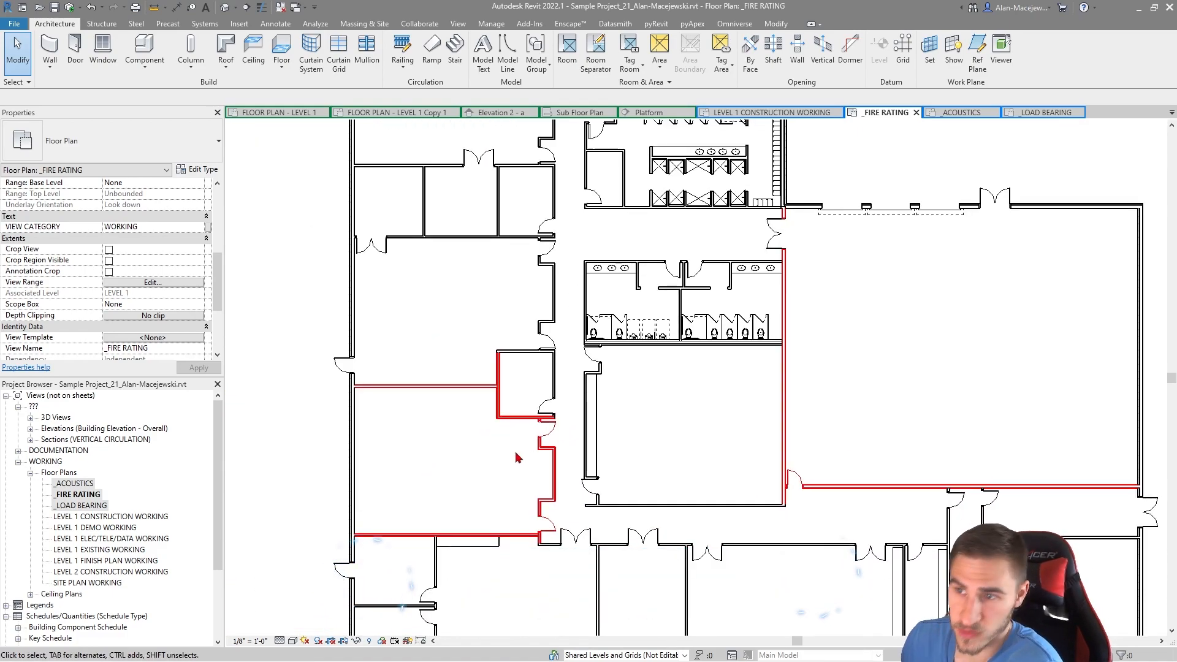
{"action": "scroll", "coordinate": [497, 445], "scroll_direction": "up", "scroll_amount": 4}
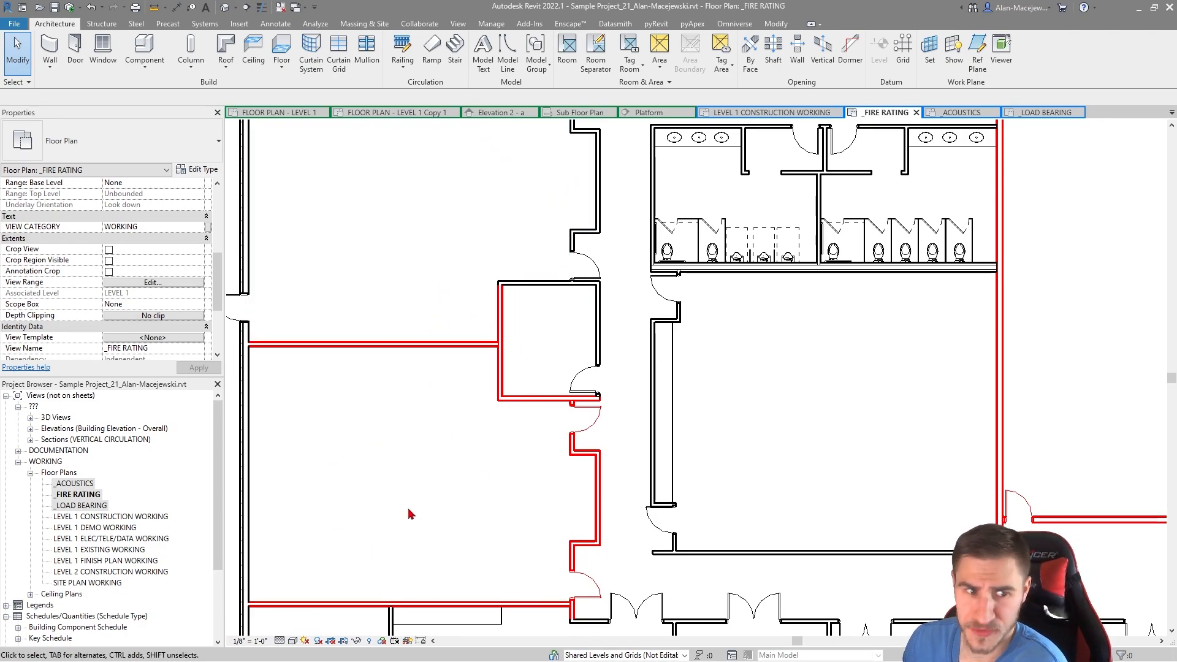
{"action": "left_click_drag", "start_coordinate": [451, 233], "coordinate": [528, 352]}
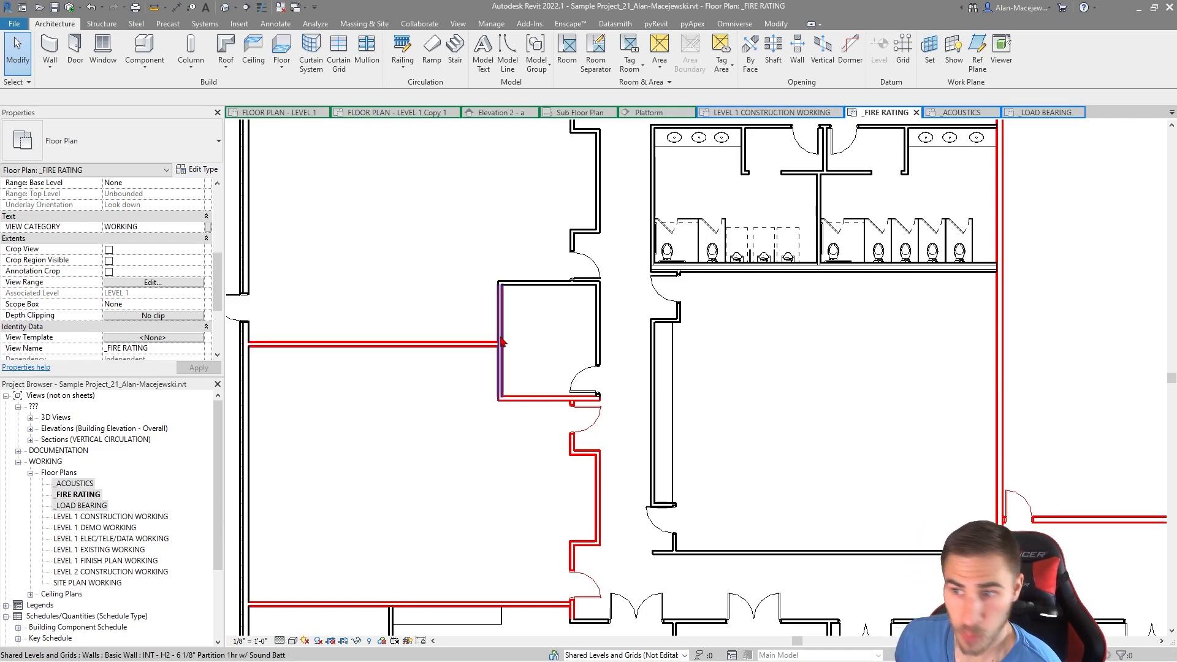
{"action": "middle_click_drag", "start_coordinate": [442, 406], "coordinate": [454, 337]}
{"action": "scroll", "coordinate": [586, 579], "scroll_direction": "up", "scroll_amount": 3}
{"action": "scroll", "coordinate": [583, 499], "scroll_direction": "down", "scroll_amount": 4}
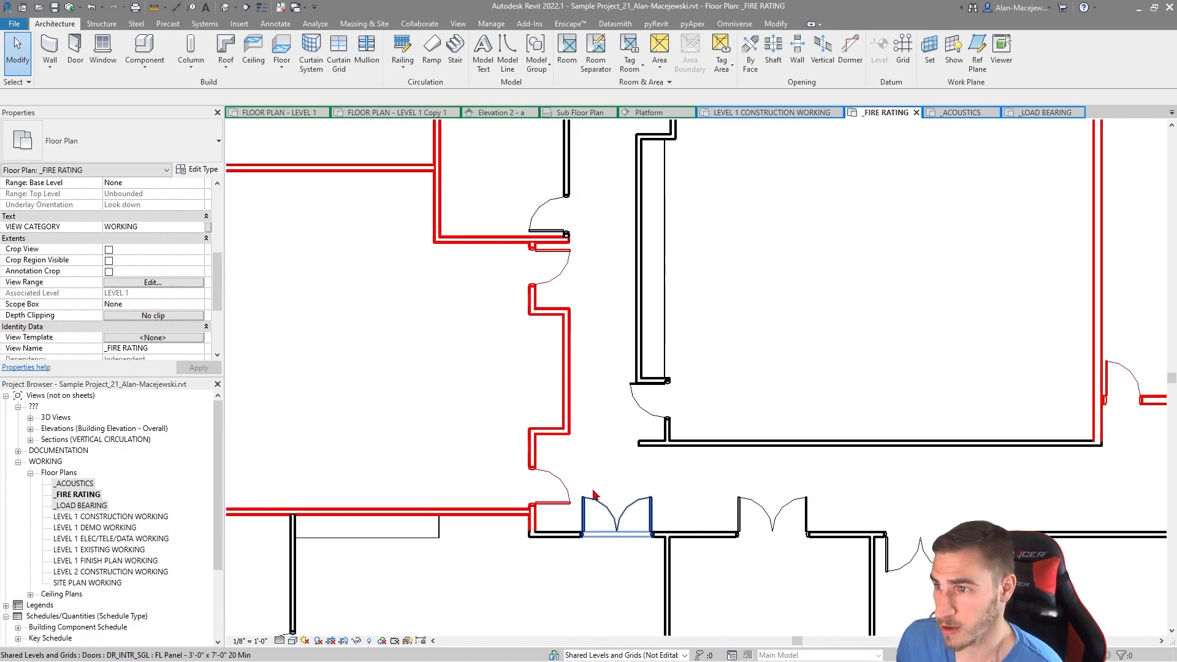
- Examine the INT - H4 2hr partition walls and doors along the gym and compare them with the classroom's fire-rated walls
{"action": "middle_click_drag", "start_coordinate": [841, 425], "coordinate": [759, 478]}
{"action": "scroll", "coordinate": [705, 467], "scroll_direction": "up", "scroll_amount": 2}
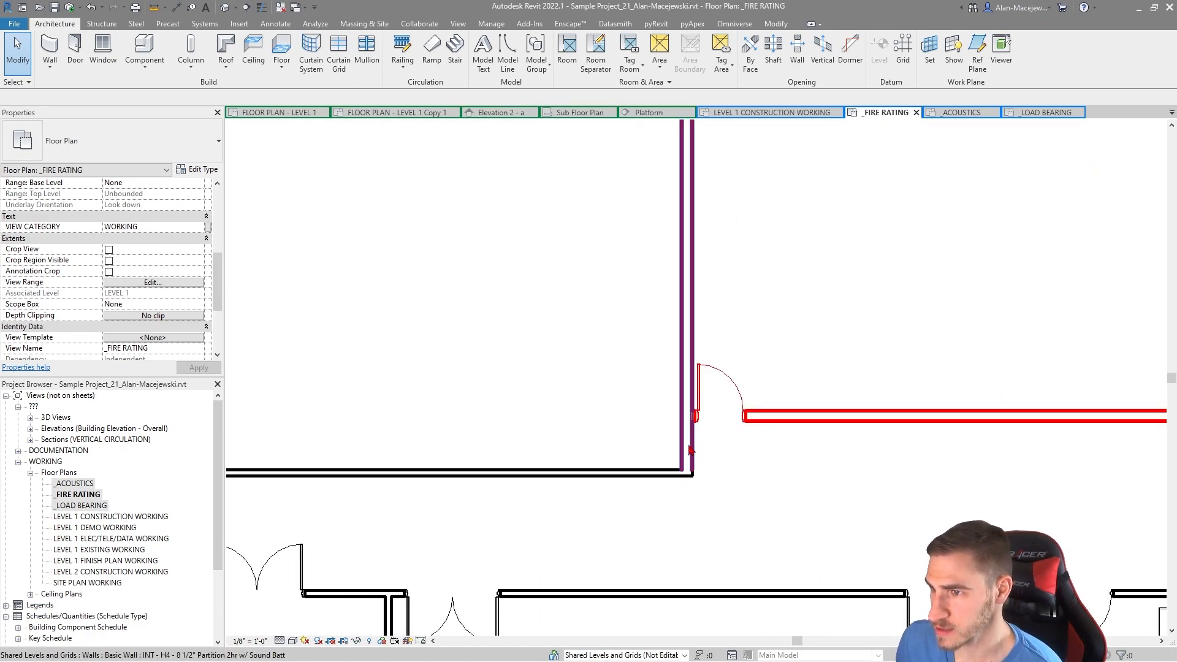
{"action": "scroll", "coordinate": [695, 453], "scroll_direction": "down", "scroll_amount": 4}
{"action": "scroll", "coordinate": [629, 497], "scroll_direction": "up", "scroll_amount": 2}
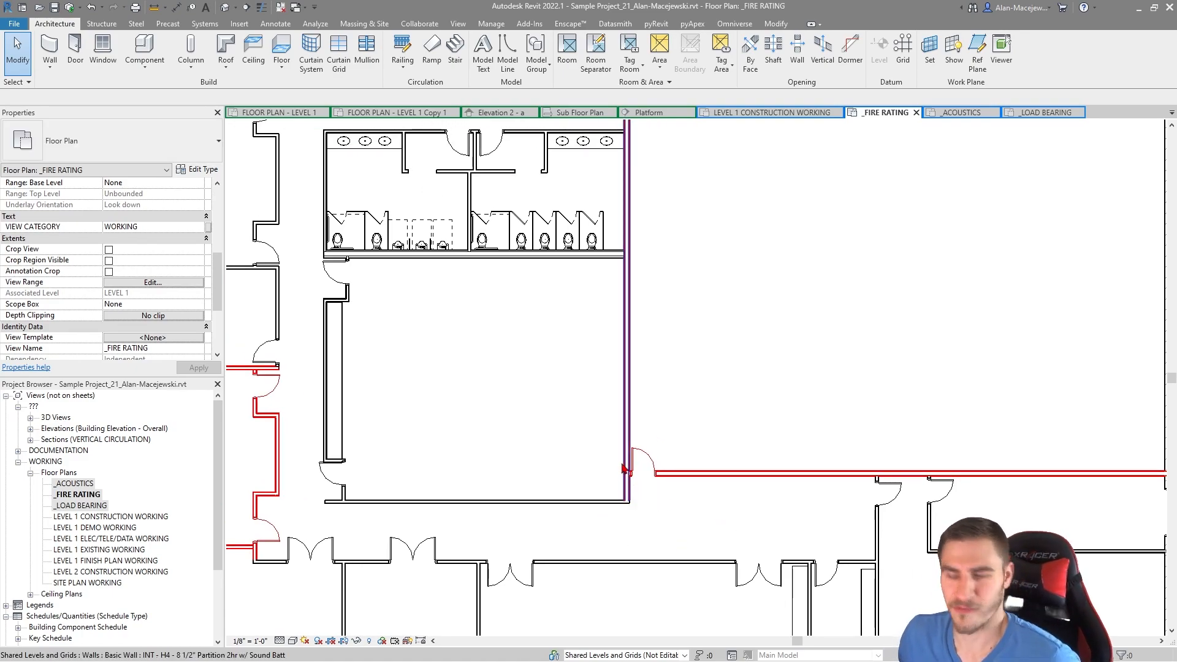
{"action": "scroll", "coordinate": [622, 489], "scroll_direction": "up", "scroll_amount": 1}
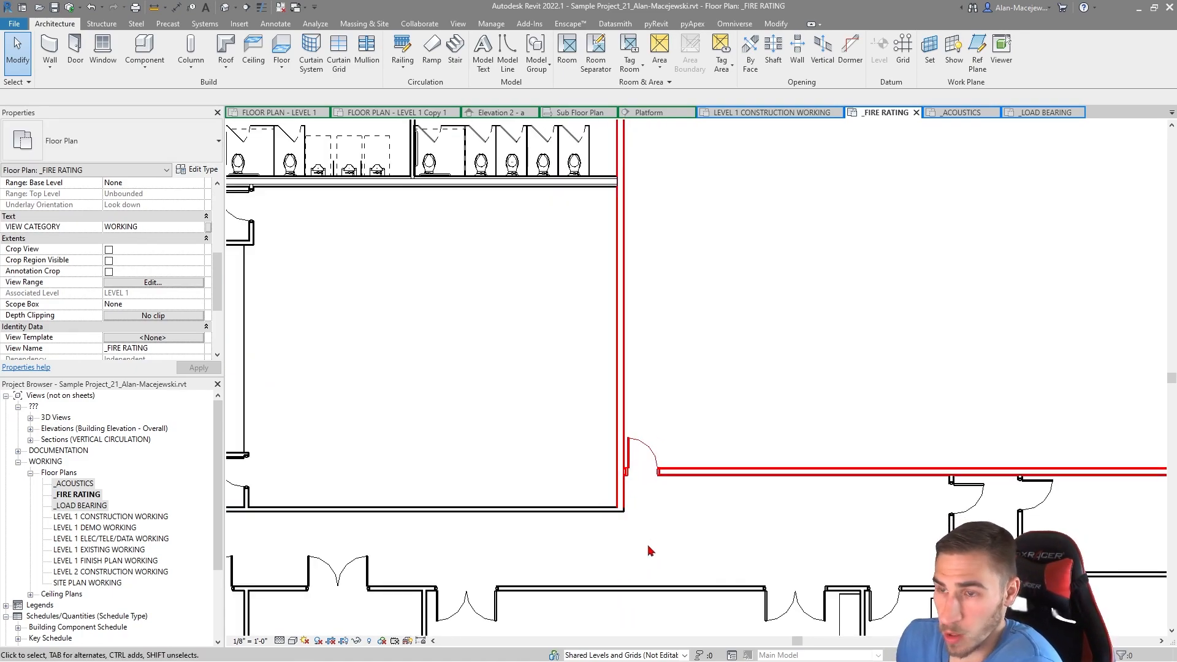
{"action": "scroll", "coordinate": [550, 399], "scroll_direction": "down", "scroll_amount": 2}
{"action": "middle_click_drag", "start_coordinate": [633, 484], "coordinate": [710, 451]}
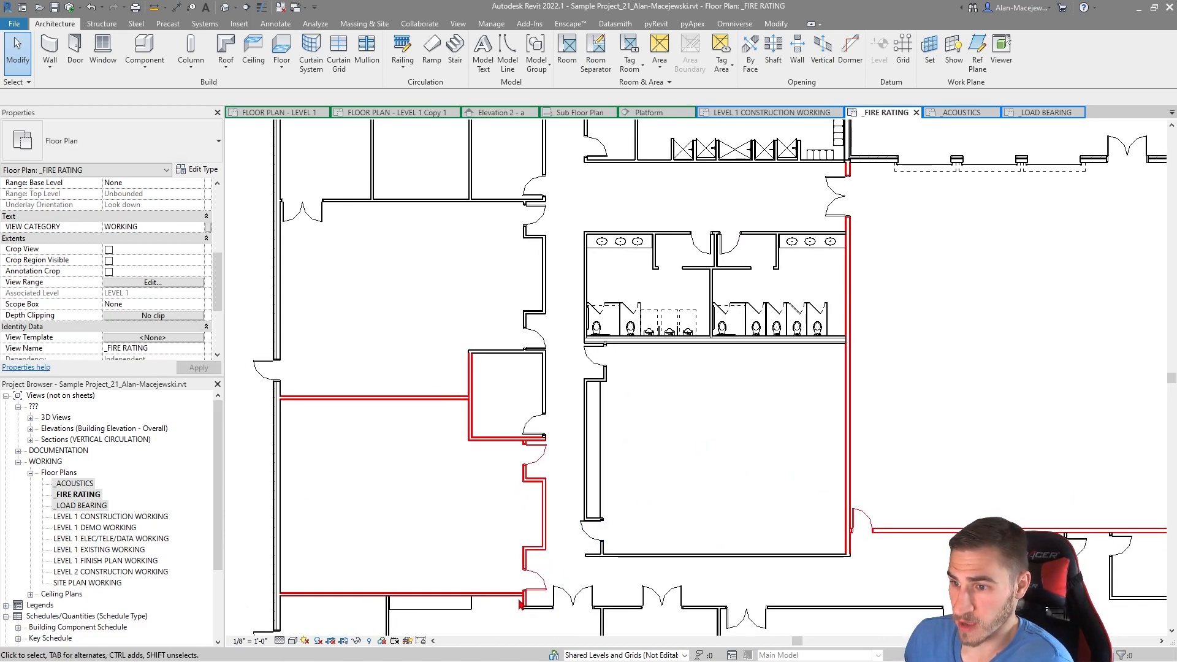
{"action": "middle_click_drag", "start_coordinate": [535, 272], "coordinate": [515, 361]}
{"action": "scroll", "coordinate": [515, 361], "scroll_direction": "down", "scroll_amount": 2}
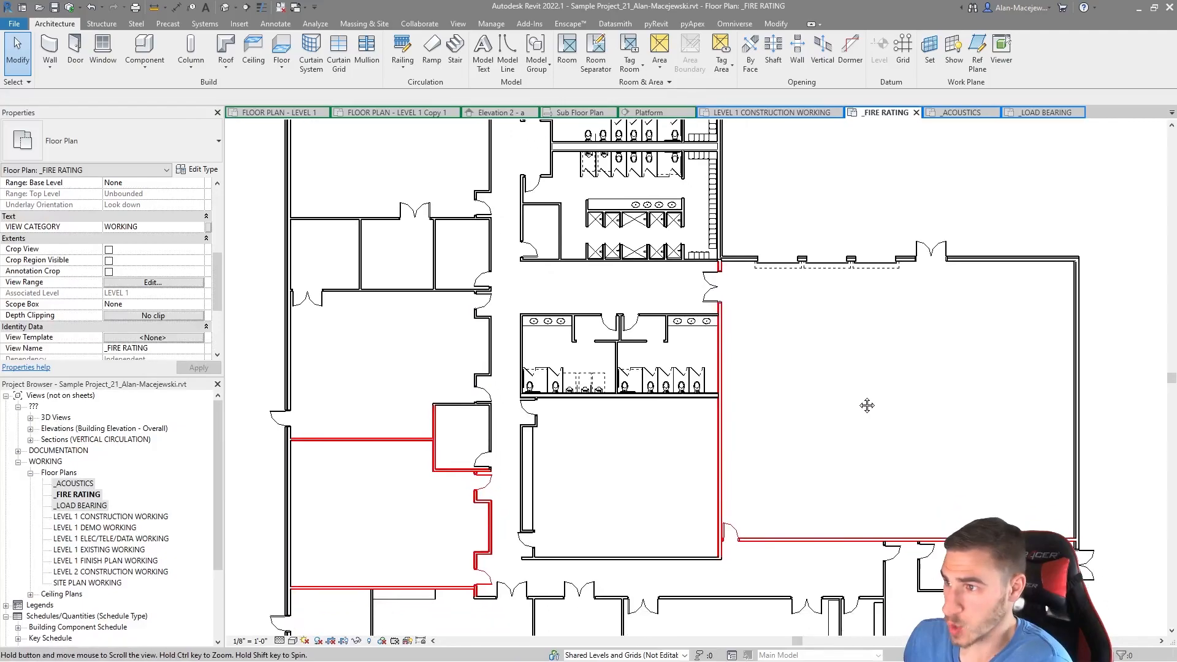
- Duplicate the type of the double door in the gym's red corridor-side wall as FG Panel - 6'-0" x 7'-0" 45 MIN
{"action": "scroll", "coordinate": [725, 251], "scroll_direction": "up", "scroll_amount": 2}
{"action": "left_click", "coordinate": [684, 304]}
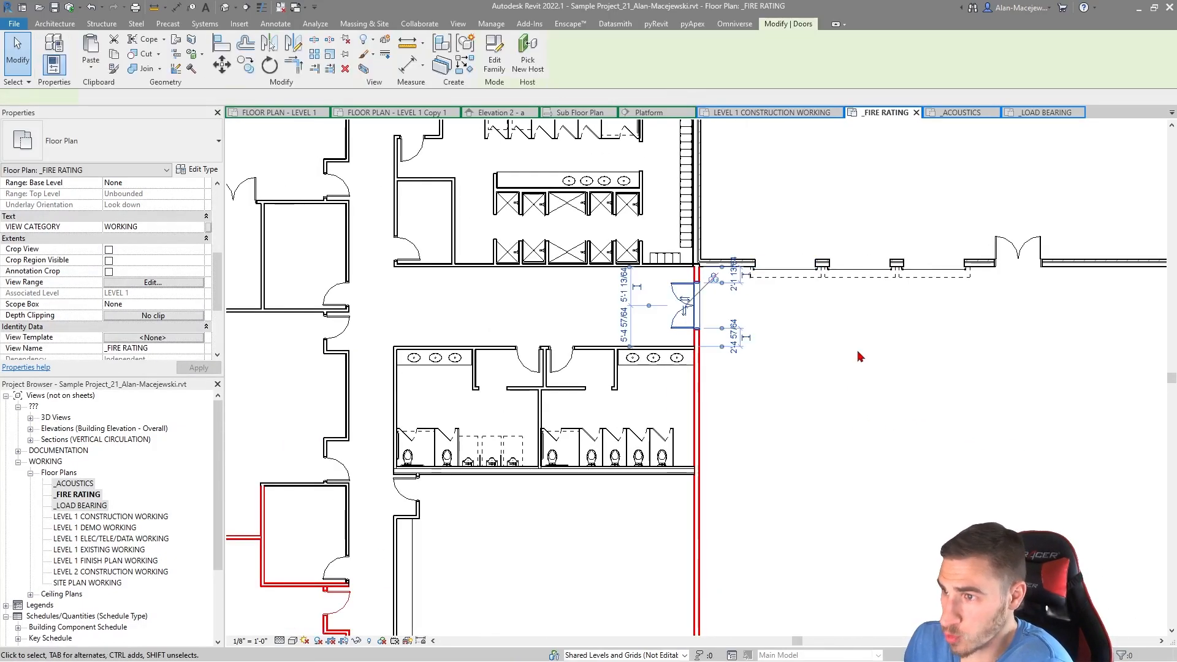
{"action": "left_click", "coordinate": [85, 137]}
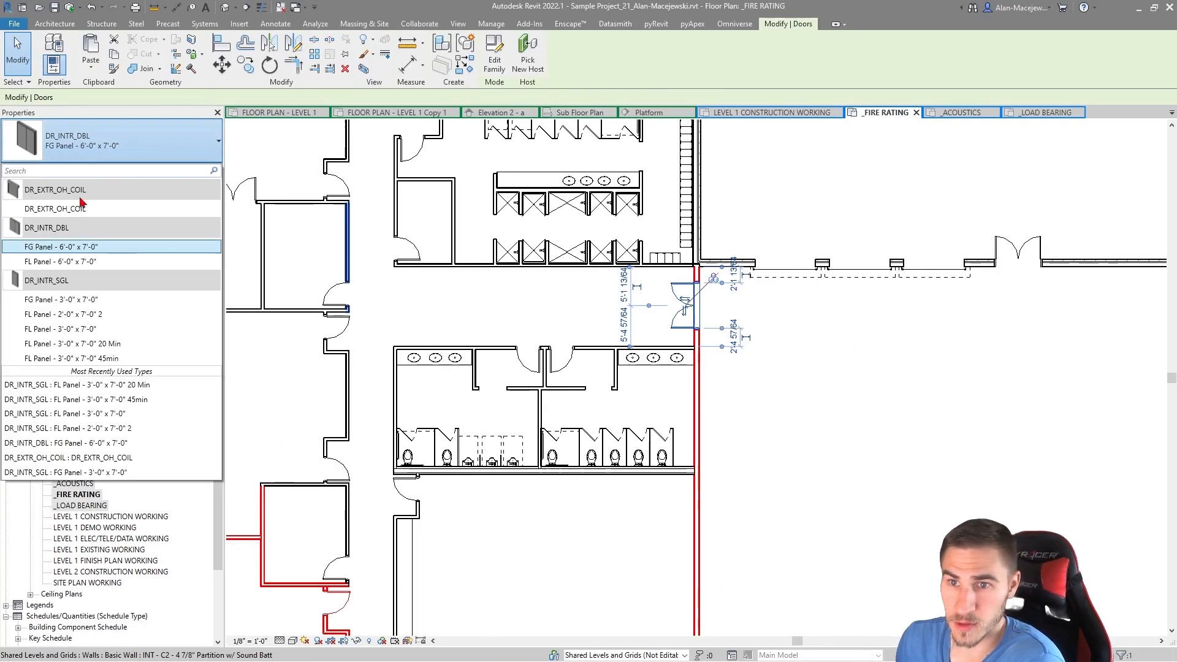
{"action": "left_click", "coordinate": [87, 246]}
{"action": "left_click", "coordinate": [190, 147]}
{"action": "left_click", "coordinate": [189, 148]}
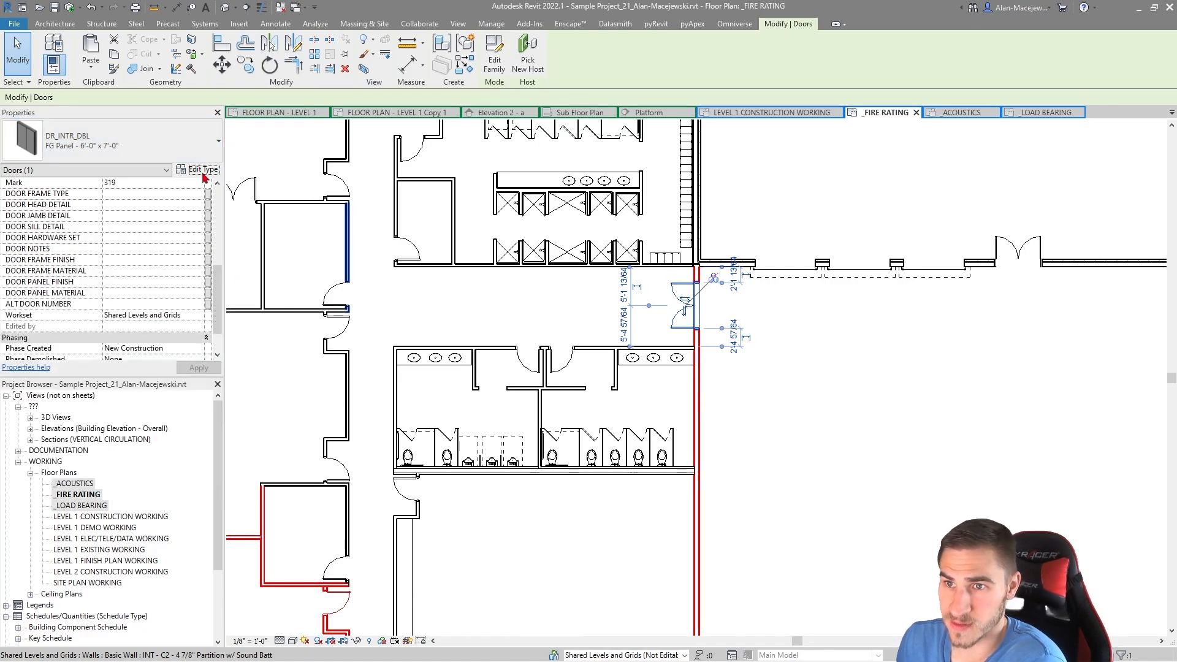
{"action": "left_click", "coordinate": [203, 172]}
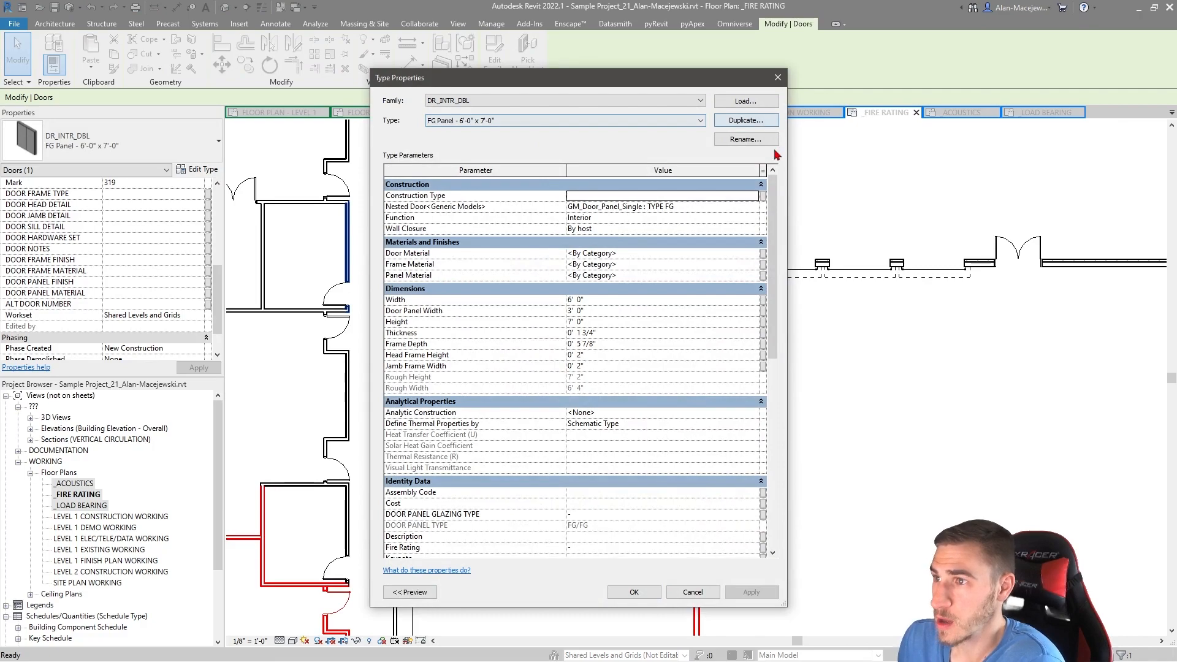
{"action": "left_click", "coordinate": [744, 121]}
{"action": "left_click", "coordinate": [720, 197]}
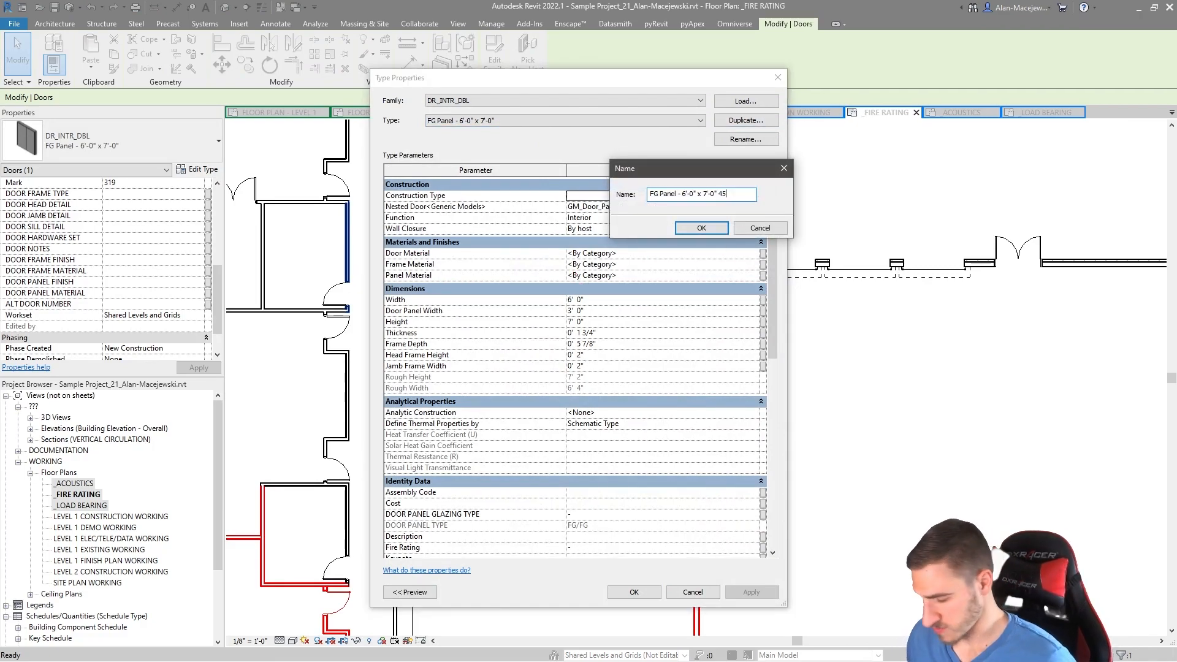
{"action": "type", "text": "45 MIN"}
{"action": "key", "text": "Return"}
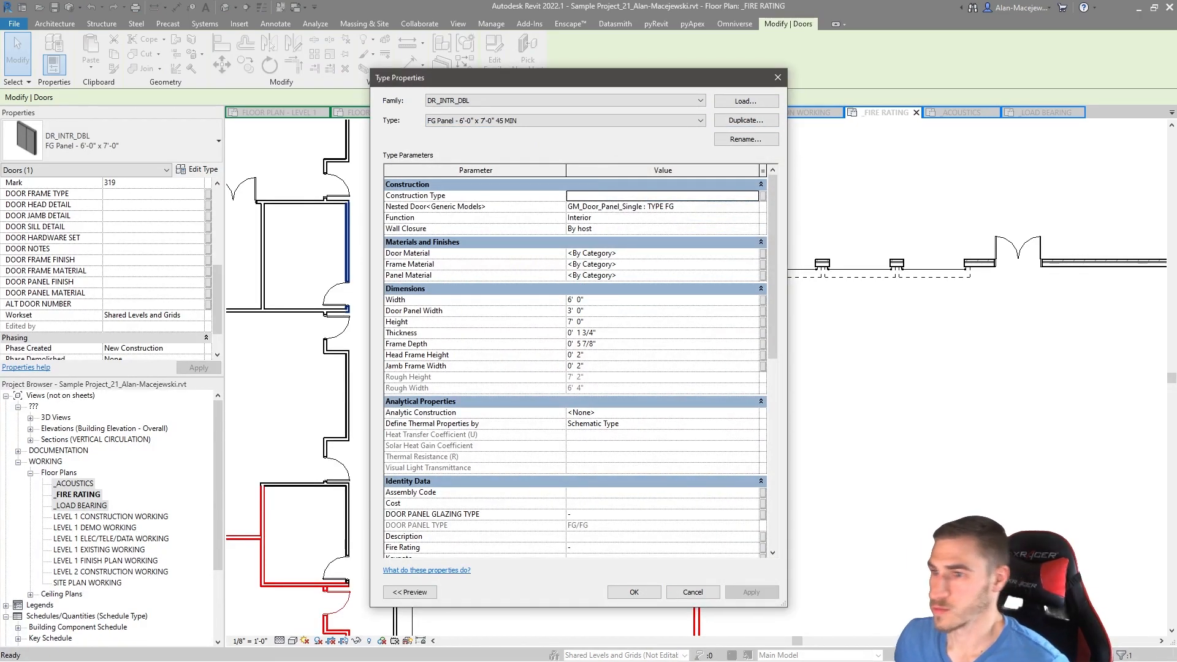
- Set the Fire Rating of the duplicated double door type to 45, confirm the type properties and deselect the door
{"action": "scroll", "coordinate": [388, 457], "scroll_direction": "down", "scroll_amount": 8}
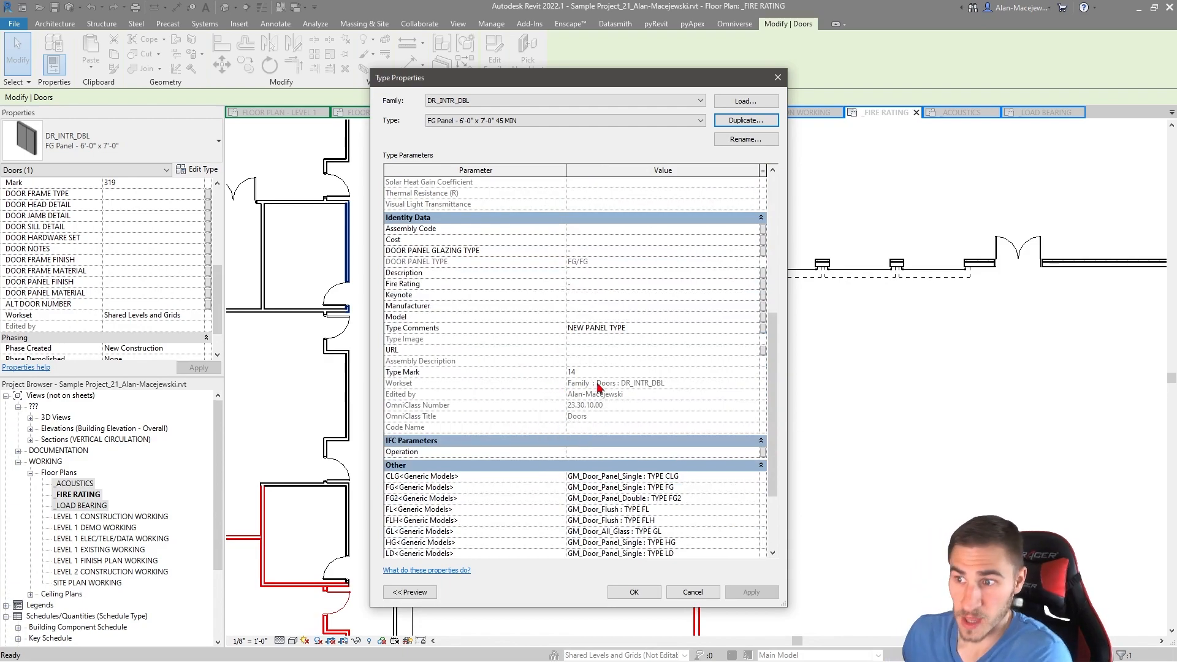
{"action": "scroll", "coordinate": [594, 386], "scroll_direction": "down", "scroll_amount": 3}
{"action": "scroll", "coordinate": [527, 377], "scroll_direction": "up", "scroll_amount": 4}
{"action": "scroll", "coordinate": [503, 395], "scroll_direction": "up", "scroll_amount": 1}
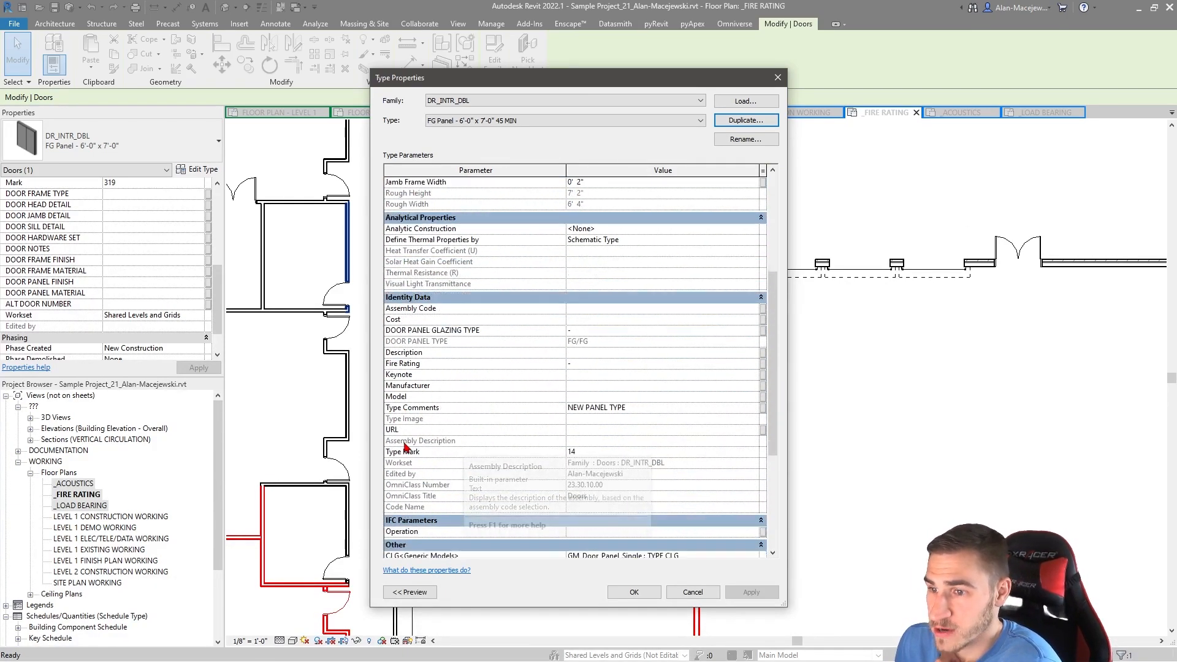
{"action": "scroll", "coordinate": [465, 475], "scroll_direction": "up", "scroll_amount": 2}
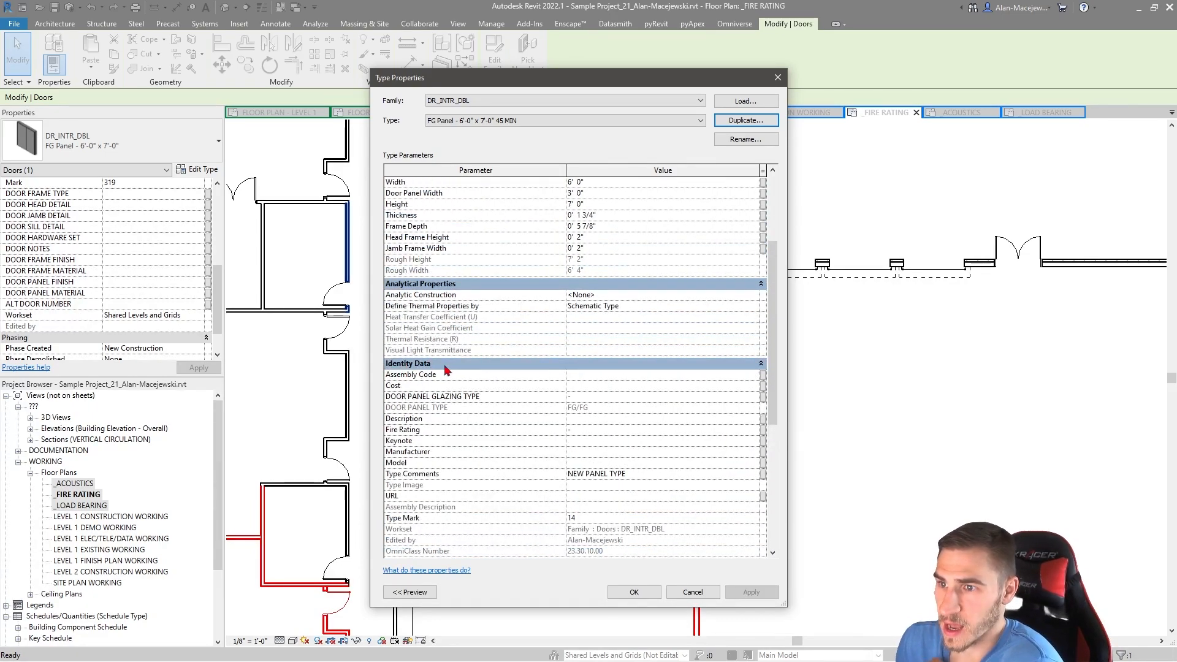
{"action": "left_click", "coordinate": [607, 429]}
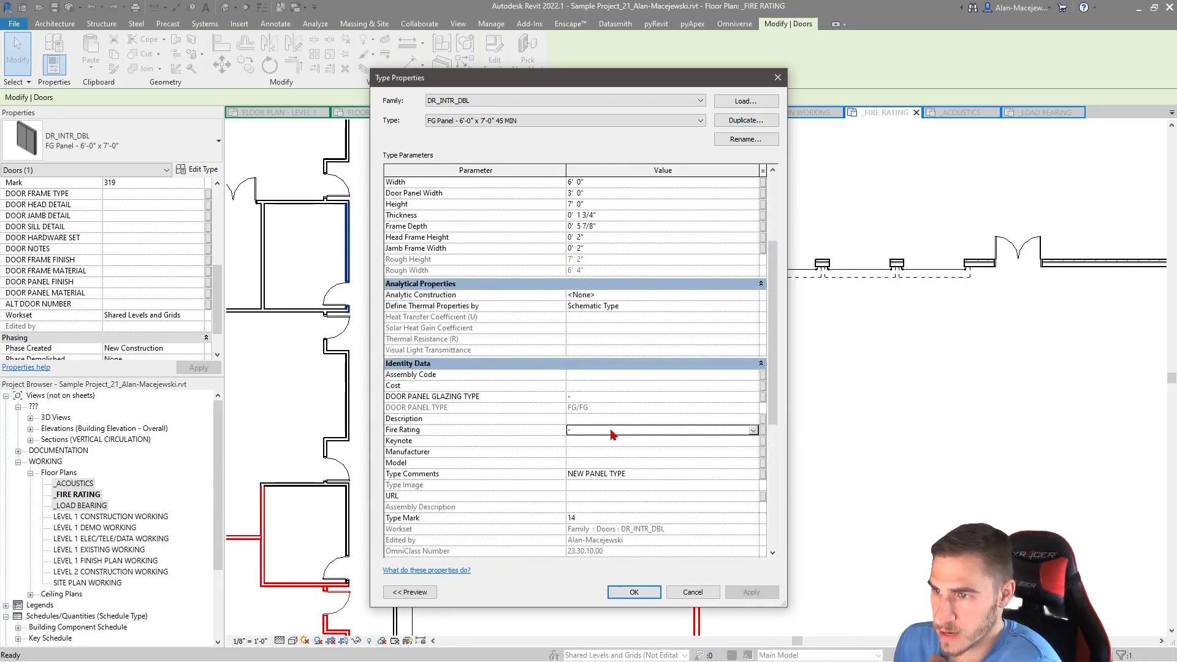
{"action": "type", "text": "45"}
{"action": "left_click", "coordinate": [603, 441]}
{"action": "left_click", "coordinate": [633, 592]}
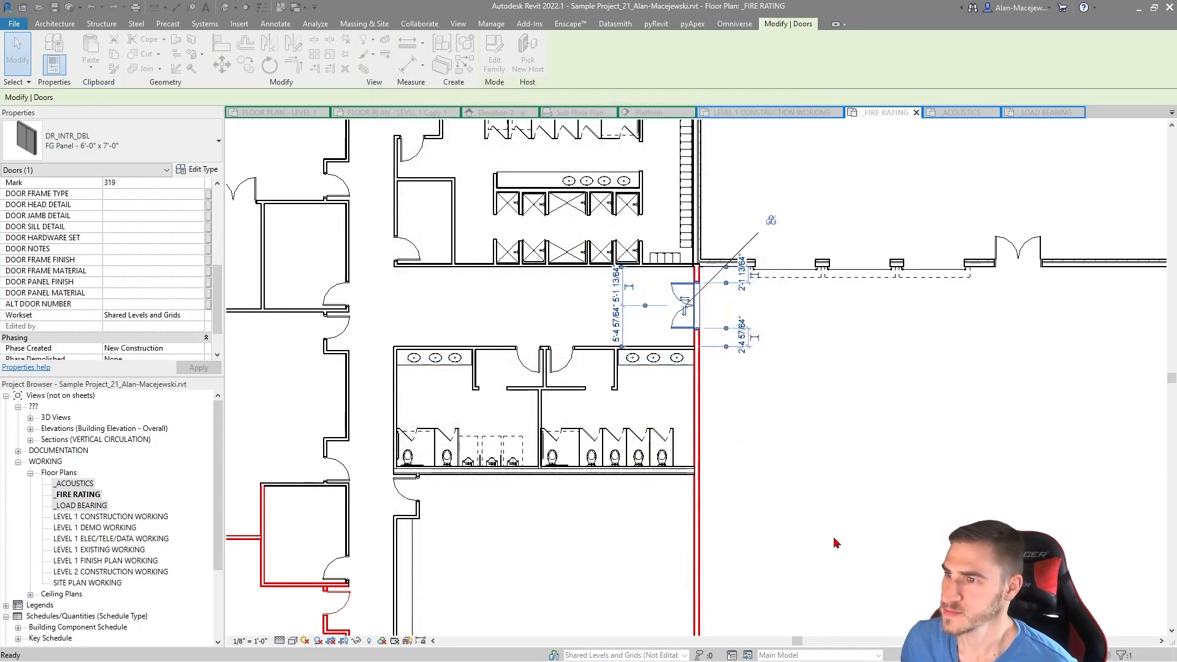
{"action": "left_click", "coordinate": [733, 296]}
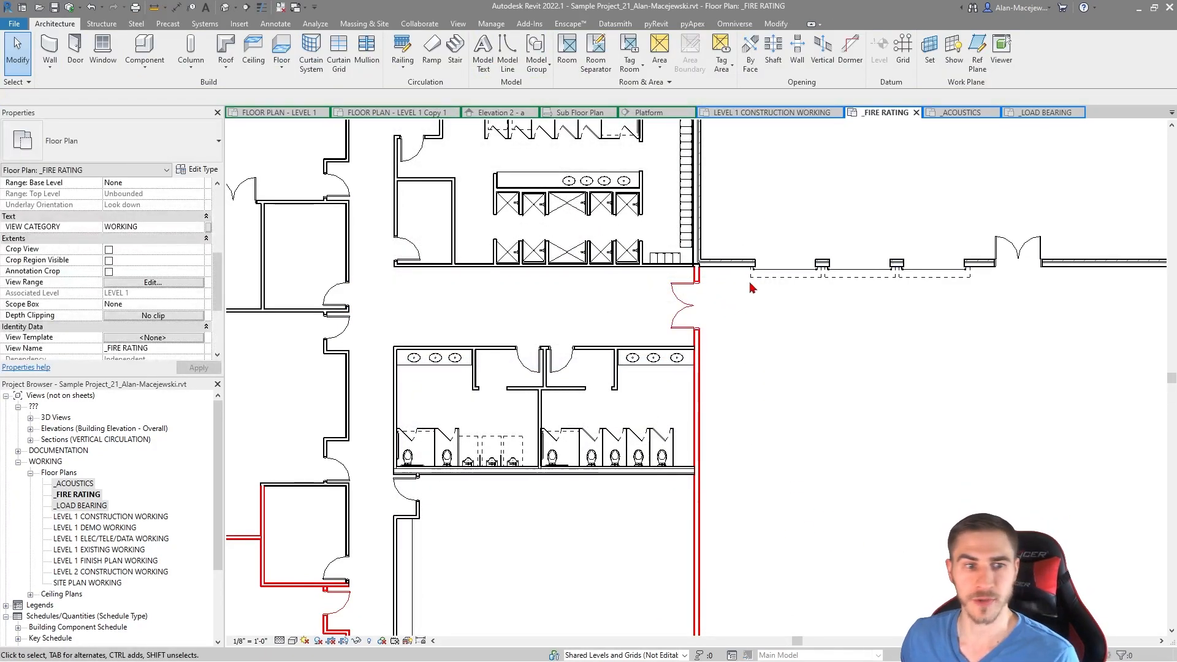
- Turn off the visibility of the _Fire Rating filter in the plan's Visibility/Graphic Overrides and apply the change
{"action": "scroll", "coordinate": [711, 384], "scroll_direction": "down", "scroll_amount": 1}
{"action": "scroll", "coordinate": [486, 455], "scroll_direction": "up", "scroll_amount": 2}
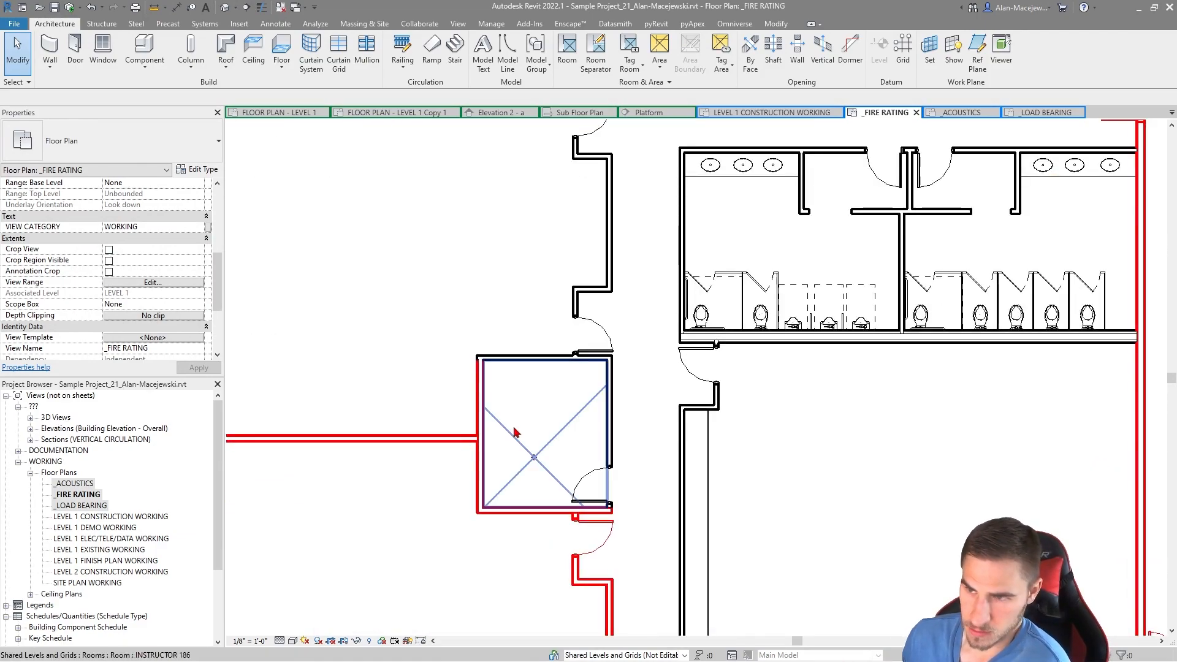
{"action": "scroll", "coordinate": [515, 432], "scroll_direction": "down", "scroll_amount": 2}
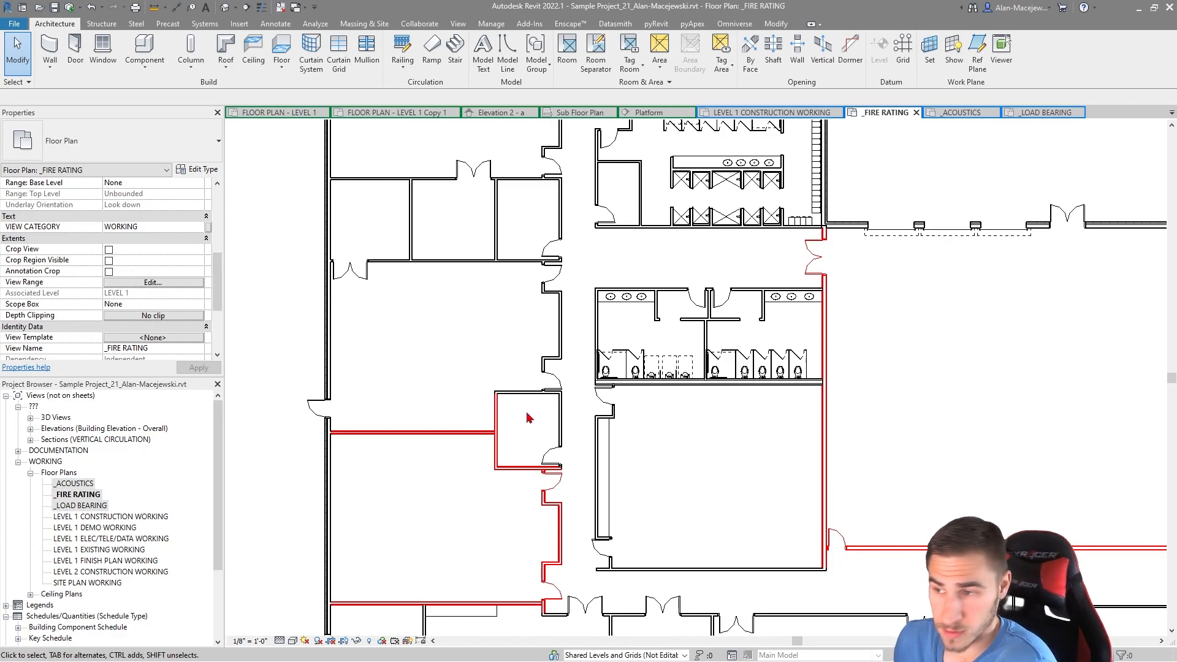
{"action": "scroll", "coordinate": [528, 416], "scroll_direction": "down", "scroll_amount": 2}
{"action": "scroll", "coordinate": [799, 406], "scroll_direction": "down", "scroll_amount": 1}
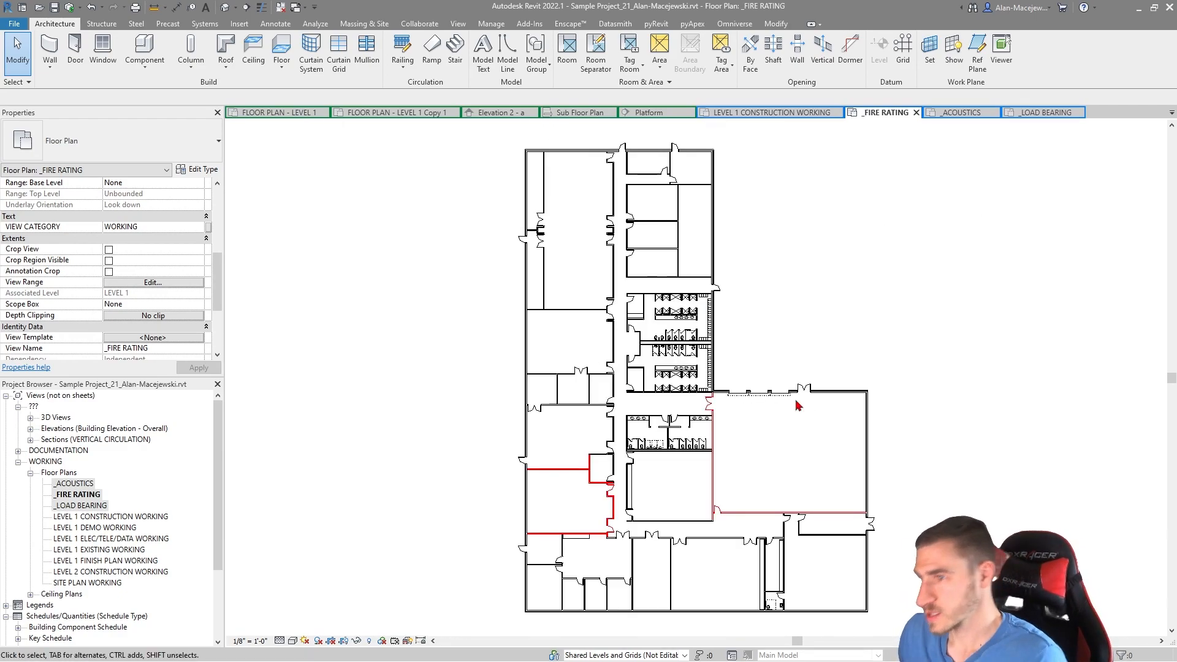
{"action": "key", "text": "v"}
{"action": "key", "text": "v"}
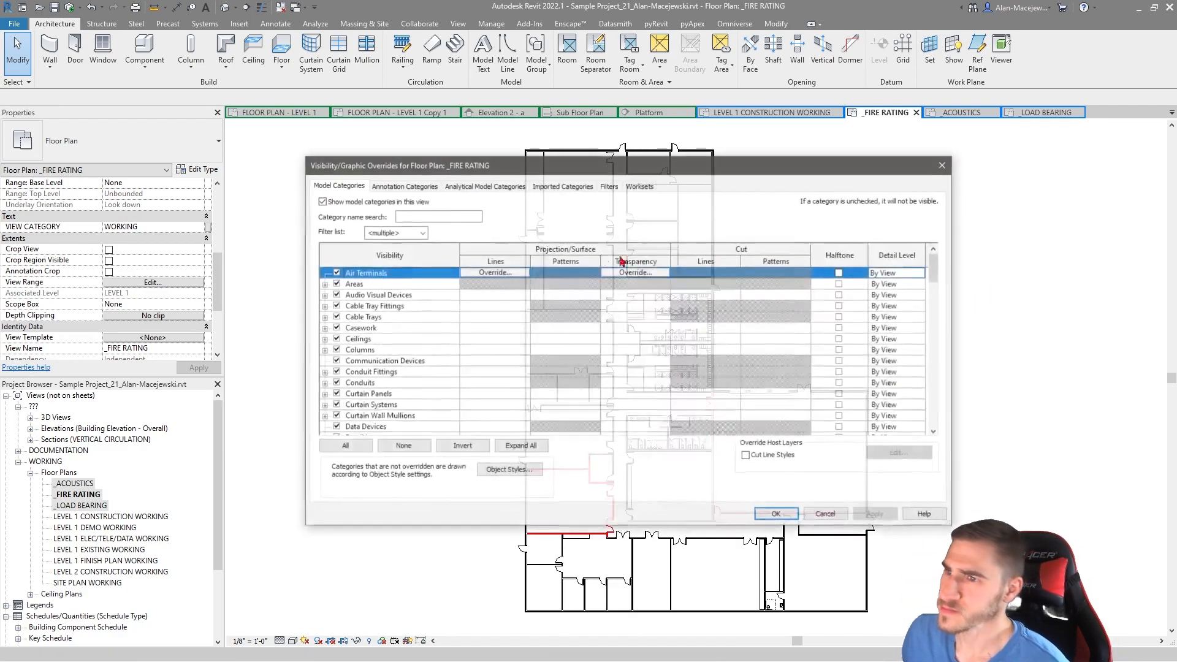
{"action": "left_click", "coordinate": [609, 185]}
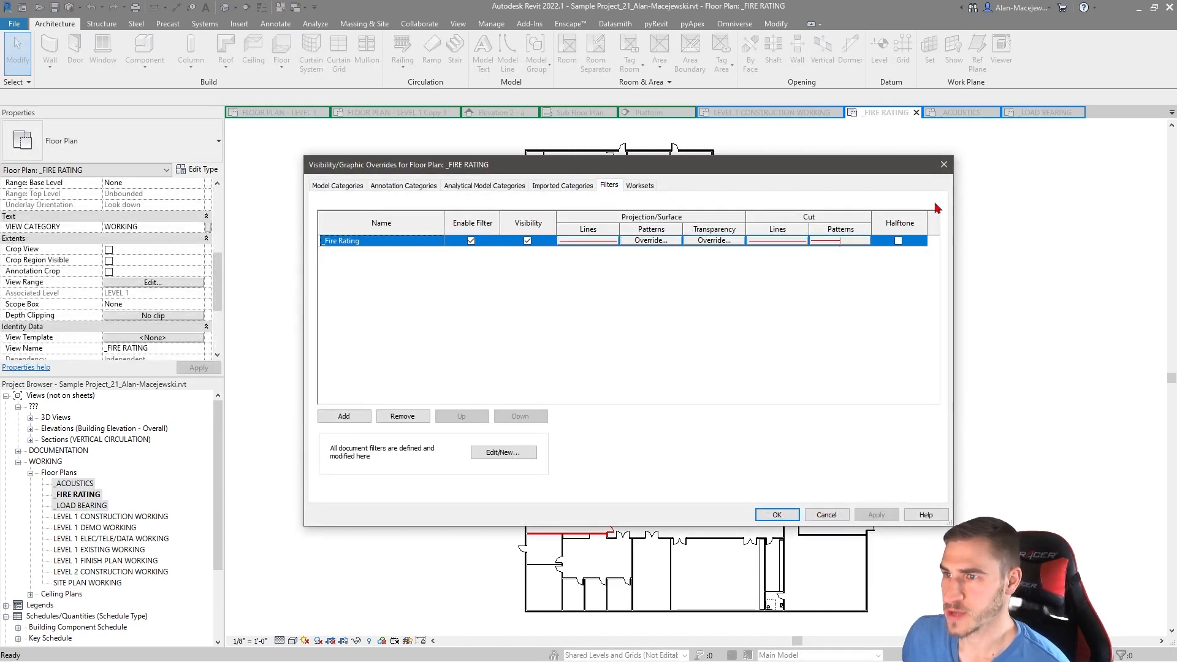
{"action": "left_click", "coordinate": [528, 241]}
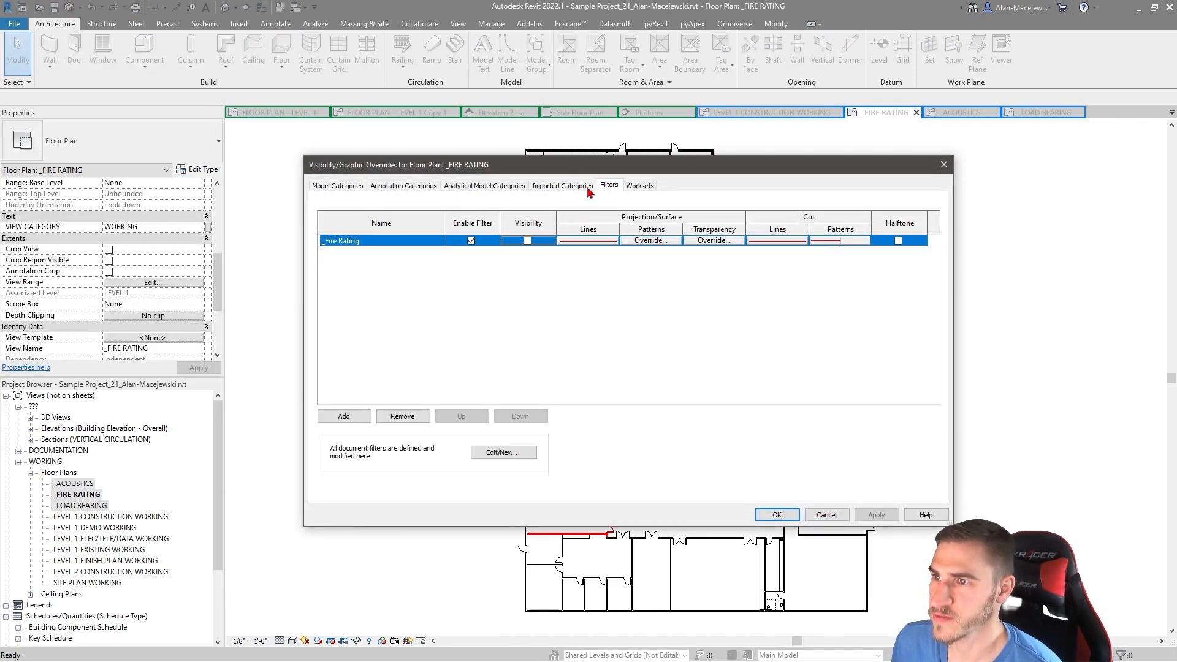
{"action": "left_click_drag", "start_coordinate": [613, 164], "coordinate": [618, 49]}
{"action": "left_click", "coordinate": [881, 399]}
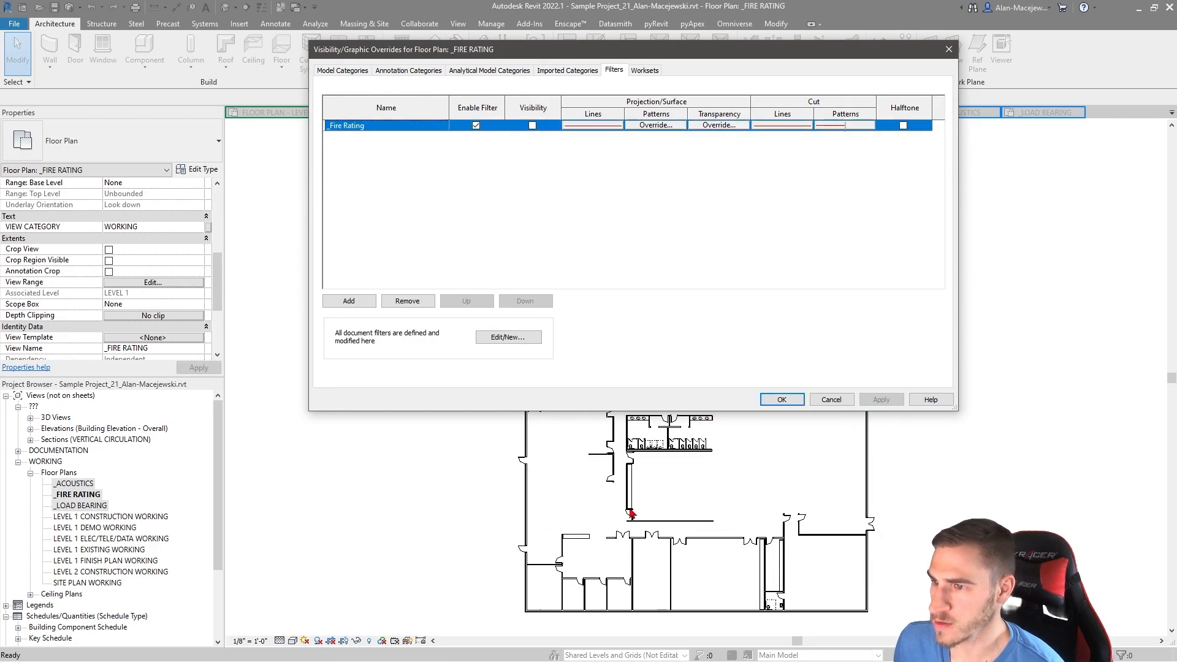
- Turn the visibility of the _Fire Rating filter back on, apply the change and close the overrides
{"action": "left_click", "coordinate": [532, 125]}
{"action": "left_click", "coordinate": [880, 399]}
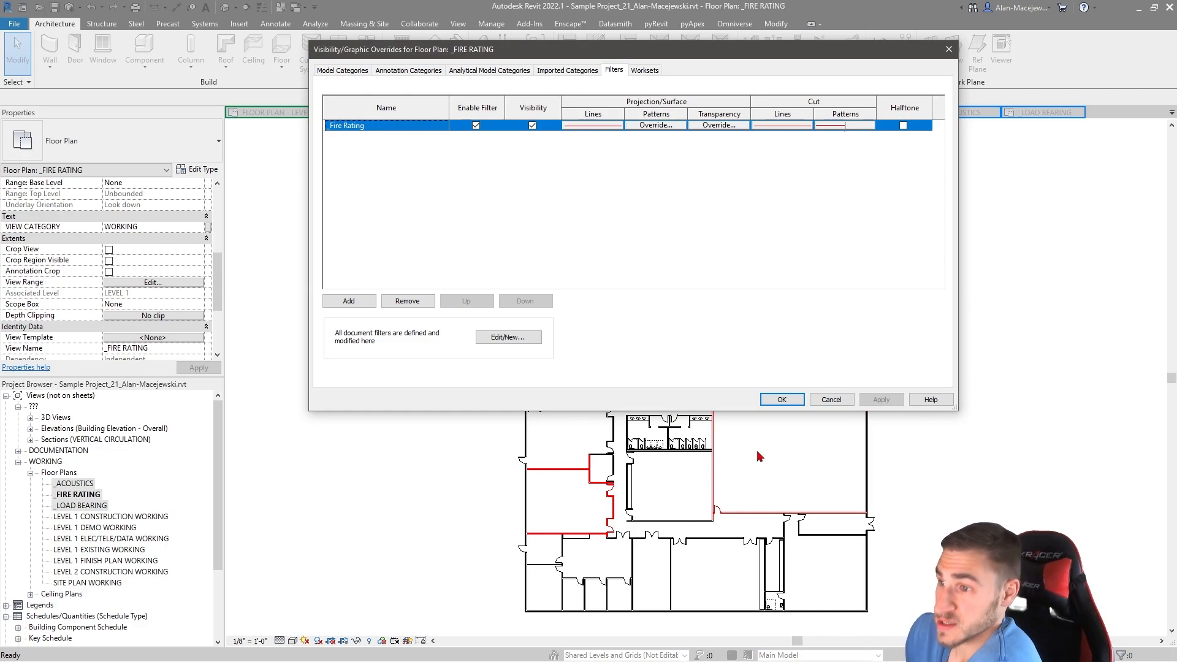
{"action": "left_click", "coordinate": [780, 399]}
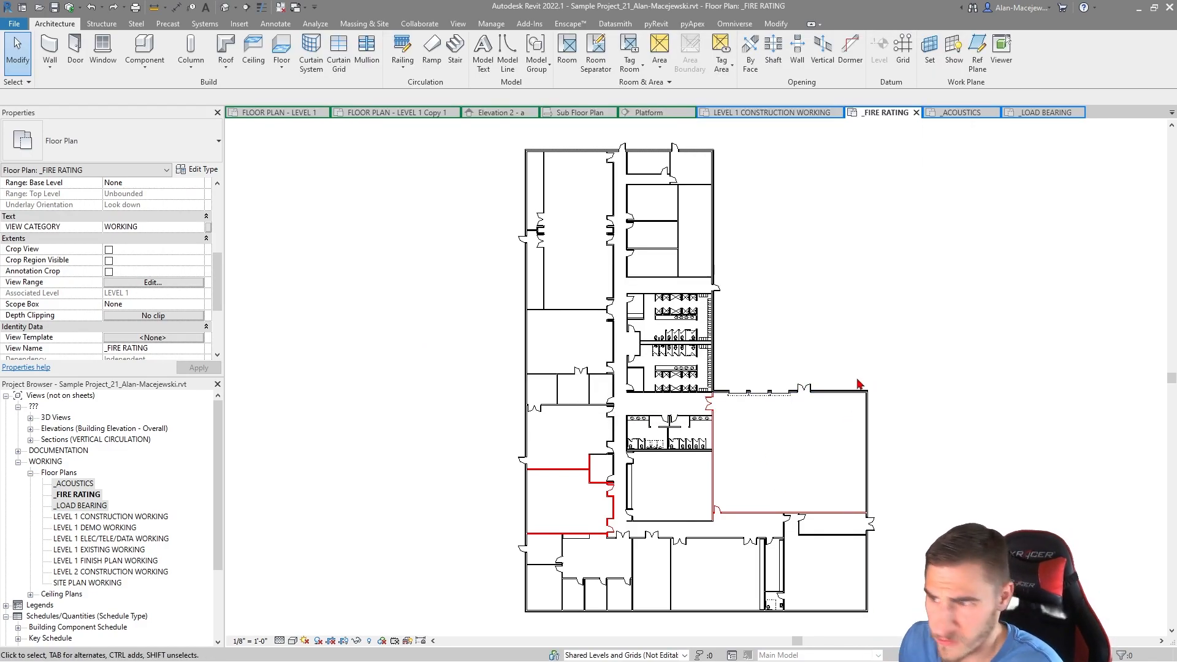
{"action": "scroll", "coordinate": [777, 496], "scroll_direction": "up", "scroll_amount": 2}
{"action": "left_click", "coordinate": [78, 494]}
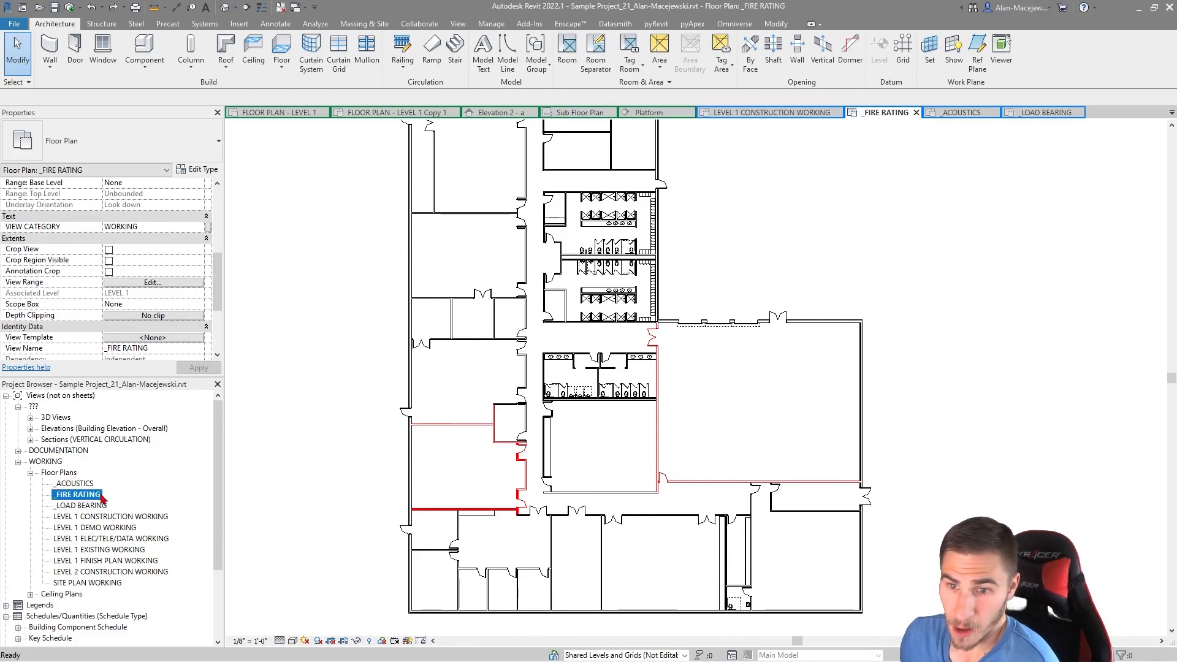
{"action": "left_click", "coordinate": [82, 484]}
{"action": "left_click", "coordinate": [308, 484]}
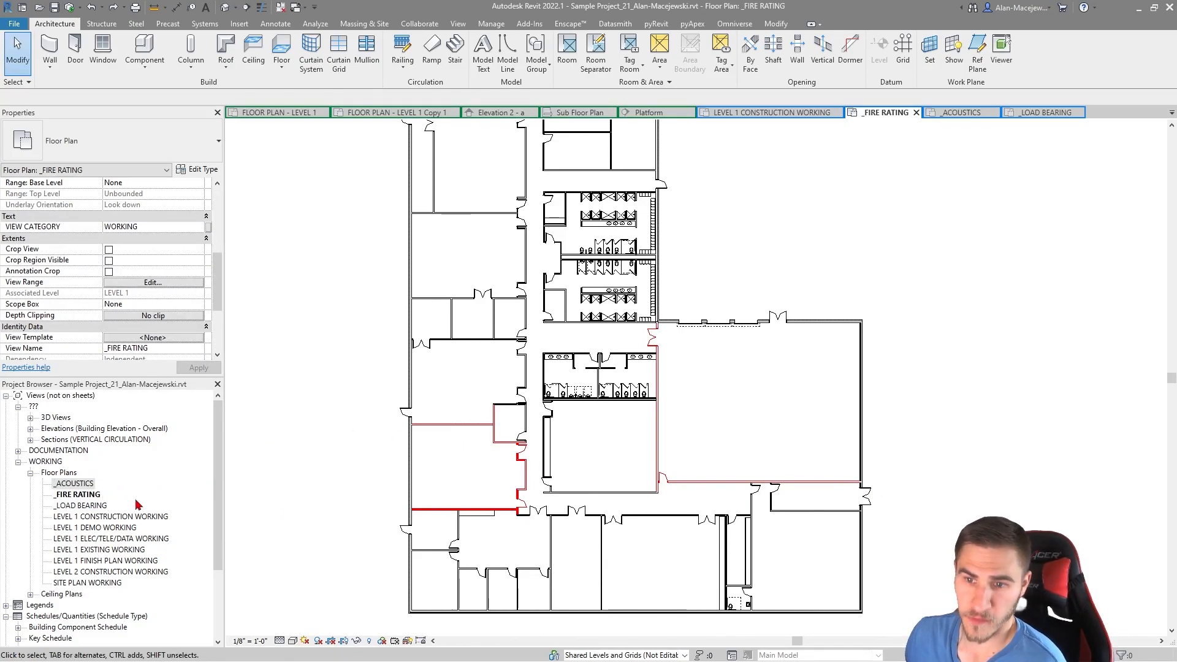
- Open the _ACOUSTICS floor plan and bring up the type properties of the INT - C2 partition along the corridor, opposite the restrooms
{"action": "double_click", "coordinate": [67, 484]}
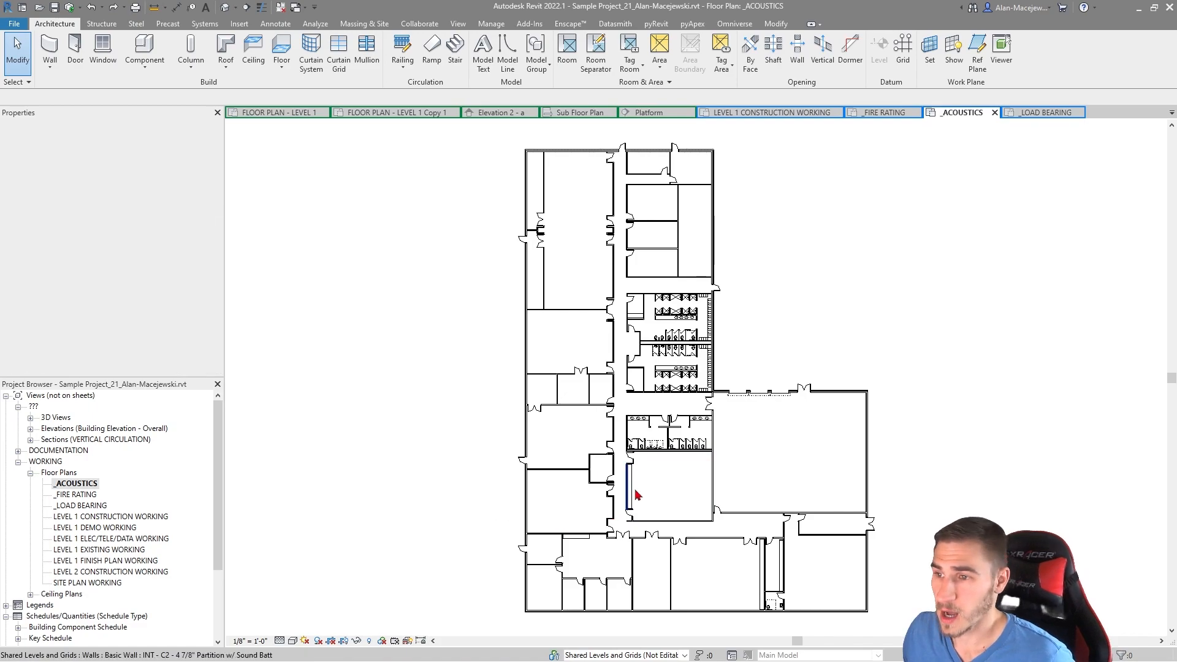
{"action": "scroll", "coordinate": [634, 484], "scroll_direction": "up", "scroll_amount": 3}
{"action": "left_click", "coordinate": [581, 380]}
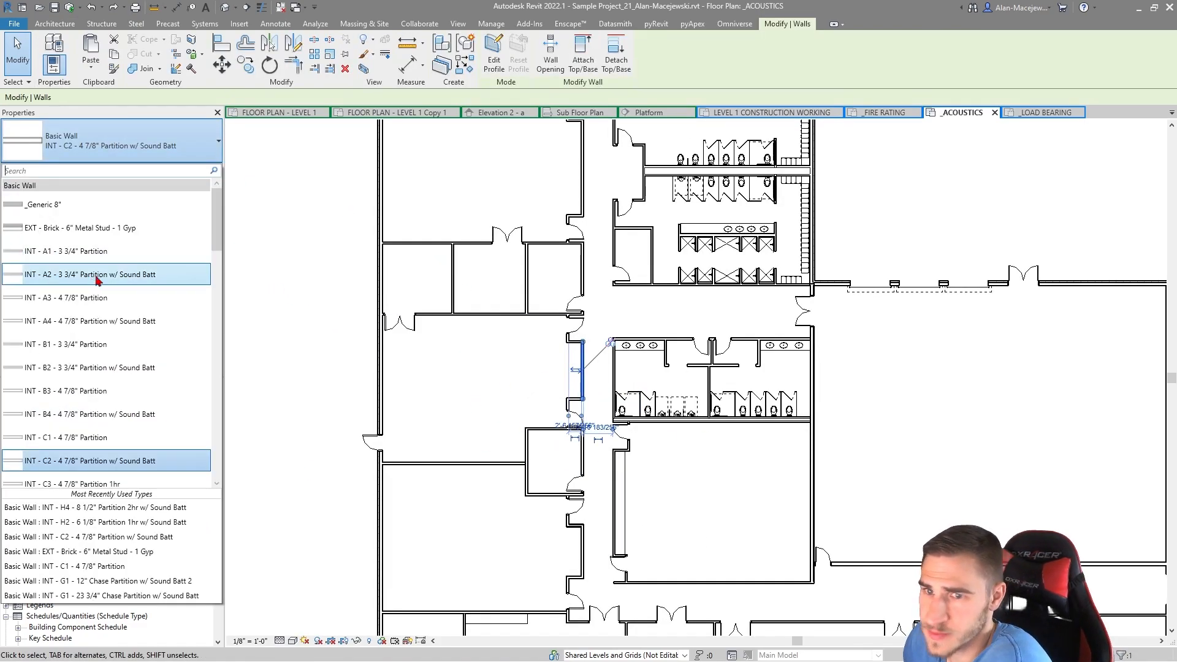
{"action": "left_click", "coordinate": [194, 157]}
{"action": "left_click", "coordinate": [202, 170]}
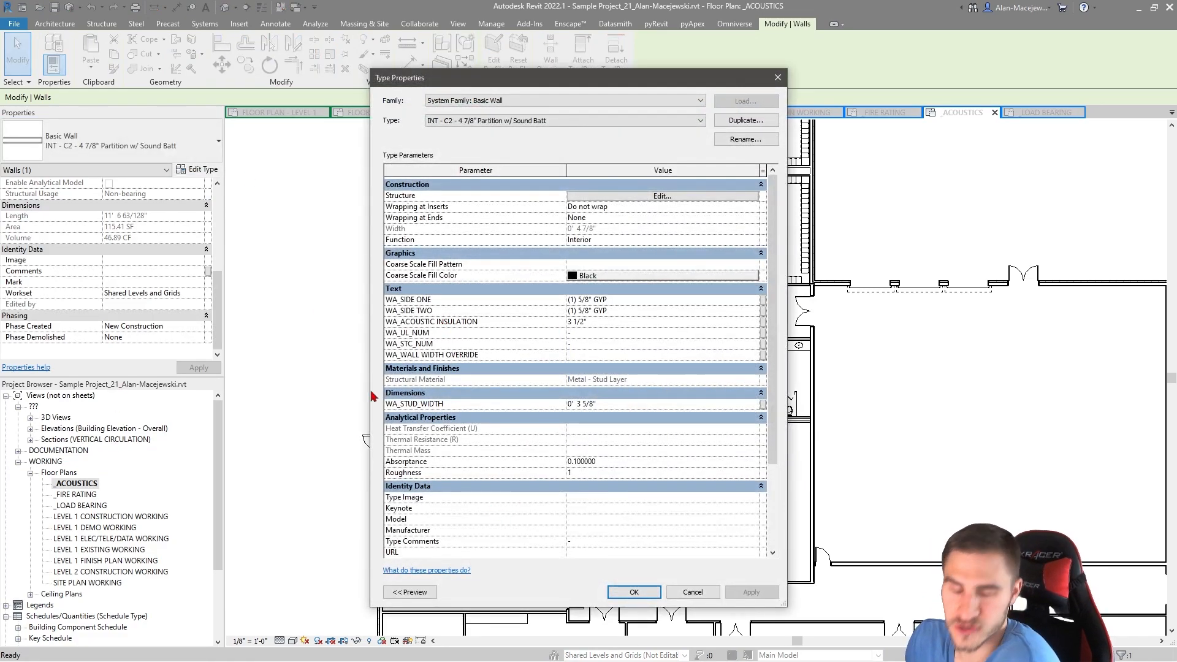
- Set the wall type's WA_STC_NUM to 50, confirm the type properties and deselect the wall
{"action": "left_click", "coordinate": [590, 346]}
{"action": "double_click", "coordinate": [642, 347]}
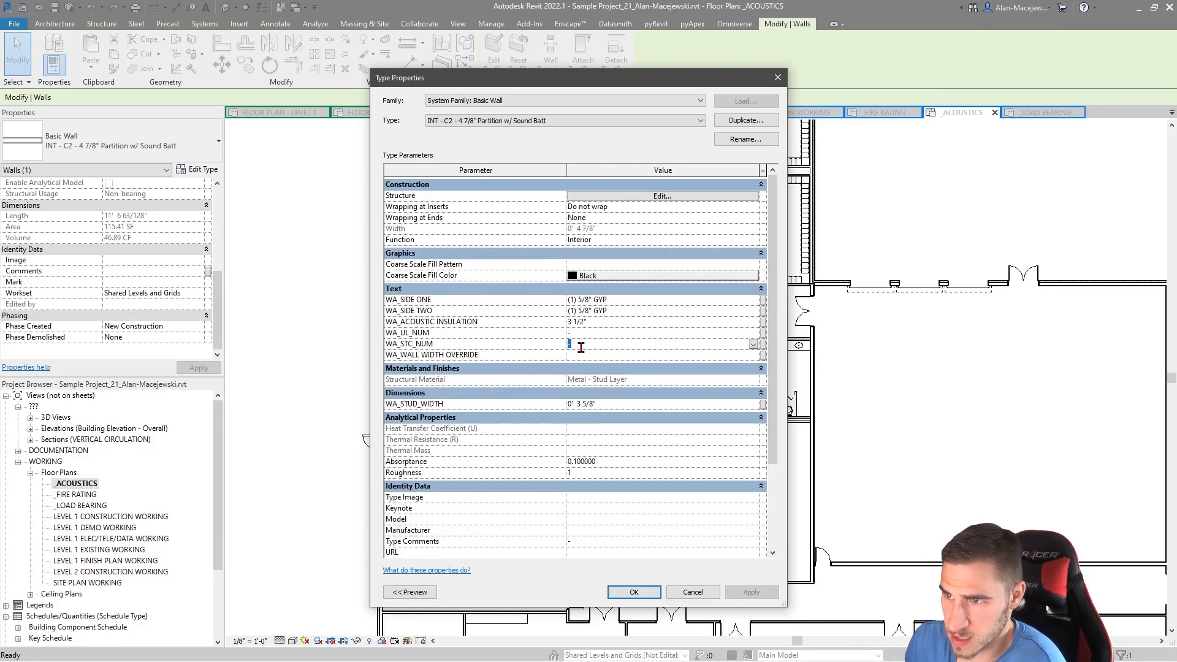
{"action": "left_click", "coordinate": [753, 343]}
{"action": "left_click", "coordinate": [619, 353]}
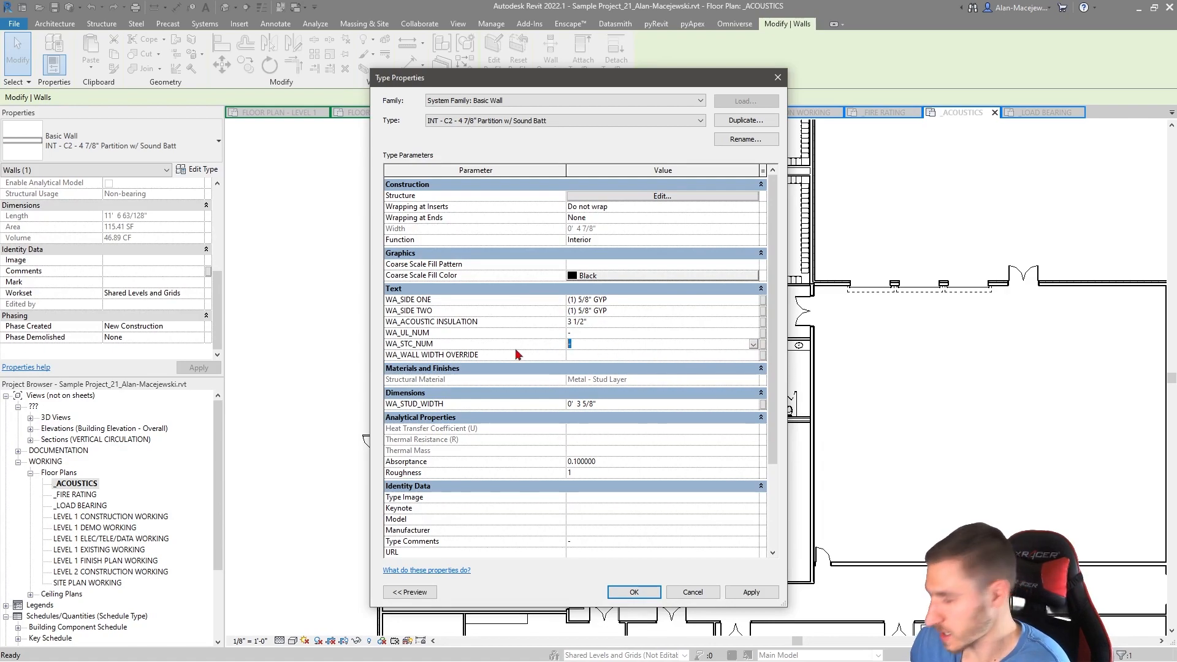
{"action": "key", "text": "BackSpace"}
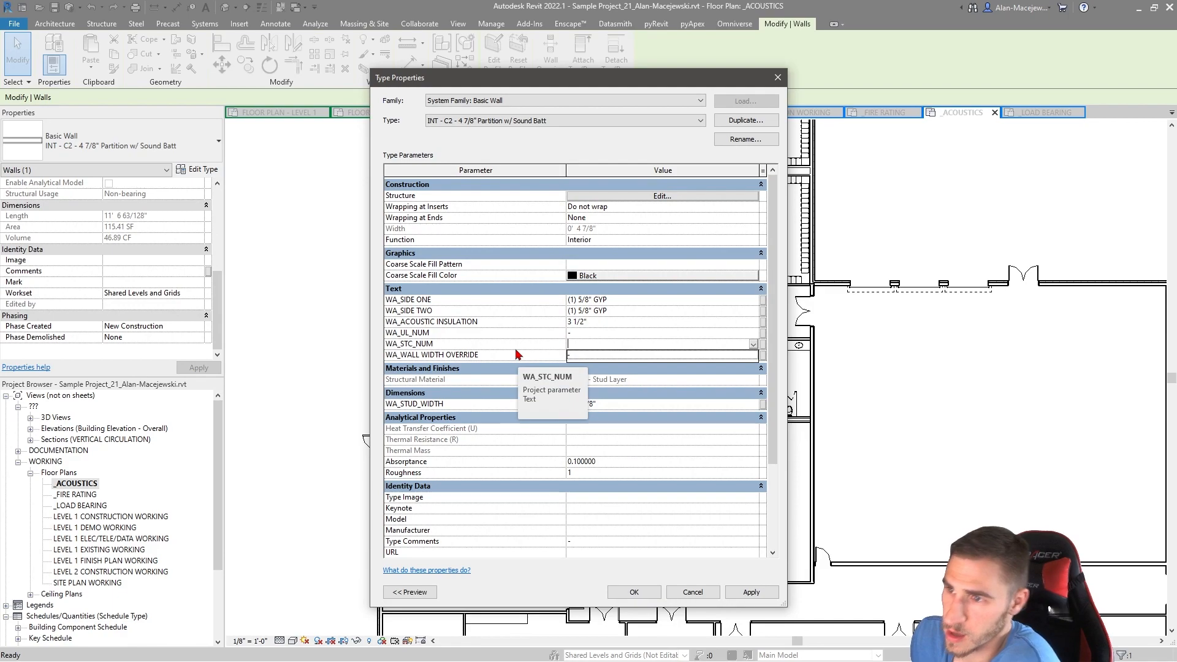
{"action": "type", "text": "50"}
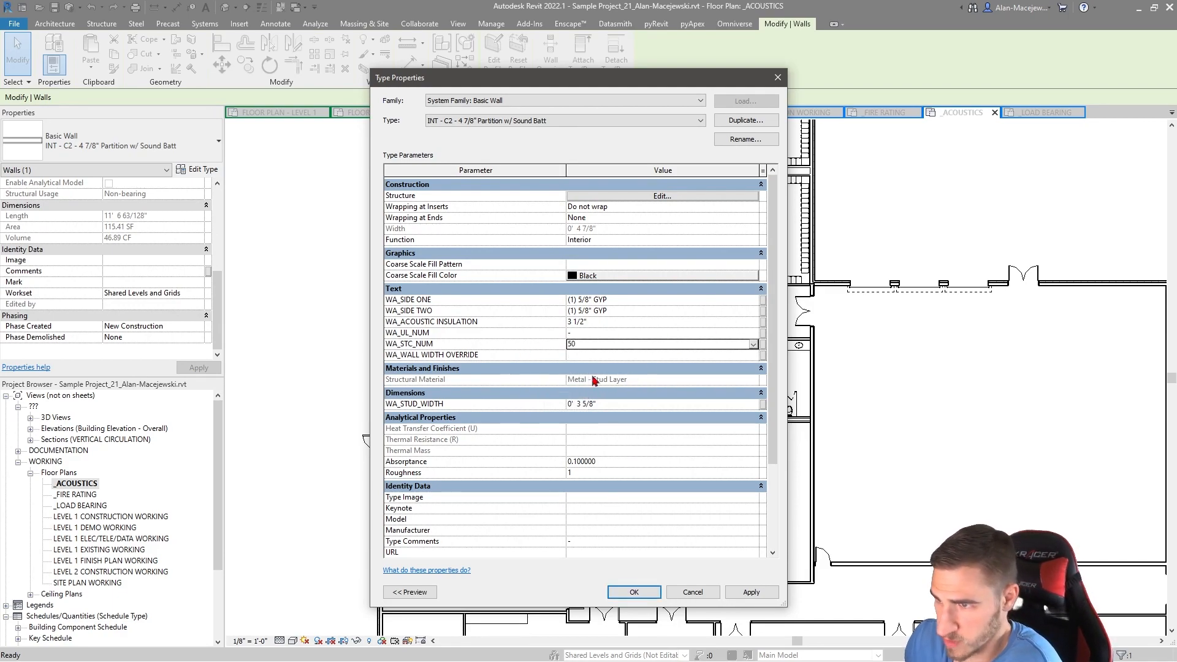
{"action": "left_click", "coordinate": [629, 593]}
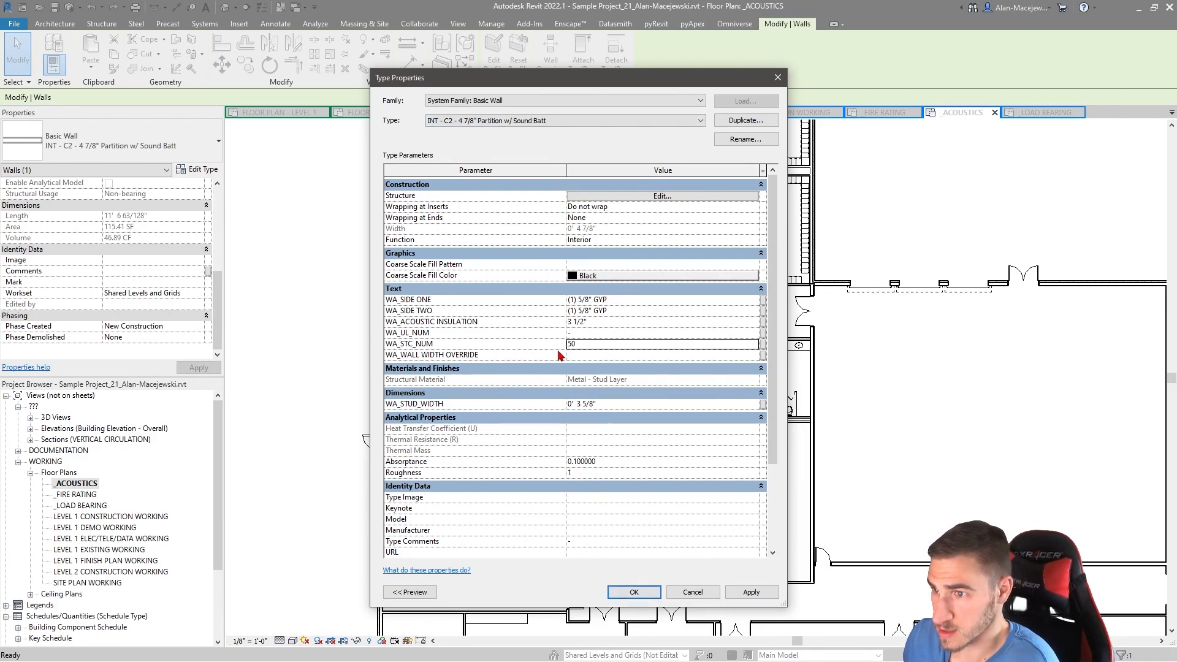
{"action": "left_click", "coordinate": [634, 592]}
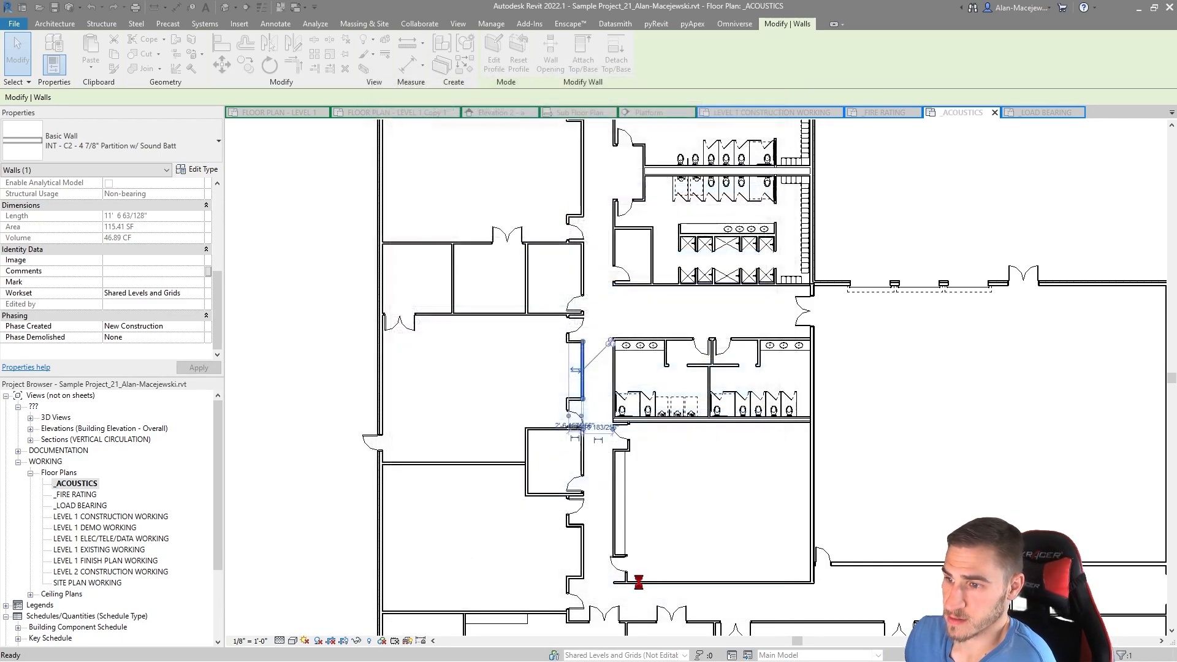
{"action": "left_click", "coordinate": [443, 410]}
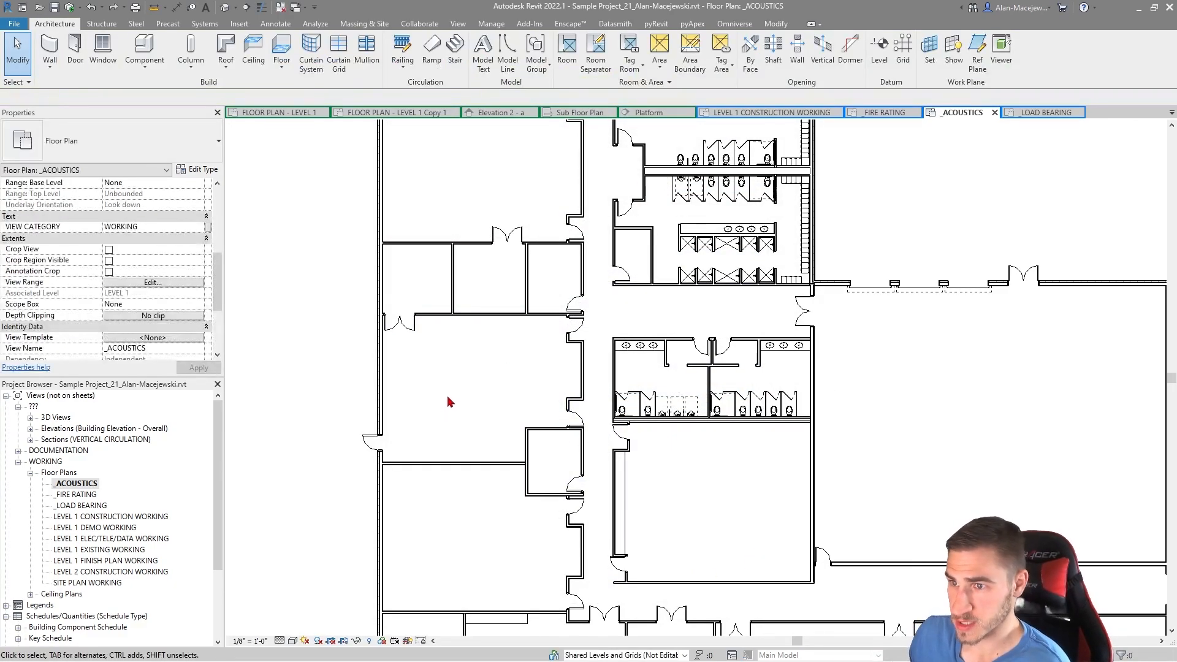
- Create a new rule-based filter named _Acoustics from the plan's Visibility/Graphic Overrides
{"action": "middle_click_drag", "start_coordinate": [312, 379], "coordinate": [294, 367]}
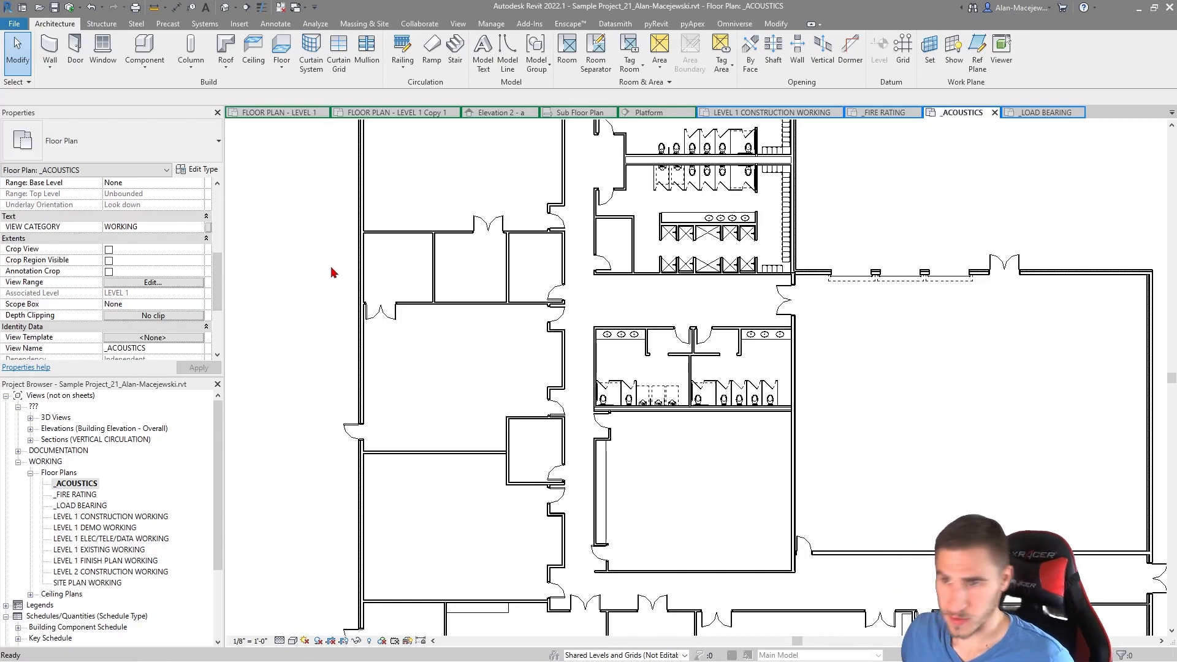
{"action": "key", "text": "v"}
{"action": "key", "text": "g"}
{"action": "left_click", "coordinate": [555, 139]}
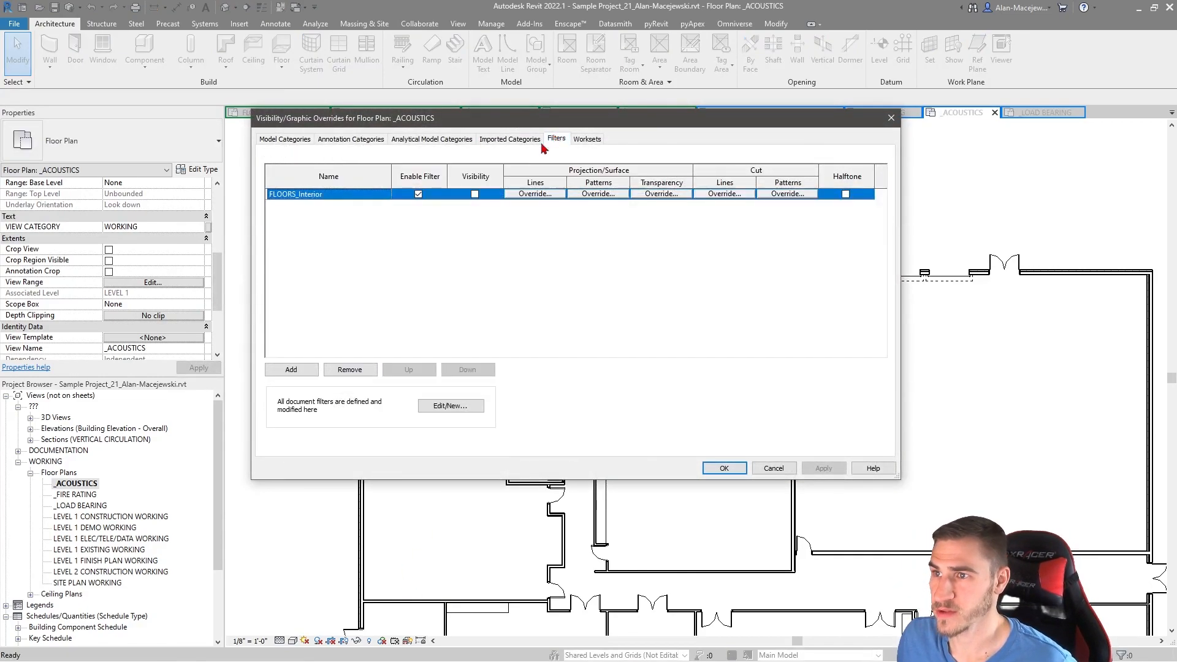
{"action": "left_click", "coordinate": [461, 404]}
{"action": "left_click", "coordinate": [258, 388]}
{"action": "key", "text": "BackSpace"}
{"action": "type", "text": "_Acoustics"}
{"action": "key", "text": "Return"}
- Make Walls the only category in the _Acoustics filter, leaving Doors unchecked, and hide the unchecked categories
{"action": "left_click", "coordinate": [541, 318]}
{"action": "key", "text": "d"}
{"action": "key", "text": "o"}
{"action": "left_click", "coordinate": [481, 365]}
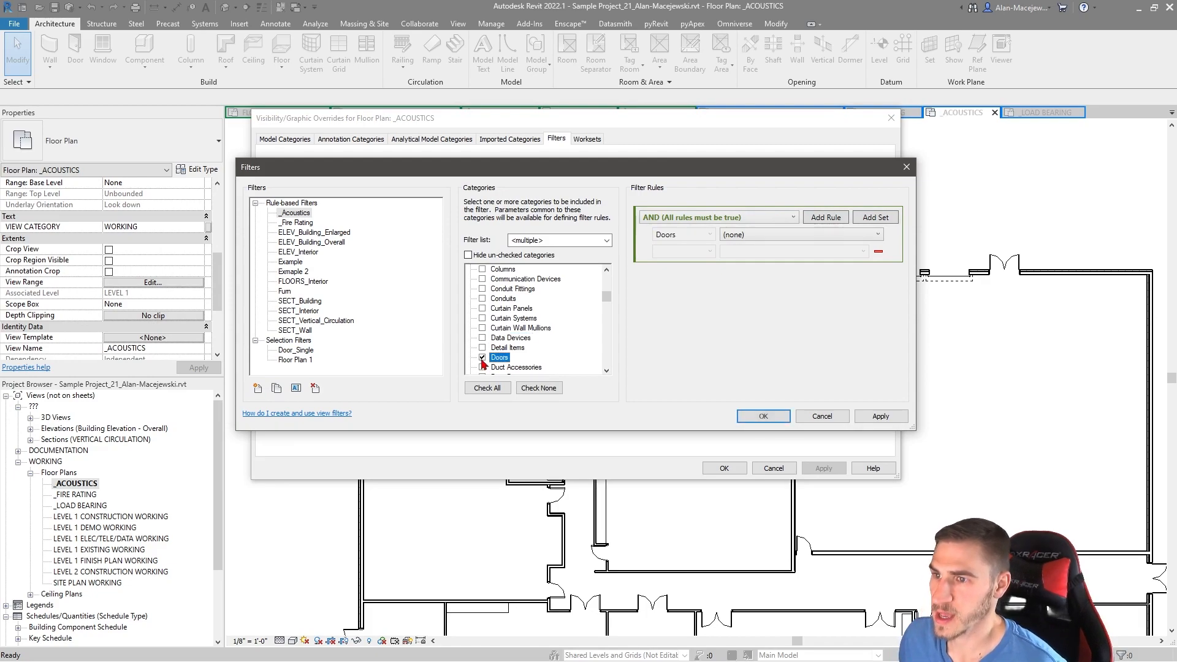
{"action": "key", "text": "w"}
{"action": "left_click", "coordinate": [482, 358]}
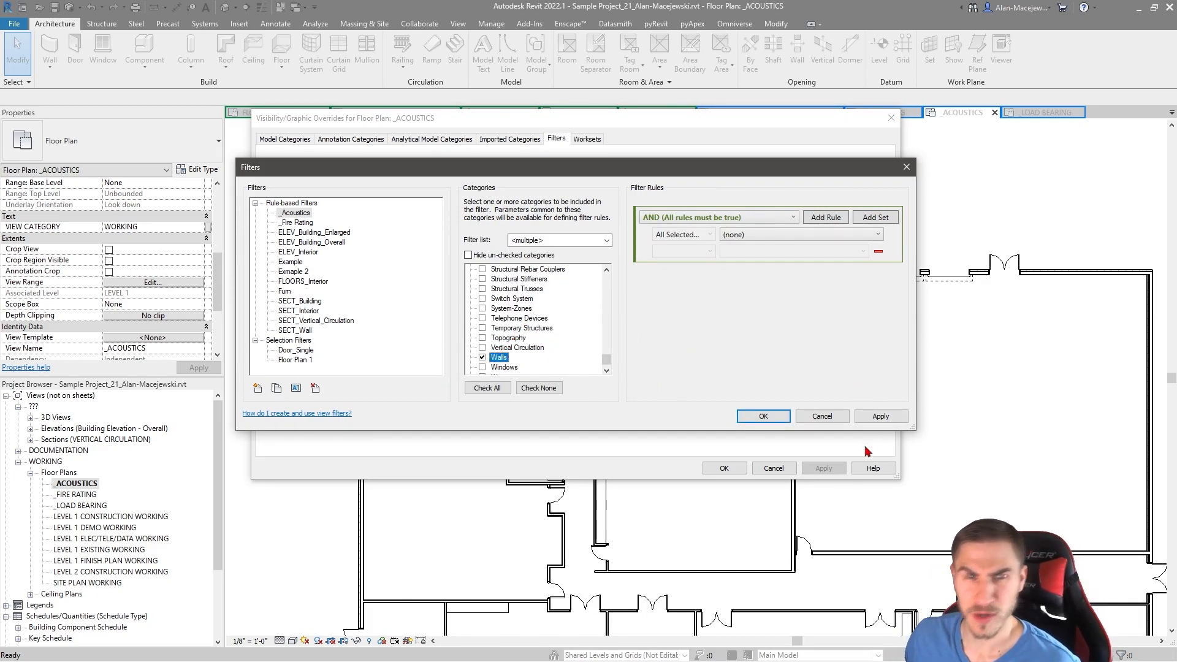
{"action": "left_click", "coordinate": [484, 257]}
{"action": "left_click", "coordinate": [482, 269]}
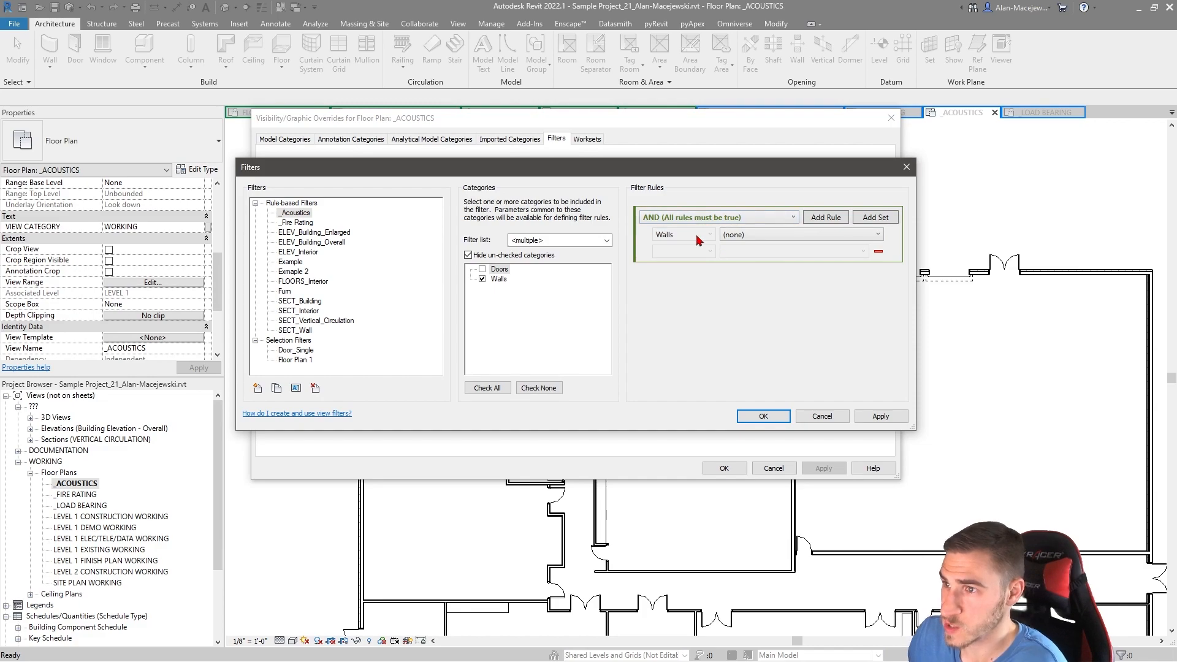
{"action": "left_click", "coordinate": [499, 280]}
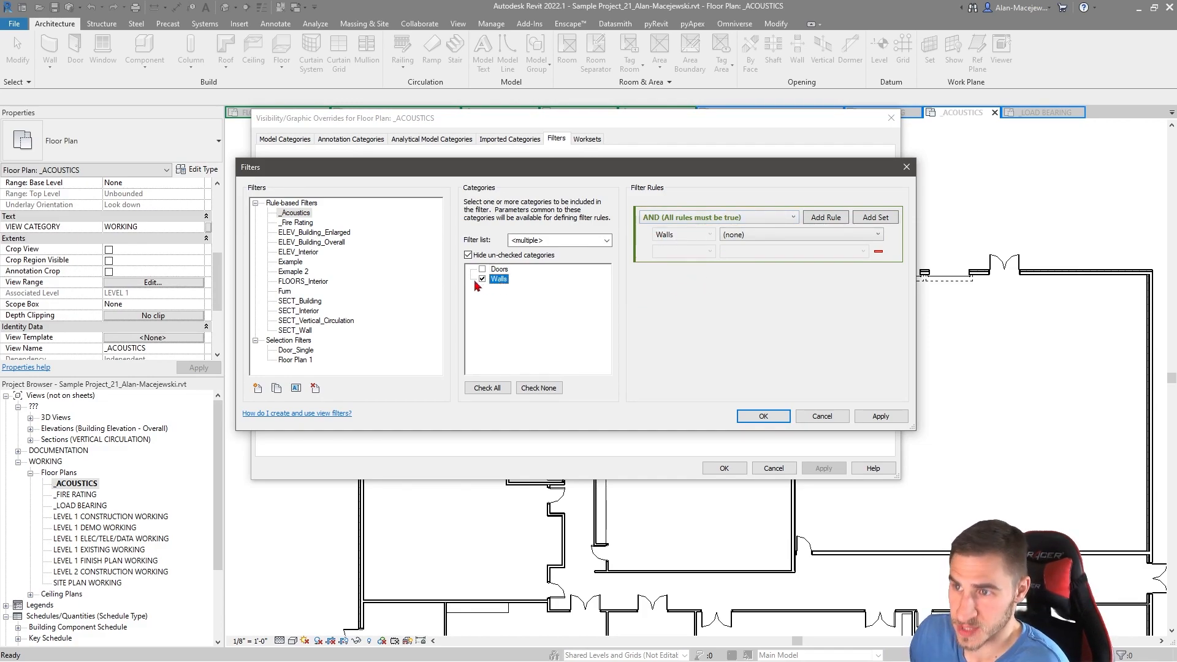
- Base the _Acoustics filter rule on the WA_STC_NUM parameter with the is greater than operator
{"action": "left_click", "coordinate": [760, 236]}
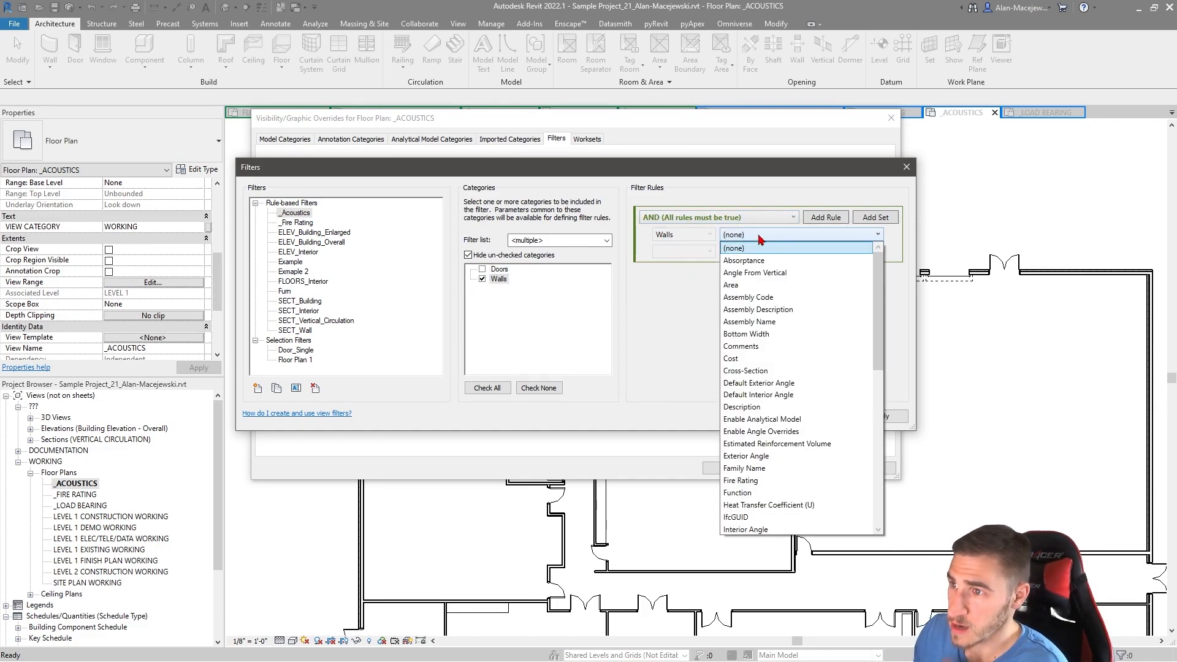
{"action": "scroll", "coordinate": [772, 343], "scroll_direction": "down", "scroll_amount": 5}
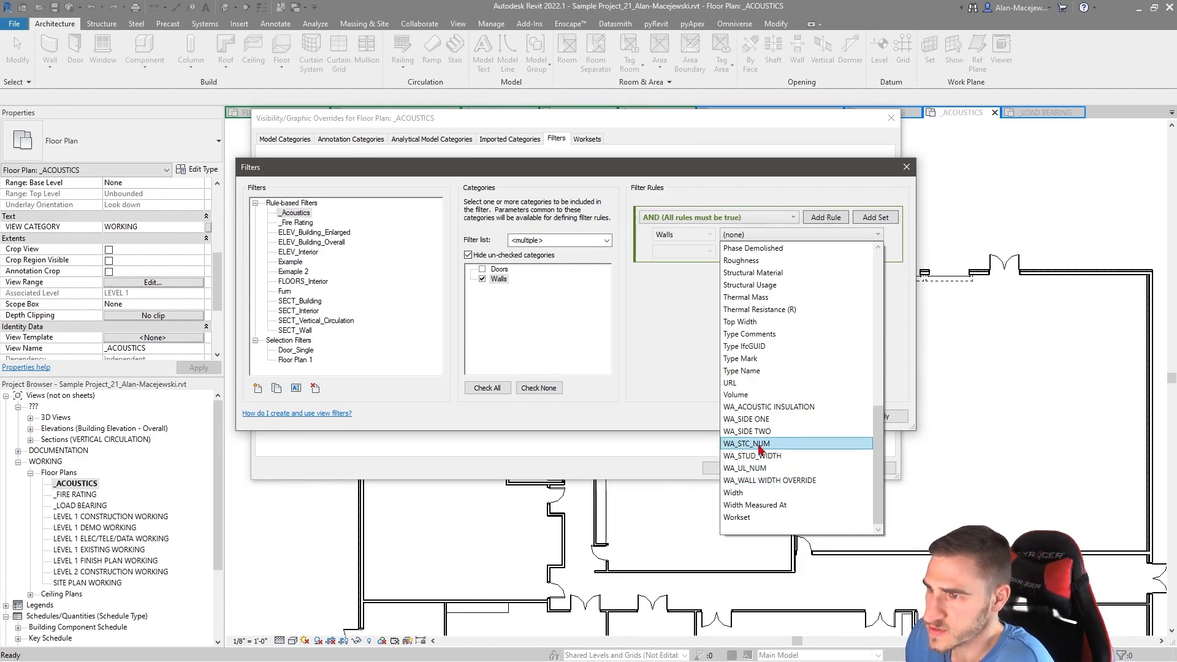
{"action": "left_click", "coordinate": [785, 443]}
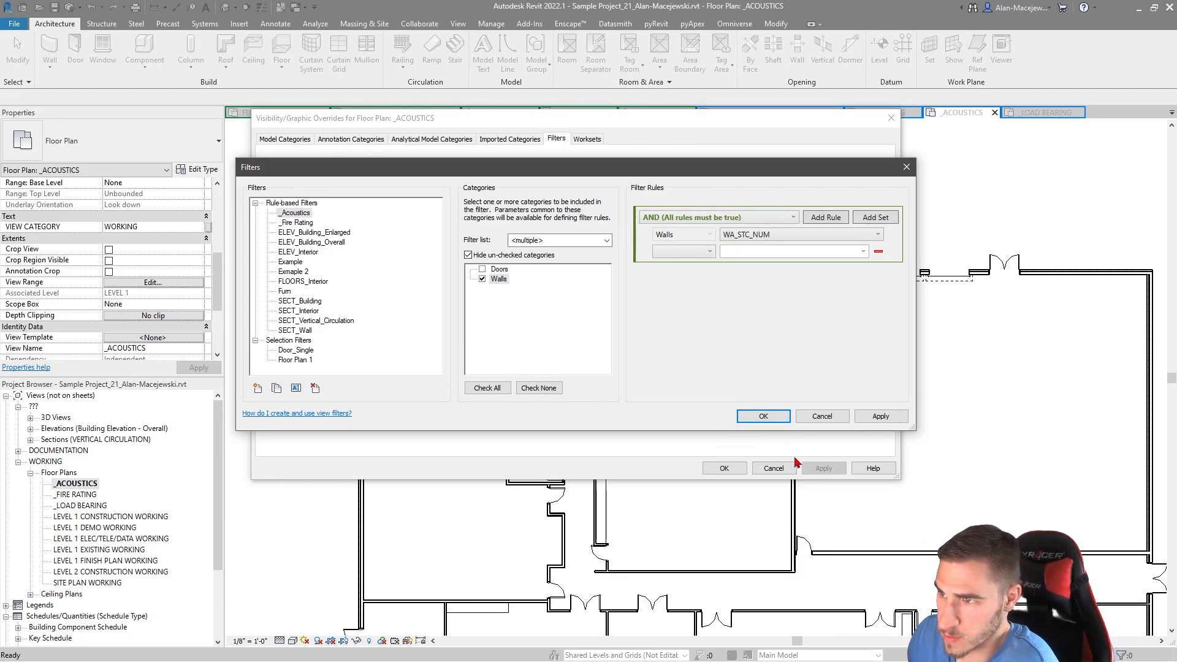
{"action": "left_click", "coordinate": [696, 261]}
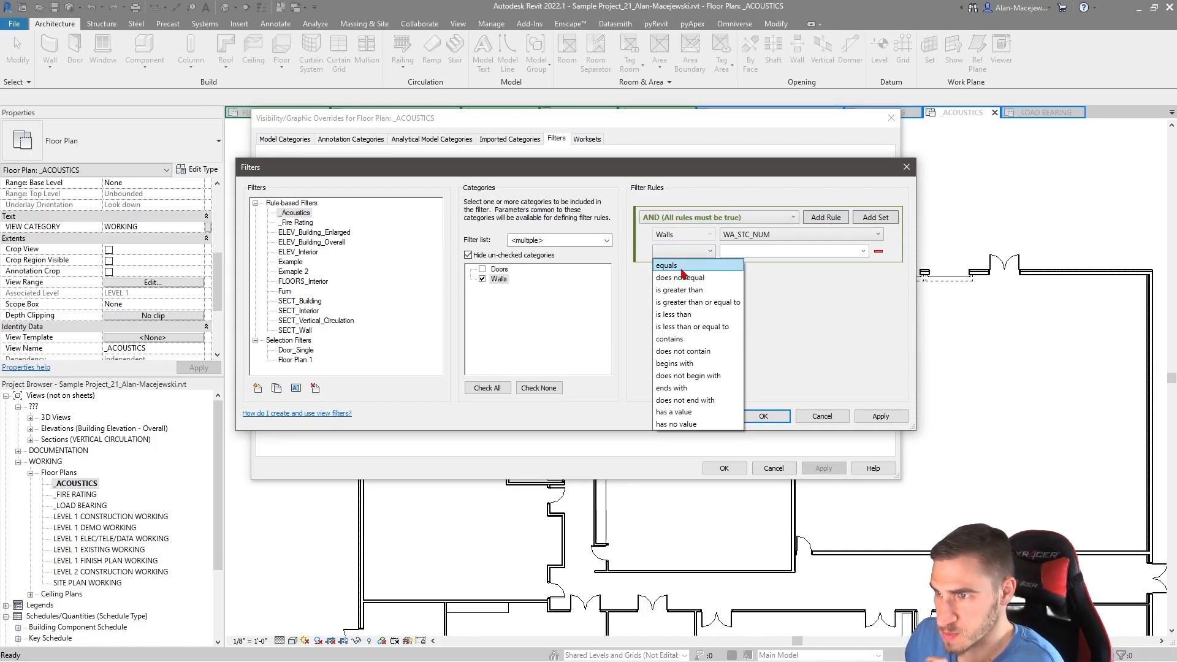
{"action": "left_click", "coordinate": [682, 292]}
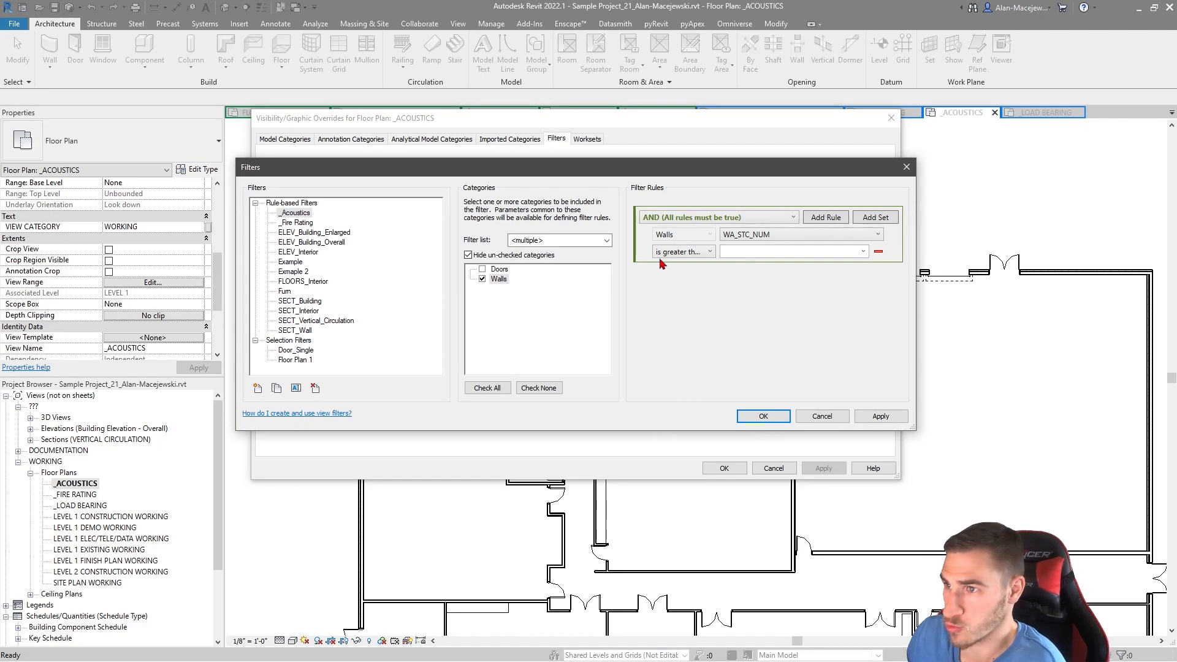
- Set the comparison value of the WA_STC_NUM rule to 0, confirm the filter and close the overrides
{"action": "left_click", "coordinate": [863, 251]}
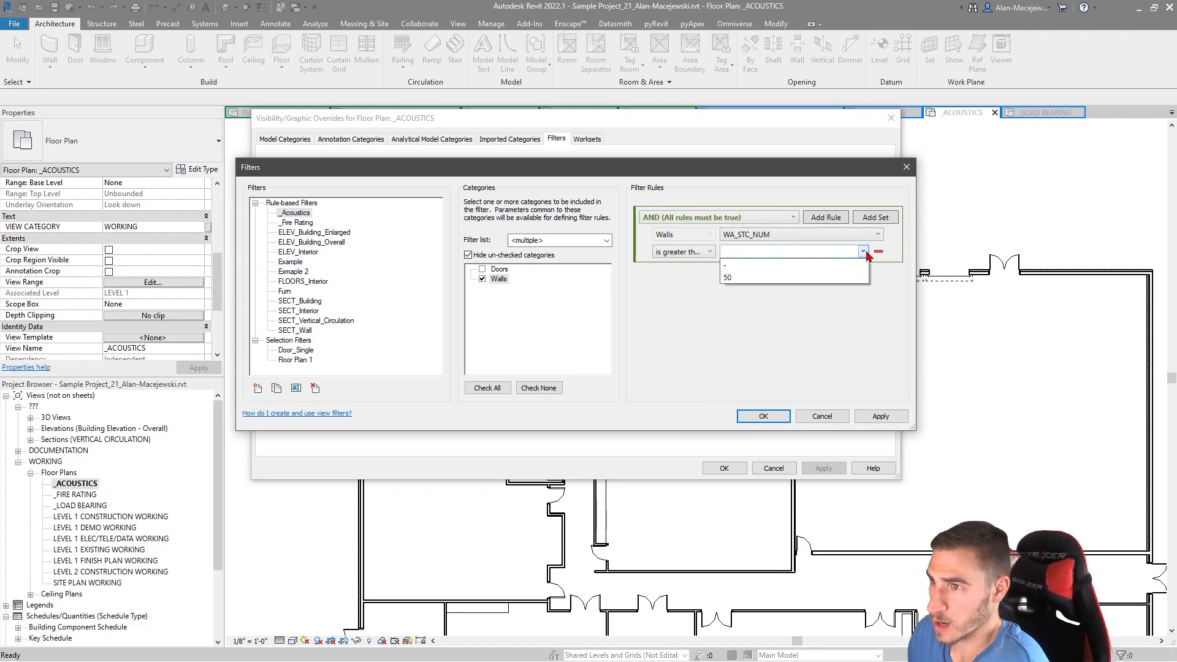
{"action": "left_click", "coordinate": [747, 267]}
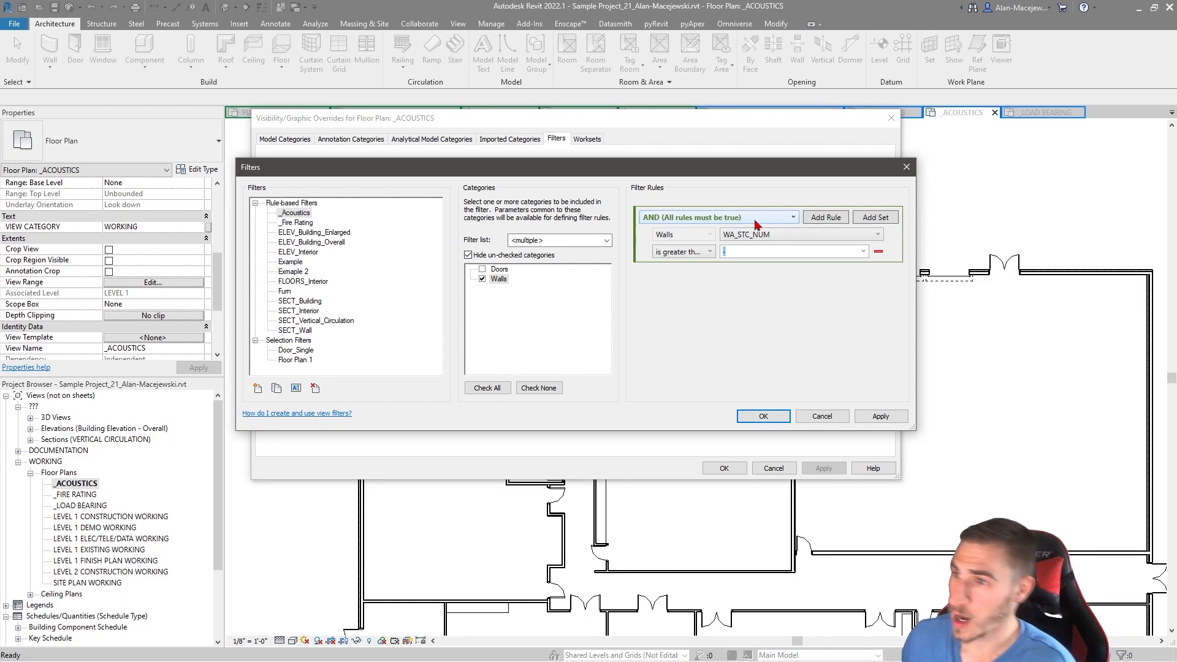
{"action": "left_click", "coordinate": [862, 252]}
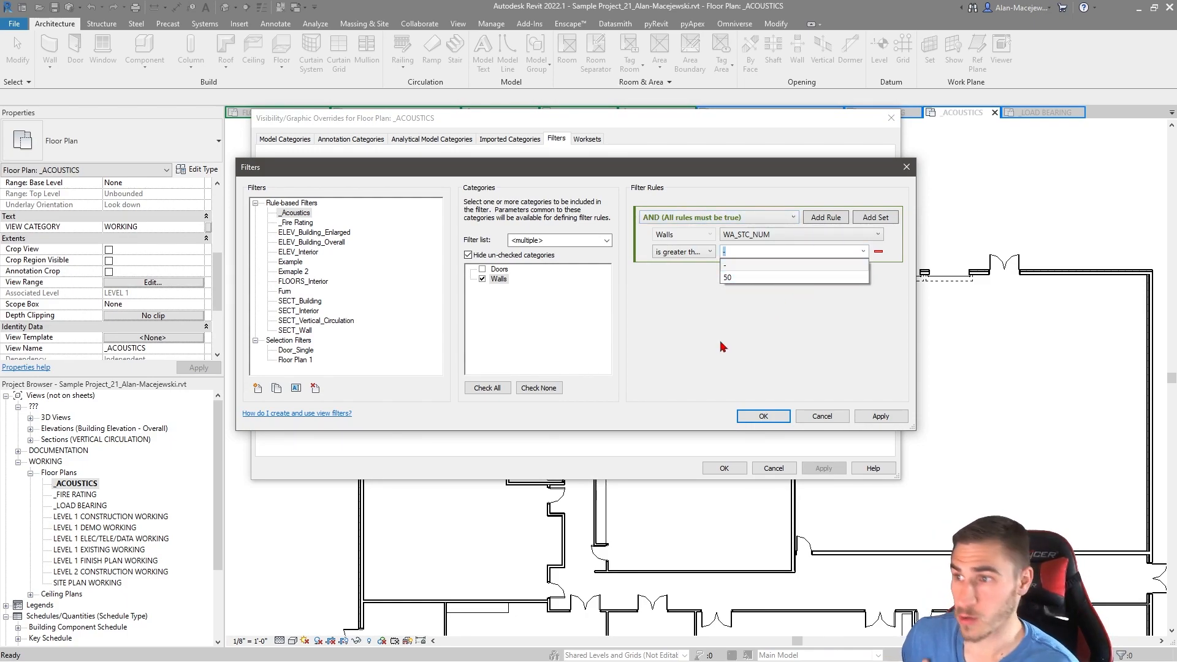
{"action": "left_click", "coordinate": [679, 265]}
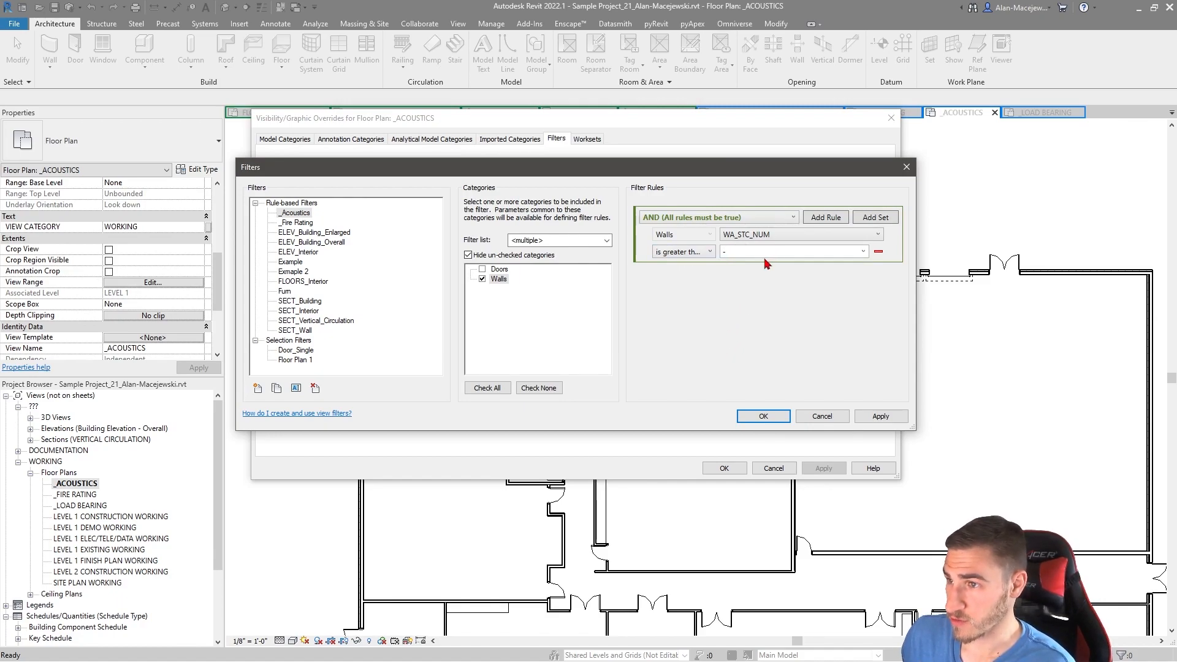
{"action": "left_click", "coordinate": [702, 258]}
{"action": "left_click", "coordinate": [739, 251]}
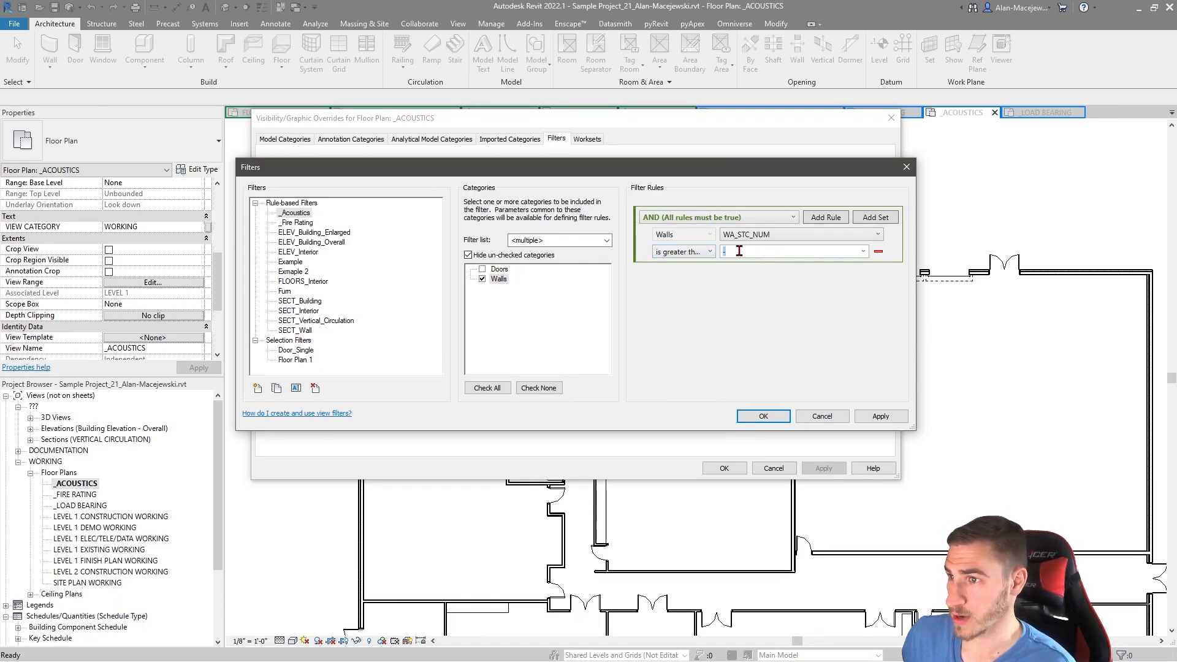
{"action": "type", "text": "0"}
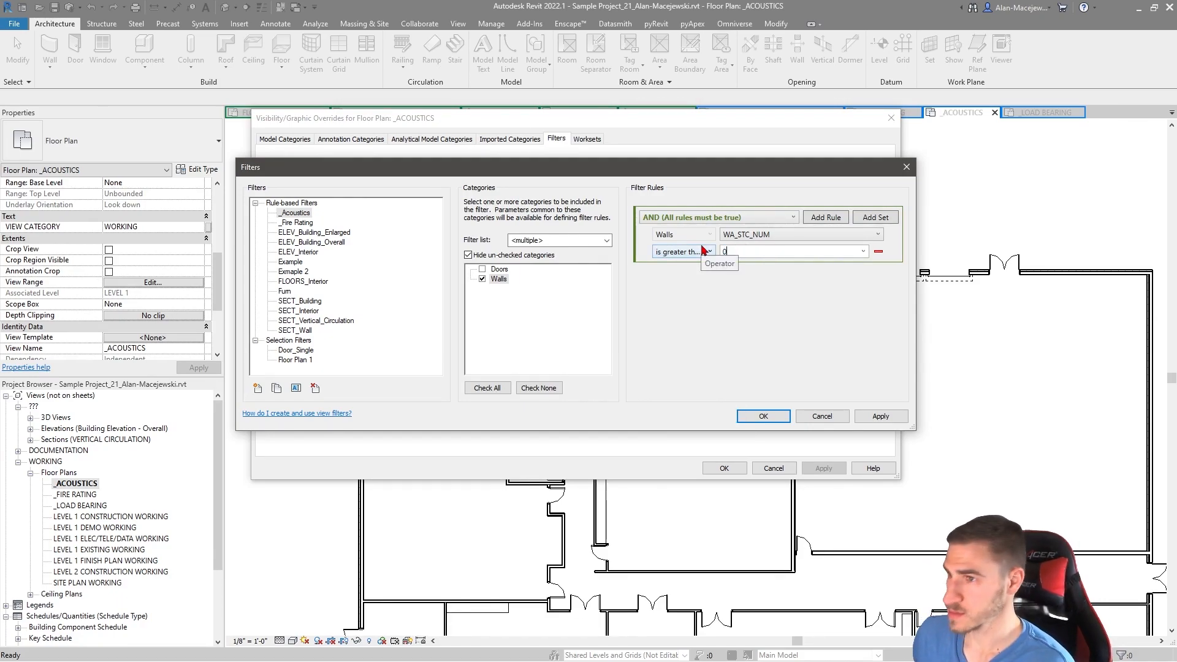
{"action": "left_click", "coordinate": [762, 418]}
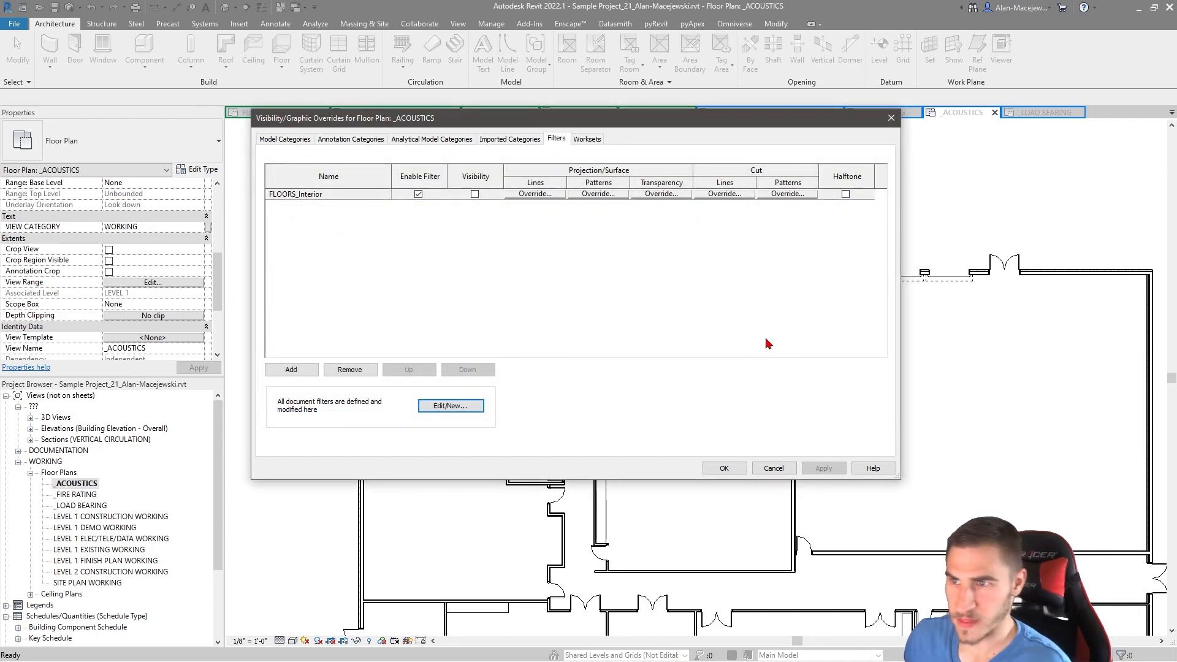
{"action": "left_click", "coordinate": [724, 469]}
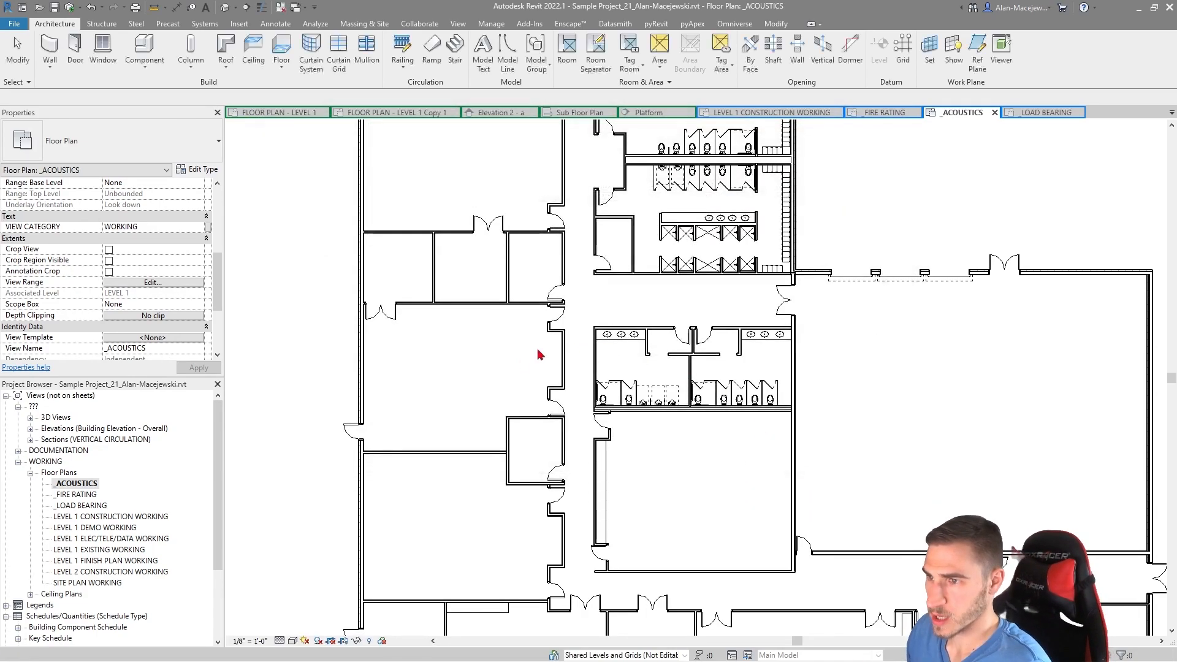
- Remove the FLOORS_Interior filter from the plan's Visibility/Graphic Overrides and add the _Acoustics filter
{"action": "key", "text": "v"}
{"action": "key", "text": "g"}
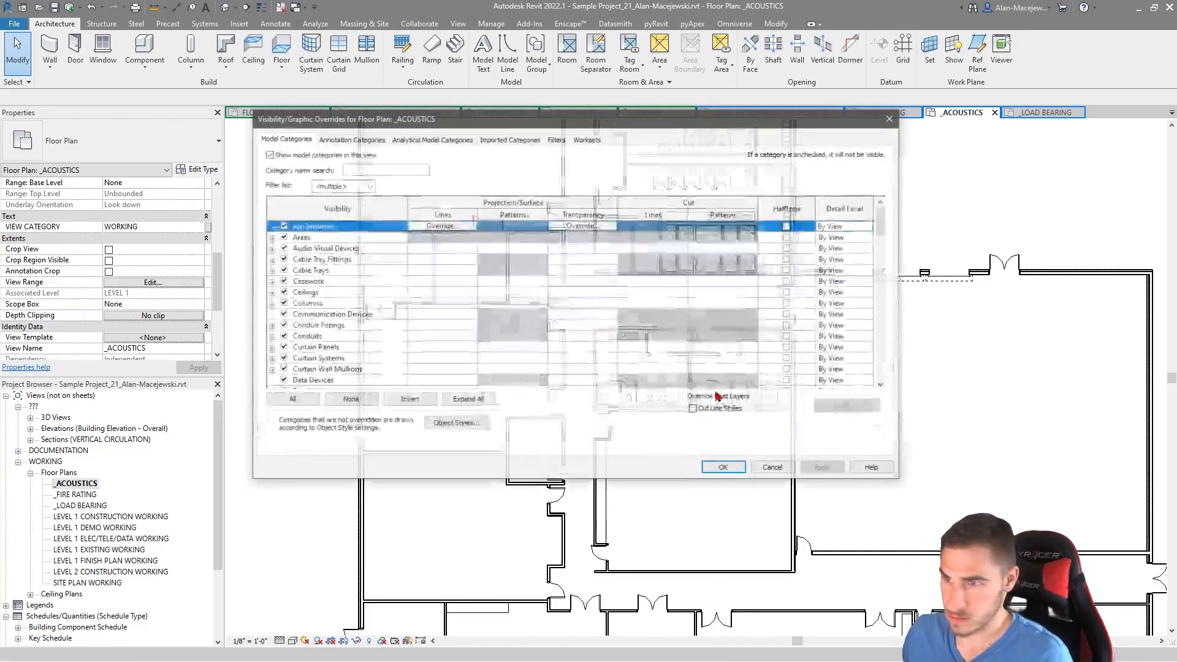
{"action": "left_click", "coordinate": [555, 139]}
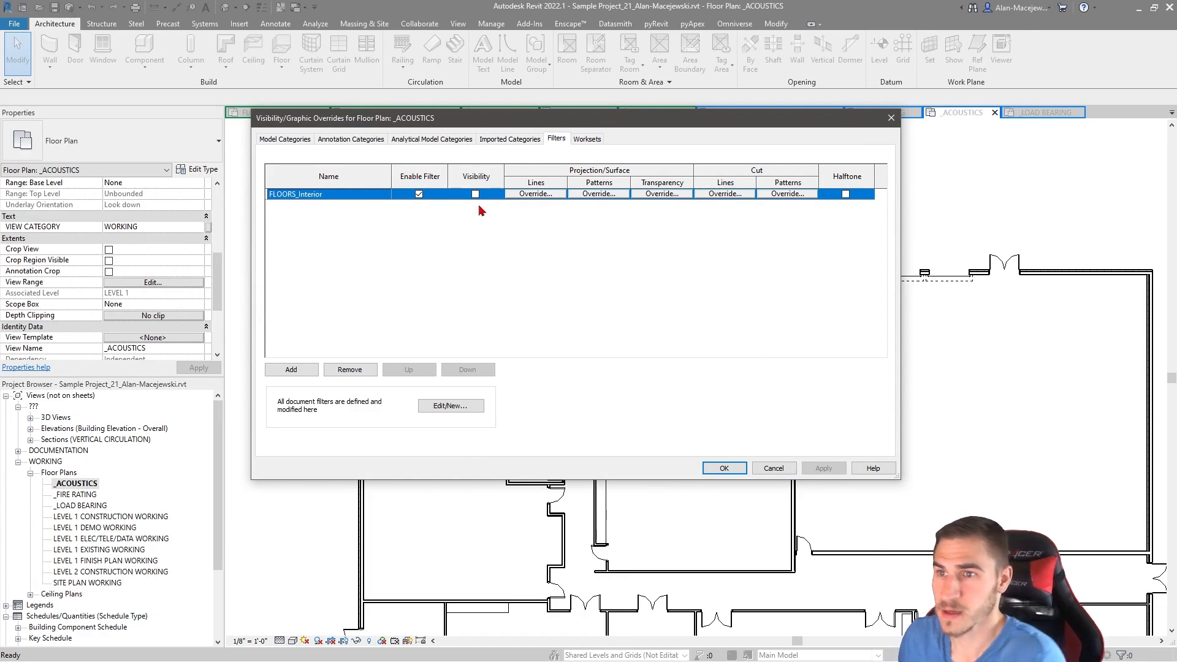
{"action": "left_click", "coordinate": [347, 369]}
{"action": "left_click", "coordinate": [291, 370]}
{"action": "left_click", "coordinate": [540, 255]}
{"action": "left_click", "coordinate": [527, 245]}
{"action": "left_click", "coordinate": [532, 391]}
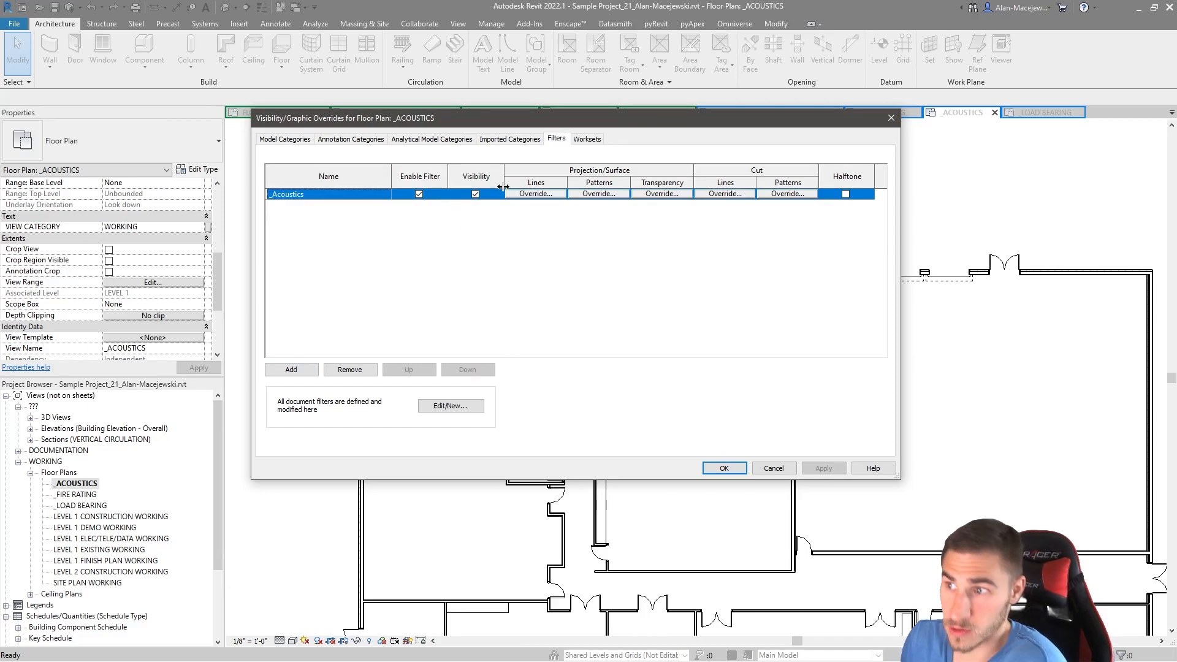
- Override the _Acoustics filter's projection line color with blue RGB 000-128-255
{"action": "left_click", "coordinate": [536, 194]}
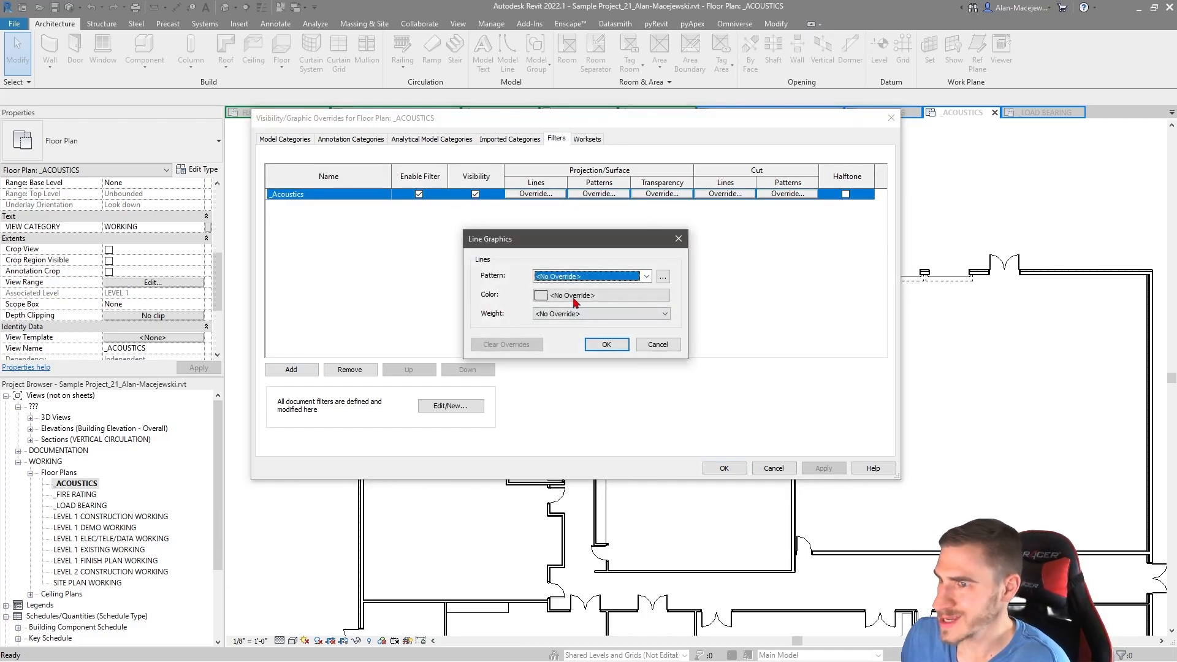
{"action": "left_click", "coordinate": [583, 300]}
{"action": "left_click", "coordinate": [528, 213]}
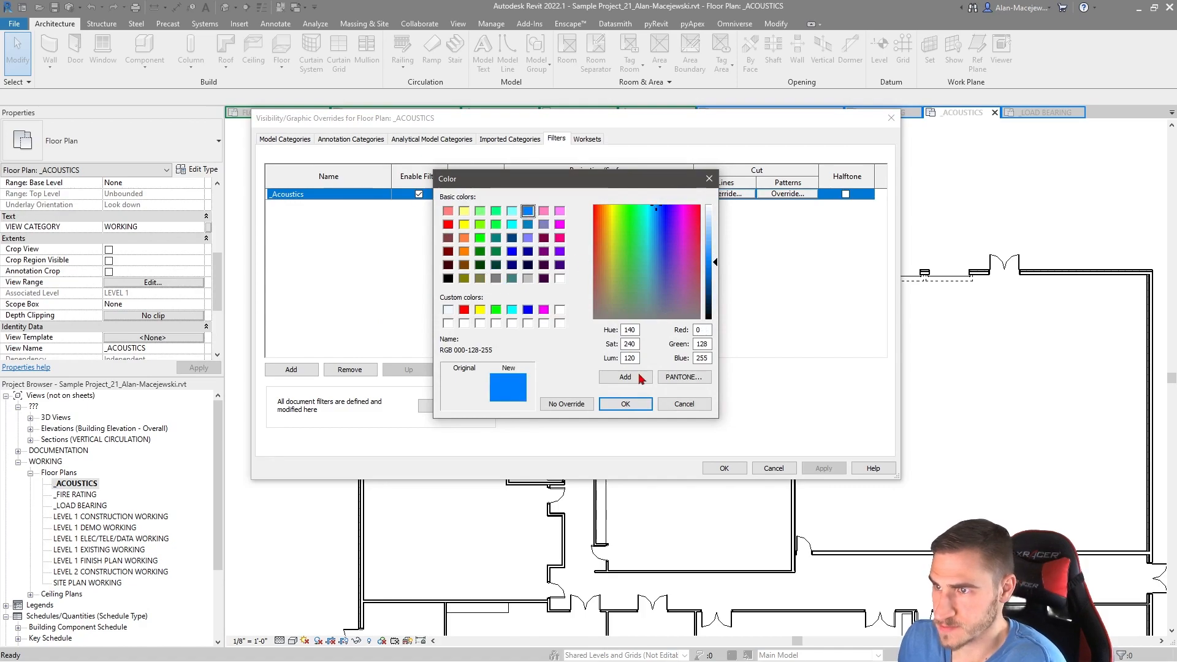
{"action": "left_click", "coordinate": [623, 399]}
{"action": "left_click", "coordinate": [606, 344]}
- Override the _Acoustics filter's cut line color with blue RGB 000-128-255
{"action": "left_click", "coordinate": [714, 195]}
{"action": "left_click", "coordinate": [587, 297]}
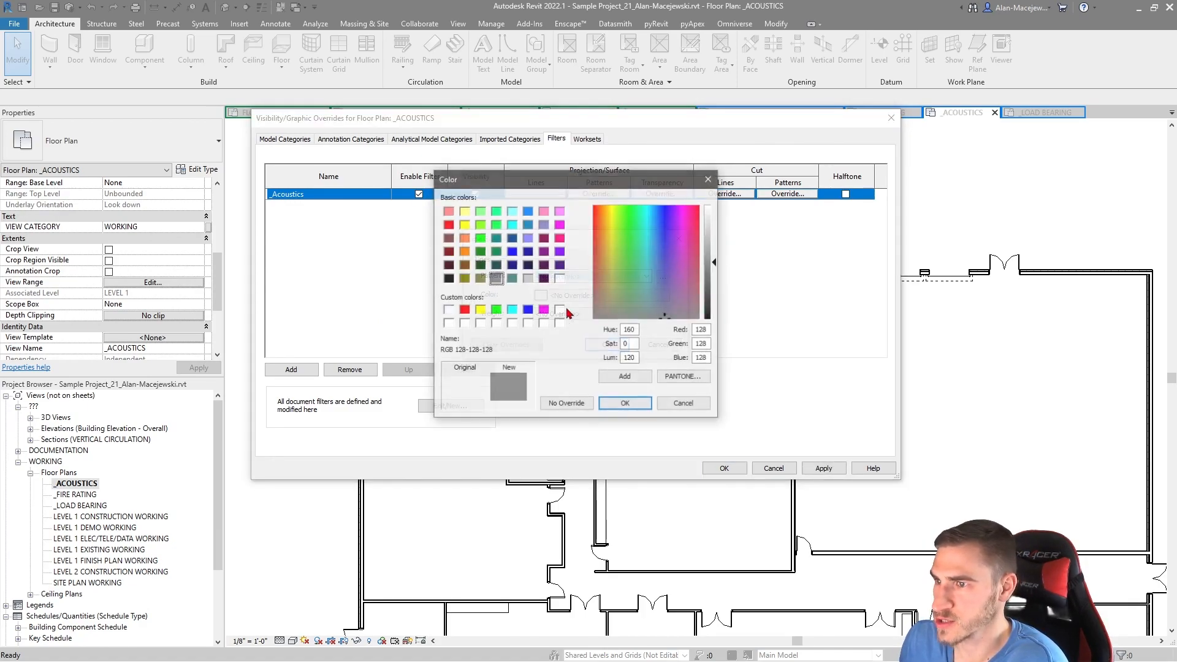
{"action": "left_click", "coordinate": [527, 211]}
{"action": "left_click", "coordinate": [625, 403]}
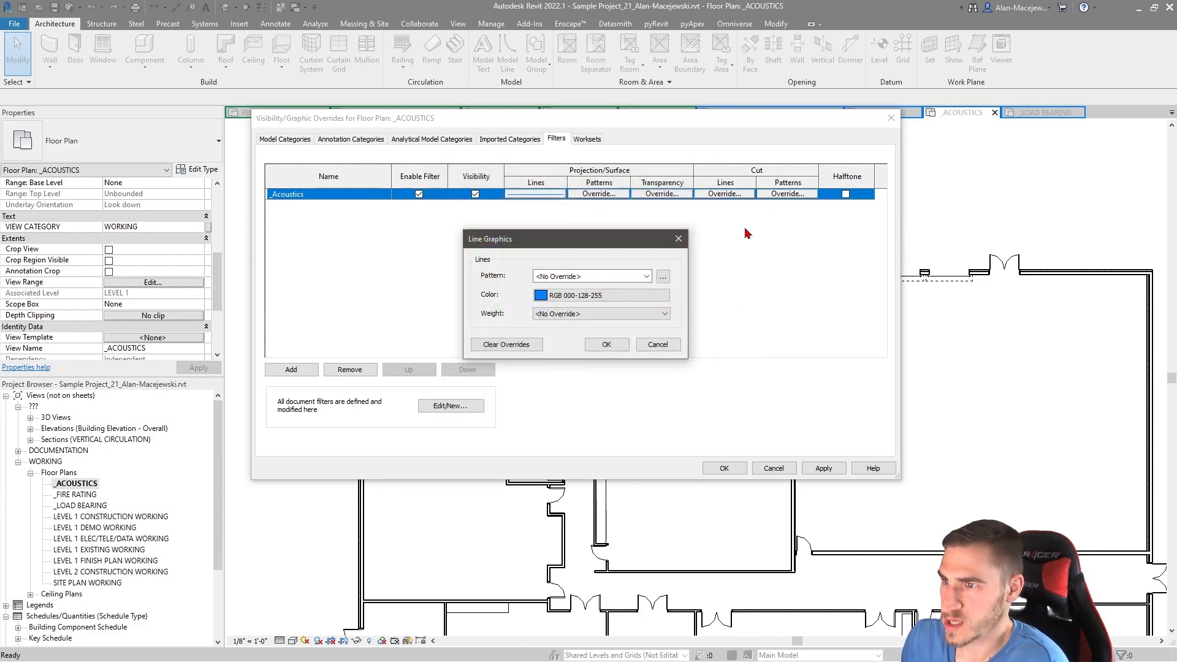
{"action": "key", "text": "Return"}
{"action": "key", "text": "Return"}
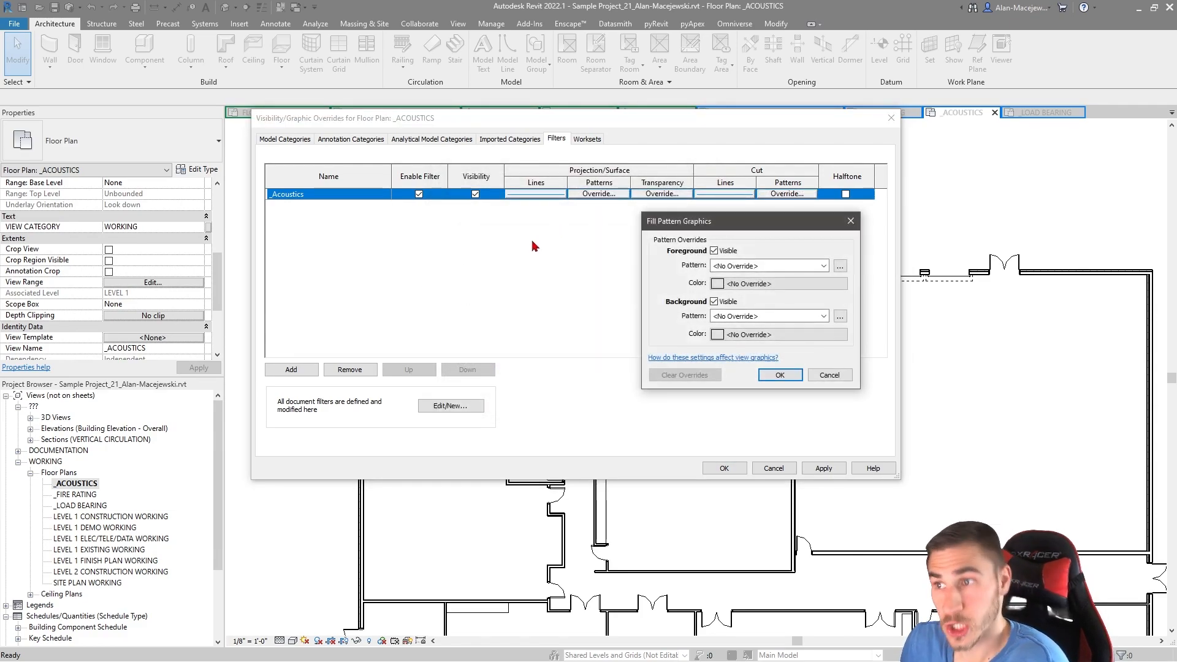
- Set the _Acoustics filter's cut pattern foreground color to blue RGB 000-128-255 and confirm the plan's graphic overrides
{"action": "left_click", "coordinate": [737, 290]}
{"action": "left_click", "coordinate": [716, 212]}
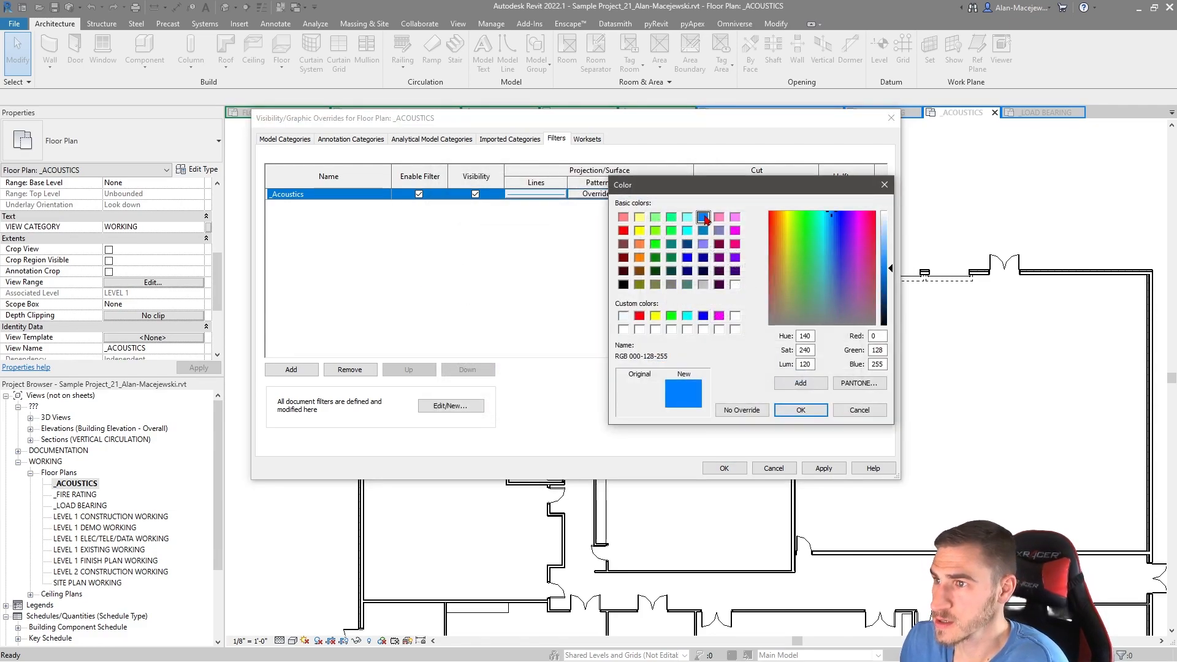
{"action": "left_click", "coordinate": [791, 410]}
{"action": "left_click", "coordinate": [777, 374]}
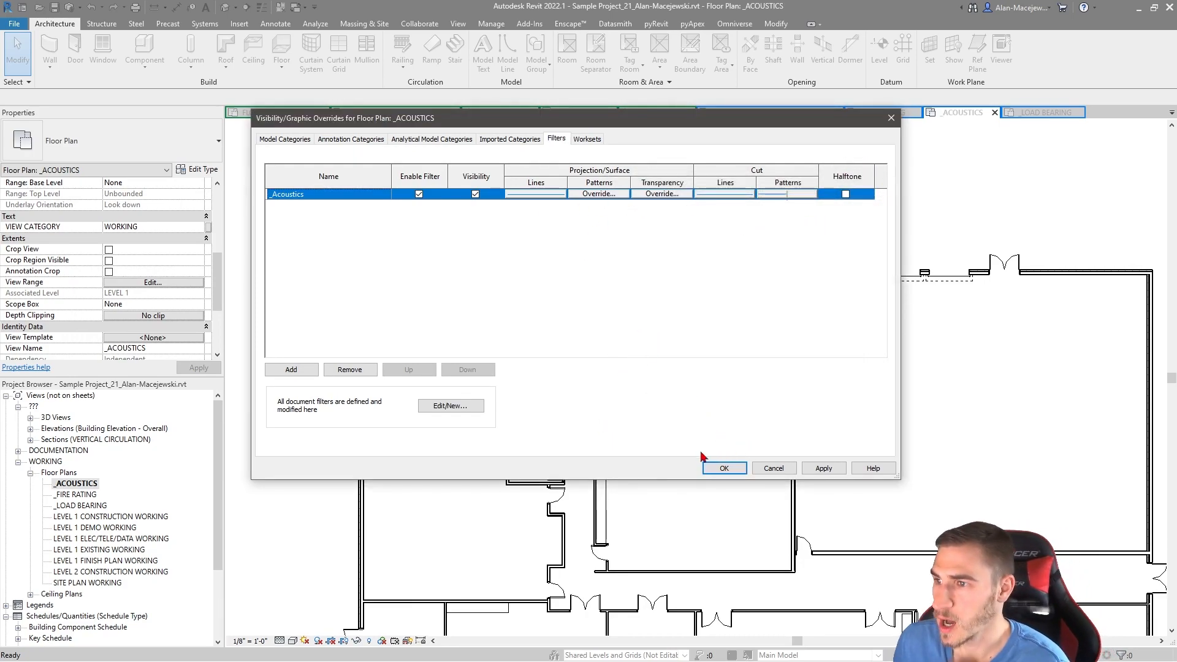
{"action": "left_click", "coordinate": [717, 467]}
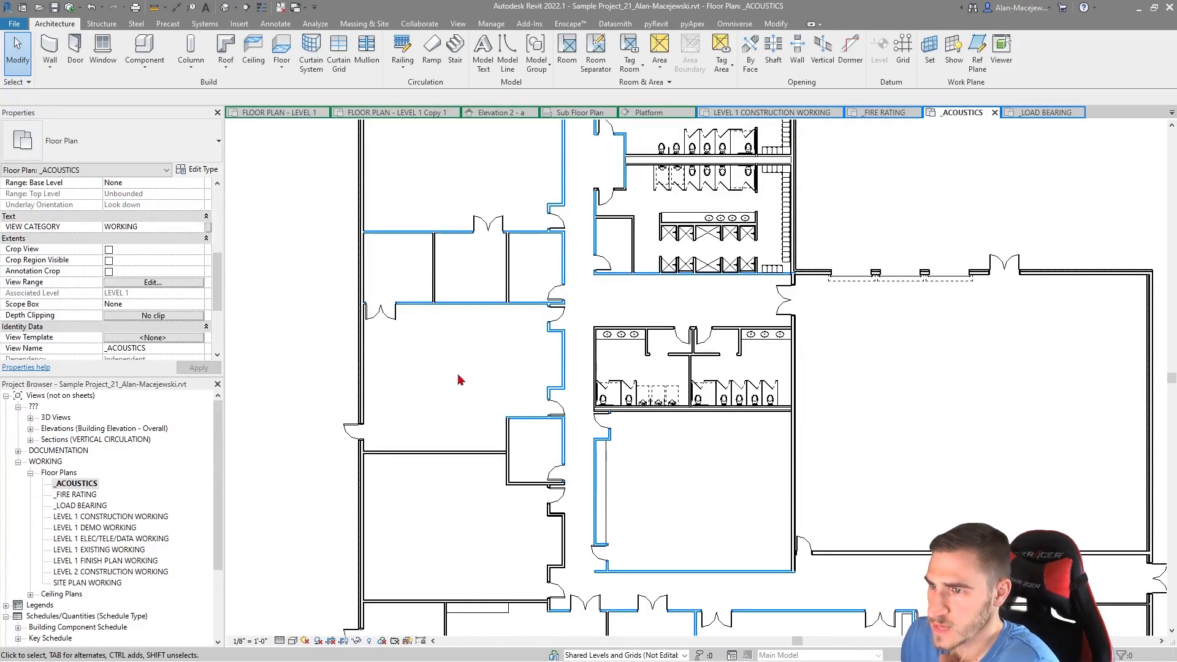
- Examine which corridor, classroom and restroom walls the filter colors in the _ACOUSTICS plan, selecting individual walls around the small corridor room to compare
{"action": "scroll", "coordinate": [693, 294], "scroll_direction": "down", "scroll_amount": 3}
{"action": "middle_click_drag", "start_coordinate": [699, 364], "coordinate": [681, 636]}
{"action": "middle_click_drag", "start_coordinate": [627, 406], "coordinate": [693, 311]}
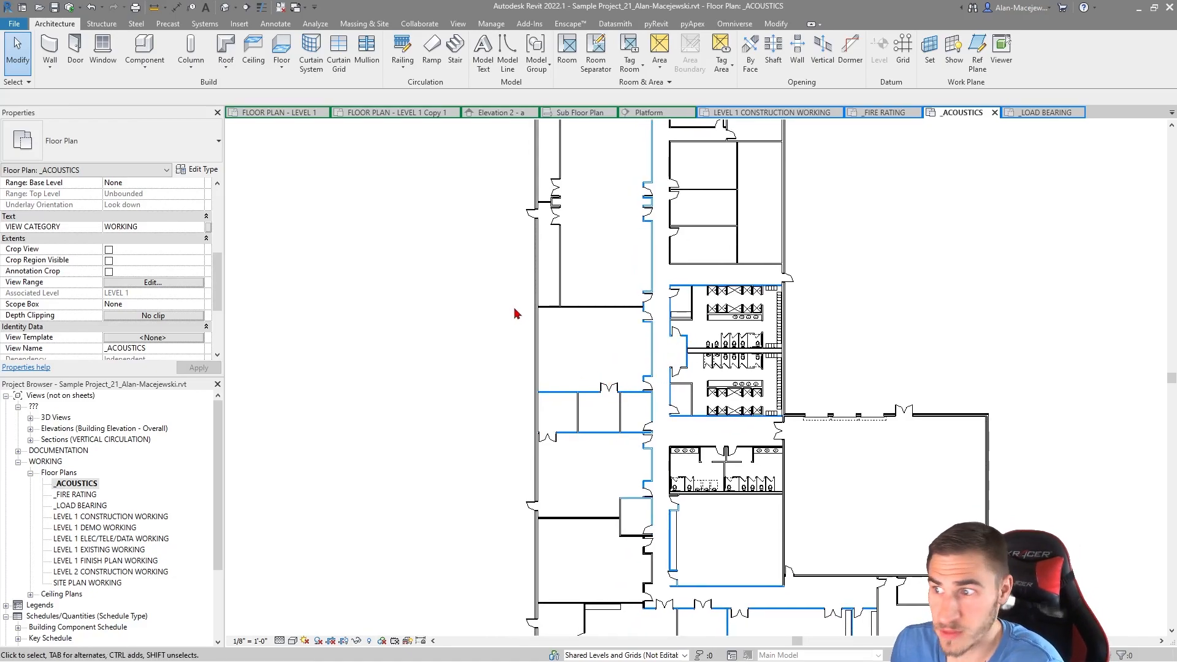
{"action": "scroll", "coordinate": [751, 276], "scroll_direction": "up", "scroll_amount": 3}
{"action": "middle_click_drag", "start_coordinate": [704, 463], "coordinate": [733, 333]}
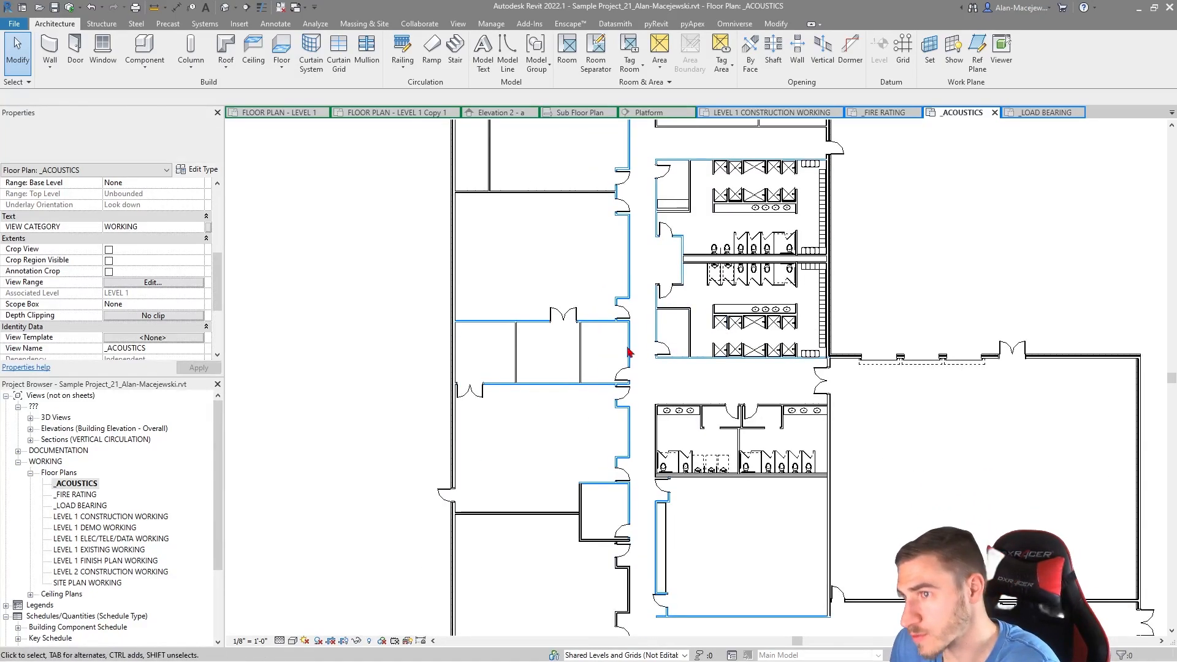
{"action": "scroll", "coordinate": [678, 273], "scroll_direction": "down", "scroll_amount": 2}
{"action": "middle_click_drag", "start_coordinate": [695, 396], "coordinate": [612, 290]}
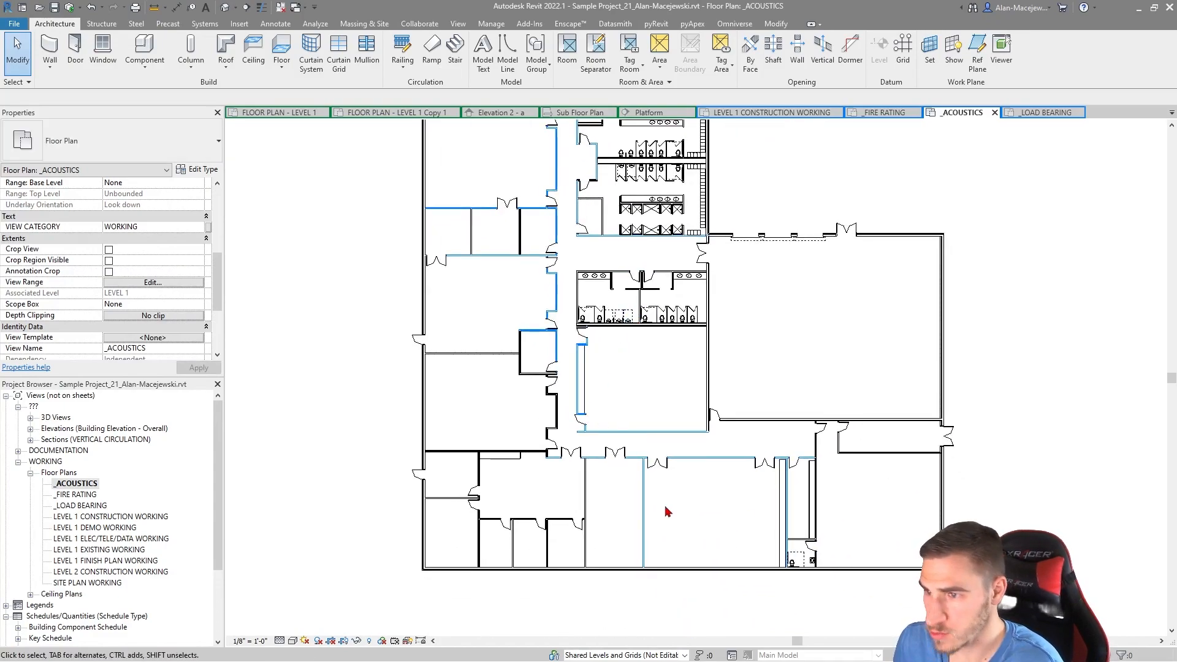
{"action": "middle_click_drag", "start_coordinate": [642, 409], "coordinate": [698, 423]}
{"action": "scroll", "coordinate": [564, 373], "scroll_direction": "up", "scroll_amount": 3}
{"action": "scroll", "coordinate": [570, 288], "scroll_direction": "up", "scroll_amount": 2}
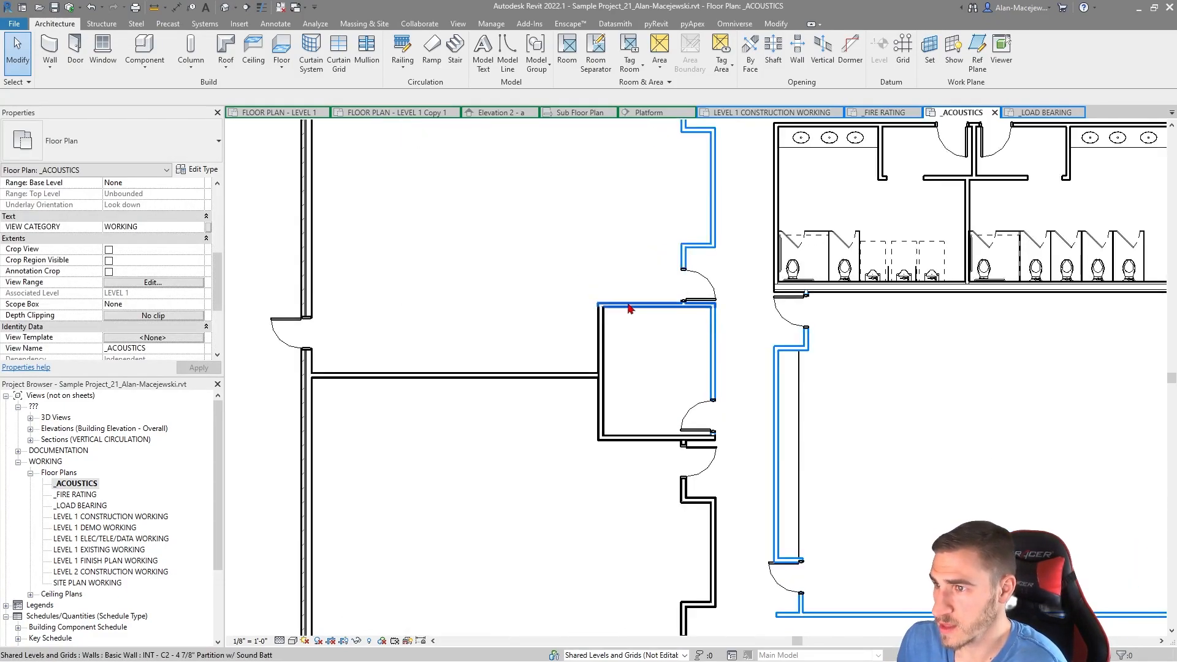
{"action": "scroll", "coordinate": [704, 447], "scroll_direction": "down", "scroll_amount": 1}
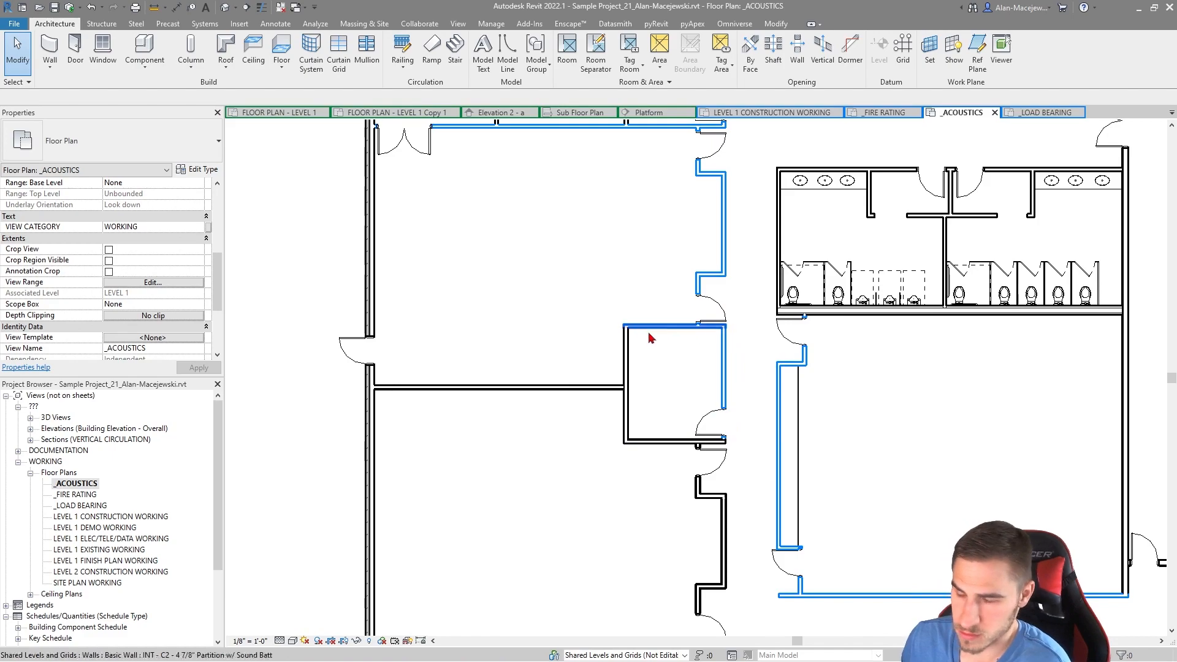
{"action": "scroll", "coordinate": [593, 358], "scroll_direction": "down", "scroll_amount": 2}
{"action": "middle_click_drag", "start_coordinate": [594, 359], "coordinate": [677, 471]}
{"action": "middle_click_drag", "start_coordinate": [535, 344], "coordinate": [567, 320]}
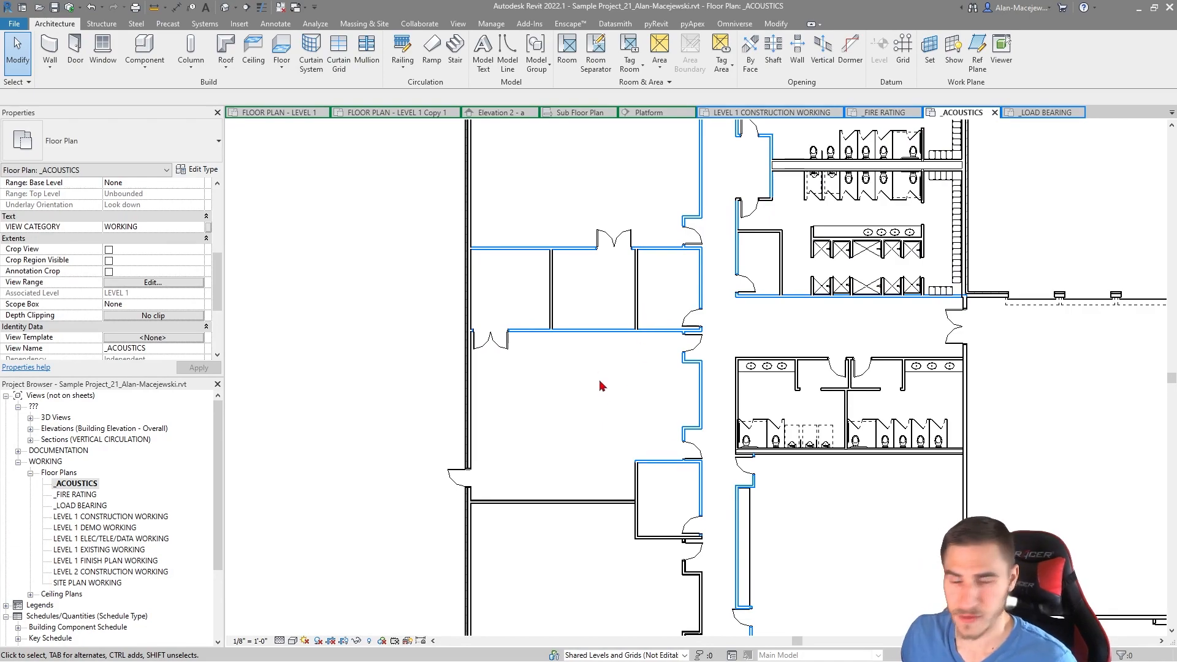
{"action": "middle_click_drag", "start_coordinate": [612, 429], "coordinate": [596, 404]}
{"action": "scroll", "coordinate": [696, 405], "scroll_direction": "up", "scroll_amount": 4}
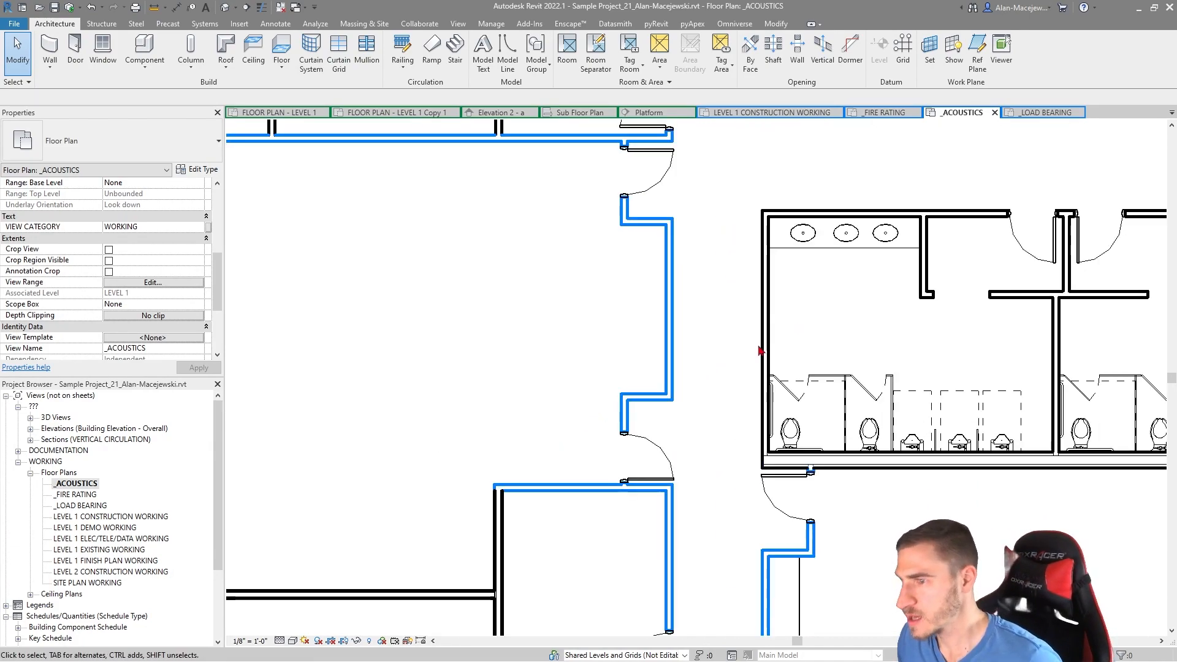
{"action": "scroll", "coordinate": [690, 456], "scroll_direction": "down", "scroll_amount": 4}
{"action": "scroll", "coordinate": [558, 376], "scroll_direction": "down", "scroll_amount": 2}
{"action": "middle_click_drag", "start_coordinate": [646, 328], "coordinate": [688, 502]}
{"action": "middle_click_drag", "start_coordinate": [614, 348], "coordinate": [627, 220]}
{"action": "middle_click_drag", "start_coordinate": [699, 565], "coordinate": [683, 488]}
{"action": "scroll", "coordinate": [659, 400], "scroll_direction": "up", "scroll_amount": 4}
{"action": "middle_click_drag", "start_coordinate": [731, 576], "coordinate": [657, 349]}
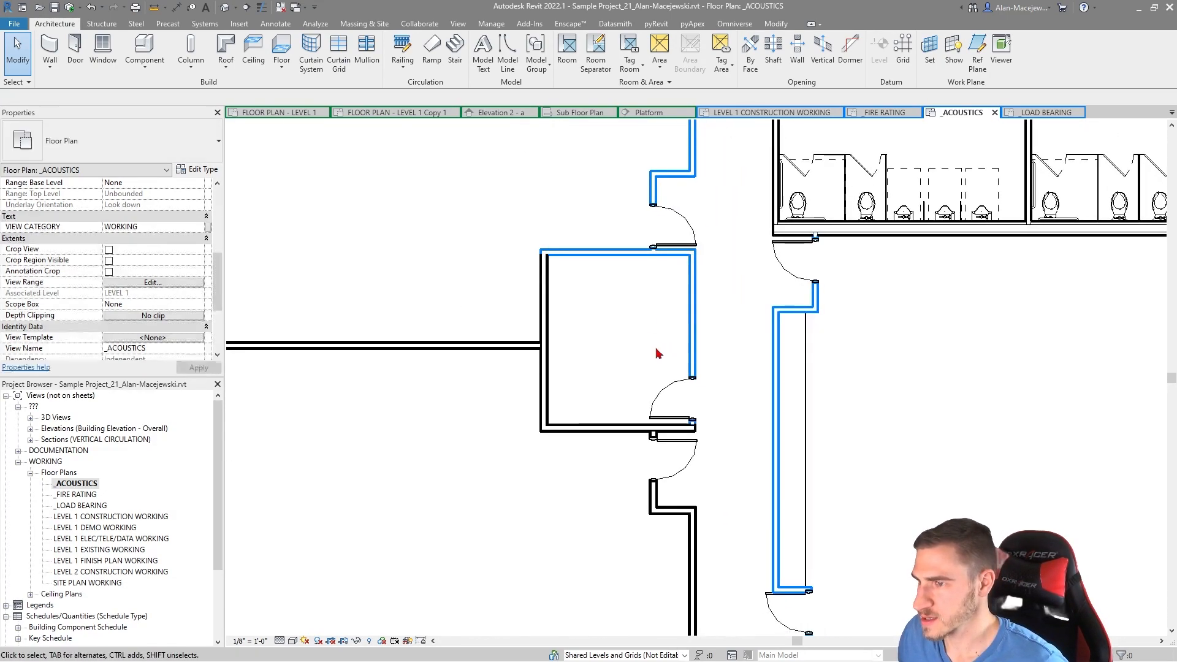
{"action": "left_click", "coordinate": [555, 256]}
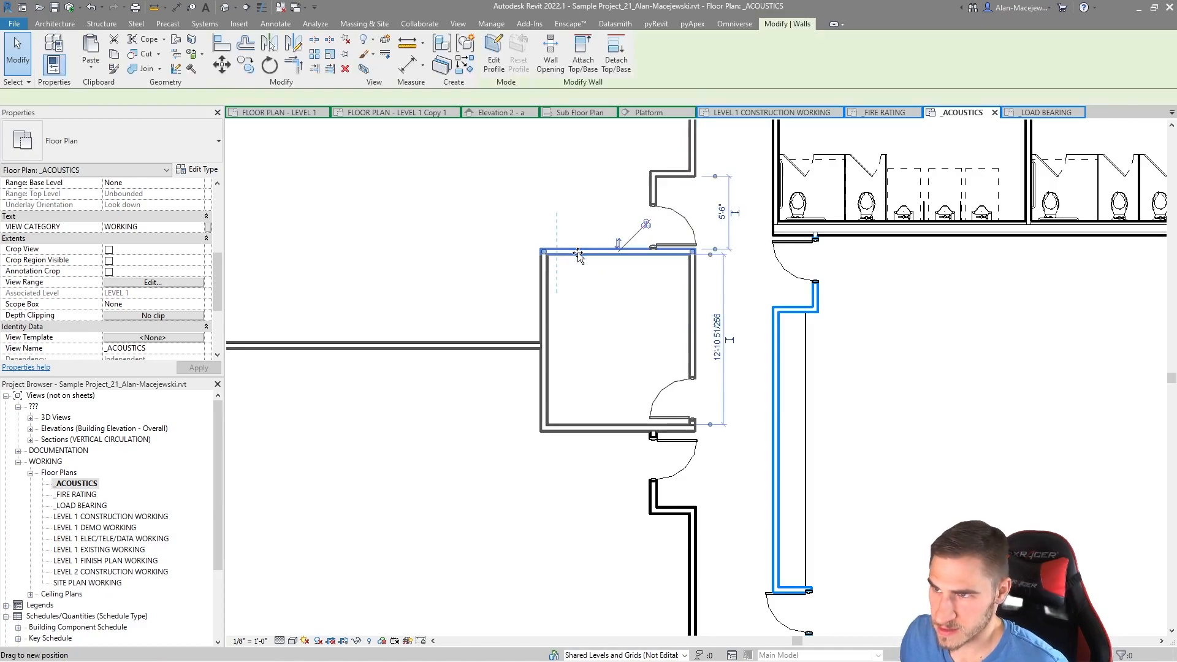
{"action": "left_click", "coordinate": [606, 473]}
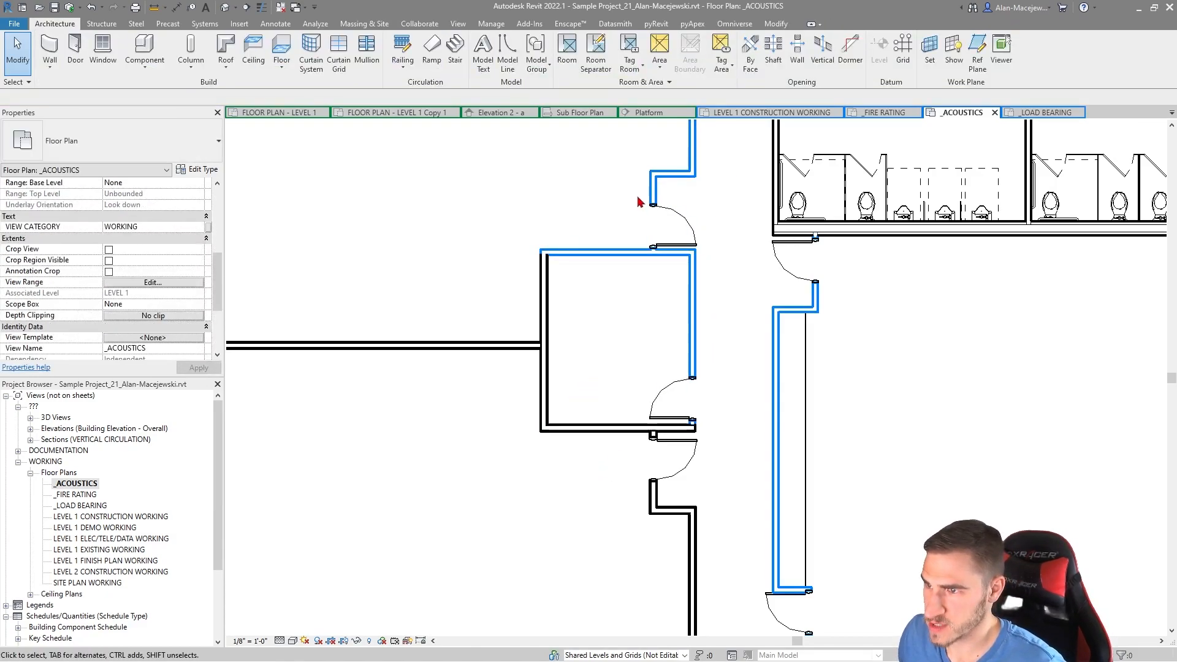
{"action": "left_click", "coordinate": [668, 510]}
{"action": "scroll", "coordinate": [713, 408], "scroll_direction": "down", "scroll_amount": 1}
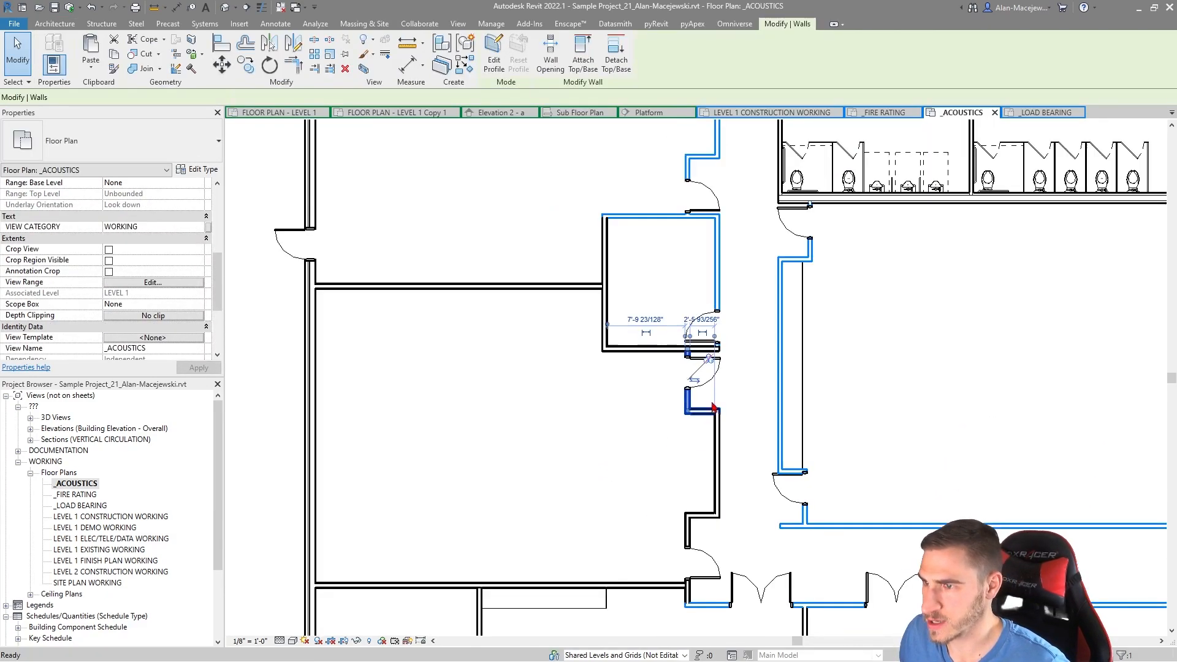
{"action": "scroll", "coordinate": [713, 408], "scroll_direction": "down", "scroll_amount": 1}
{"action": "key", "text": "Escape"}
{"action": "left_click", "coordinate": [773, 25]}
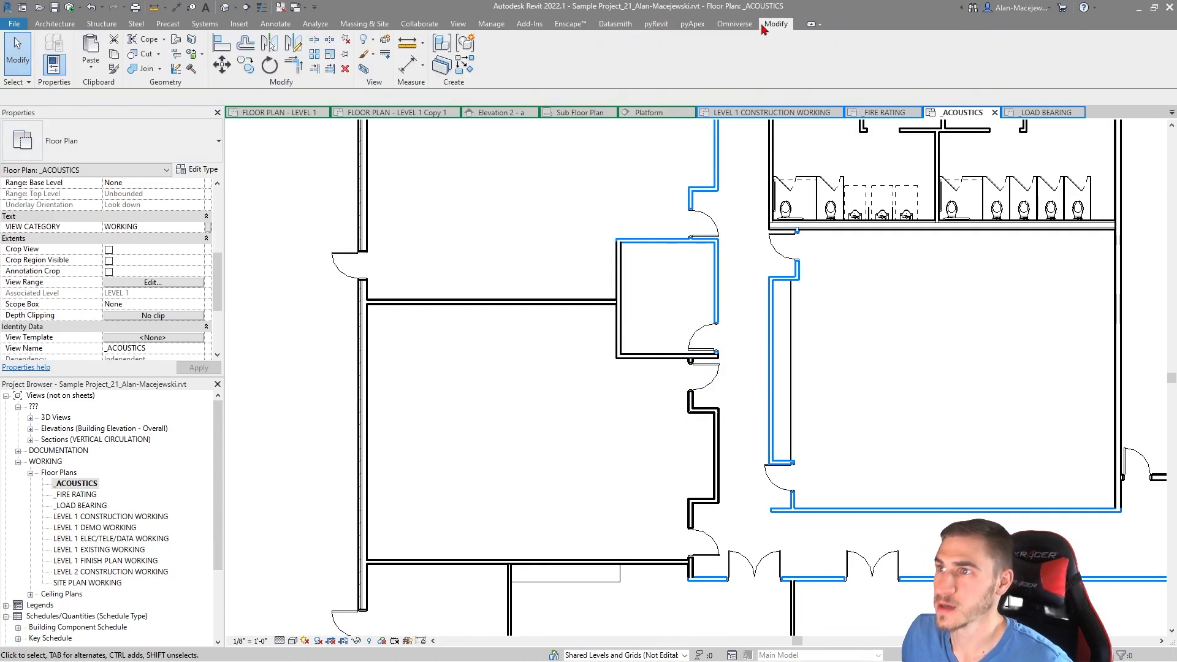
{"action": "left_click", "coordinate": [114, 68]}
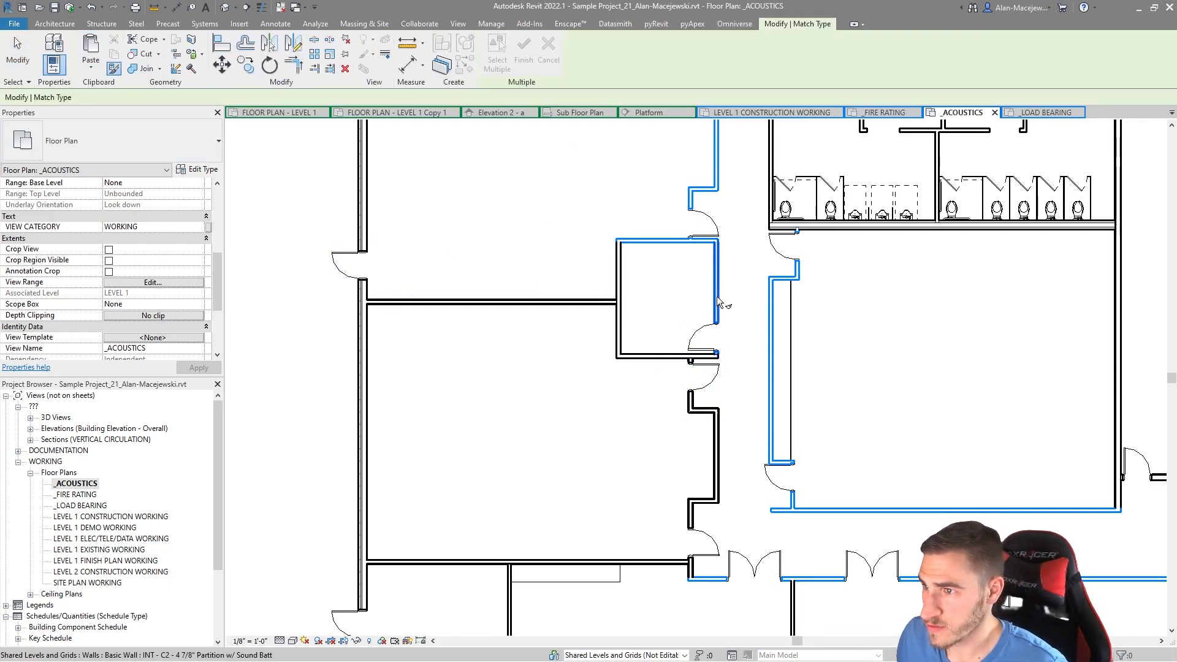
{"action": "scroll", "coordinate": [730, 462], "scroll_direction": "up", "scroll_amount": 2}
{"action": "key", "text": "Escape"}
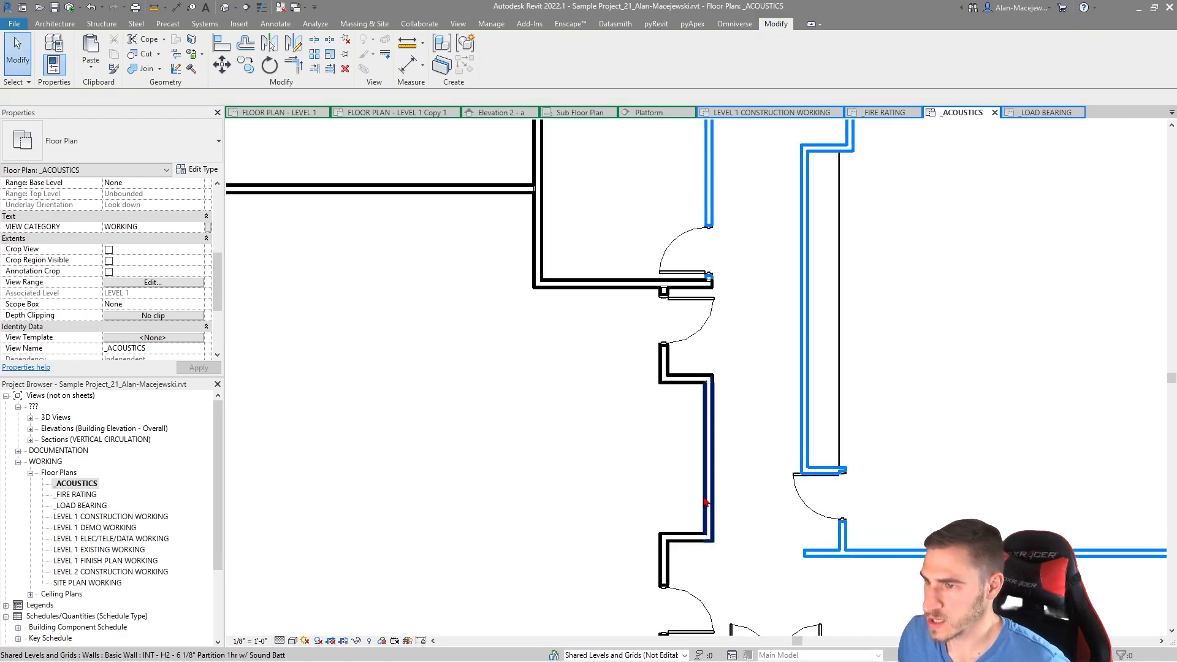
- Set WA_STC_NUM to 50 in the type properties of the uncolored INT - H2 - 6 1/8" Partition 1hr w/ Sound Batt corridor wall
{"action": "left_click", "coordinate": [716, 456]}
{"action": "left_click", "coordinate": [212, 168]}
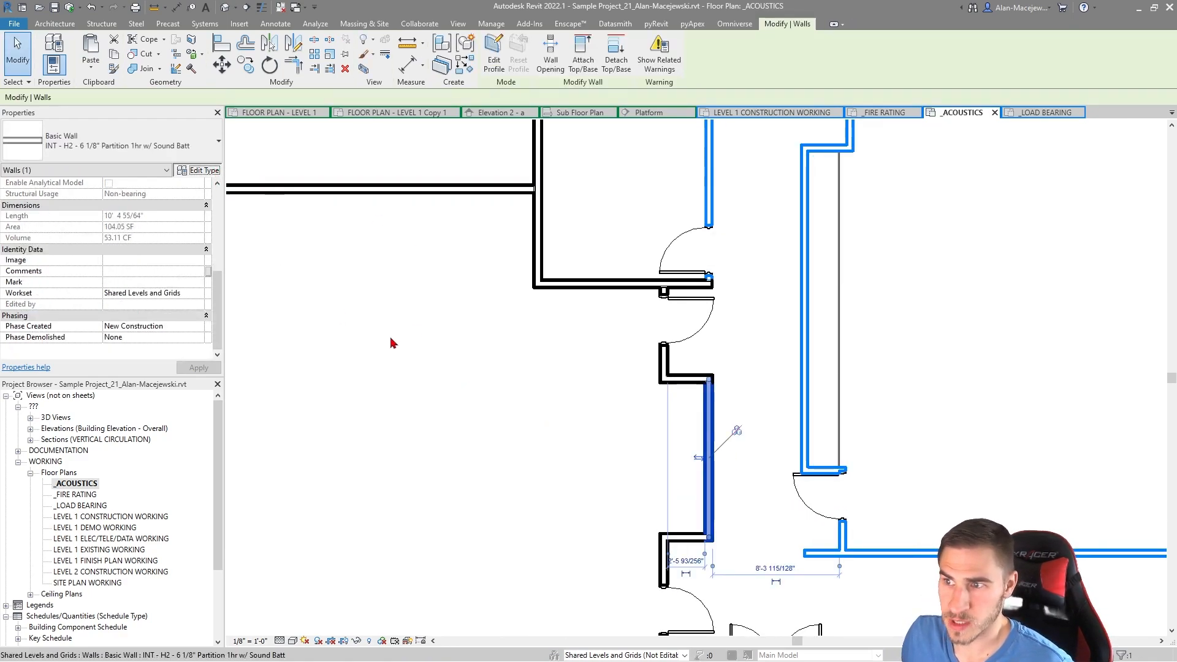
{"action": "scroll", "coordinate": [578, 452], "scroll_direction": "down", "scroll_amount": 3}
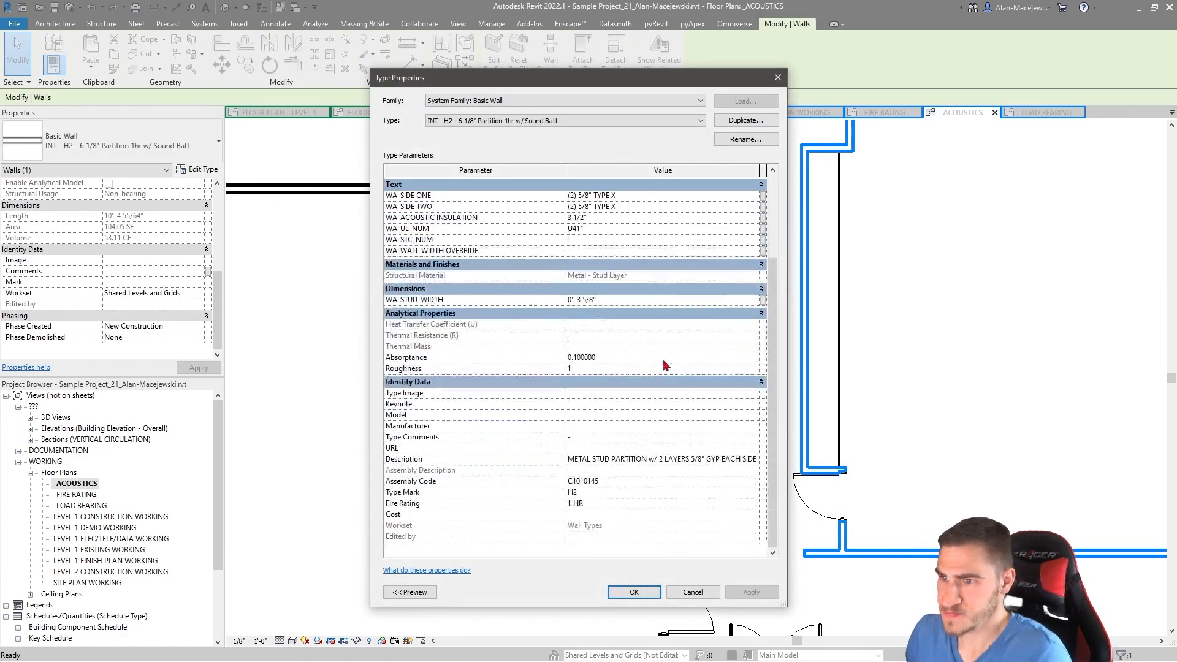
{"action": "scroll", "coordinate": [509, 365], "scroll_direction": "up", "scroll_amount": 2}
{"action": "left_click", "coordinate": [641, 296]}
{"action": "type", "text": "50"}
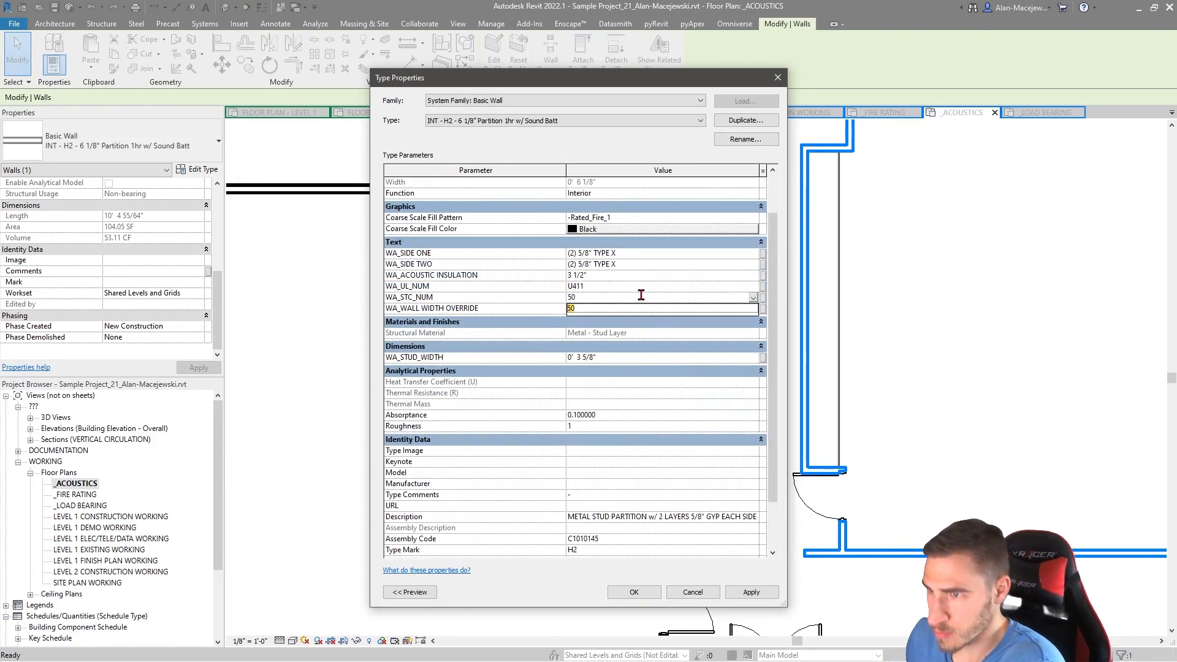
{"action": "left_click", "coordinate": [637, 593]}
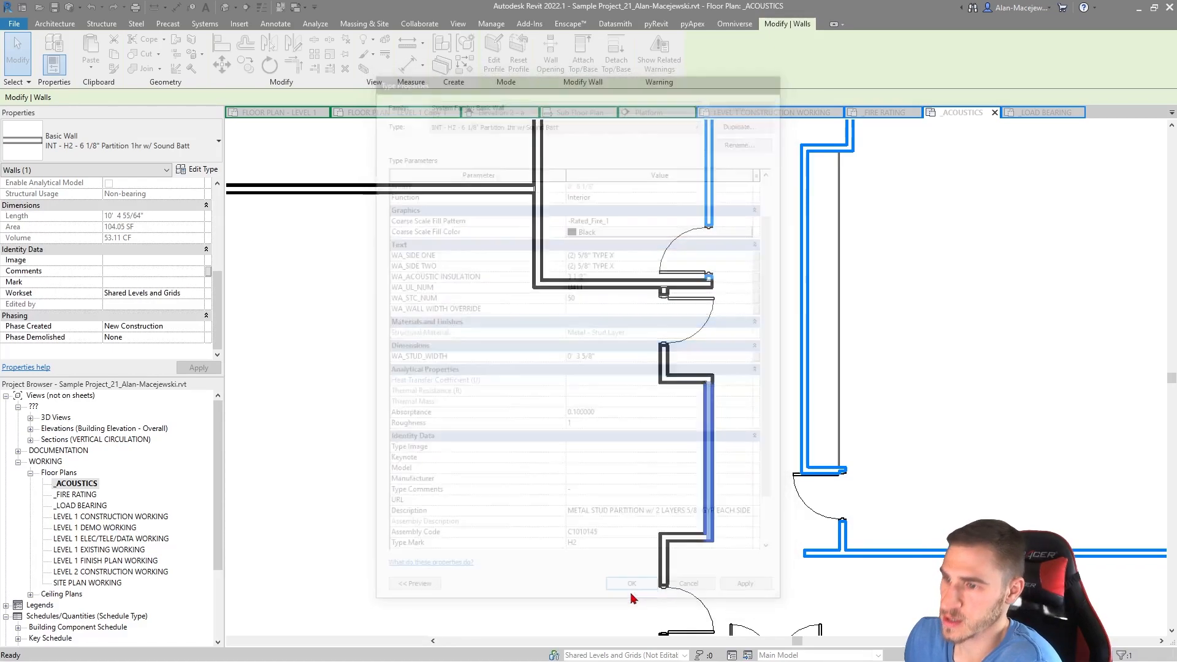
{"action": "scroll", "coordinate": [542, 367], "scroll_direction": "down", "scroll_amount": 2}
{"action": "left_click", "coordinate": [678, 447]}
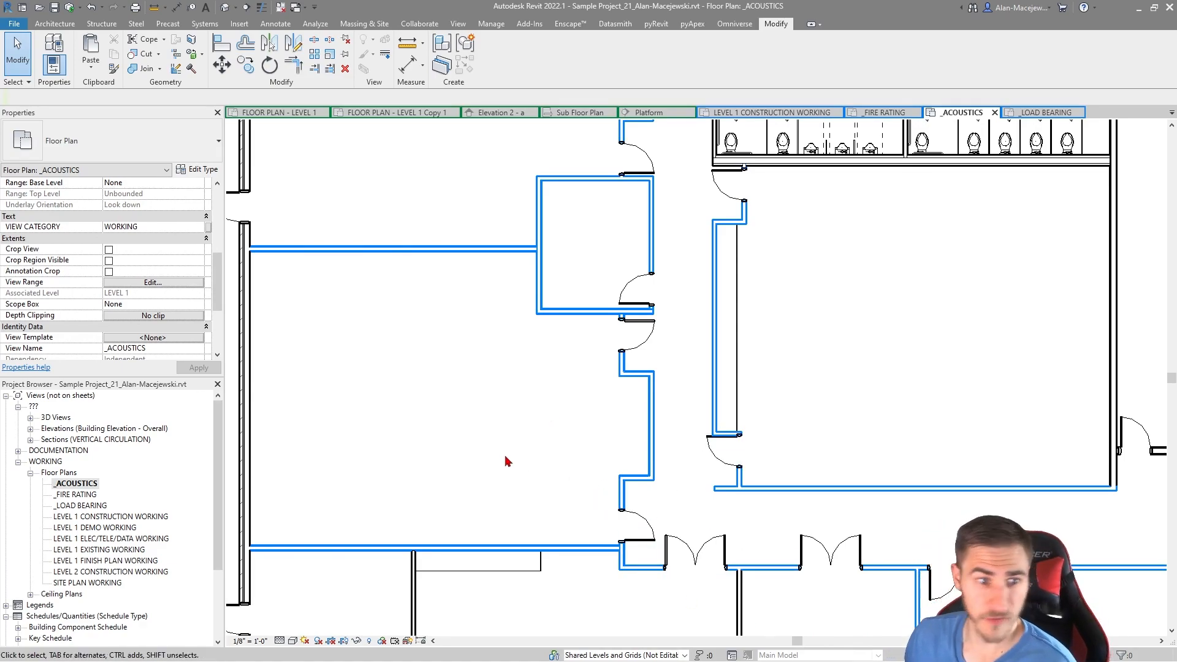
{"action": "left_click", "coordinate": [643, 335]}
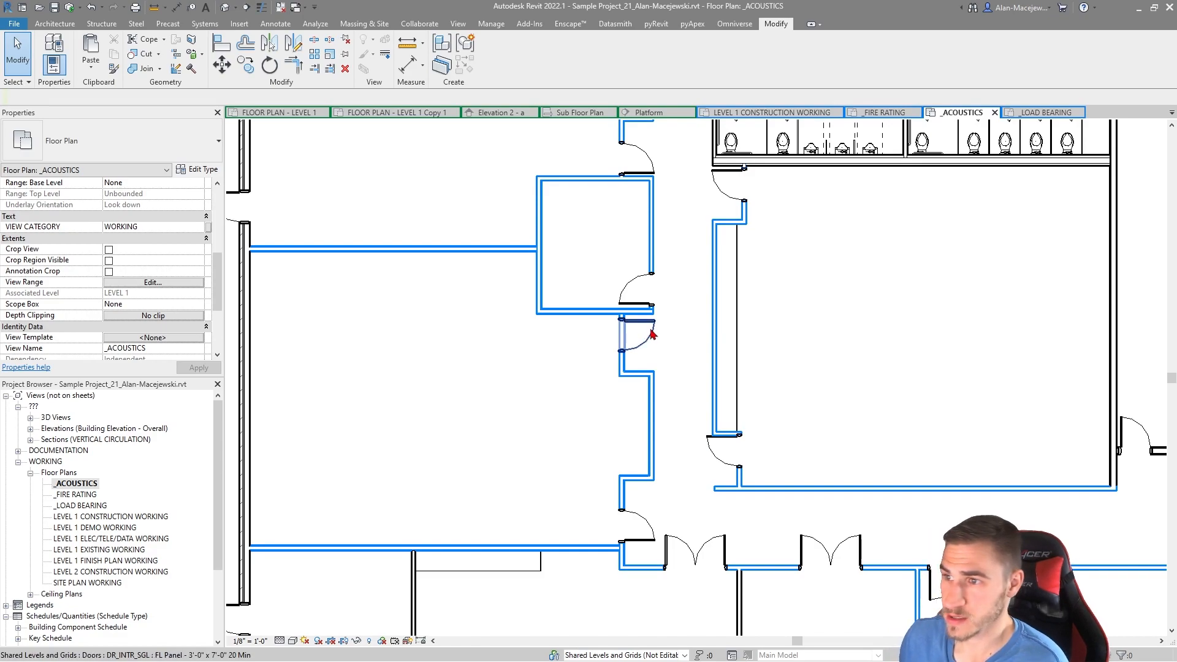
{"action": "left_click", "coordinate": [423, 407]}
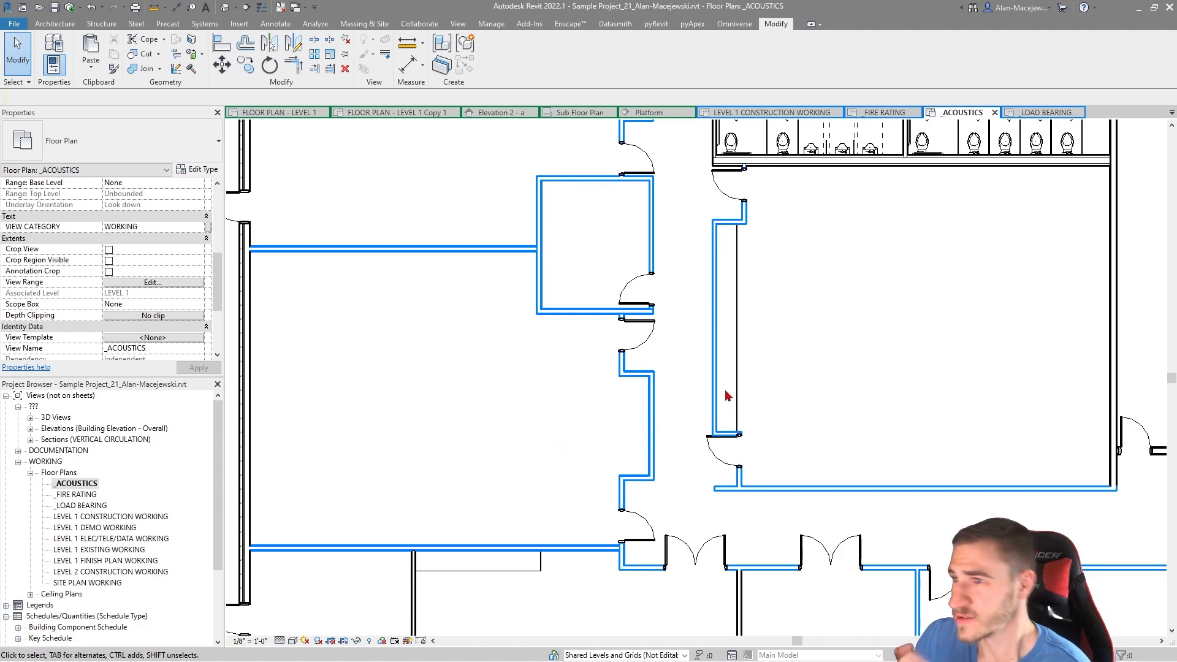
- Match the type of the short uncolored door wall beside the restrooms to the adjoining blue corridor wall
{"action": "middle_click_drag", "start_coordinate": [689, 300], "coordinate": [697, 429]}
{"action": "scroll", "coordinate": [703, 422], "scroll_direction": "down", "scroll_amount": 1}
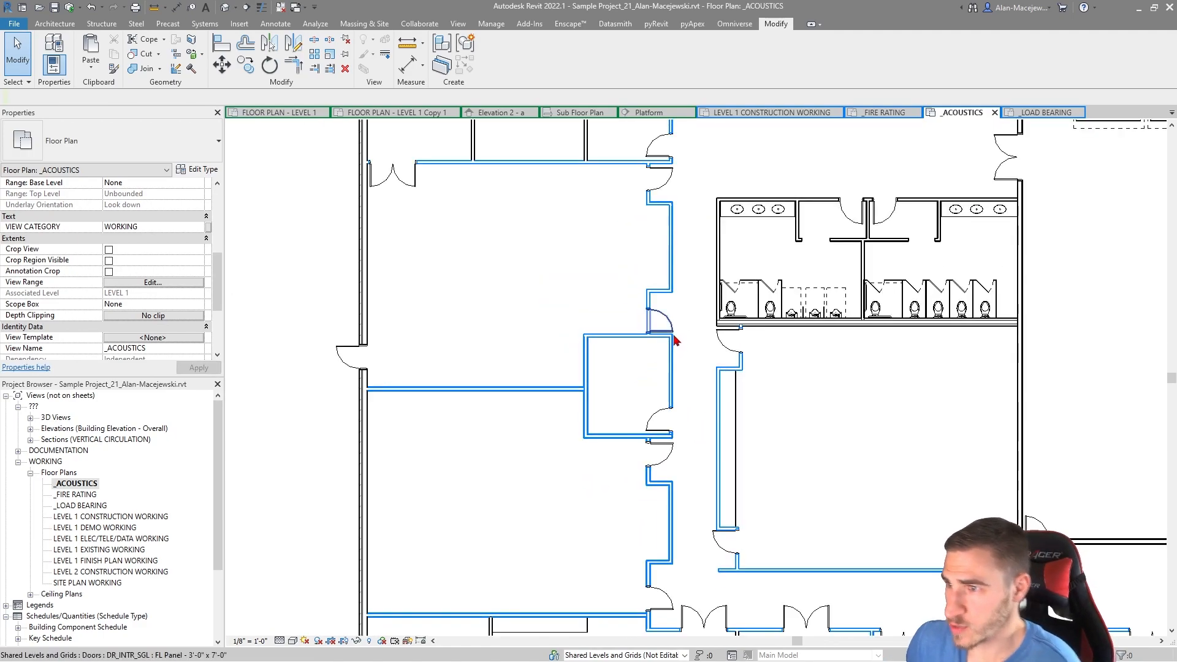
{"action": "middle_click_drag", "start_coordinate": [673, 340], "coordinate": [670, 360]}
{"action": "middle_click_drag", "start_coordinate": [580, 156], "coordinate": [591, 349]}
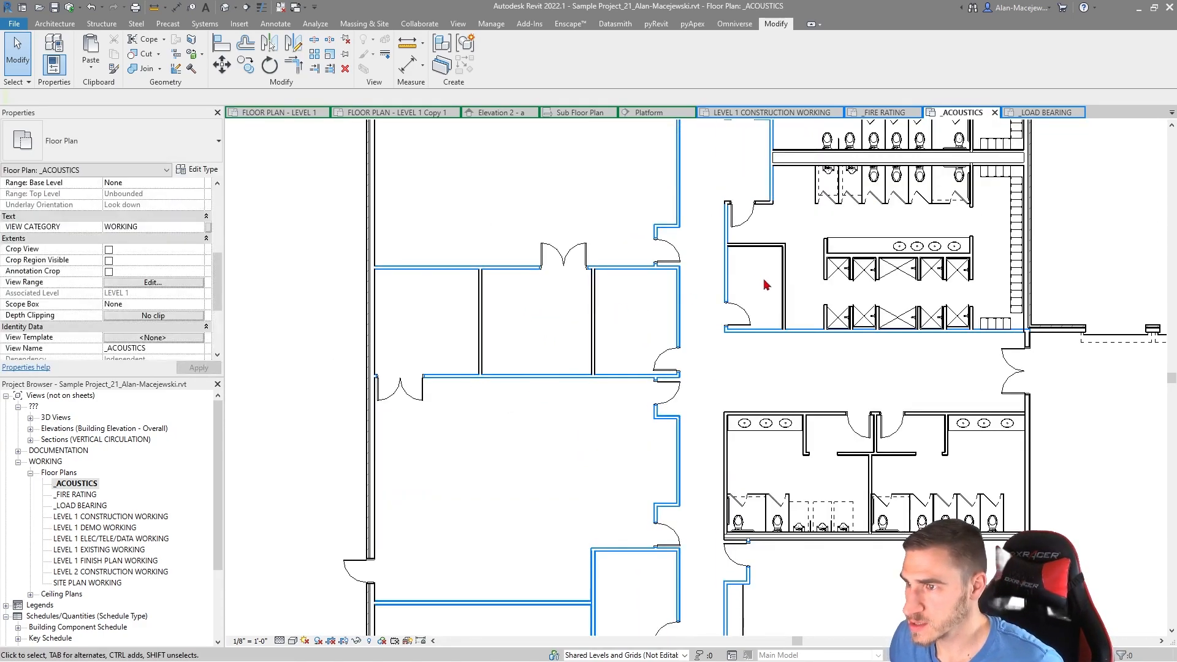
{"action": "middle_click_drag", "start_coordinate": [752, 166], "coordinate": [745, 354]}
{"action": "scroll", "coordinate": [742, 350], "scroll_direction": "up", "scroll_amount": 5}
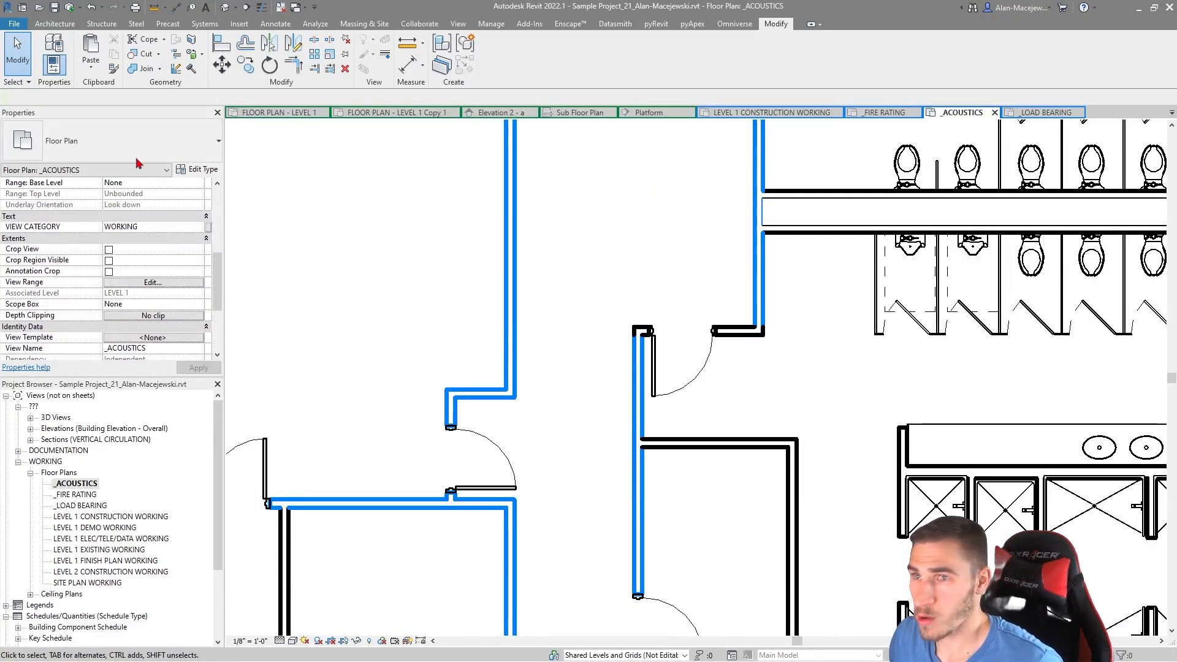
{"action": "left_click", "coordinate": [118, 72]}
{"action": "left_click", "coordinate": [760, 311]}
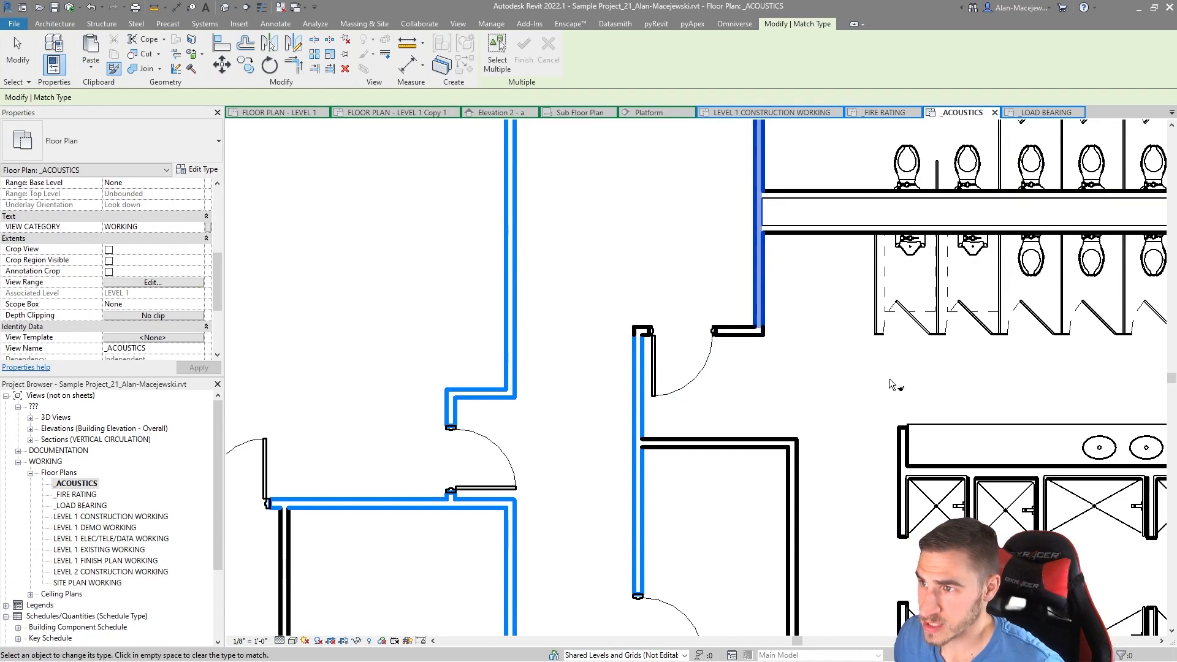
{"action": "left_click", "coordinate": [734, 336]}
{"action": "key", "text": "Escape"}
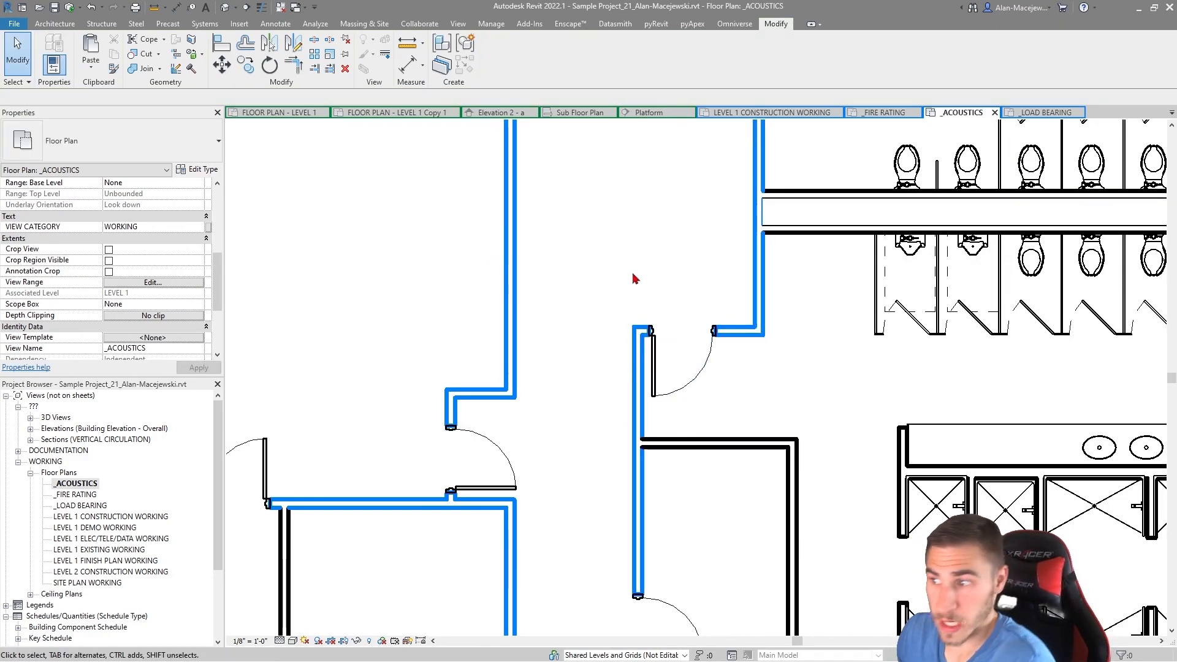
- Review the blue acoustic walls along the corridor from the restrooms down to the lower rooms
{"action": "scroll", "coordinate": [634, 279], "scroll_direction": "down", "scroll_amount": 2}
{"action": "scroll", "coordinate": [598, 291], "scroll_direction": "down", "scroll_amount": 1}
{"action": "scroll", "coordinate": [595, 309], "scroll_direction": "down", "scroll_amount": 1}
{"action": "middle_click_drag", "start_coordinate": [595, 308], "coordinate": [491, 262]}
{"action": "middle_click_drag", "start_coordinate": [762, 473], "coordinate": [777, 370]}
{"action": "scroll", "coordinate": [778, 370], "scroll_direction": "down", "scroll_amount": 1}
{"action": "middle_click_drag", "start_coordinate": [724, 533], "coordinate": [760, 429]}
{"action": "scroll", "coordinate": [760, 429], "scroll_direction": "down", "scroll_amount": 1}
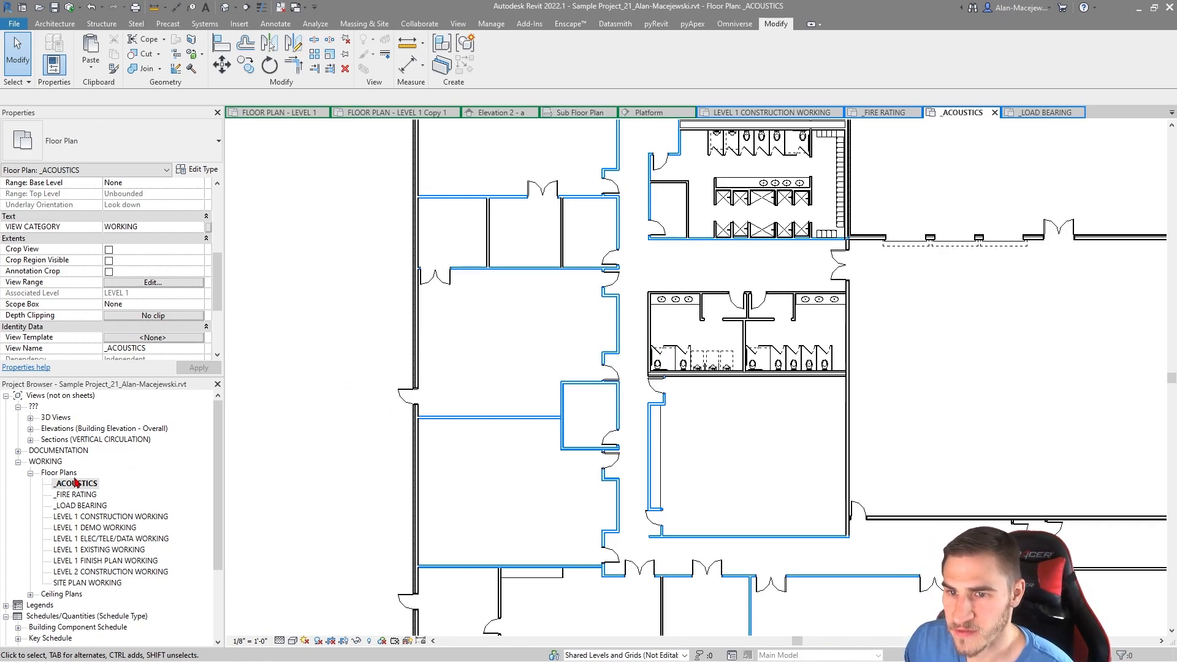
- Open the _LOAD BEARING floor plan
{"action": "double_click", "coordinate": [79, 505]}
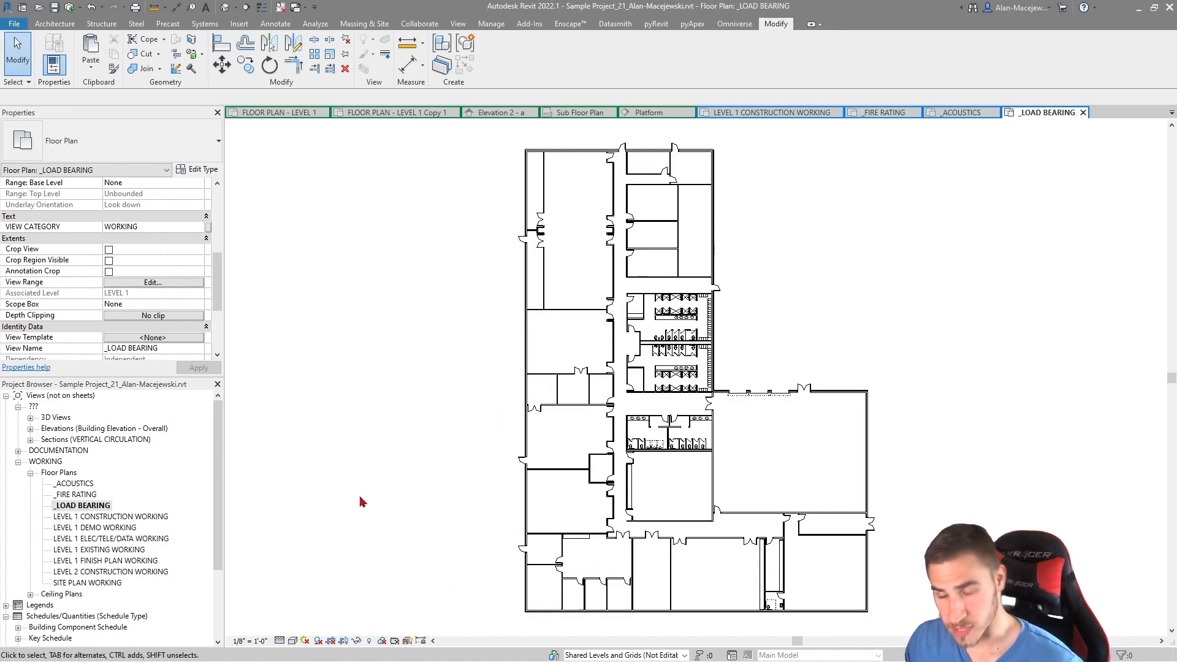
{"action": "middle_click_drag", "start_coordinate": [367, 473], "coordinate": [367, 474]}
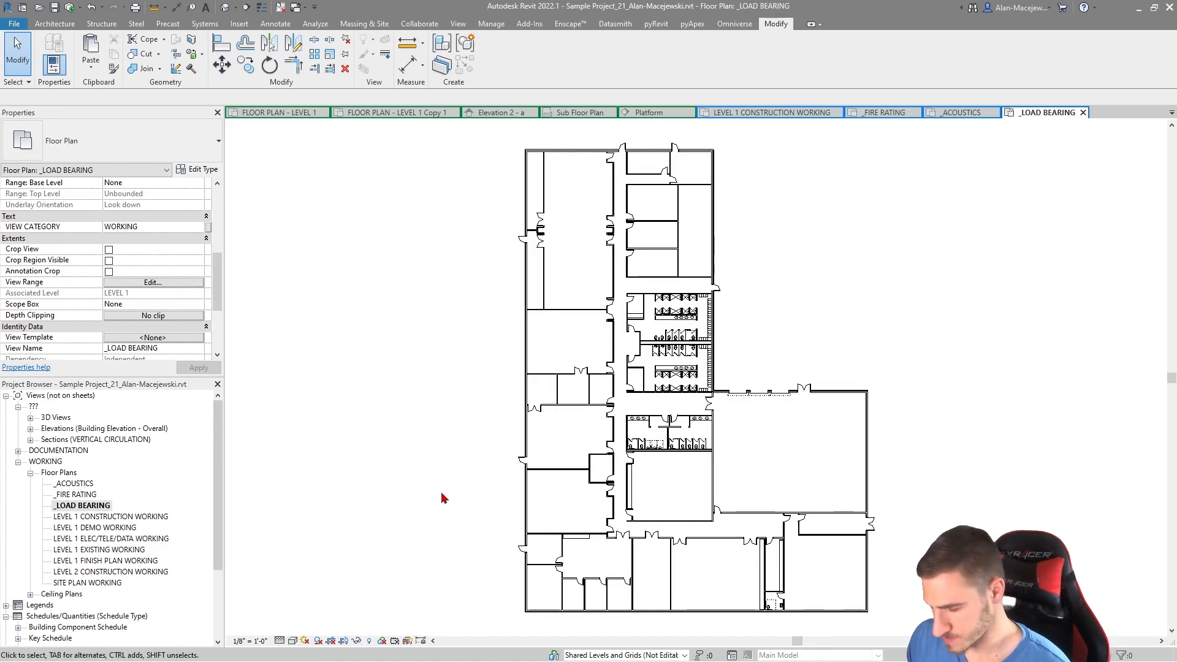
- Create a rule-based view filter named _Load Bearing that includes only the Walls category
{"action": "key", "text": "v"}
{"action": "key", "text": "g"}
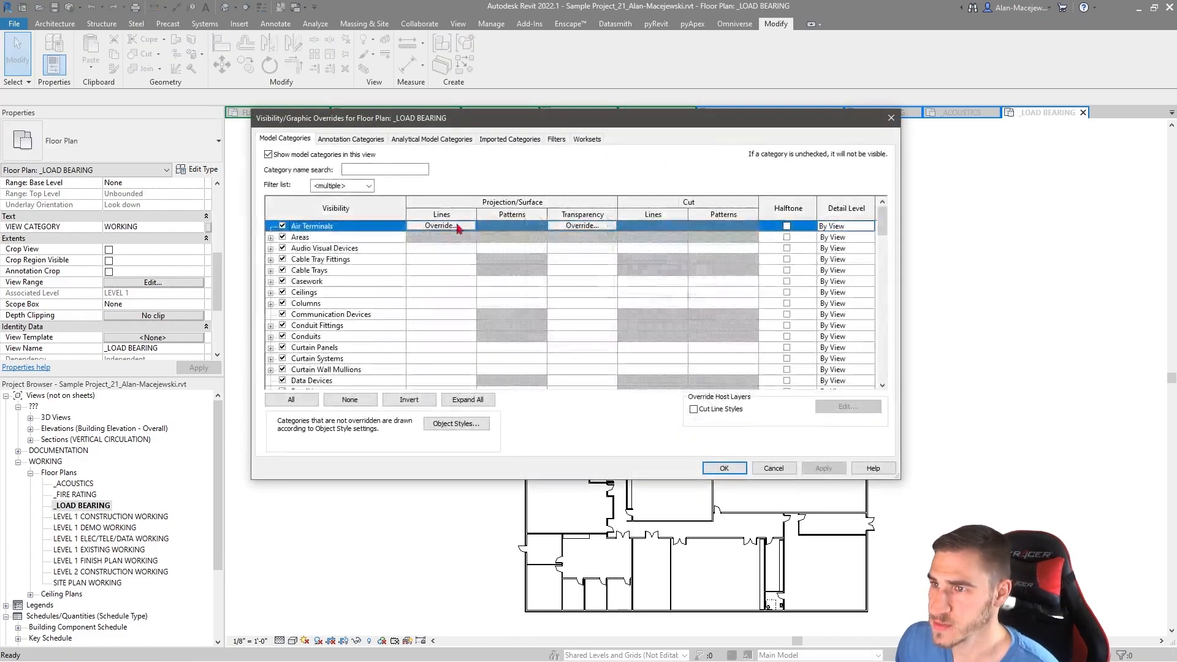
{"action": "left_click", "coordinate": [558, 140]}
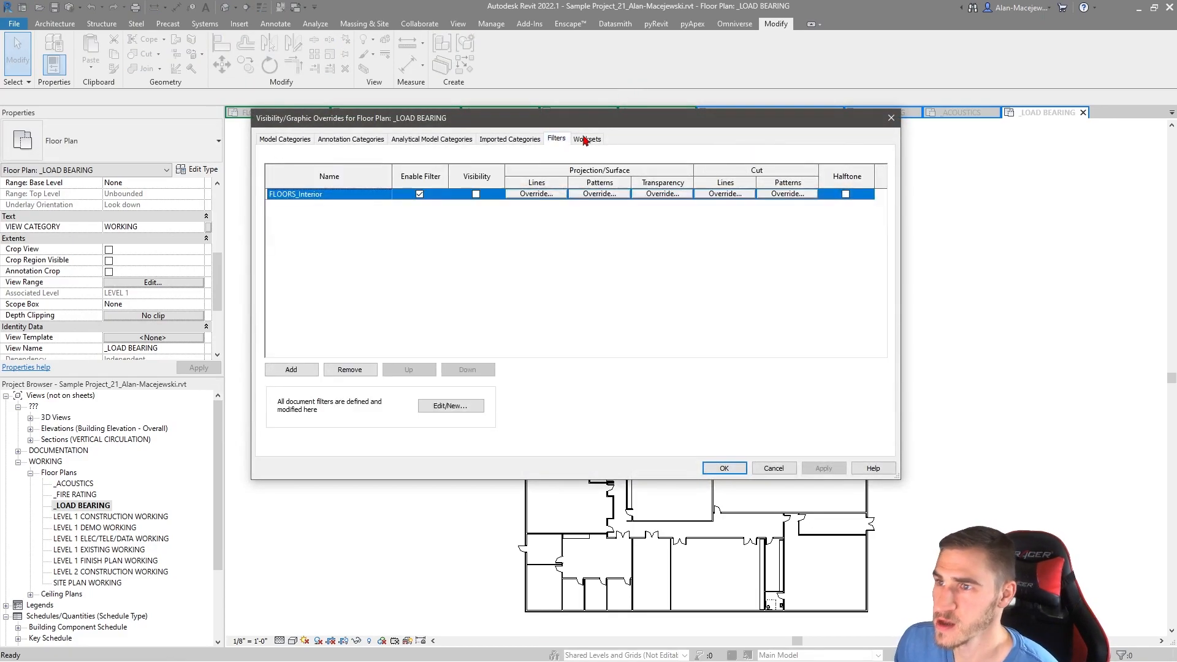
{"action": "left_click", "coordinate": [308, 372]}
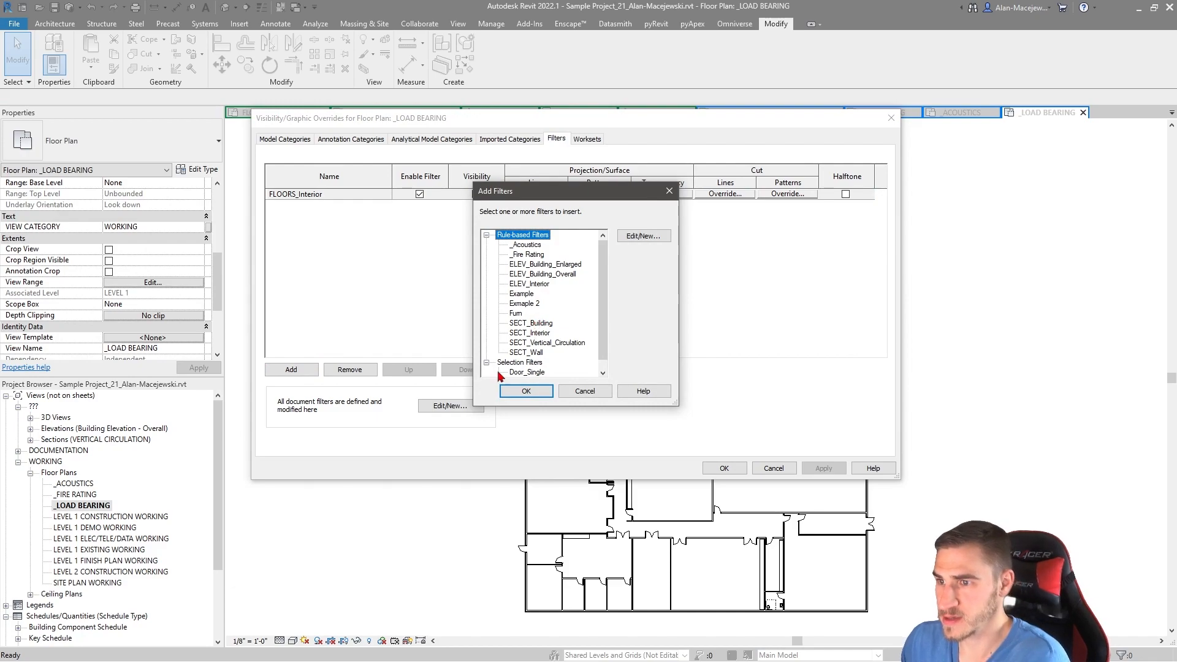
{"action": "left_click", "coordinate": [590, 394]}
{"action": "left_click", "coordinate": [449, 406]}
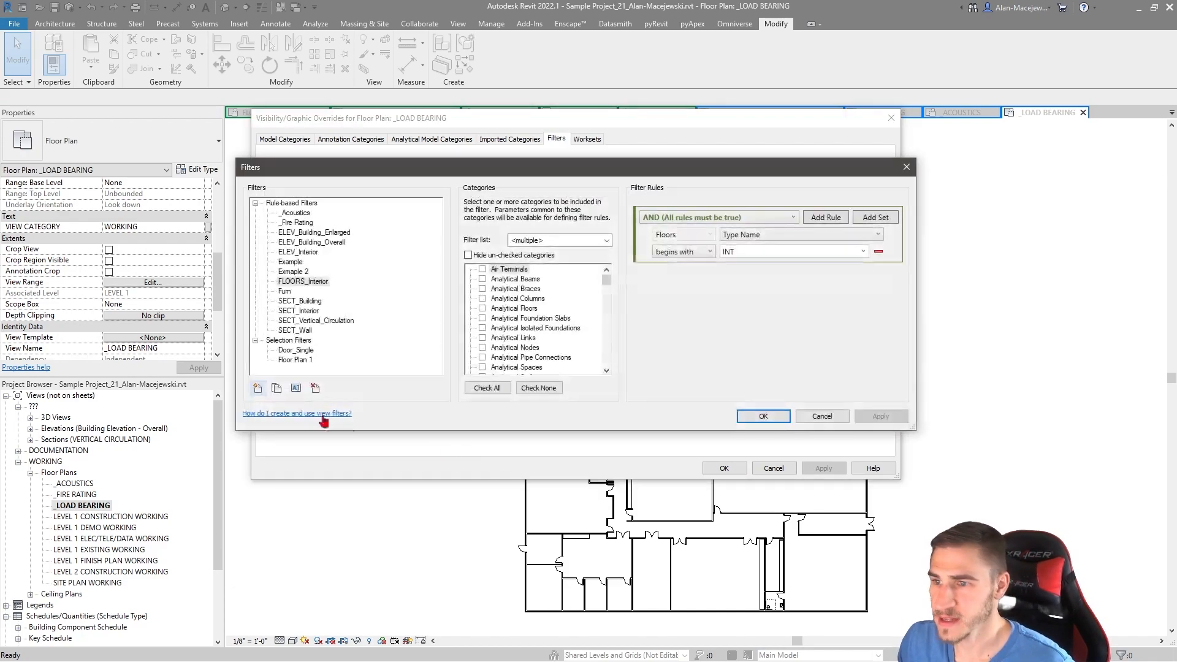
{"action": "left_click", "coordinate": [258, 388]}
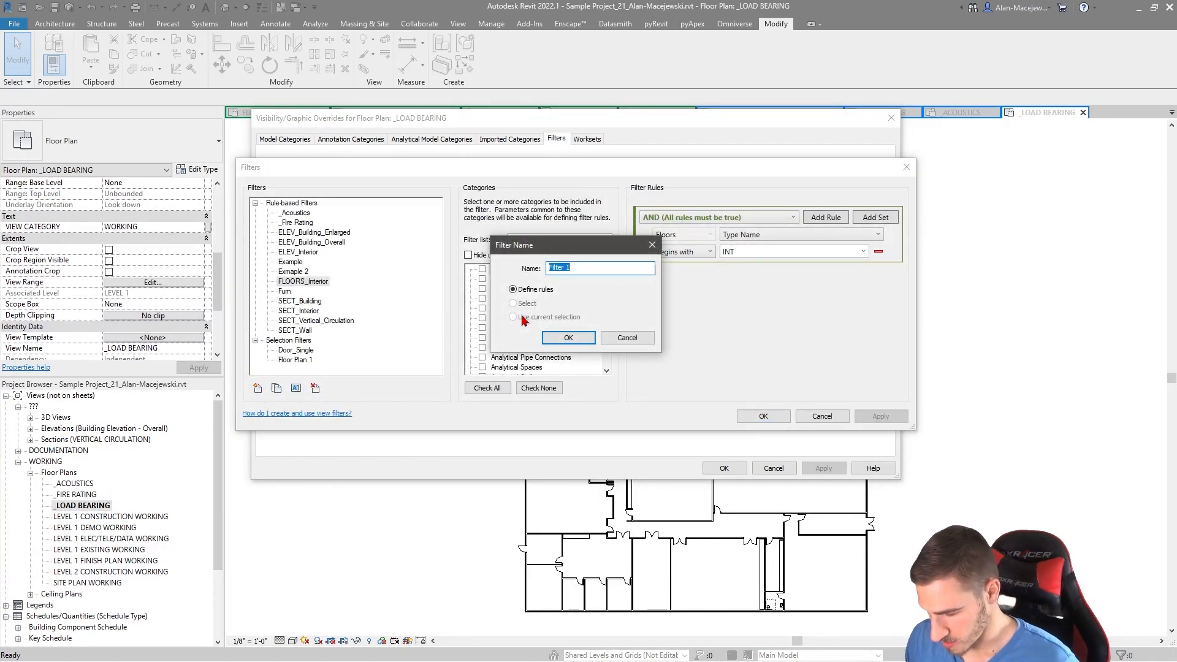
{"action": "type", "text": "_Load Bearing"}
{"action": "key", "text": "Return"}
{"action": "left_click", "coordinate": [550, 361]}
{"action": "key", "text": "w"}
{"action": "left_click", "coordinate": [481, 348]}
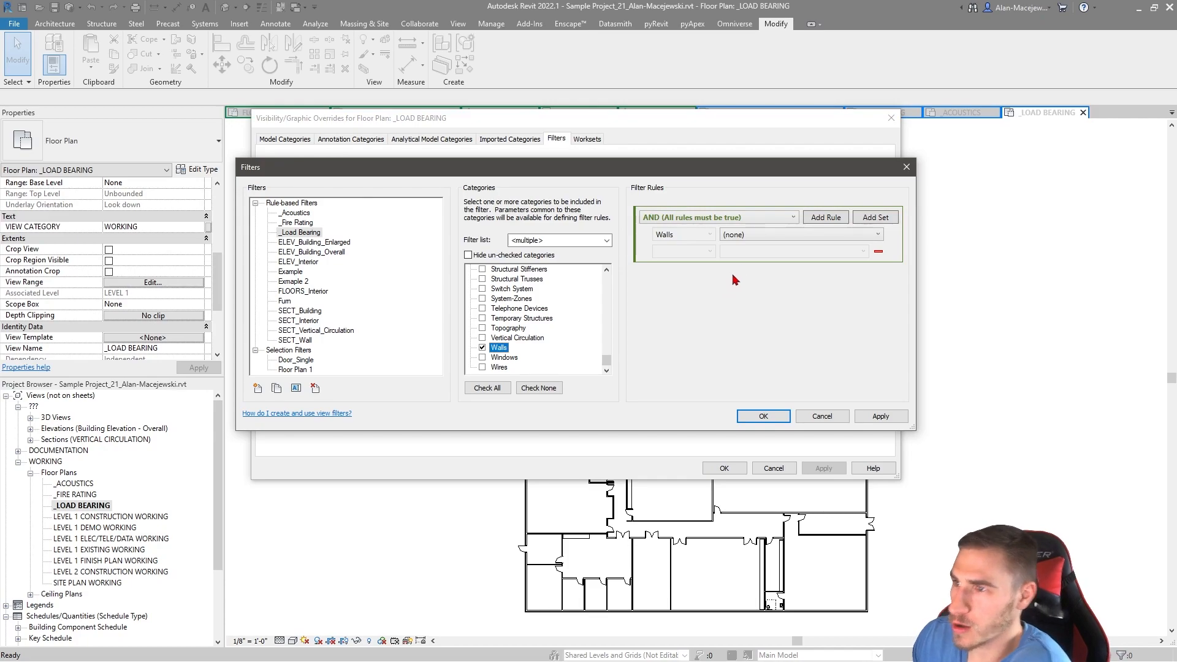
- Define the _Load Bearing filter rule as Structural Usage equals Bearing and accept the filter and visibility settings
{"action": "left_click", "coordinate": [767, 235]}
{"action": "scroll", "coordinate": [796, 356], "scroll_direction": "down", "scroll_amount": 9}
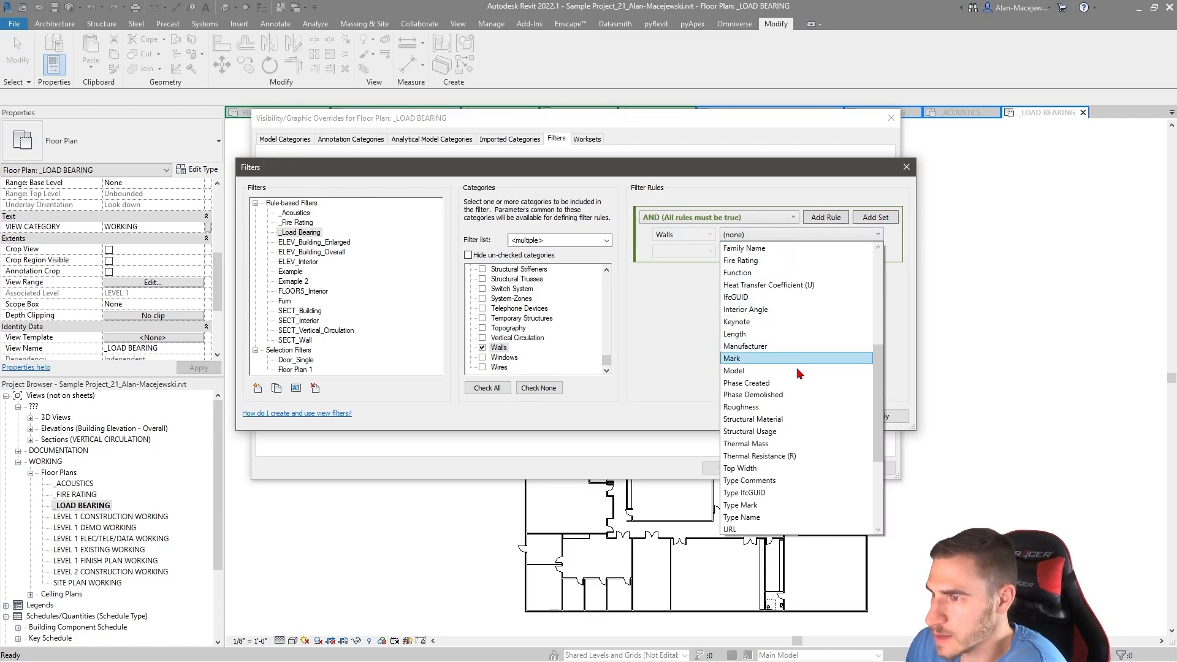
{"action": "scroll", "coordinate": [822, 490], "scroll_direction": "up", "scroll_amount": 6}
{"action": "scroll", "coordinate": [818, 429], "scroll_direction": "down", "scroll_amount": 6}
{"action": "scroll", "coordinate": [816, 410], "scroll_direction": "down", "scroll_amount": 1}
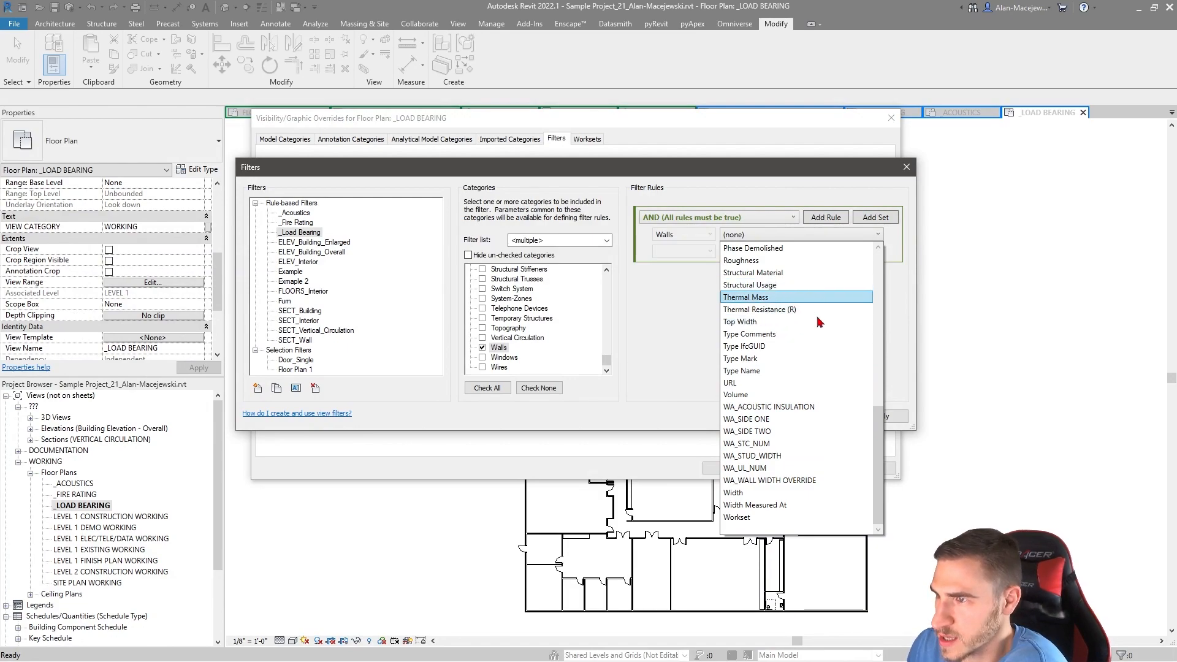
{"action": "scroll", "coordinate": [791, 306], "scroll_direction": "up", "scroll_amount": 2}
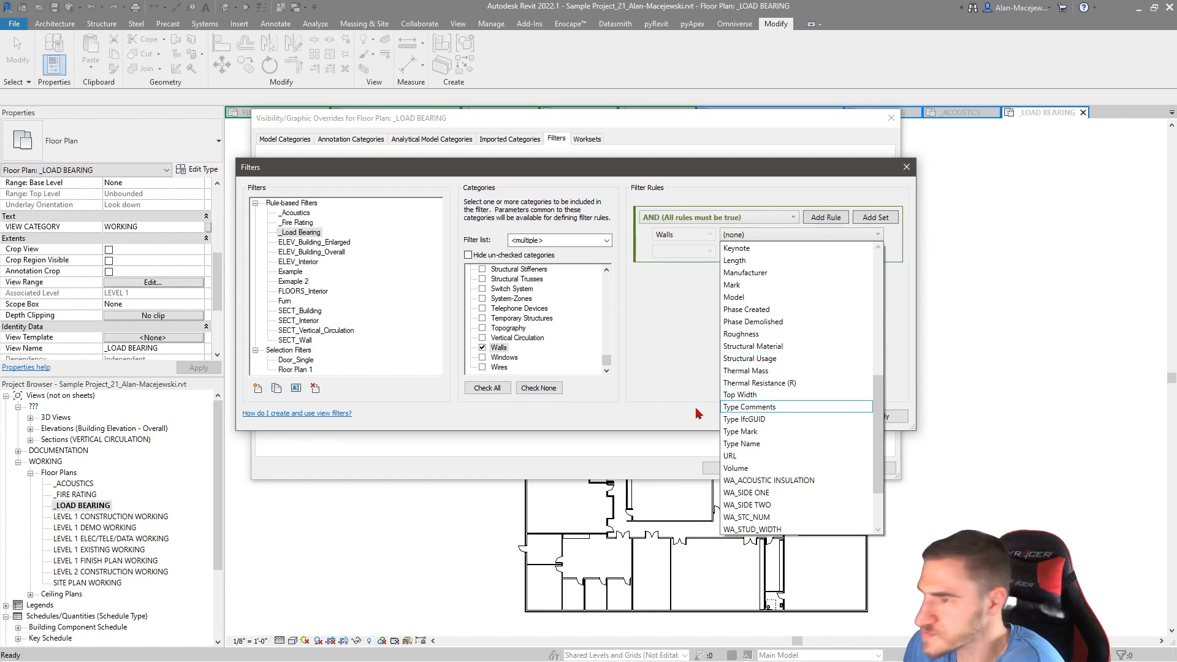
{"action": "left_click", "coordinate": [751, 358]}
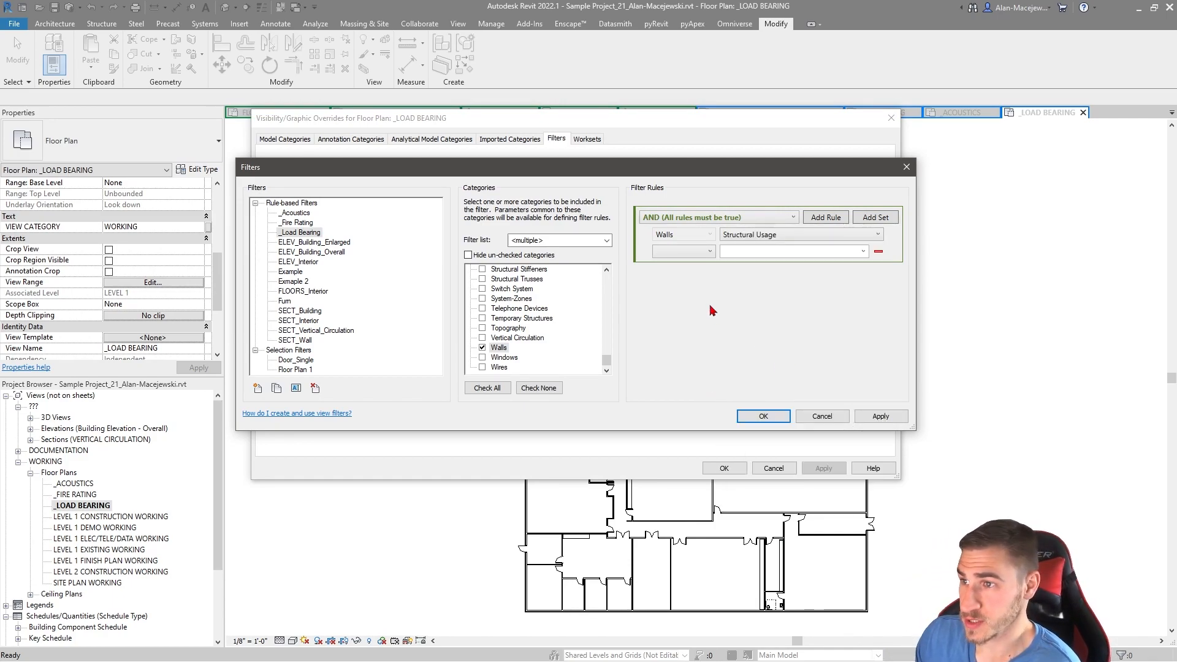
{"action": "left_click", "coordinate": [709, 252]}
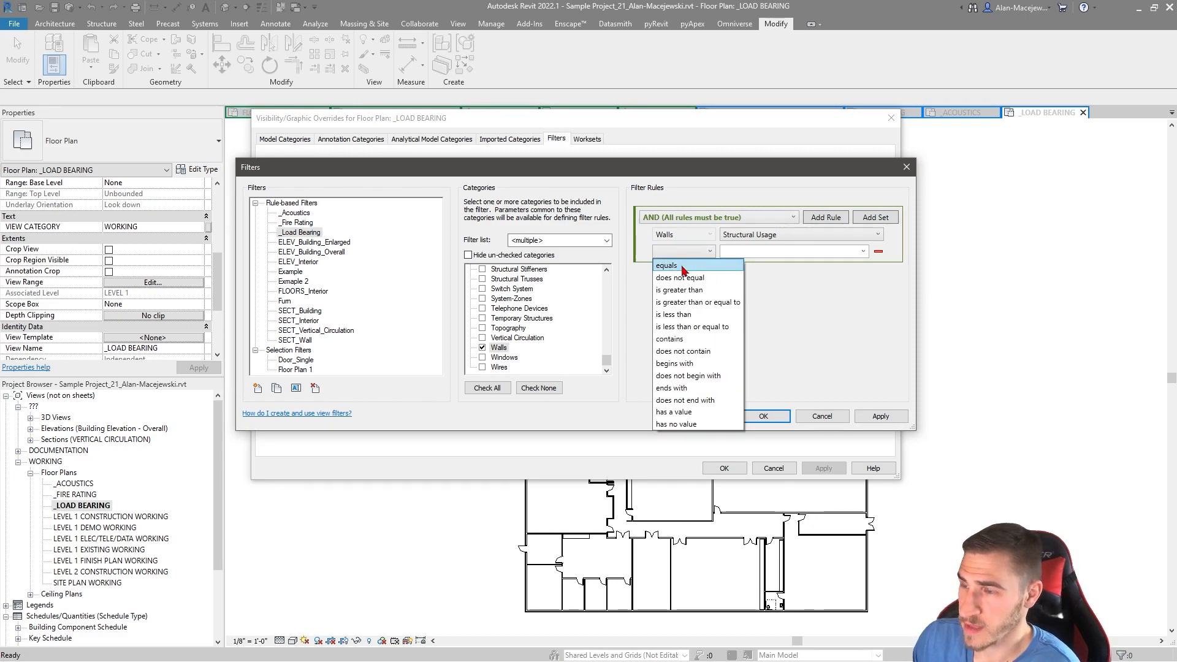
{"action": "left_click", "coordinate": [682, 270]}
{"action": "left_click", "coordinate": [864, 257]}
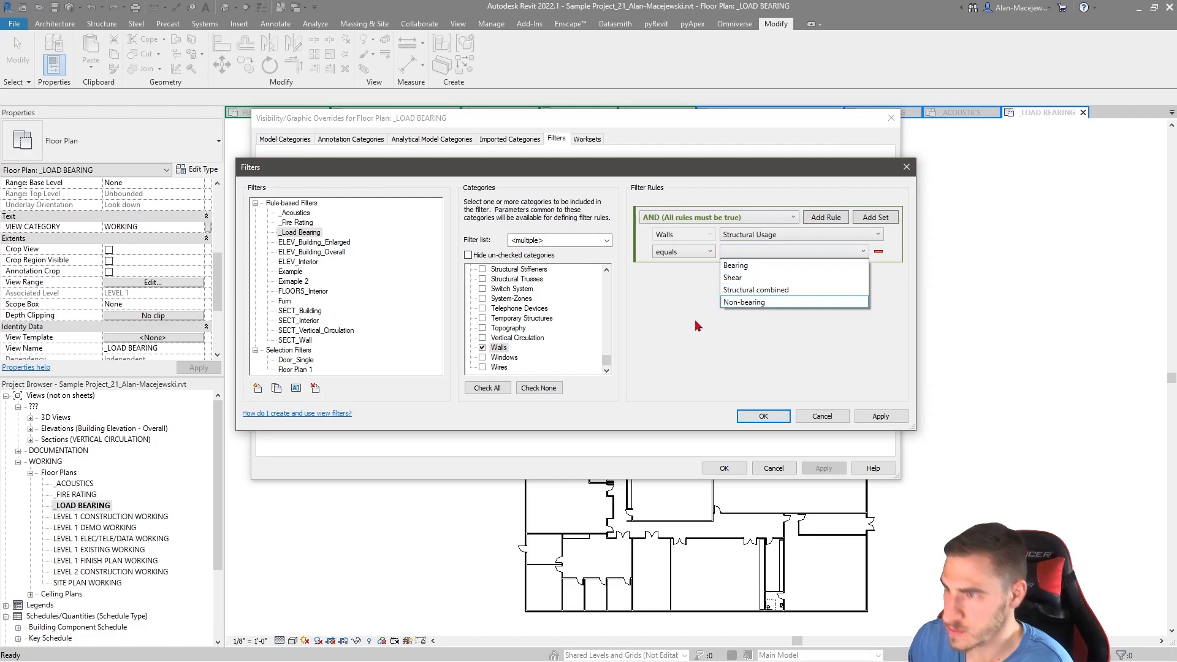
{"action": "left_click", "coordinate": [746, 265]}
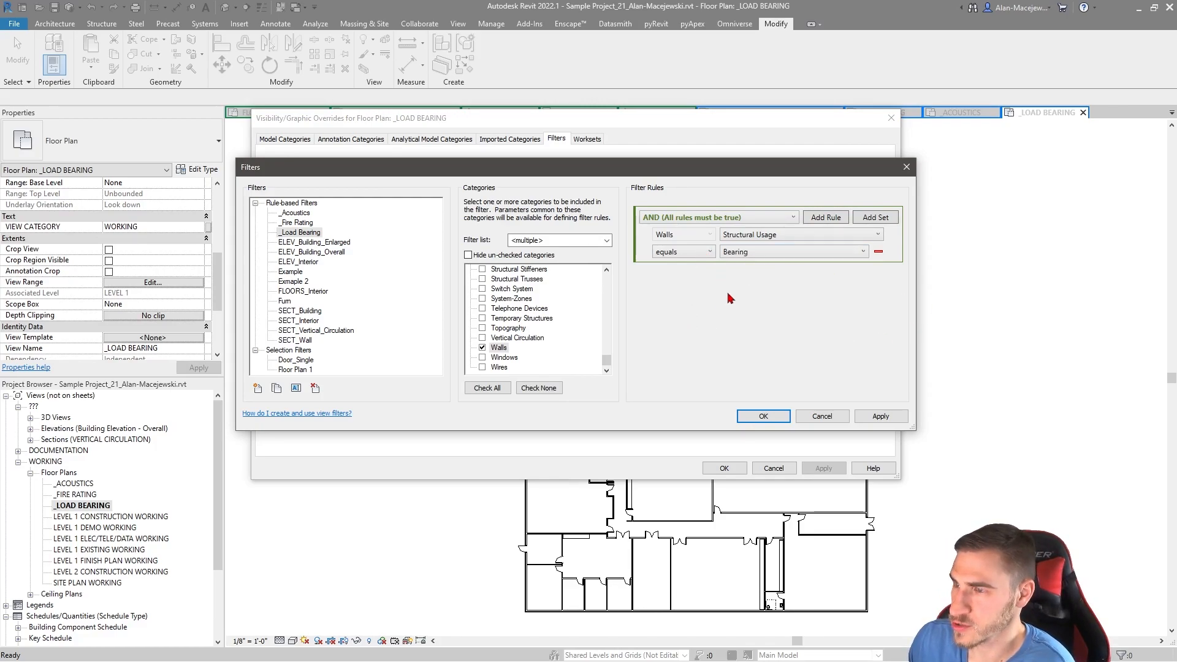
{"action": "left_click", "coordinate": [763, 415]}
{"action": "left_click", "coordinate": [724, 468]}
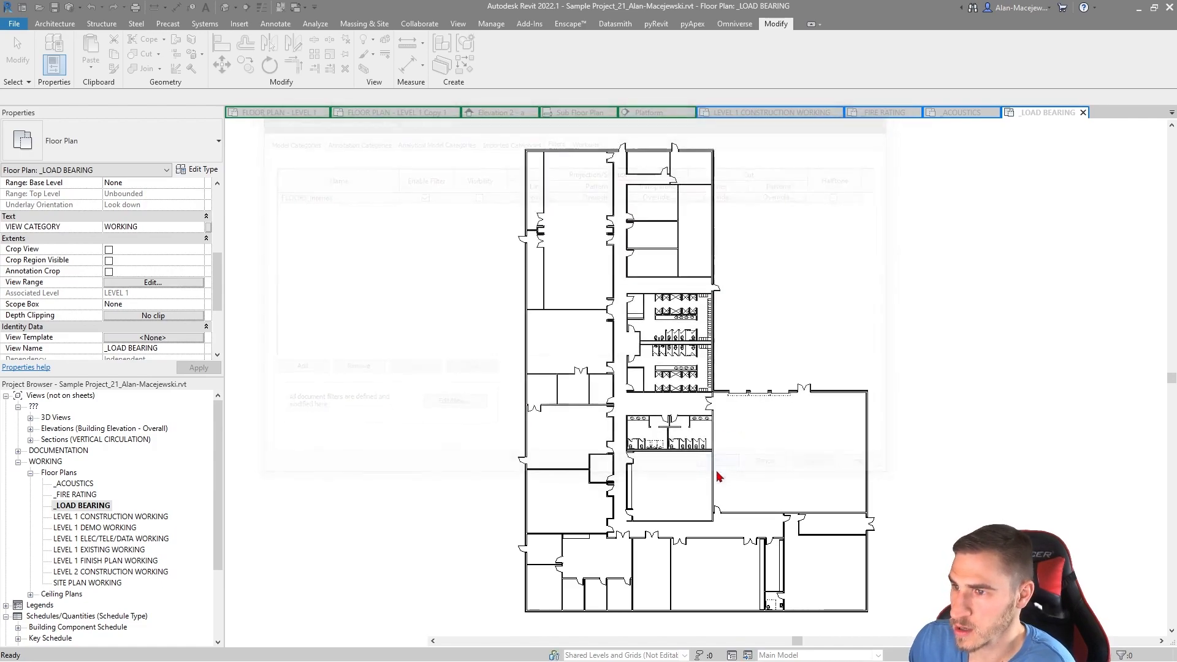
- Enable the Structural property on the long west EXT - Brick - 6" Metal Stud - 1 Gyp exterior wall
{"action": "scroll", "coordinate": [541, 439], "scroll_direction": "up", "scroll_amount": 5}
{"action": "scroll", "coordinate": [541, 439], "scroll_direction": "down", "scroll_amount": 3}
{"action": "scroll", "coordinate": [504, 307], "scroll_direction": "up", "scroll_amount": 3}
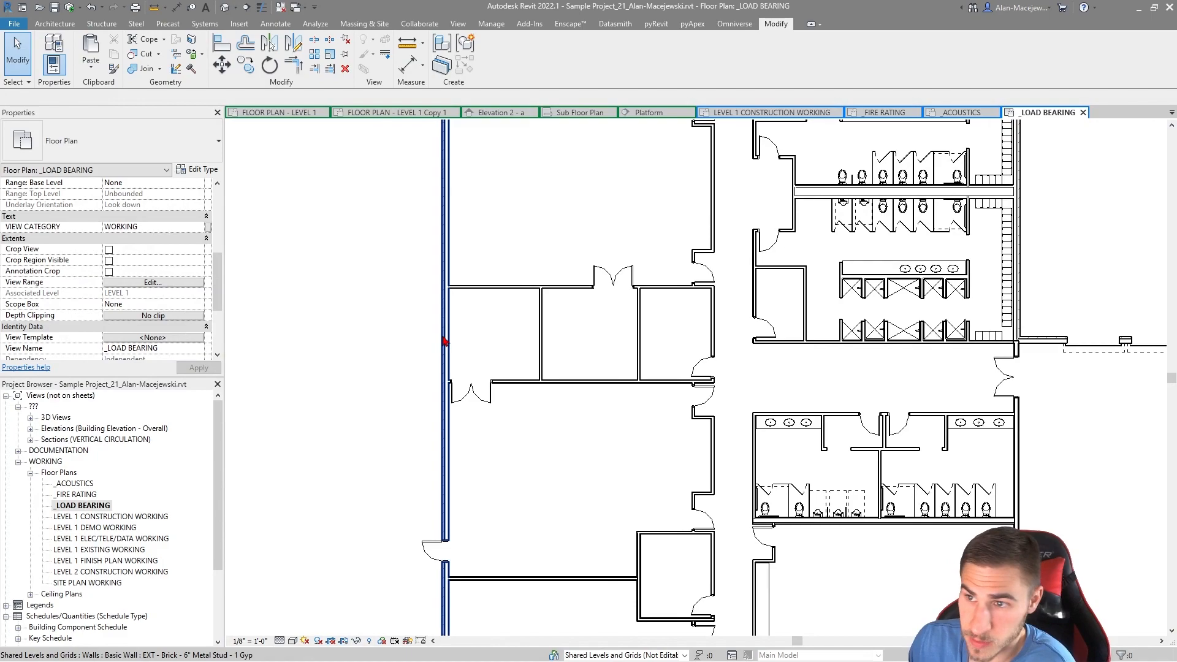
{"action": "left_click", "coordinate": [444, 341]}
{"action": "scroll", "coordinate": [310, 441], "scroll_direction": "up", "scroll_amount": 2}
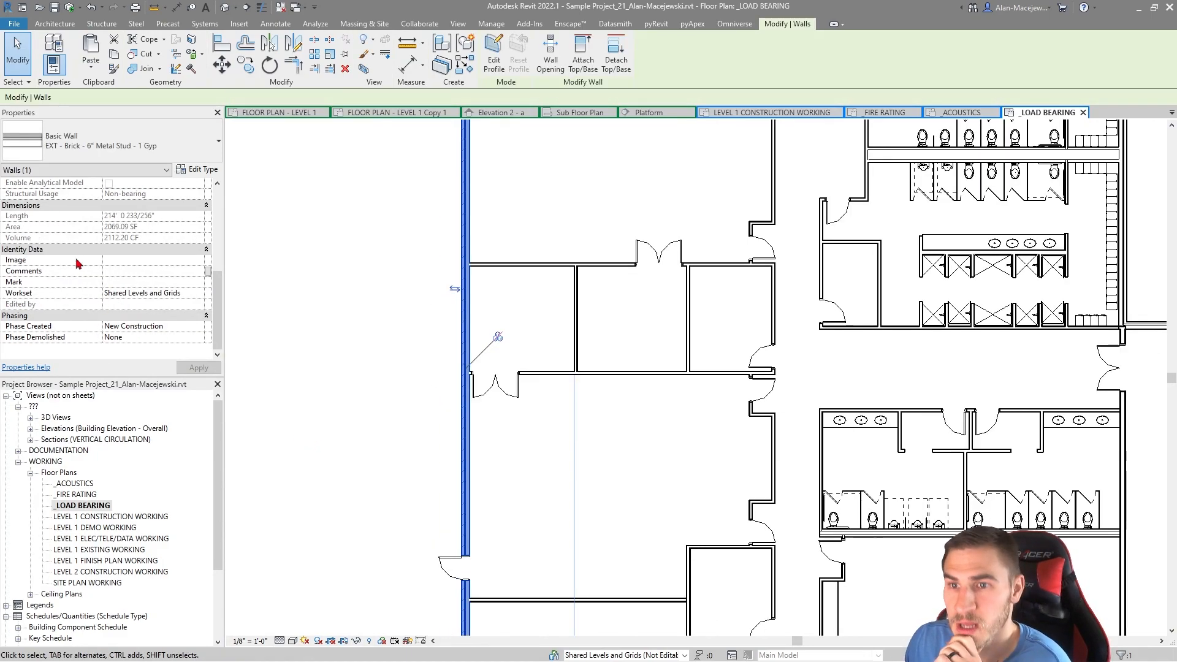
{"action": "scroll", "coordinate": [66, 285], "scroll_direction": "down", "scroll_amount": 3}
{"action": "scroll", "coordinate": [66, 285], "scroll_direction": "up", "scroll_amount": 2}
{"action": "scroll", "coordinate": [98, 258], "scroll_direction": "down", "scroll_amount": 4}
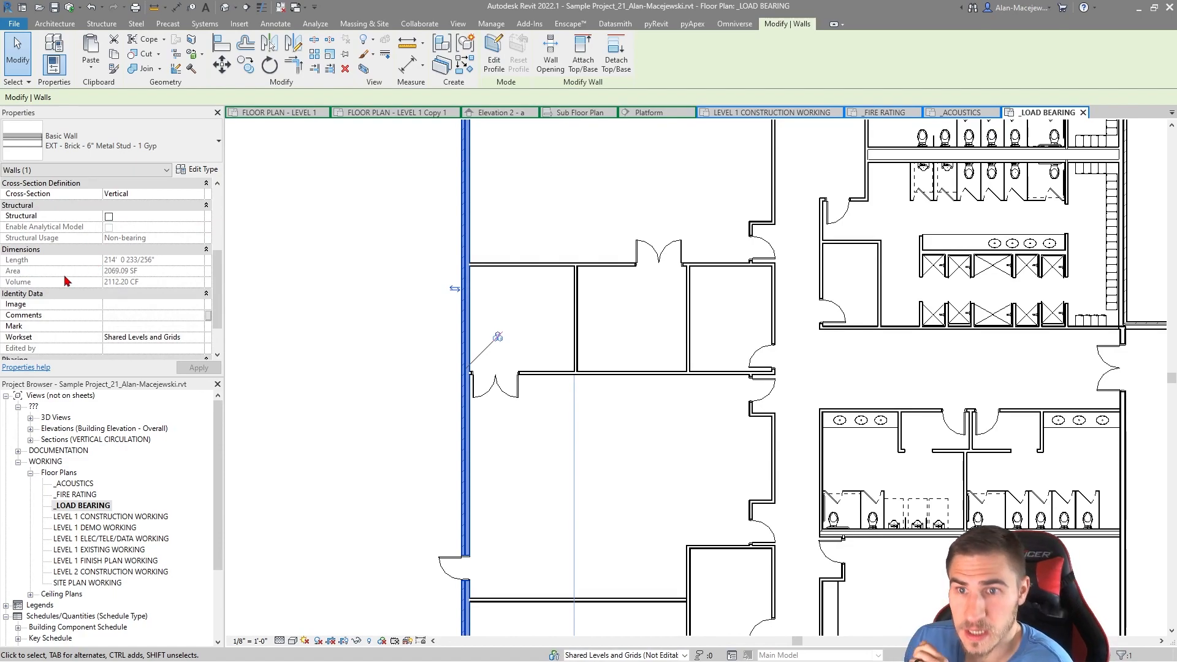
{"action": "scroll", "coordinate": [103, 288], "scroll_direction": "up", "scroll_amount": 3}
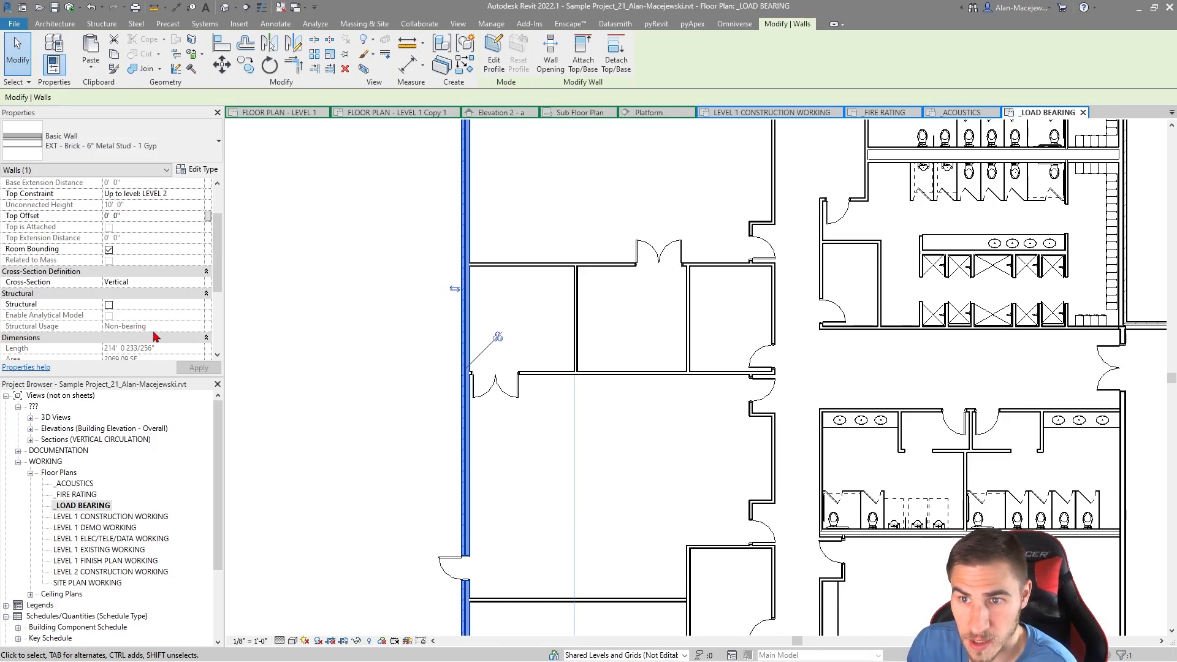
{"action": "left_click", "coordinate": [109, 305]}
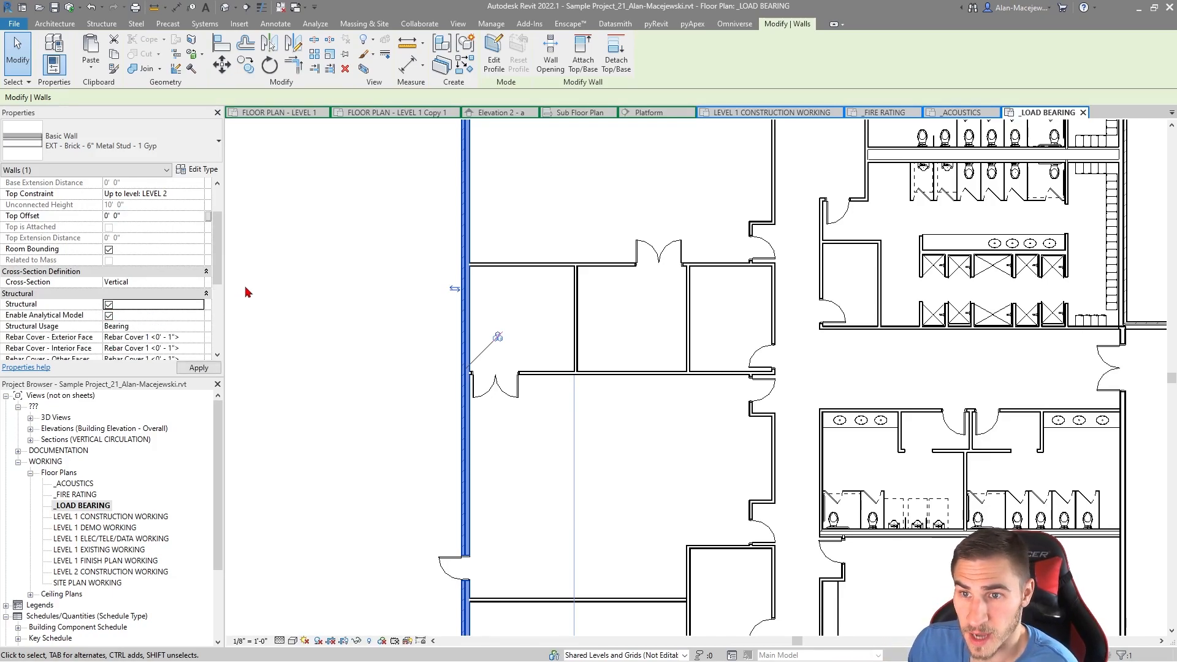
- Check the Structural Usage options of the west exterior wall, choose Bearing and deselect the wall
{"action": "scroll", "coordinate": [184, 297], "scroll_direction": "down", "scroll_amount": 2}
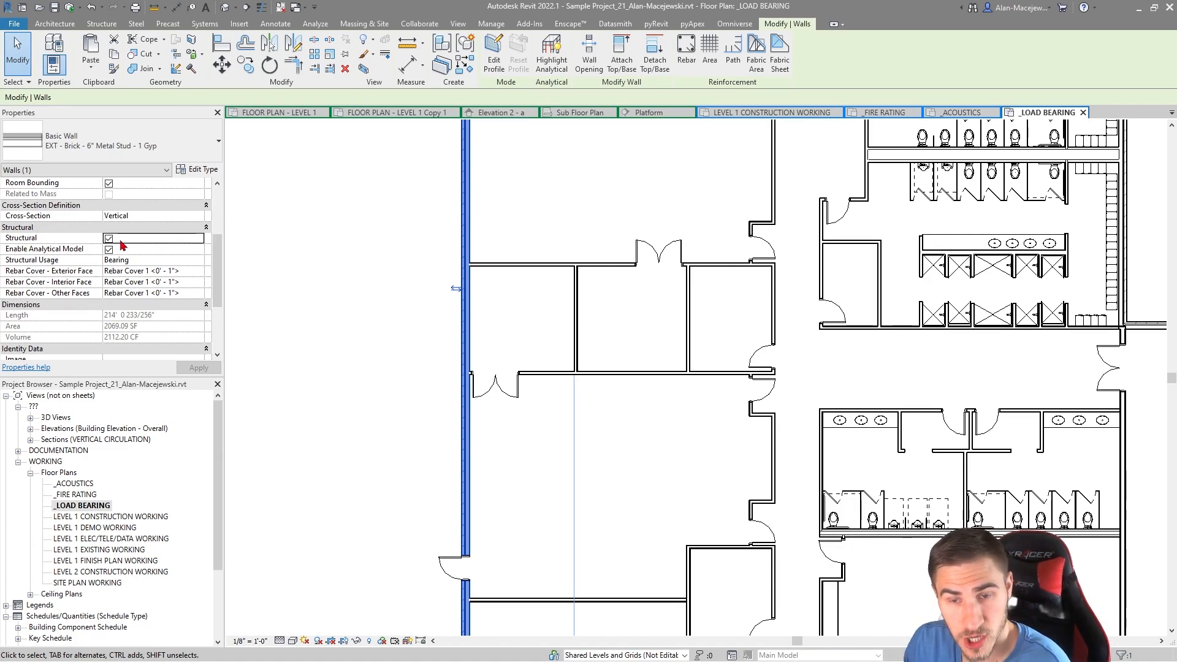
{"action": "left_click", "coordinate": [136, 258]}
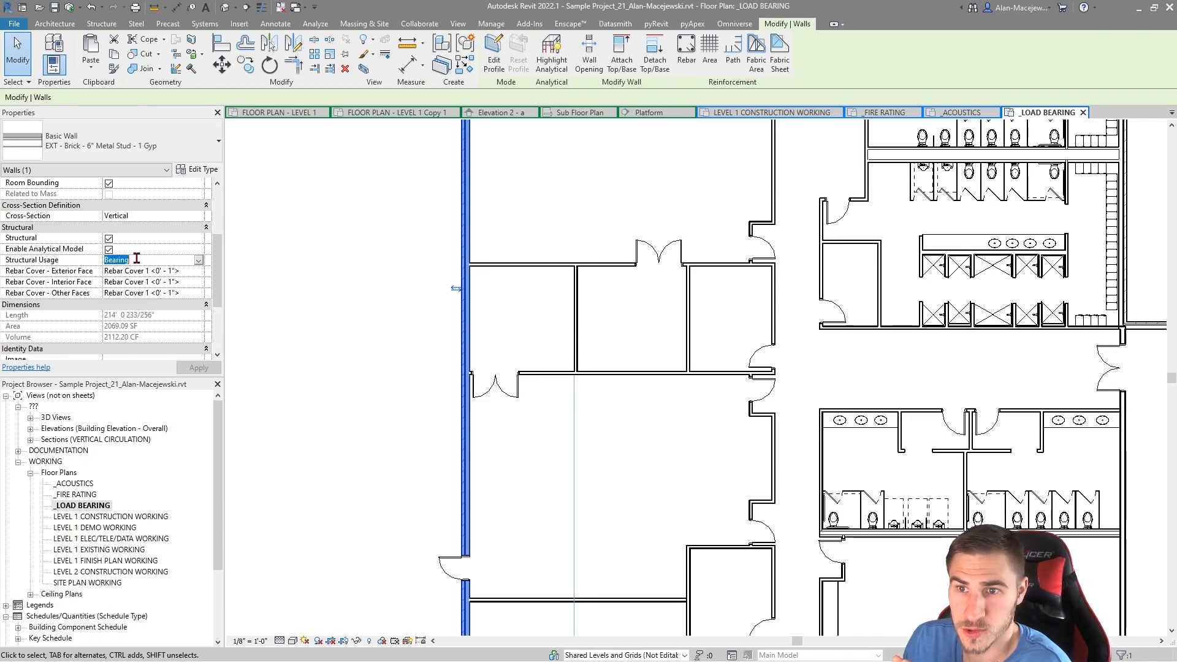
{"action": "left_click", "coordinate": [199, 262]}
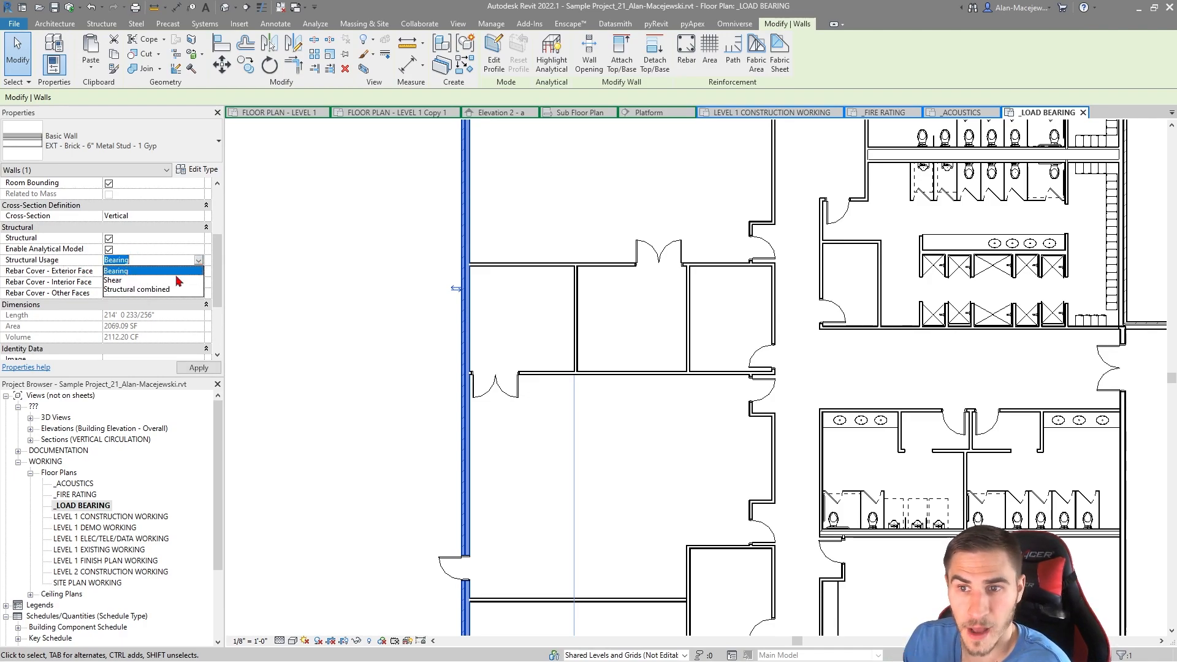
{"action": "left_click", "coordinate": [65, 274]}
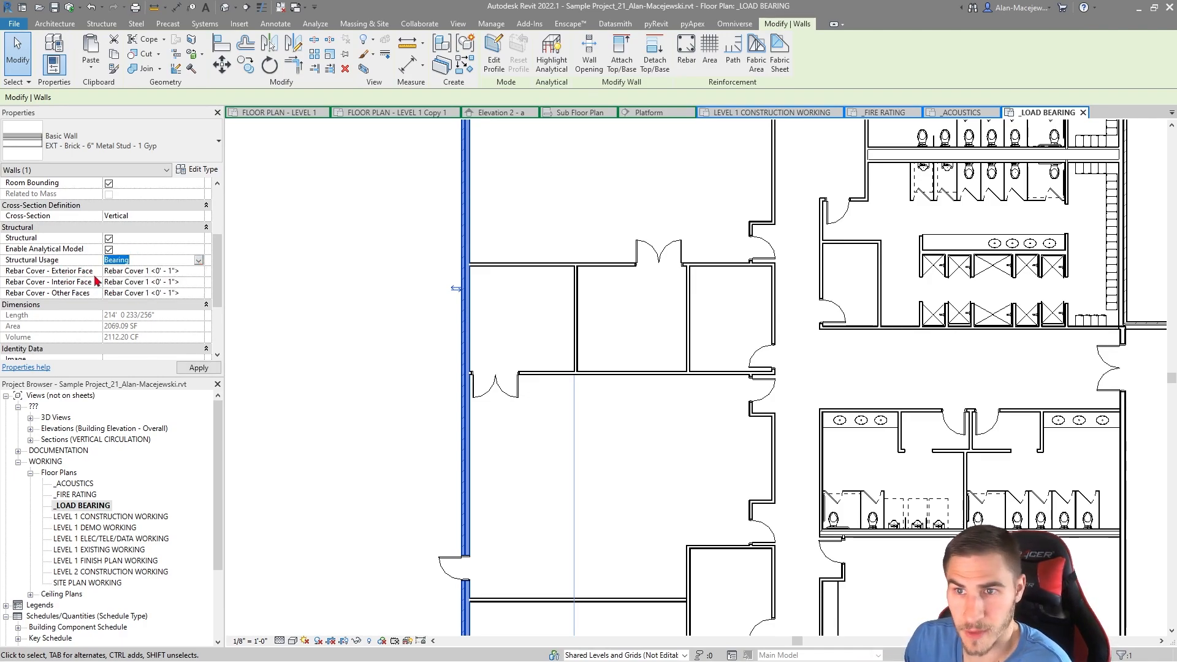
{"action": "left_click", "coordinate": [72, 277]}
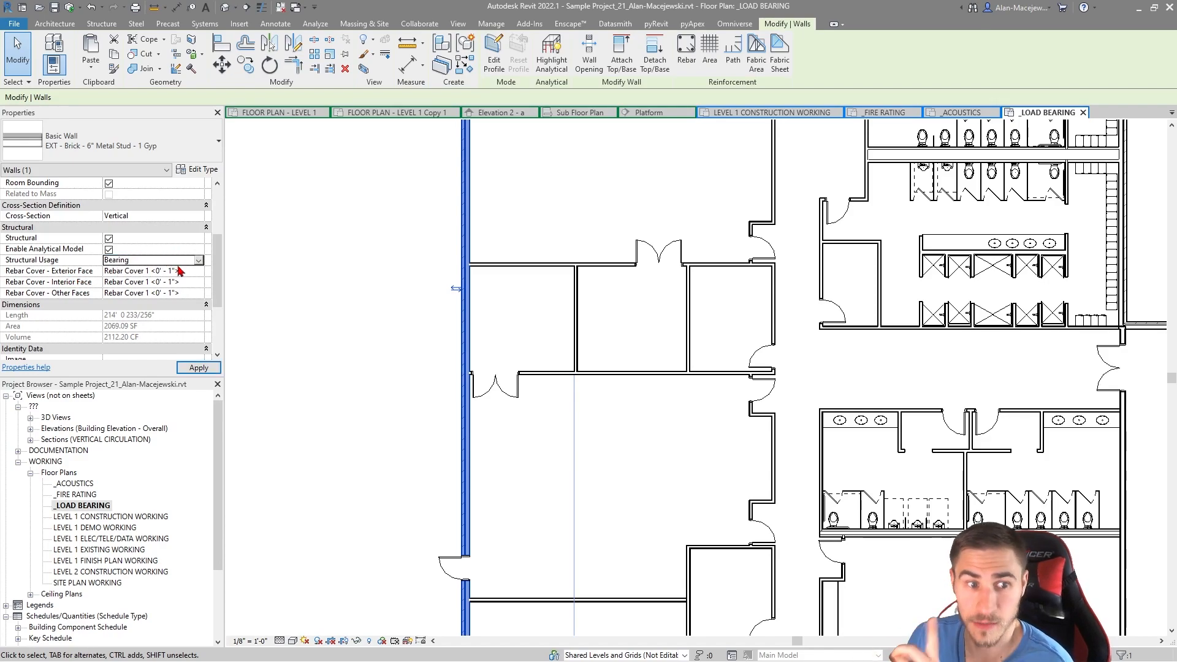
{"action": "left_click", "coordinate": [277, 282]}
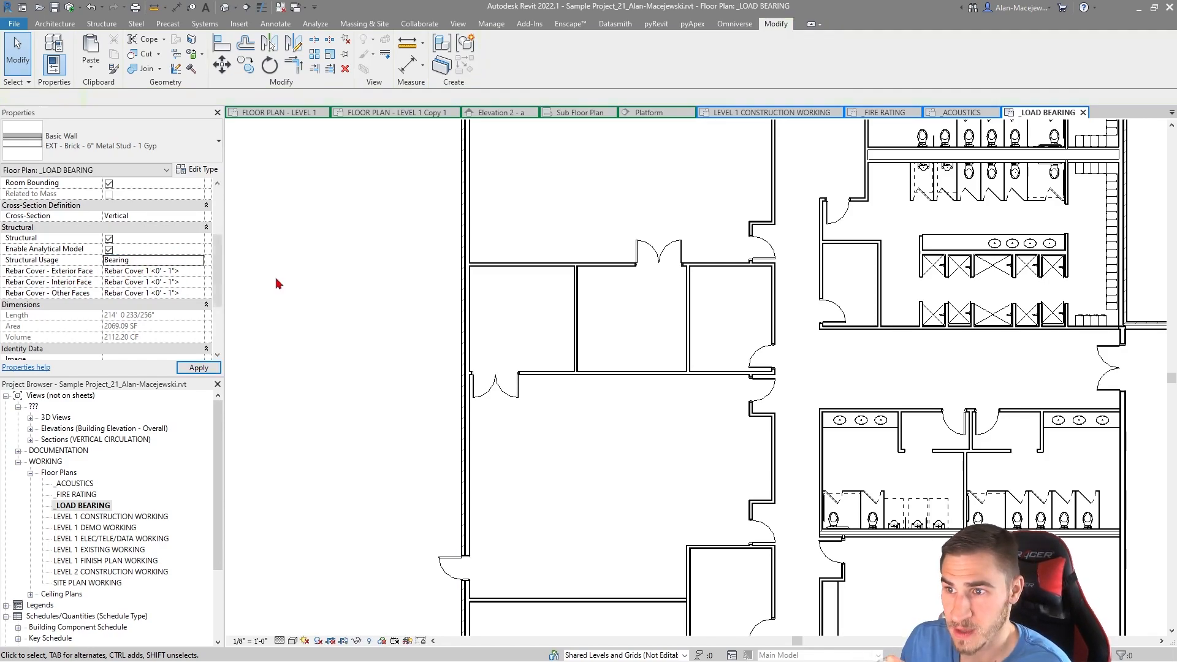
- Review the _Load Bearing filter's Structural Usage rule and show only its checked categories
{"action": "key", "text": "v"}
{"action": "key", "text": "v"}
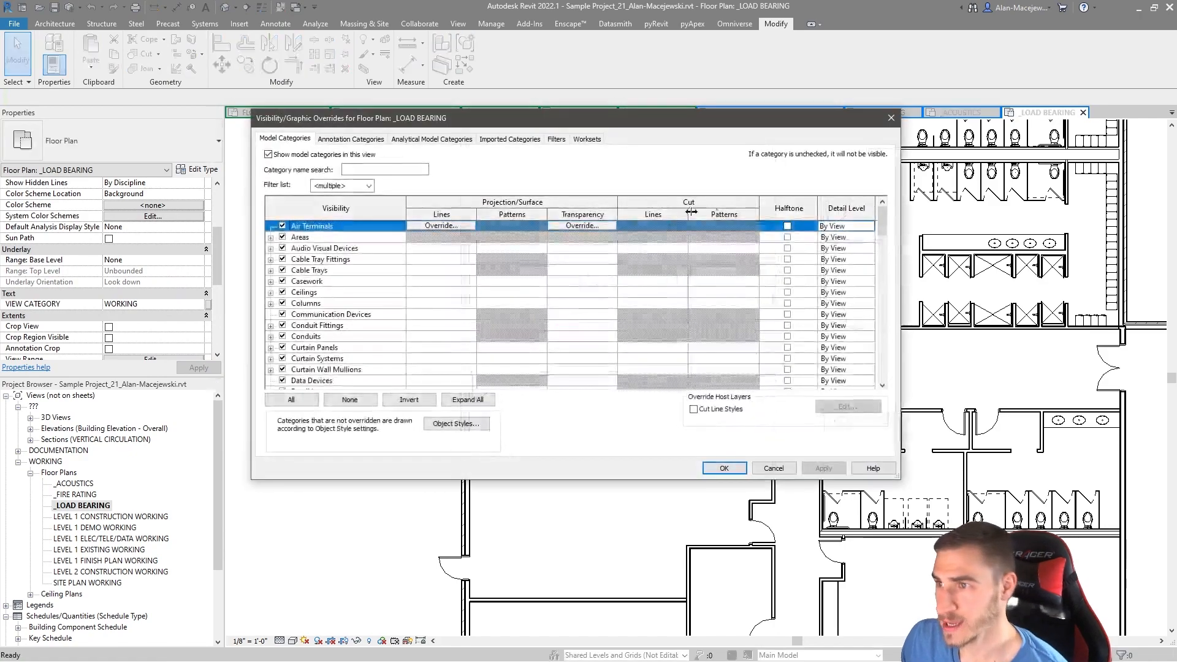
{"action": "left_click", "coordinate": [555, 138]}
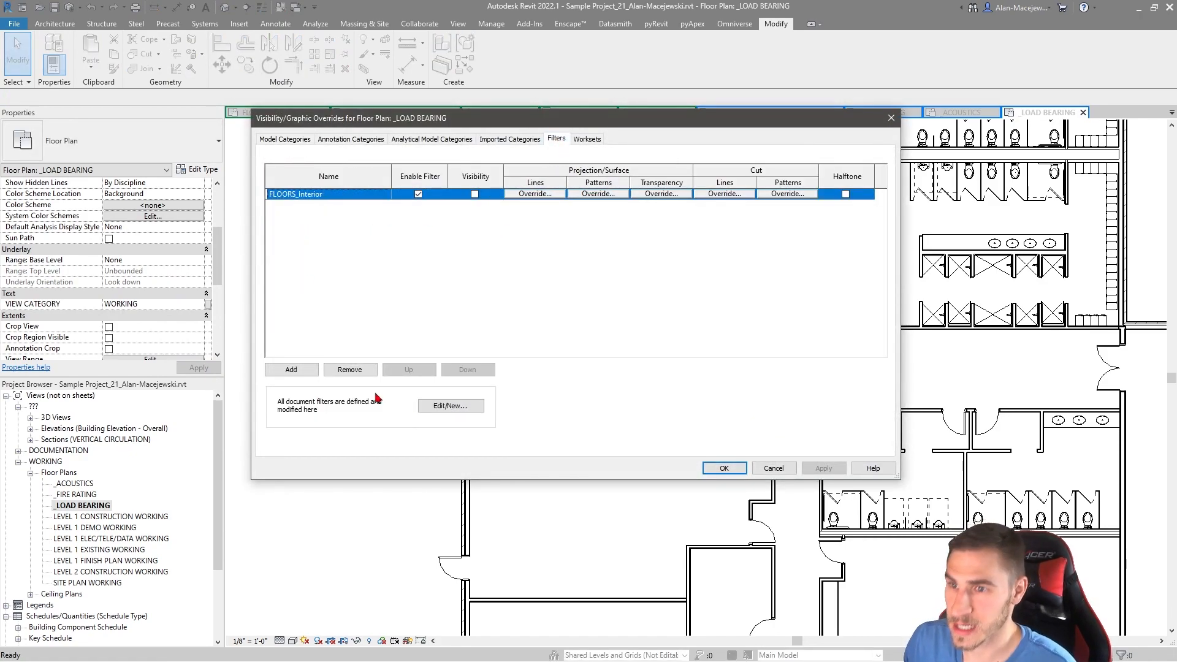
{"action": "left_click", "coordinate": [450, 406]}
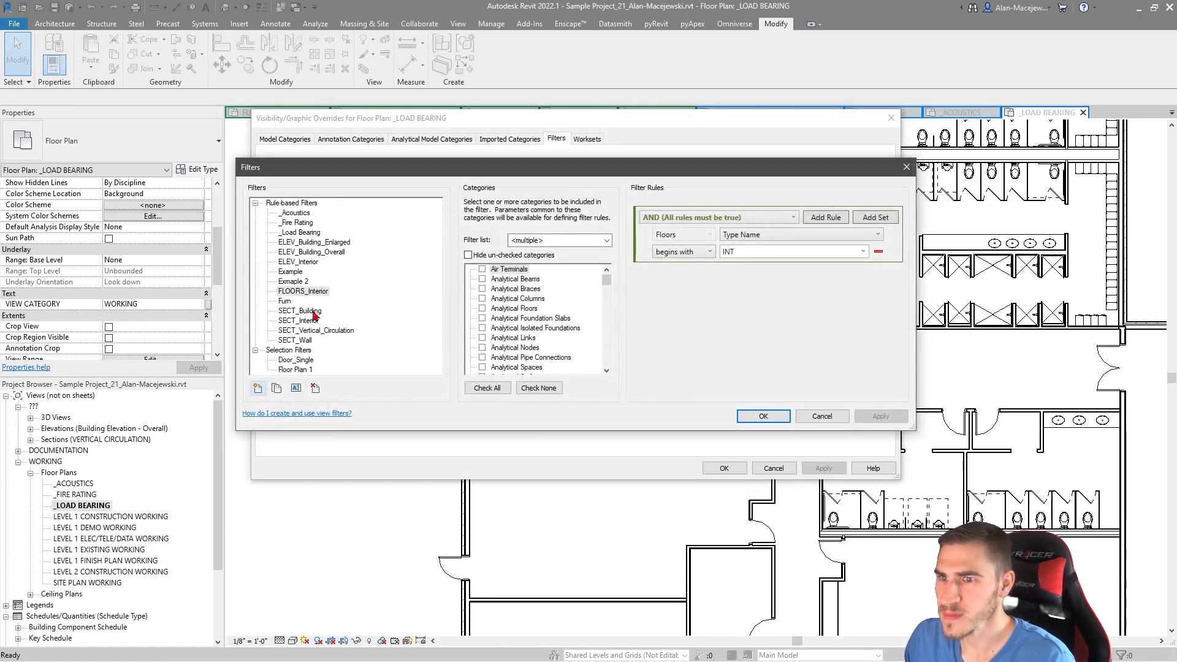
{"action": "left_click", "coordinate": [301, 232]}
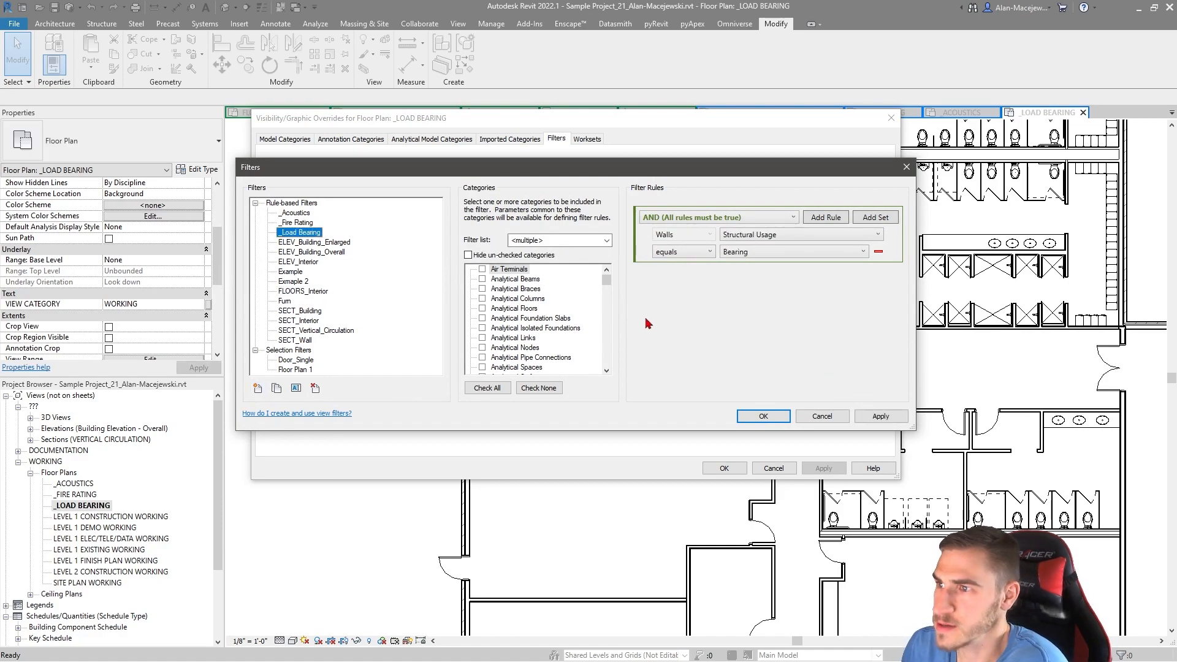
{"action": "left_click", "coordinate": [745, 256]}
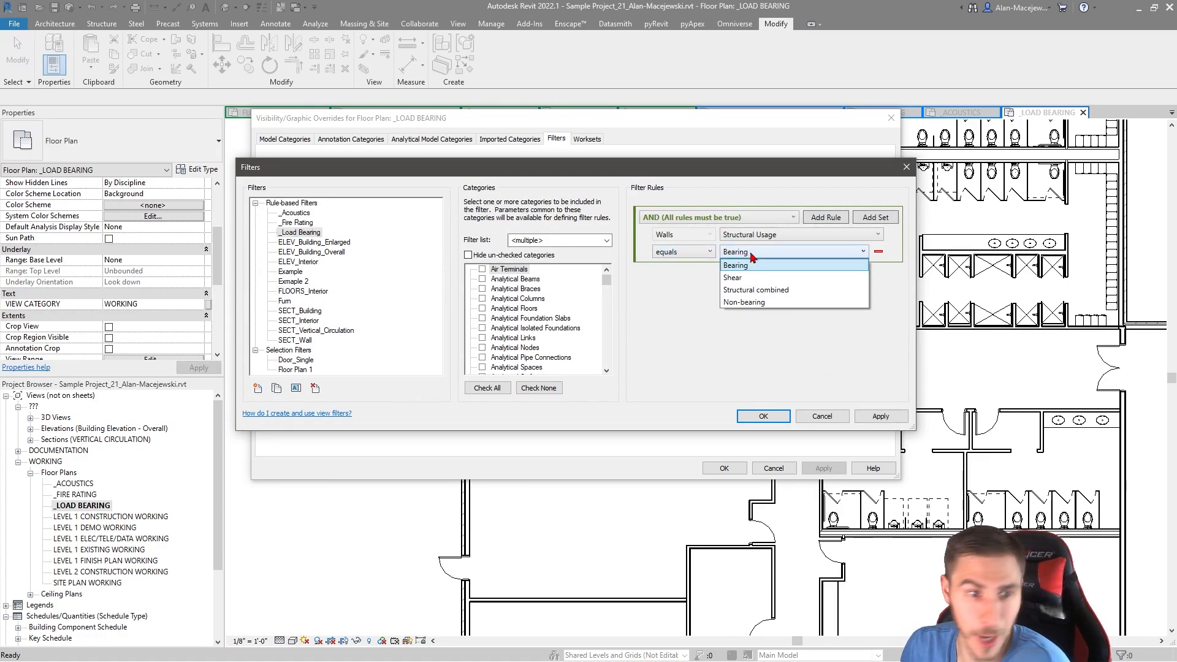
{"action": "left_click", "coordinate": [738, 264]}
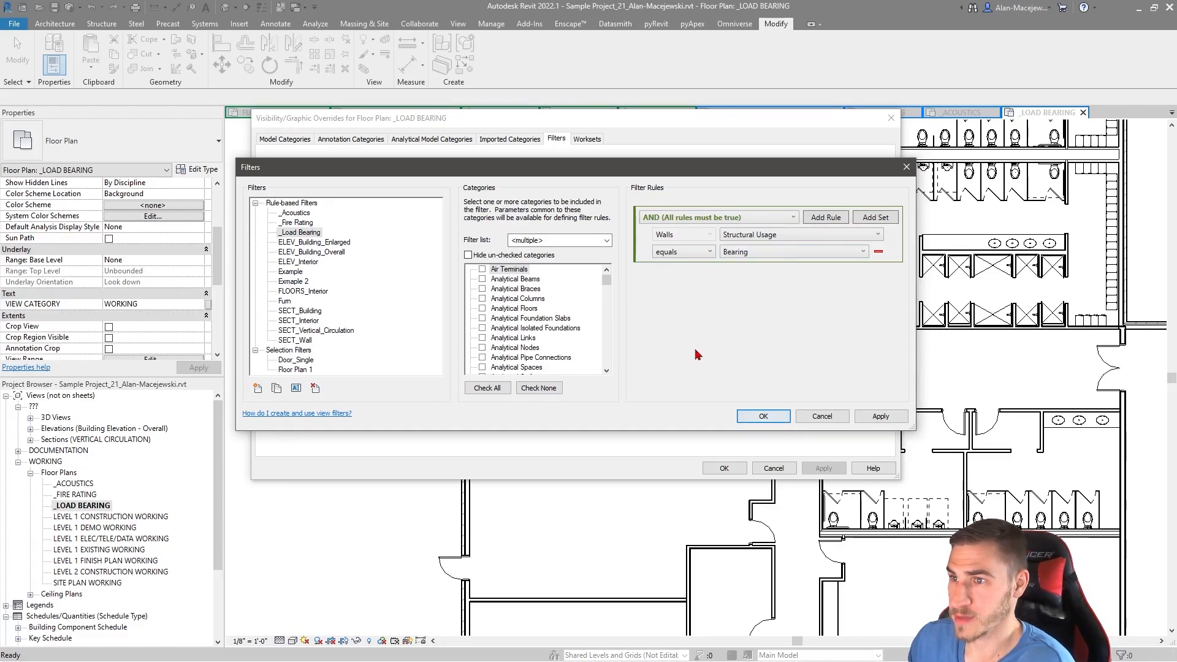
{"action": "left_click", "coordinate": [505, 255]}
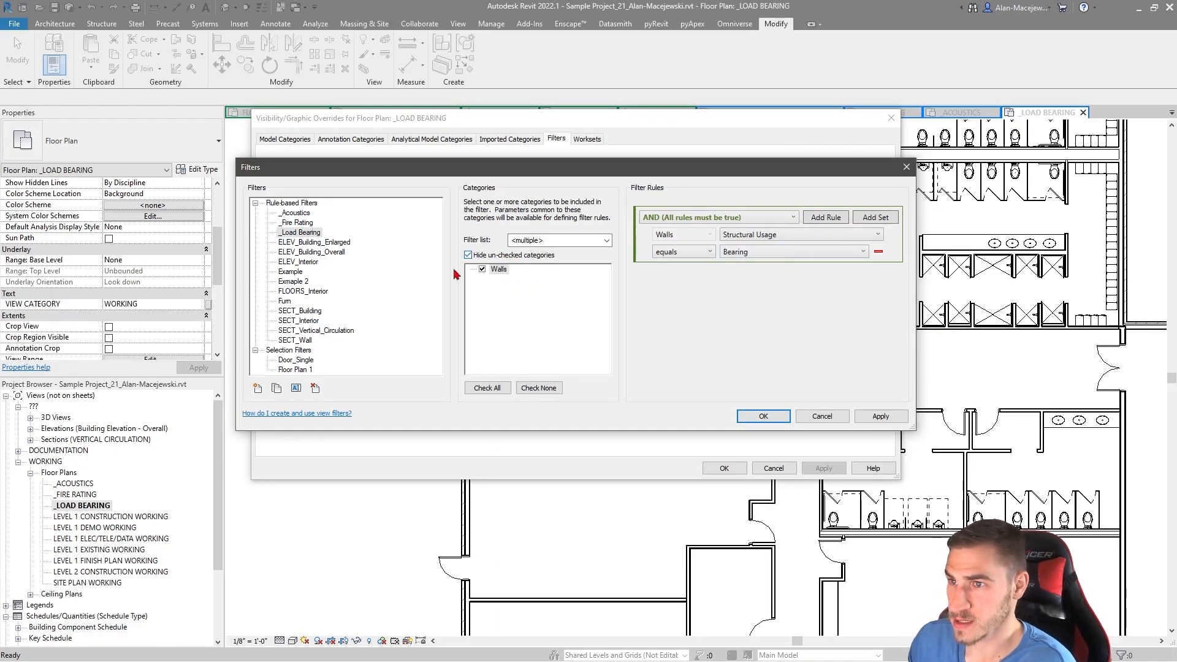
{"action": "left_click", "coordinate": [765, 419]}
- Remove the FLOORS_Interior filter from the _LOAD BEARING plan and add the _Load Bearing filter
{"action": "left_click", "coordinate": [305, 194]}
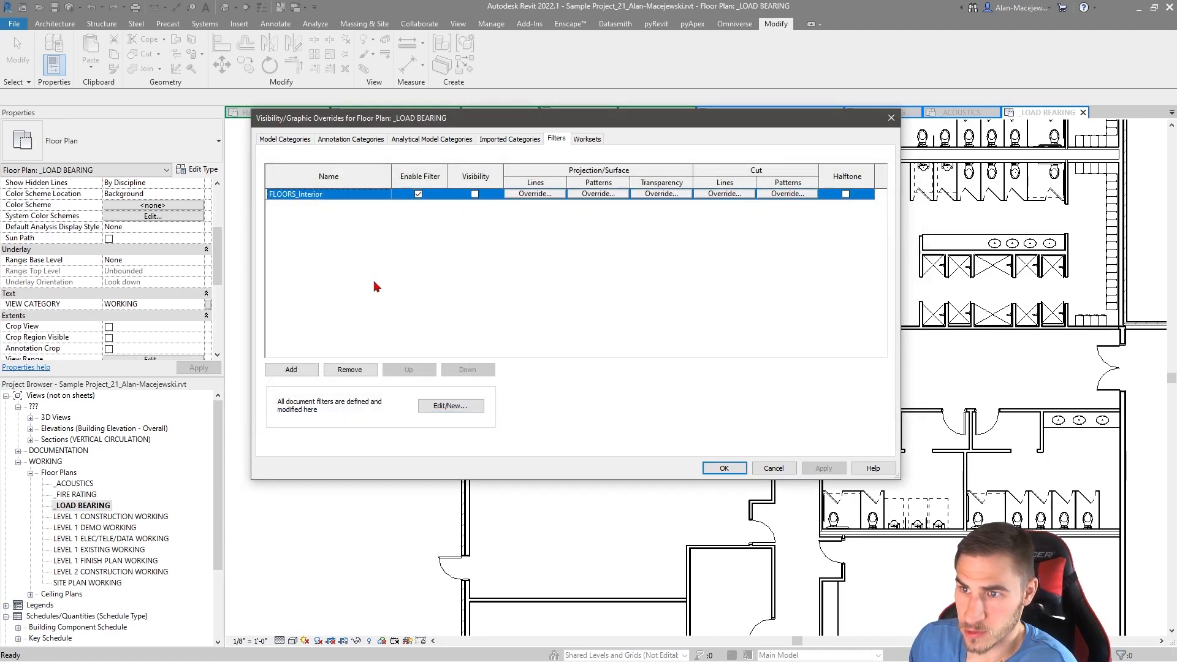
{"action": "left_click", "coordinate": [348, 368]}
{"action": "left_click", "coordinate": [314, 368]}
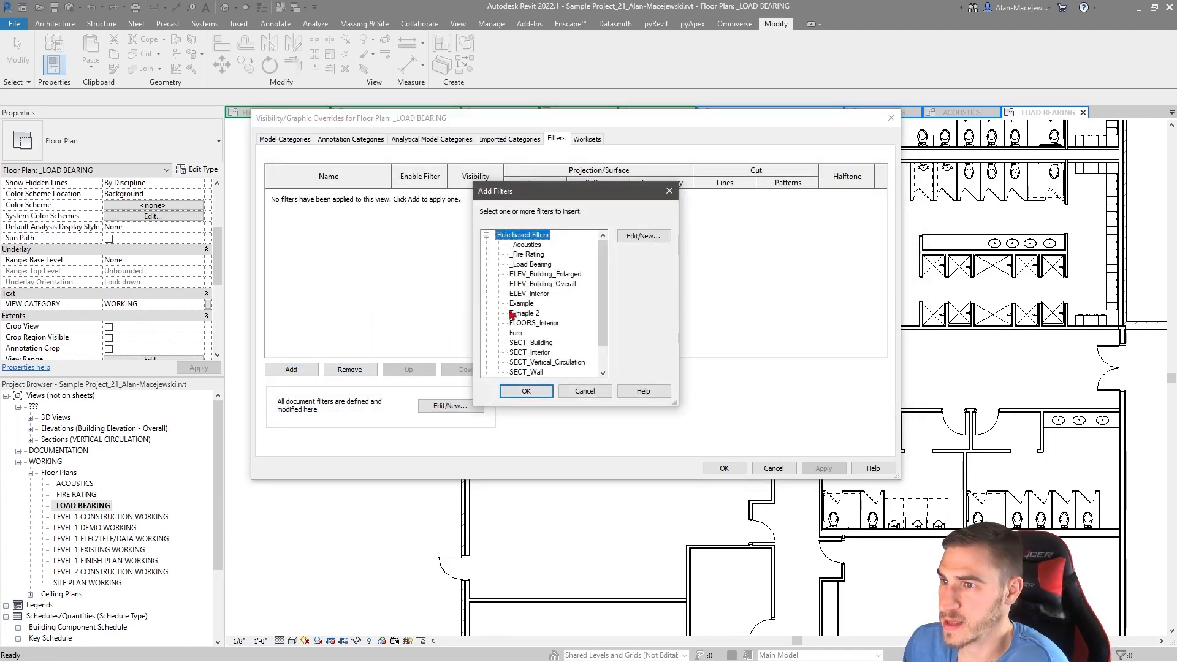
{"action": "left_click", "coordinate": [523, 264]}
{"action": "left_click", "coordinate": [526, 391]}
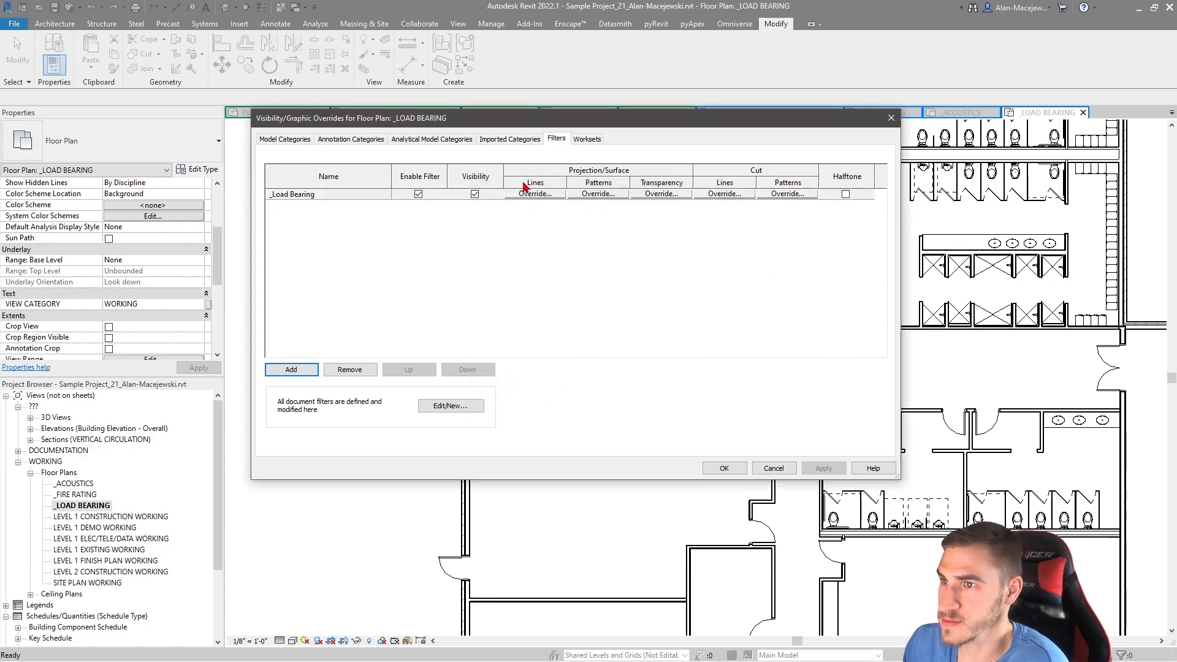
- Override the _Load Bearing filter's projection line colour with green RGB 000-128-000
{"action": "left_click", "coordinate": [600, 194]}
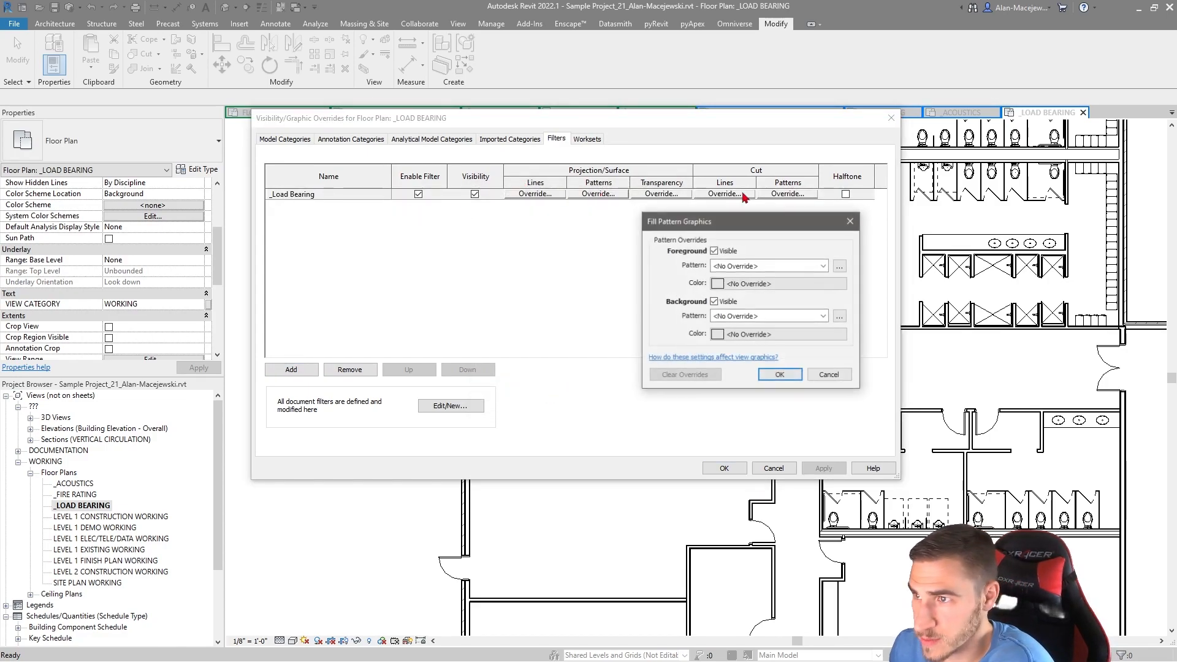
{"action": "left_click", "coordinate": [850, 220]}
{"action": "left_click", "coordinate": [535, 194]}
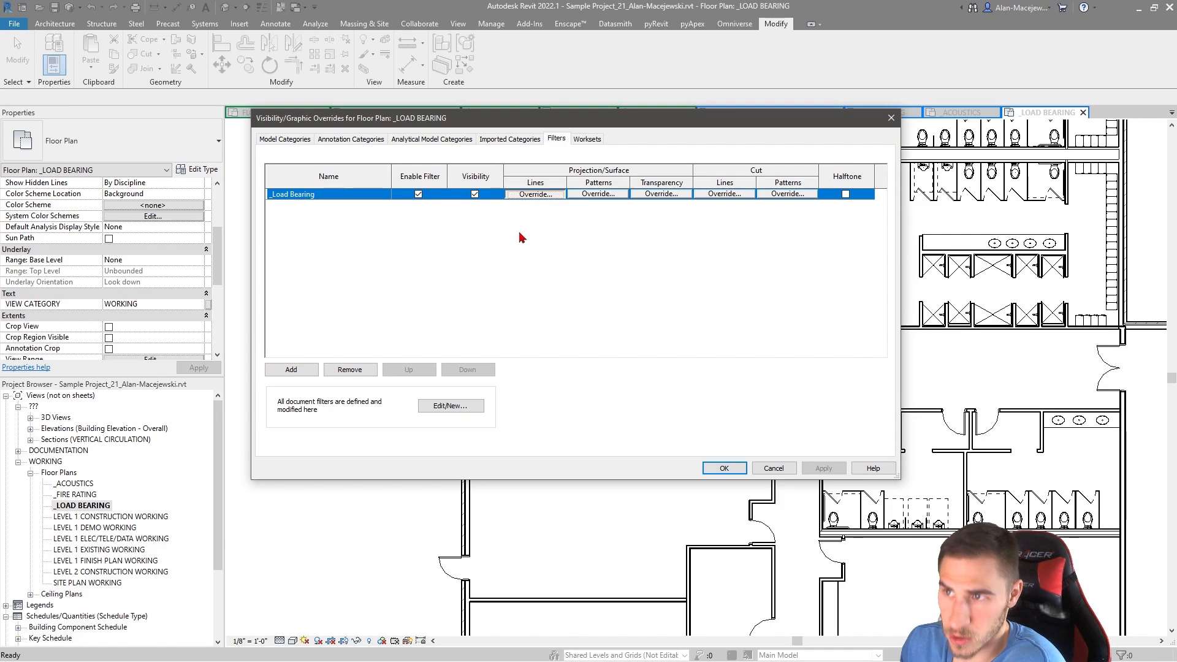
{"action": "left_click", "coordinate": [565, 296]}
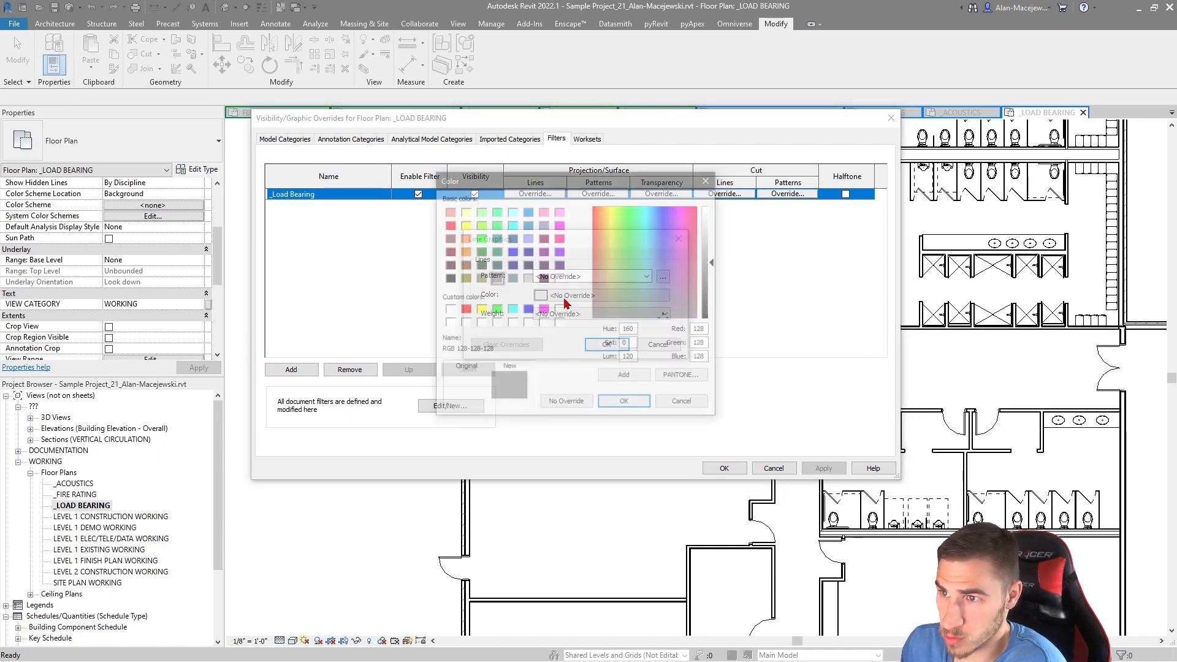
{"action": "left_click", "coordinate": [481, 251]}
{"action": "left_click", "coordinate": [625, 404]}
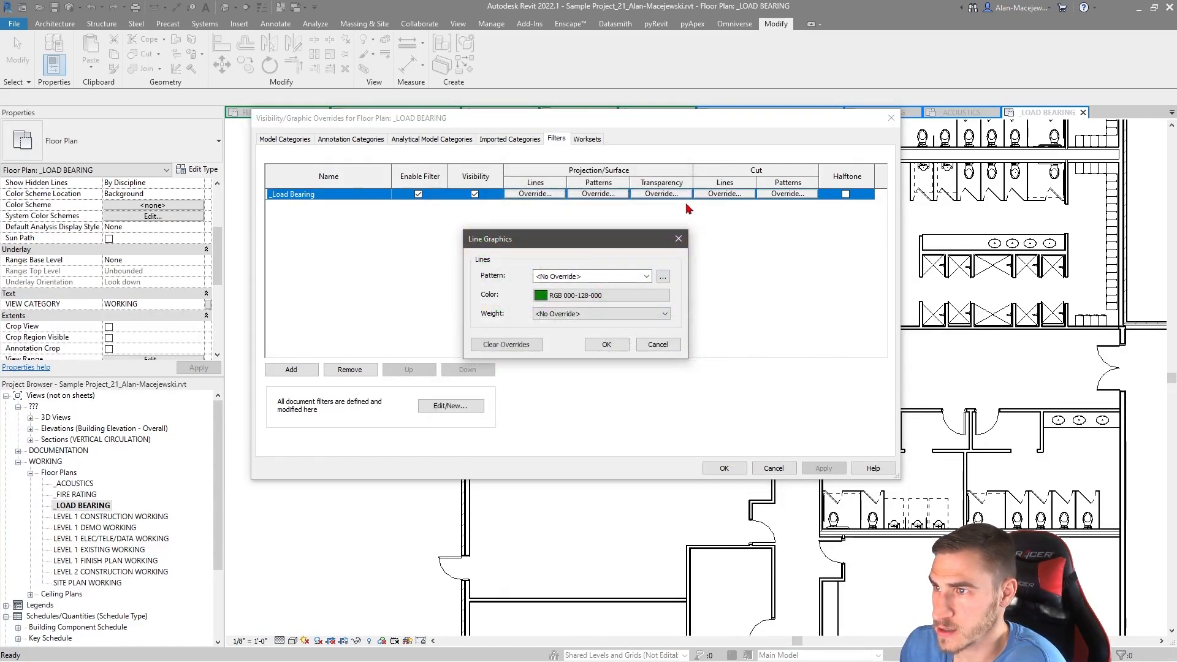
{"action": "left_click", "coordinate": [605, 345]}
- Override the _Load Bearing filter's cut line colour with green RGB 000-128-000
{"action": "left_click", "coordinate": [716, 193]}
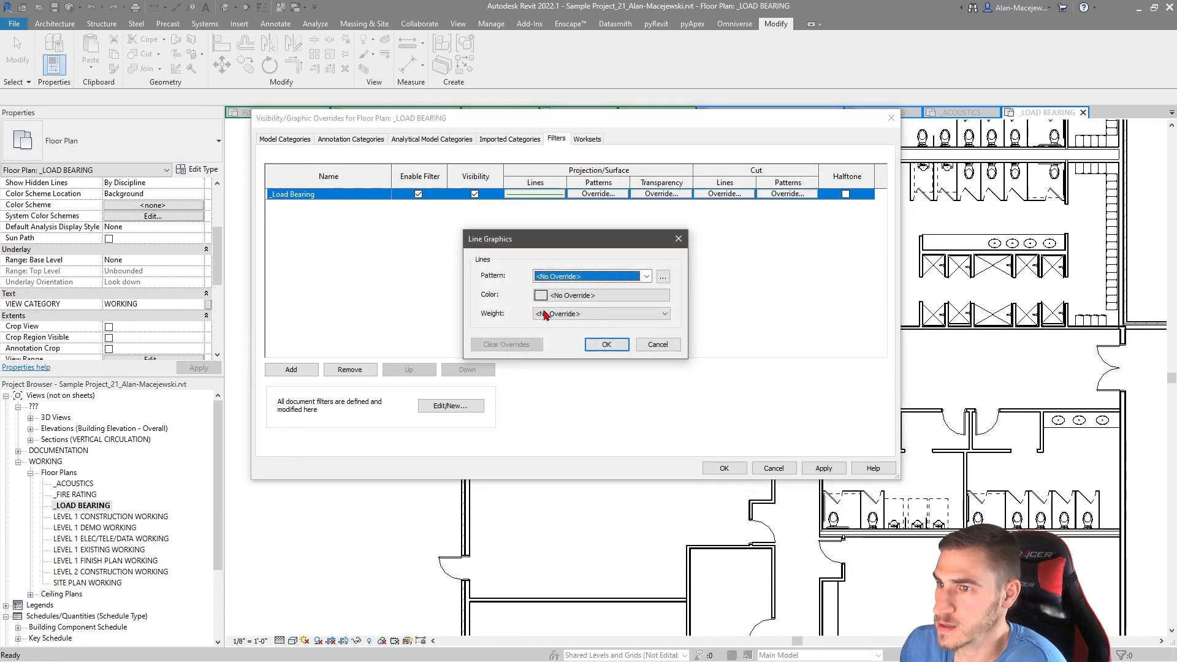
{"action": "left_click", "coordinate": [579, 297]}
{"action": "left_click", "coordinate": [481, 251]}
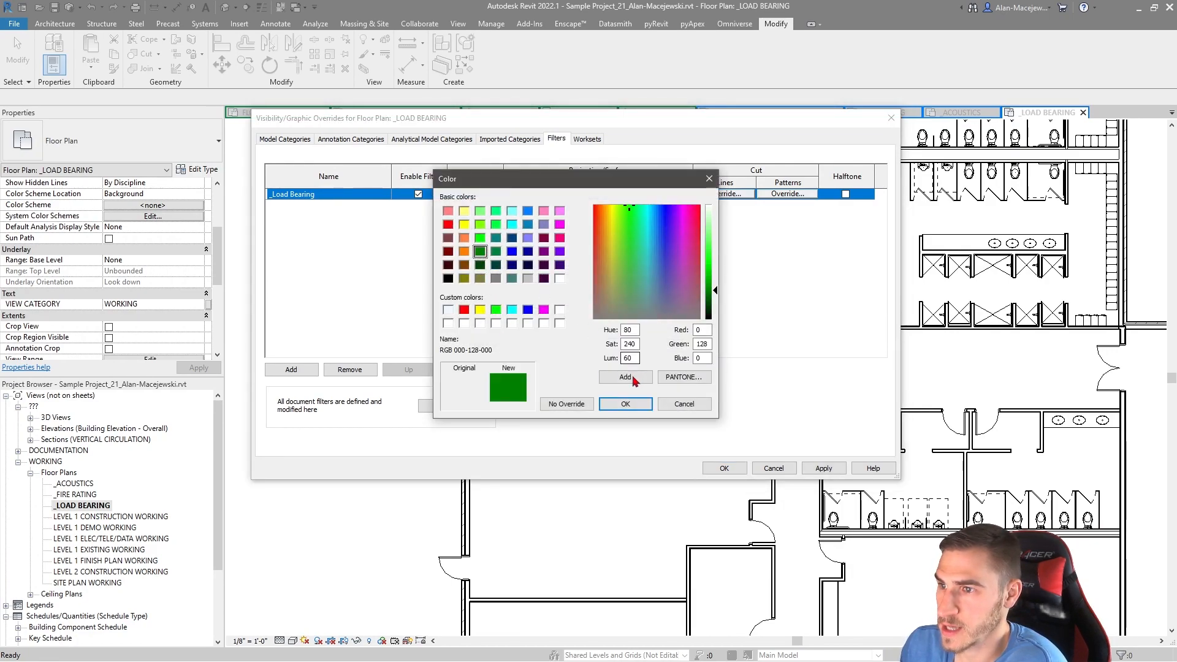
{"action": "left_click", "coordinate": [626, 404]}
{"action": "left_click", "coordinate": [607, 344]}
- Set the _Load Bearing filter's cut pattern foreground colour to green RGB 000-128-000 and accept the view's overrides
{"action": "left_click", "coordinate": [784, 196]}
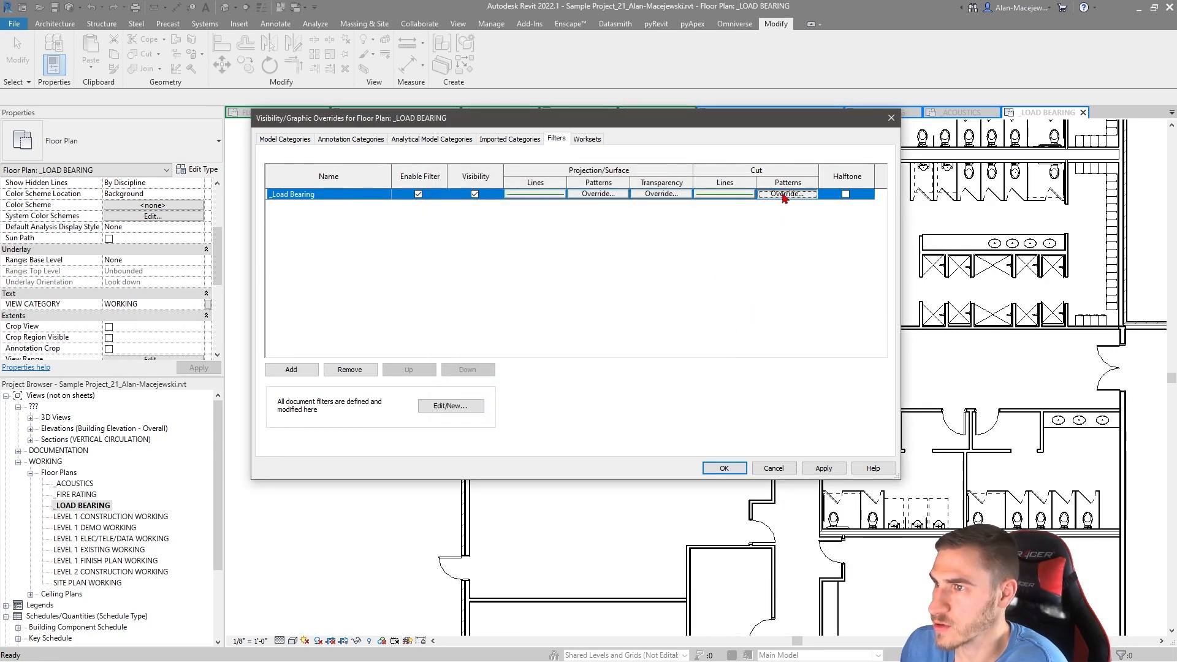
{"action": "left_click", "coordinate": [763, 290]}
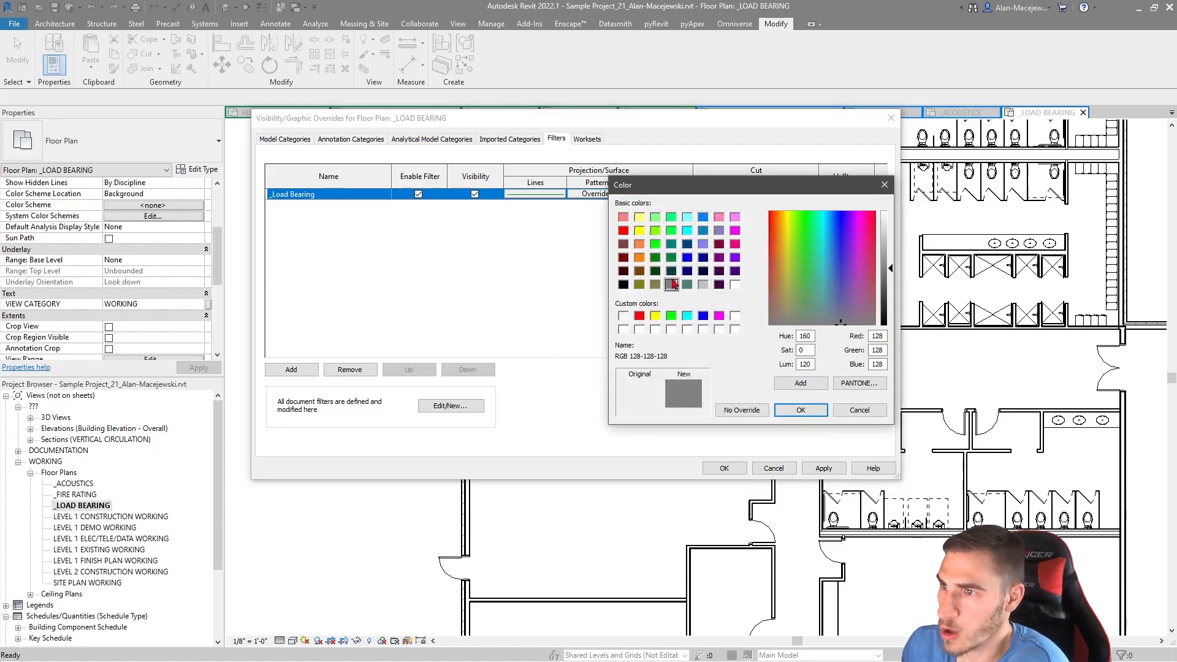
{"action": "left_click", "coordinate": [653, 258]}
{"action": "left_click", "coordinate": [799, 411]}
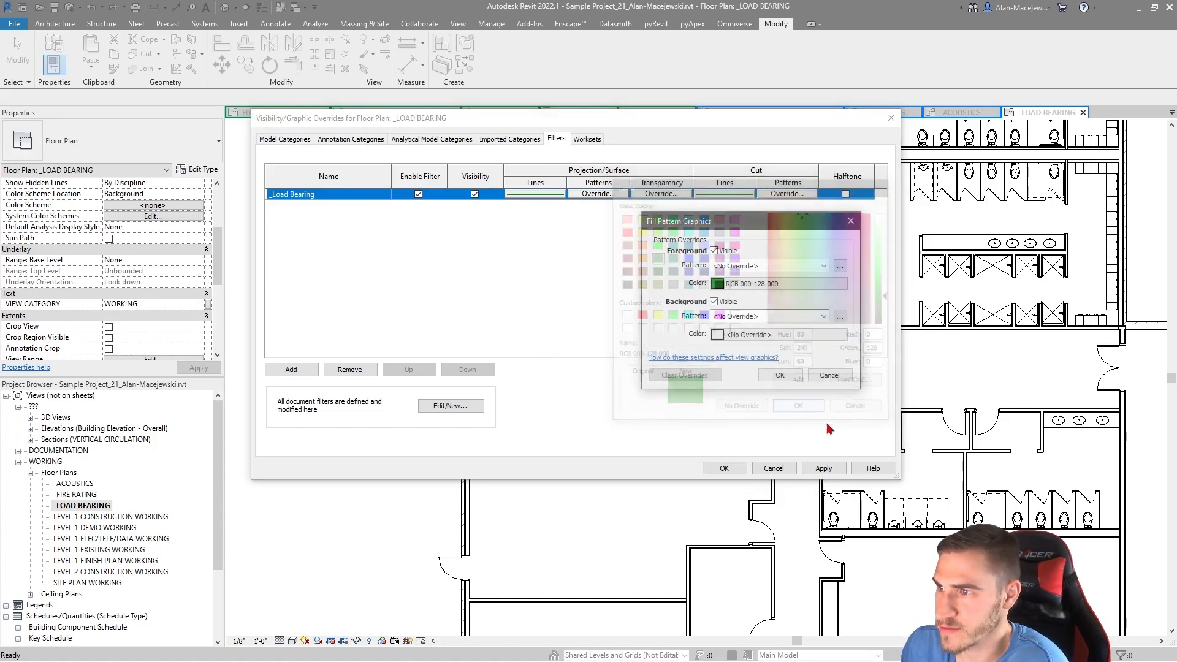
{"action": "left_click", "coordinate": [778, 376]}
{"action": "left_click", "coordinate": [723, 468]}
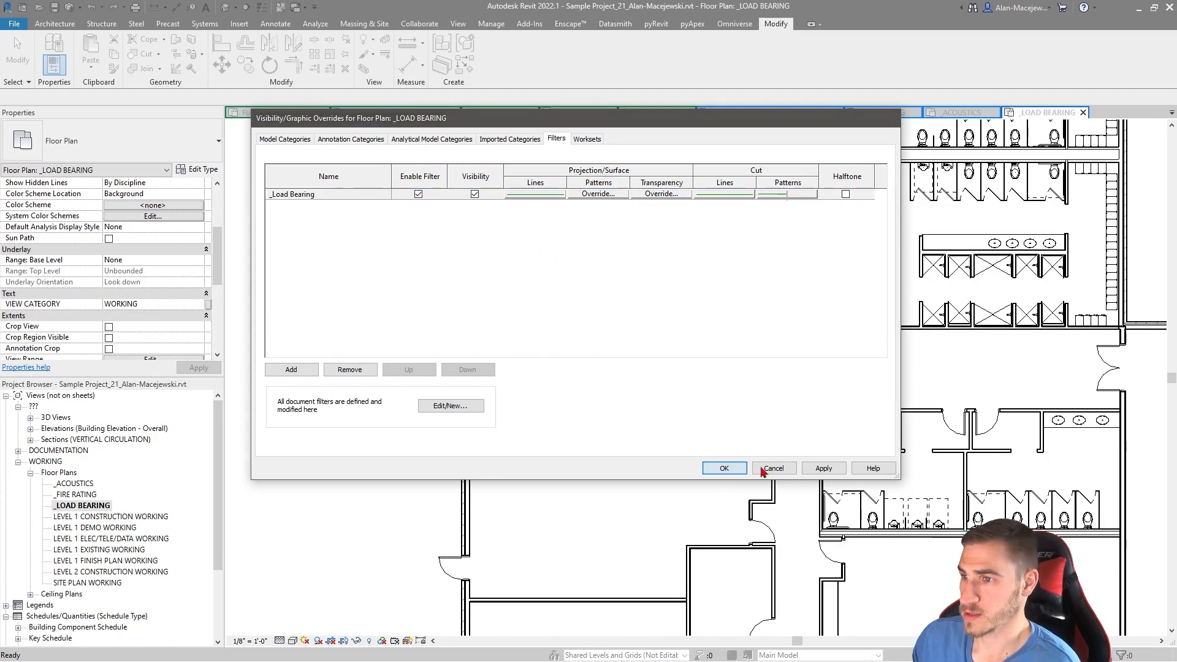
- Inspect the west exterior wall's structural settings and type properties, then deselect it
{"action": "scroll", "coordinate": [626, 450], "scroll_direction": "down", "scroll_amount": 3}
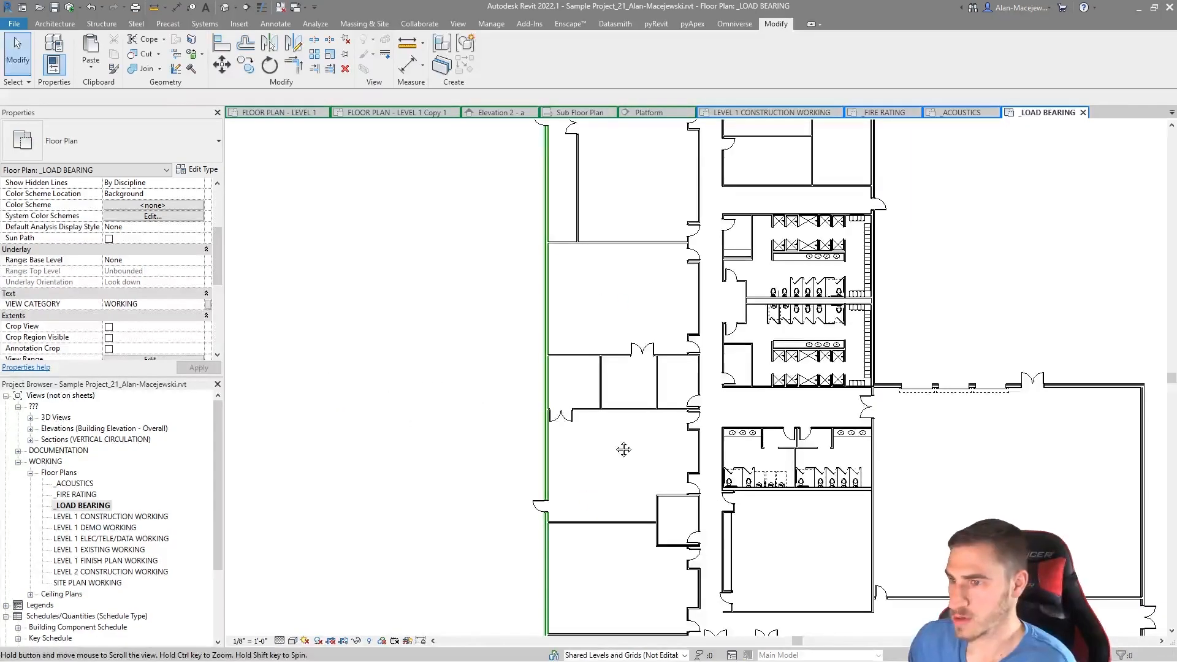
{"action": "left_click", "coordinate": [546, 334]}
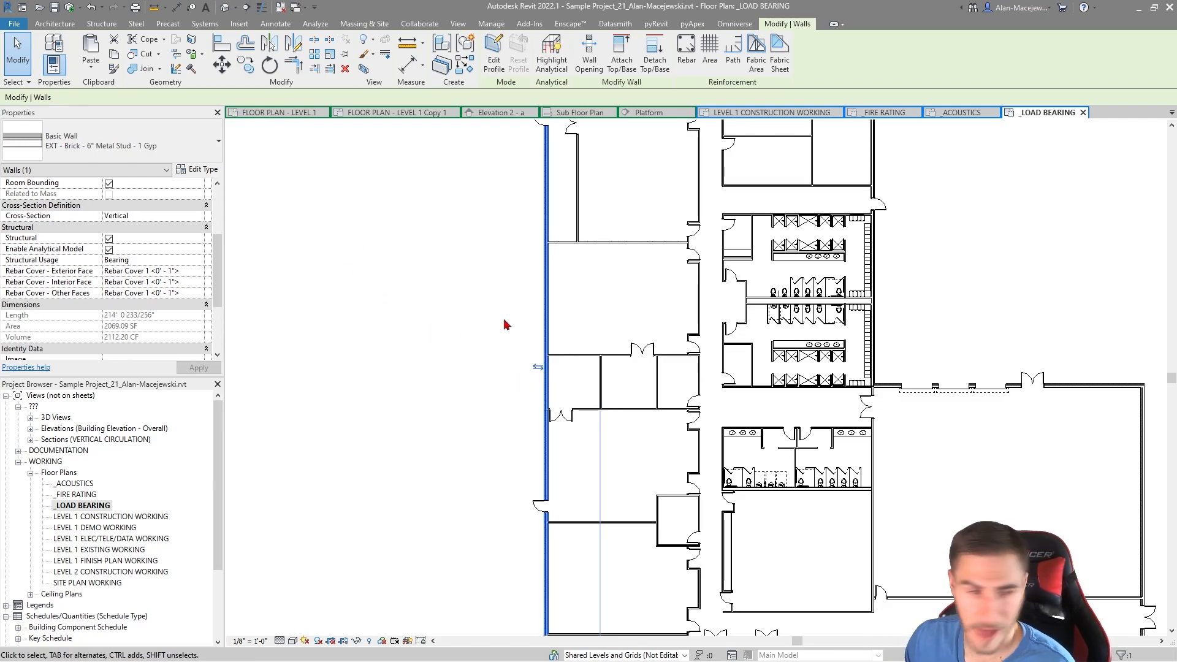
{"action": "left_click", "coordinate": [187, 170]}
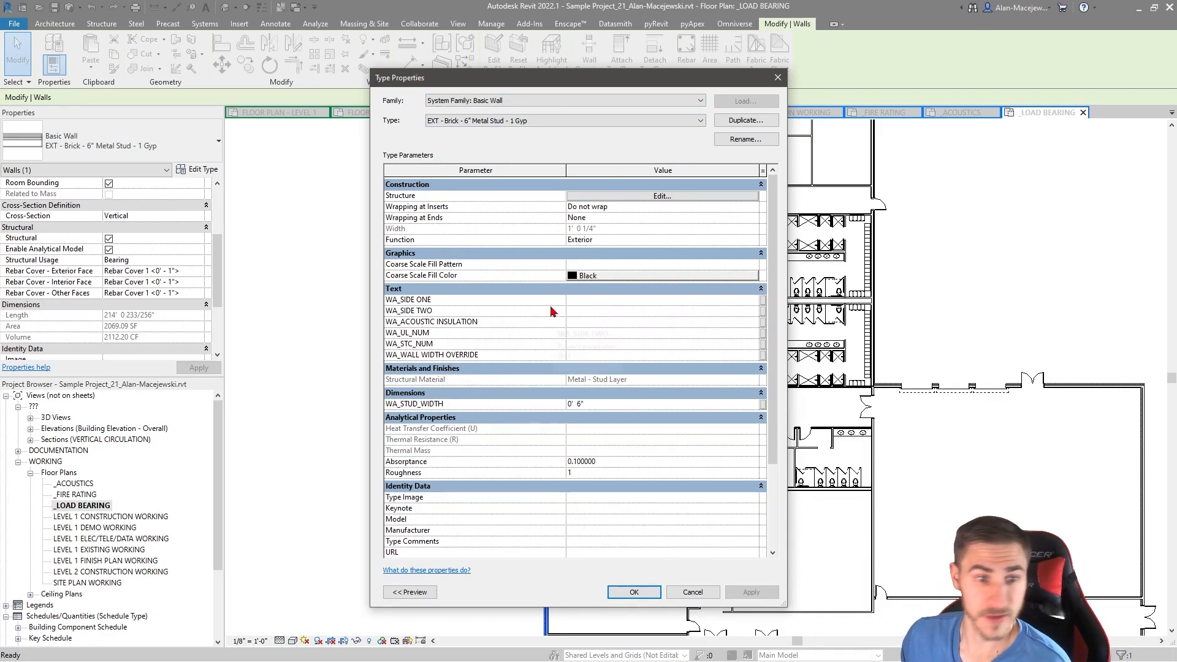
{"action": "left_click", "coordinate": [777, 78]}
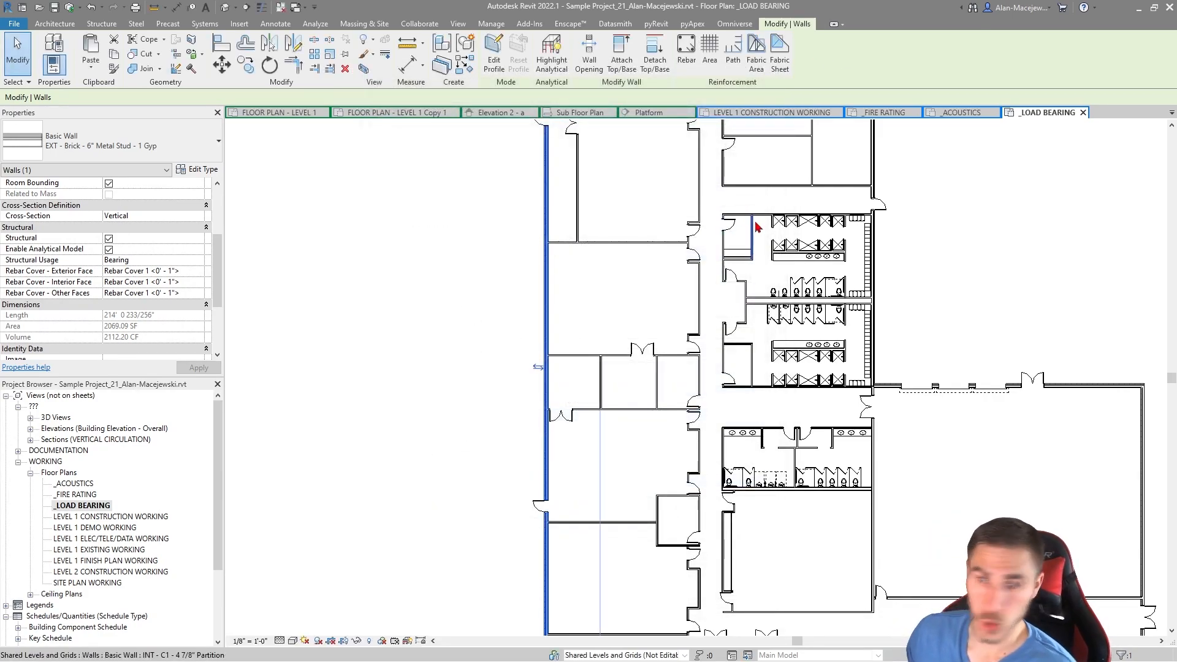
{"action": "key", "text": "Escape"}
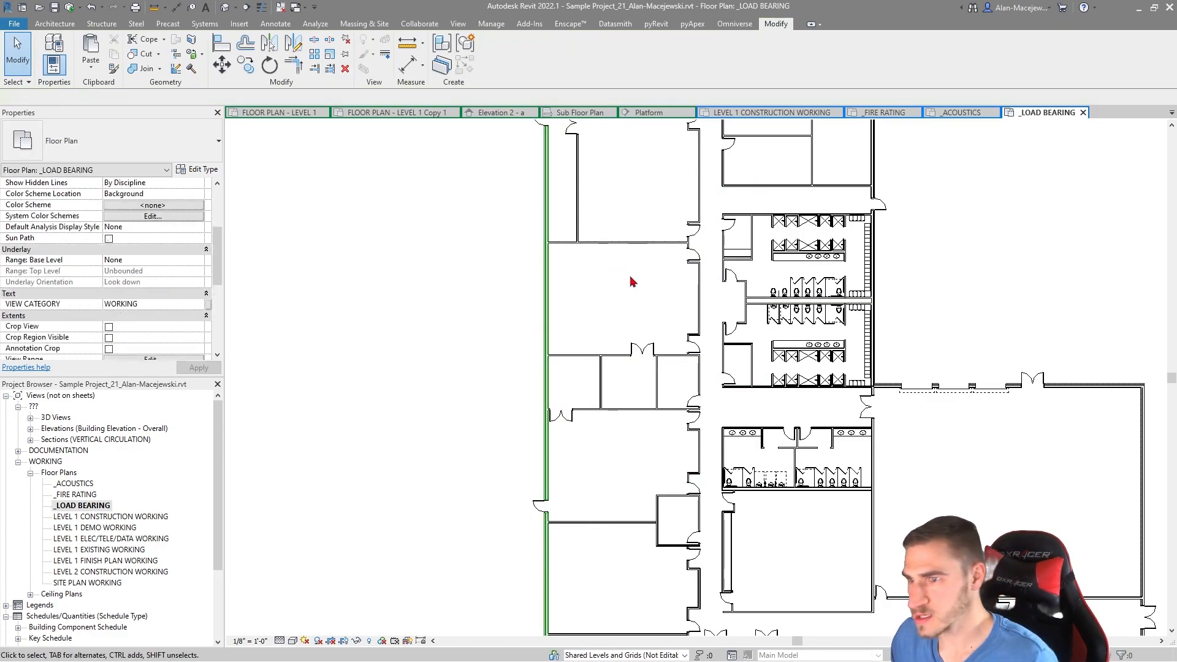
- Enable the Structural property on the remaining EXT - Brick - 6" Metal Stud - 1 Gyp walls around the building perimeter
{"action": "scroll", "coordinate": [613, 460], "scroll_direction": "down", "scroll_amount": 3}
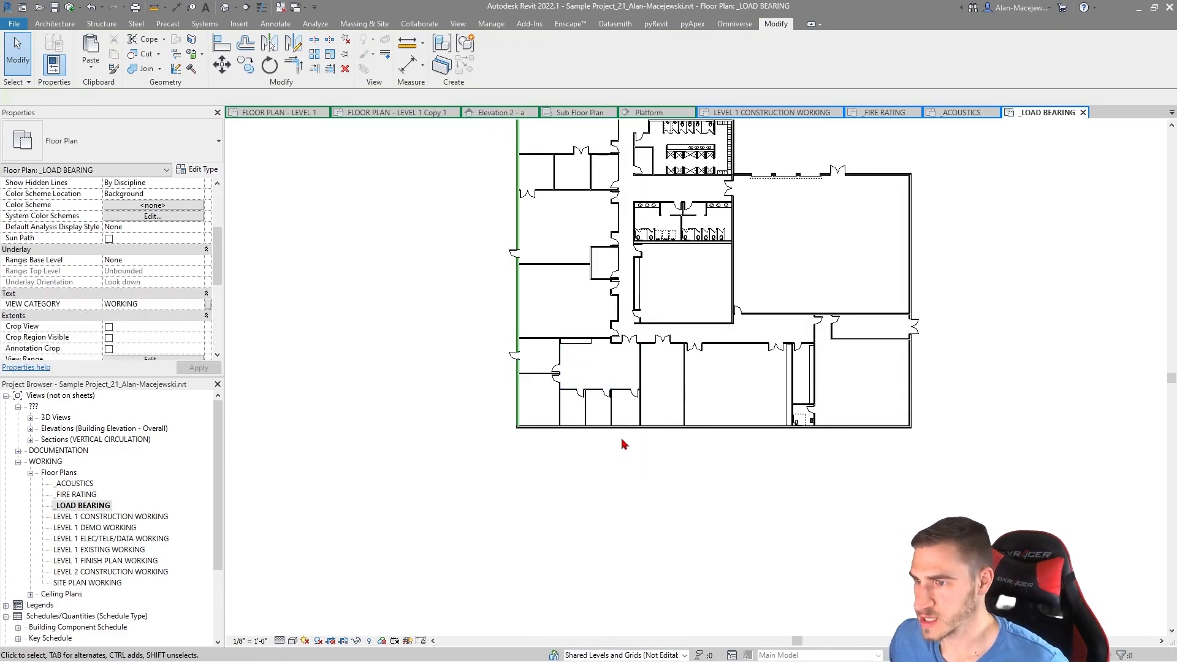
{"action": "left_click", "coordinate": [909, 368]}
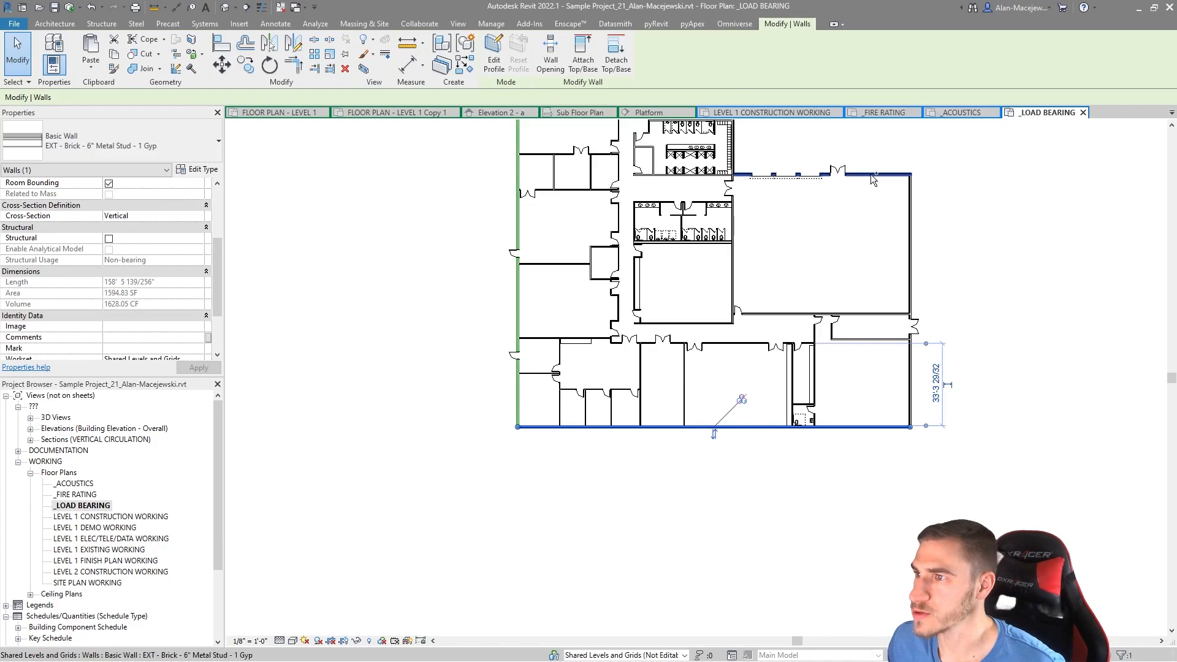
{"action": "middle_click_drag", "start_coordinate": [811, 231], "coordinate": [815, 466]}
{"action": "left_click", "coordinate": [620, 223], "text": "ctrl"}
{"action": "left_click", "coordinate": [766, 281], "text": "ctrl"}
{"action": "left_click", "coordinate": [766, 442], "text": "ctrl"}
{"action": "left_click", "coordinate": [109, 238]}
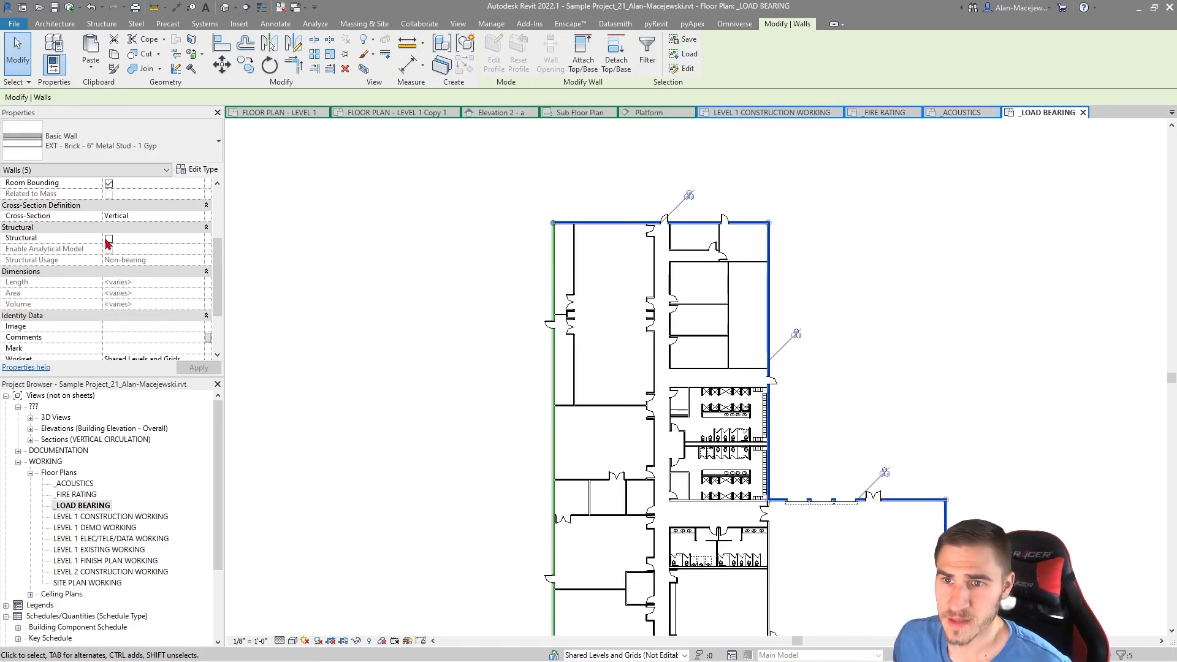
{"action": "left_click", "coordinate": [460, 482]}
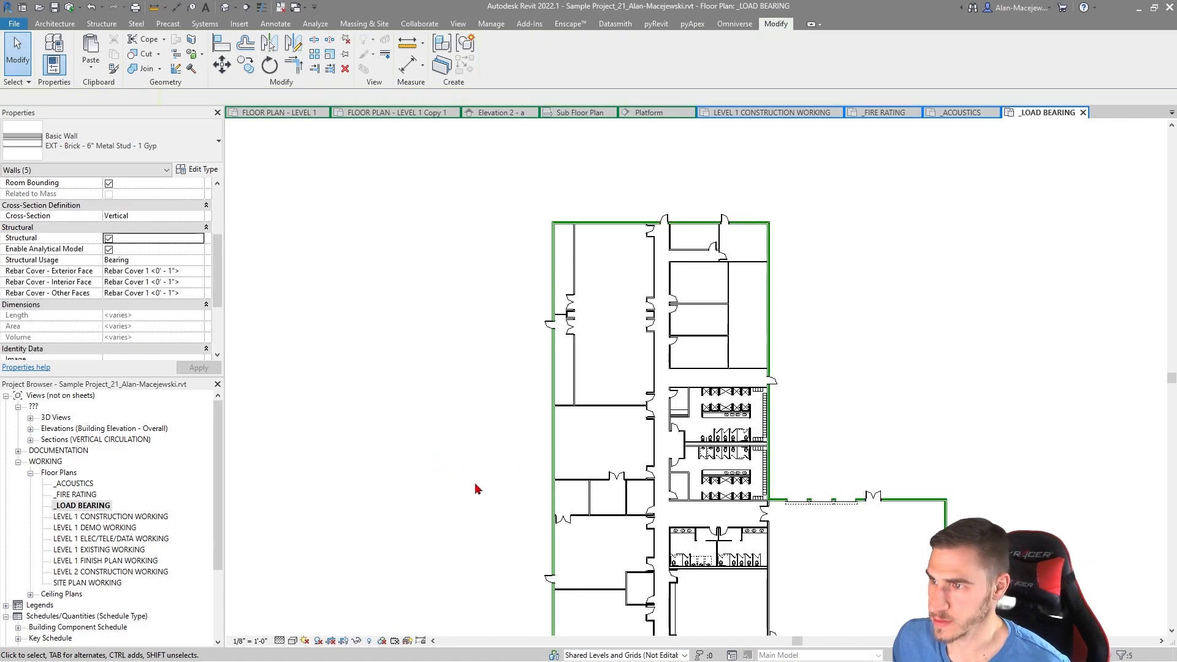
- Select the interior partitions lining the corridors and the main cross walls between rooms, and enable their Structural property
{"action": "middle_click_drag", "start_coordinate": [480, 489], "coordinate": [424, 377]}
{"action": "scroll", "coordinate": [452, 355], "scroll_direction": "up", "scroll_amount": 3}
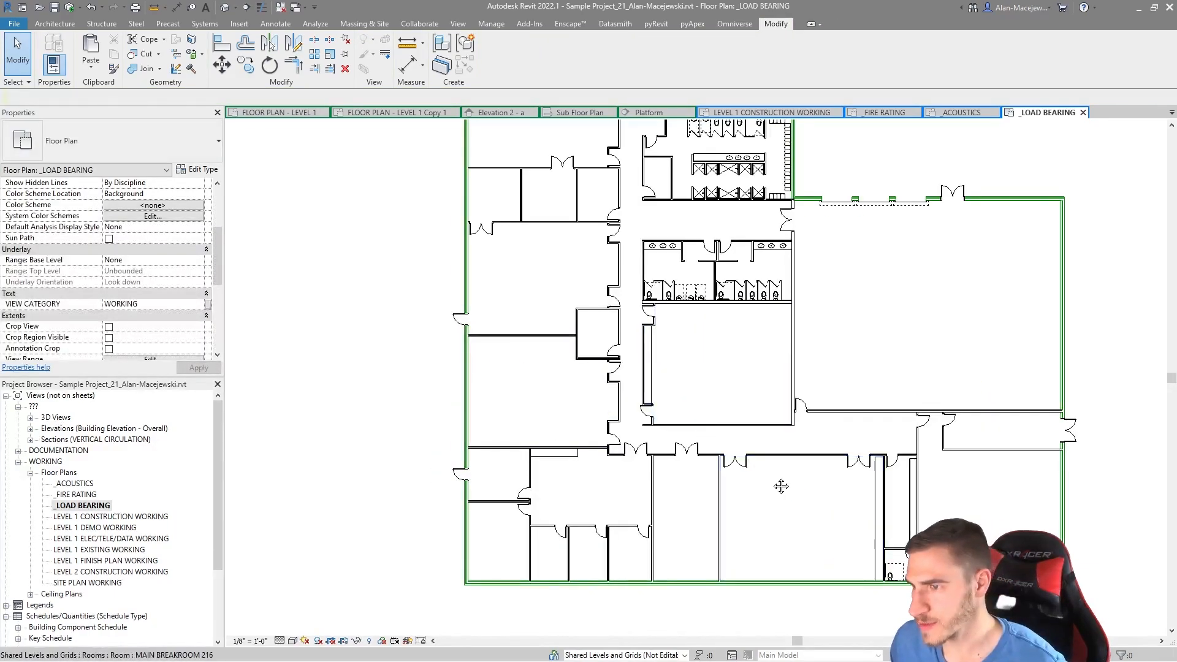
{"action": "scroll", "coordinate": [743, 459], "scroll_direction": "up", "scroll_amount": 2}
{"action": "left_click", "coordinate": [771, 421]}
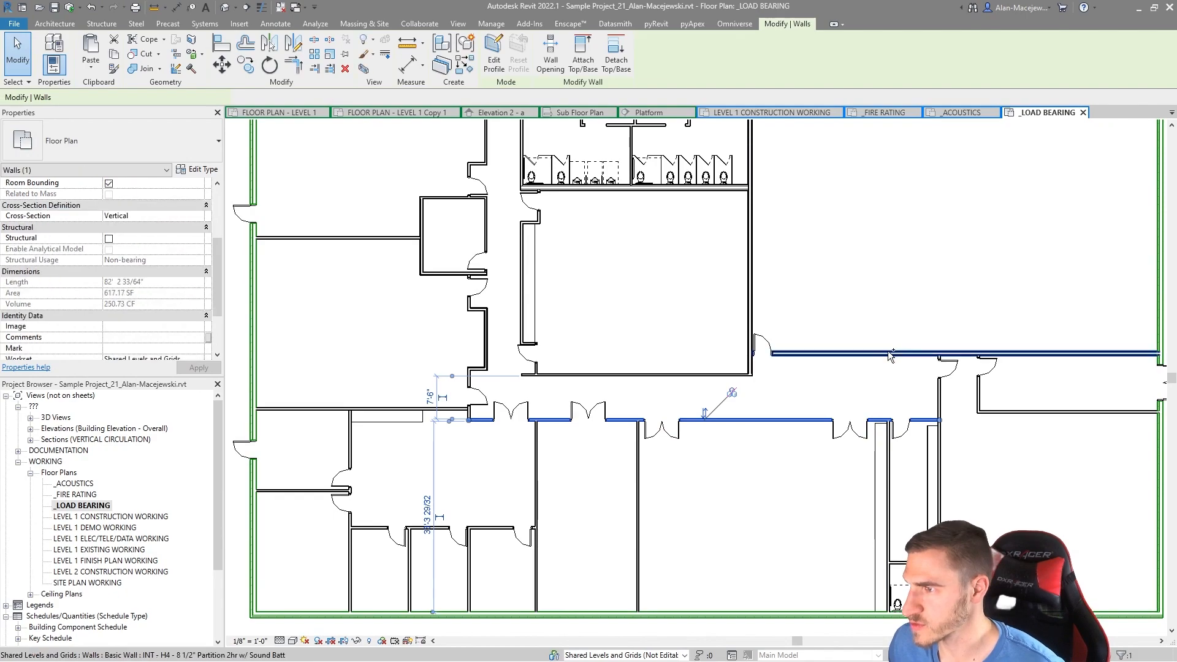
{"action": "middle_click_drag", "start_coordinate": [427, 316], "coordinate": [542, 436]}
{"action": "left_click", "coordinate": [601, 458], "text": "ctrl"}
{"action": "scroll", "coordinate": [610, 496], "scroll_direction": "down", "scroll_amount": 2}
{"action": "left_click", "coordinate": [464, 517], "text": "ctrl"}
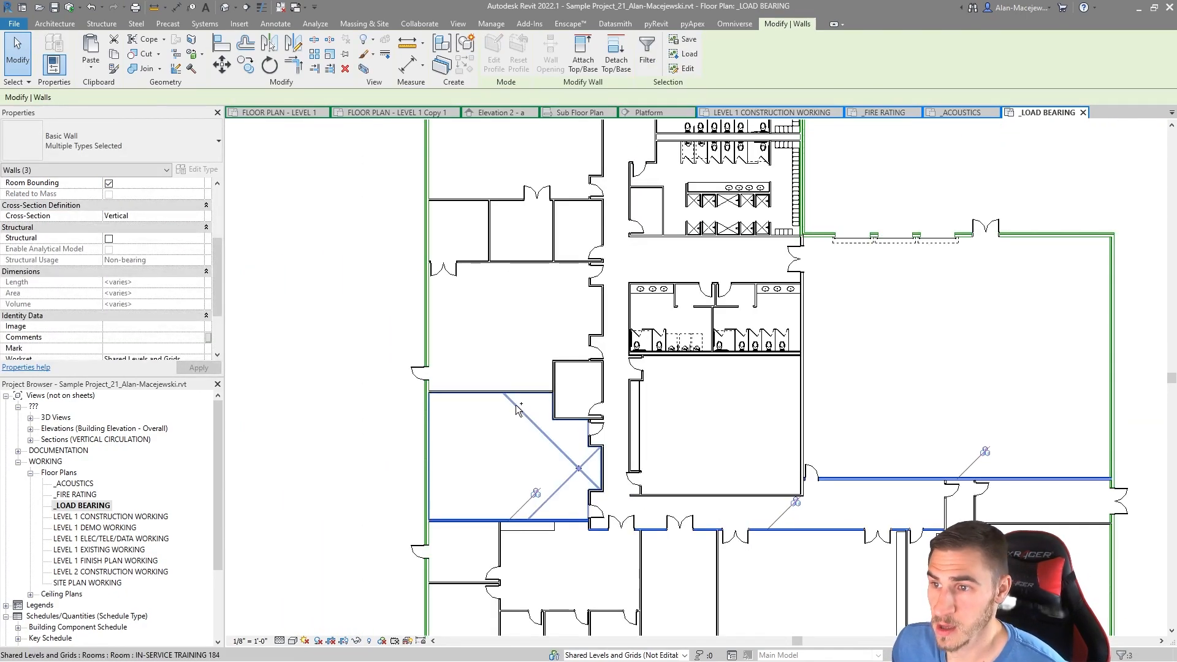
{"action": "left_click", "coordinate": [501, 393], "text": "ctrl"}
{"action": "middle_click_drag", "start_coordinate": [515, 229], "coordinate": [549, 398]}
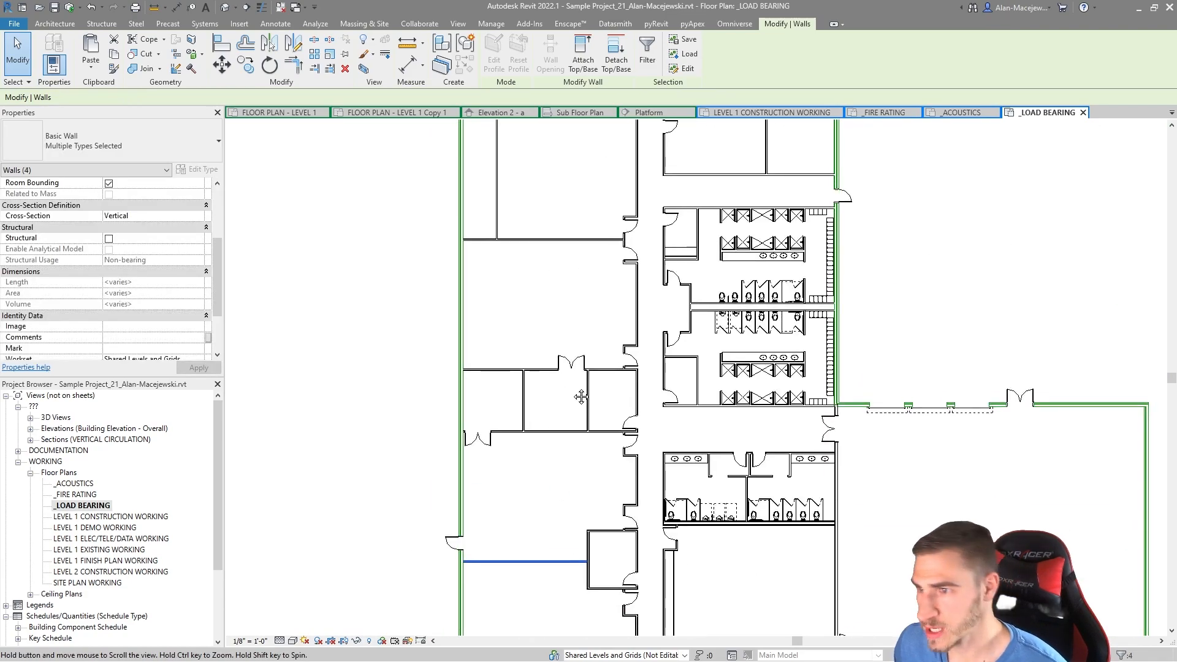
{"action": "left_click", "coordinate": [687, 405], "text": "ctrl"}
{"action": "left_click", "coordinate": [500, 368], "text": "ctrl"}
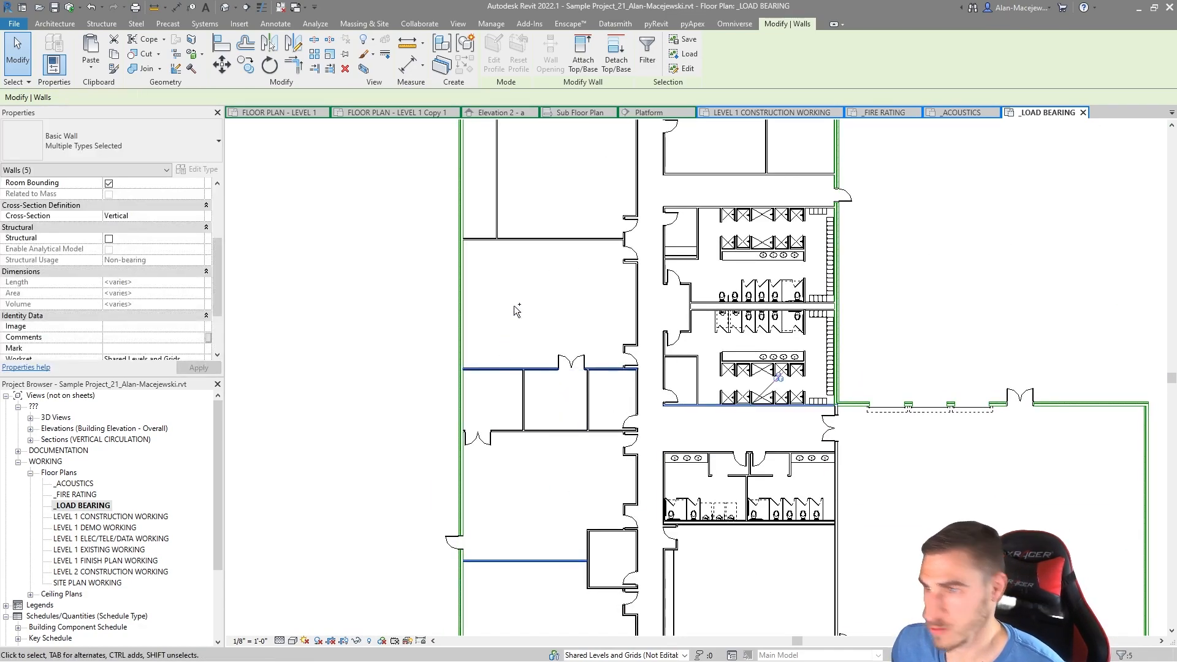
{"action": "middle_click_drag", "start_coordinate": [507, 321], "coordinate": [597, 421]}
{"action": "left_click", "coordinate": [594, 430], "text": "ctrl"}
{"action": "left_click", "coordinate": [732, 400], "text": "ctrl"}
{"action": "left_click", "coordinate": [729, 368], "text": "ctrl"}
{"action": "mouse_move", "coordinate": [726, 331]}
{"action": "middle_mouse_down"}
{"action": "mouse_move", "coordinate": [753, 503]}
{"action": "mouse_move", "coordinate": [709, 344]}
{"action": "middle_mouse_up"}
{"action": "left_click", "coordinate": [736, 352], "text": "ctrl"}
{"action": "left_click", "coordinate": [684, 397], "text": "ctrl"}
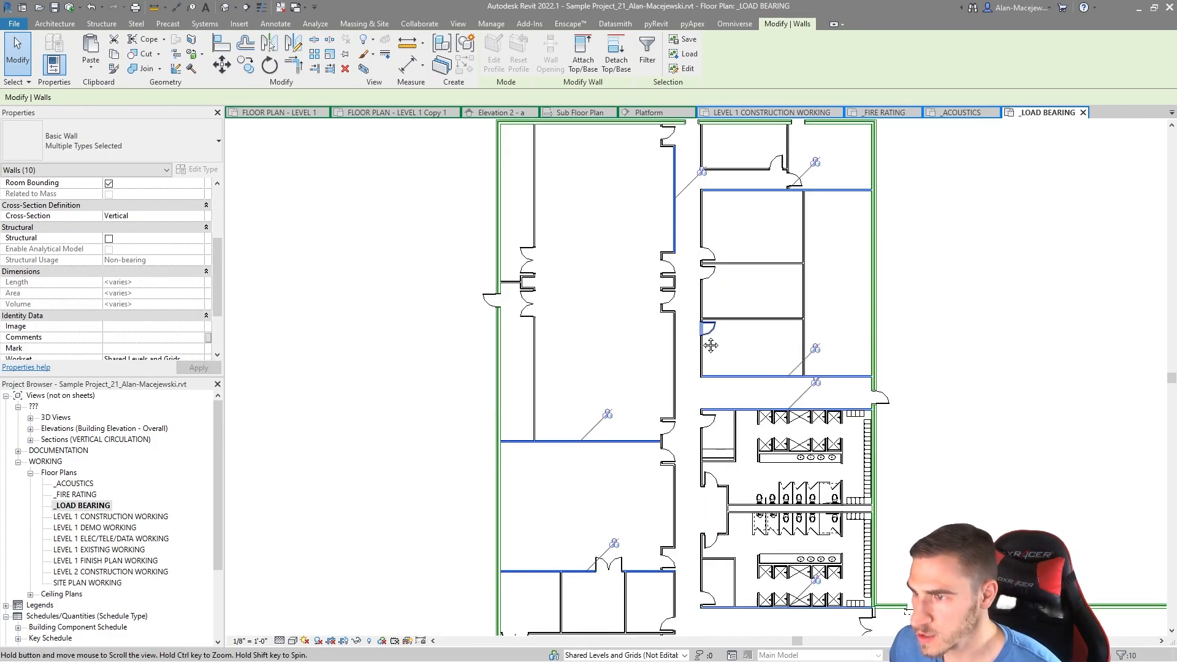
{"action": "left_click", "coordinate": [700, 343], "text": "ctrl"}
{"action": "left_click", "coordinate": [703, 450], "text": "ctrl"}
{"action": "left_click", "coordinate": [702, 454], "text": "ctrl"}
{"action": "left_click", "coordinate": [698, 464], "text": "ctrl"}
{"action": "middle_click_drag", "start_coordinate": [698, 466], "coordinate": [696, 332]}
{"action": "left_click", "coordinate": [694, 440], "text": "ctrl"}
{"action": "left_click", "coordinate": [668, 475], "text": "ctrl"}
{"action": "middle_click_drag", "start_coordinate": [680, 495], "coordinate": [679, 341]}
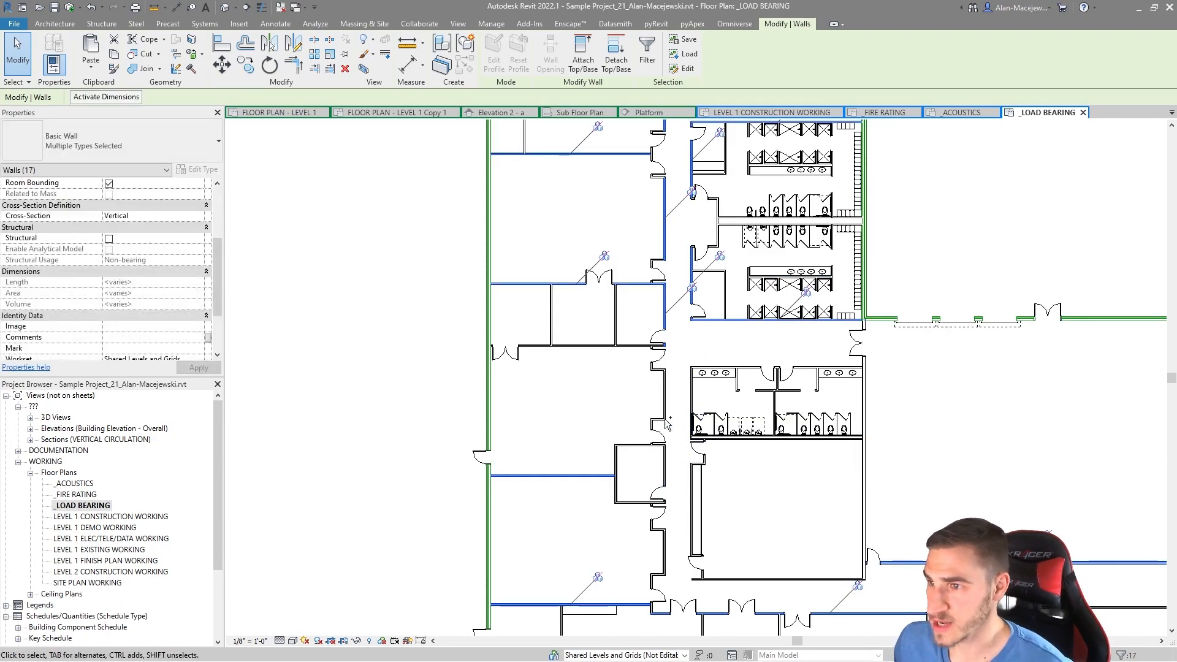
{"action": "left_click", "coordinate": [667, 475], "text": "ctrl"}
{"action": "left_click", "coordinate": [665, 472], "text": "ctrl"}
{"action": "left_click", "coordinate": [693, 496], "text": "ctrl"}
{"action": "left_click", "coordinate": [730, 579], "text": "ctrl"}
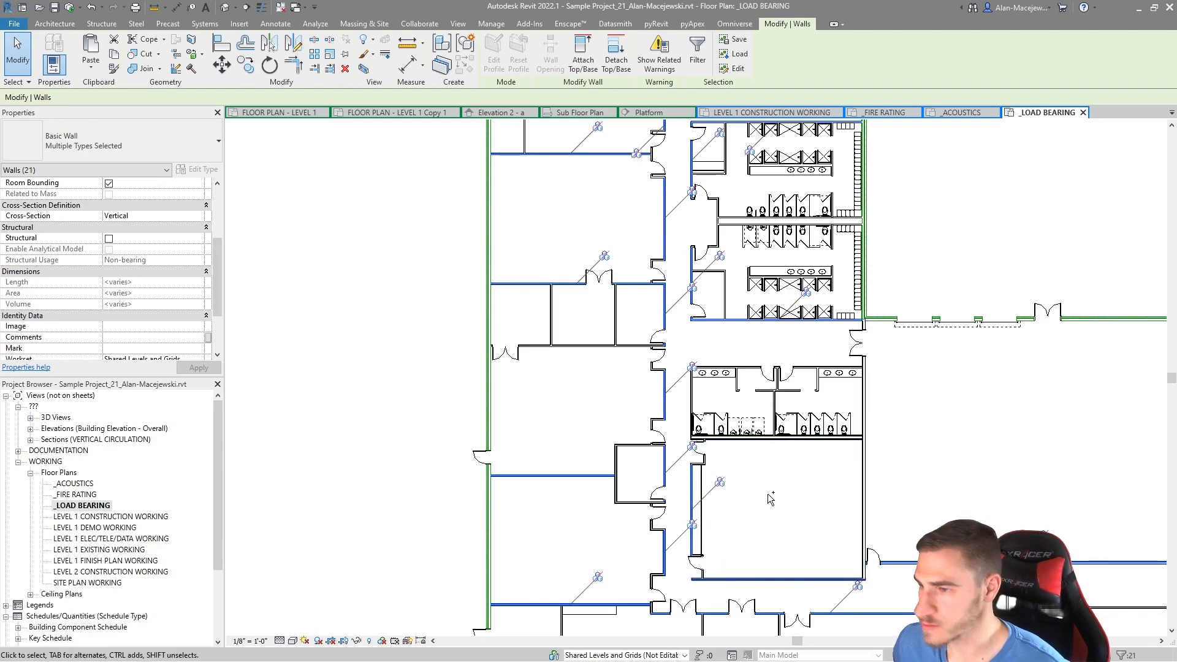
{"action": "middle_click_drag", "start_coordinate": [838, 588], "coordinate": [809, 483]}
{"action": "left_click", "coordinate": [797, 475], "text": "ctrl"}
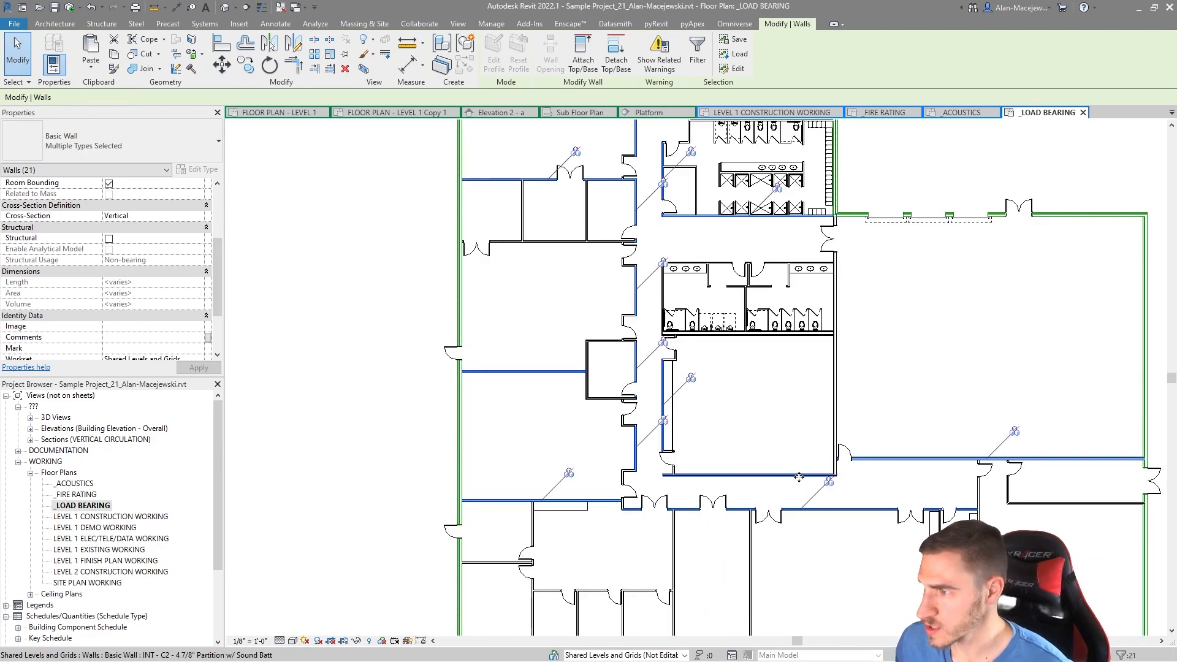
{"action": "left_click", "coordinate": [1064, 503], "text": "ctrl"}
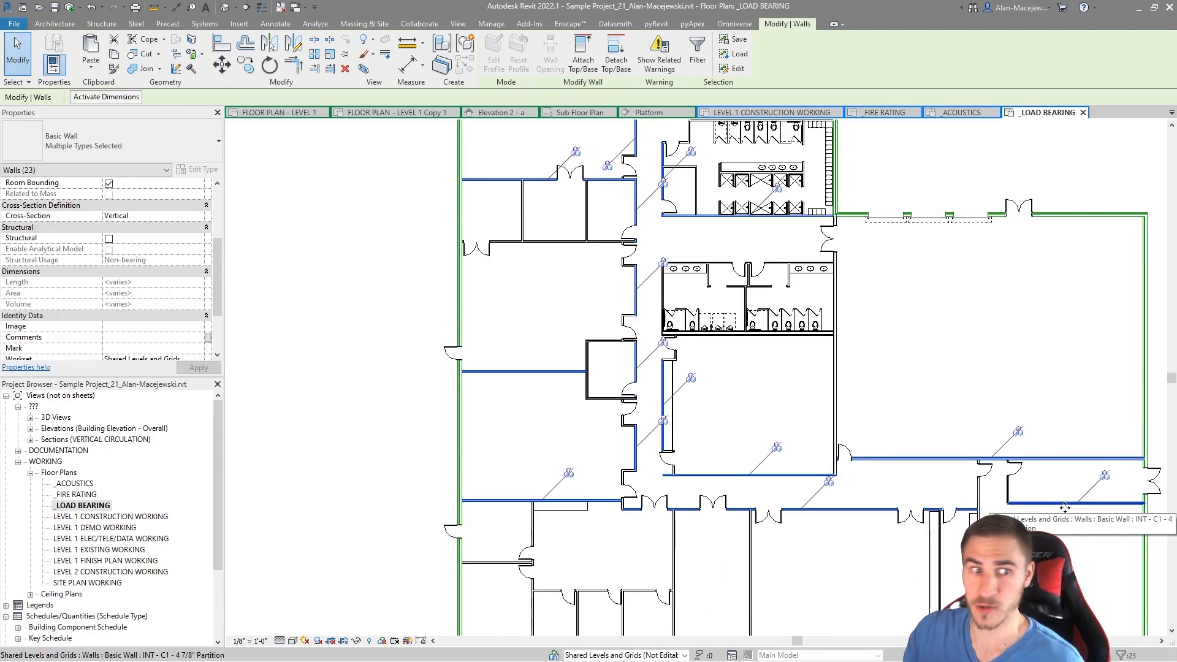
{"action": "scroll", "coordinate": [168, 258], "scroll_direction": "down", "scroll_amount": 2}
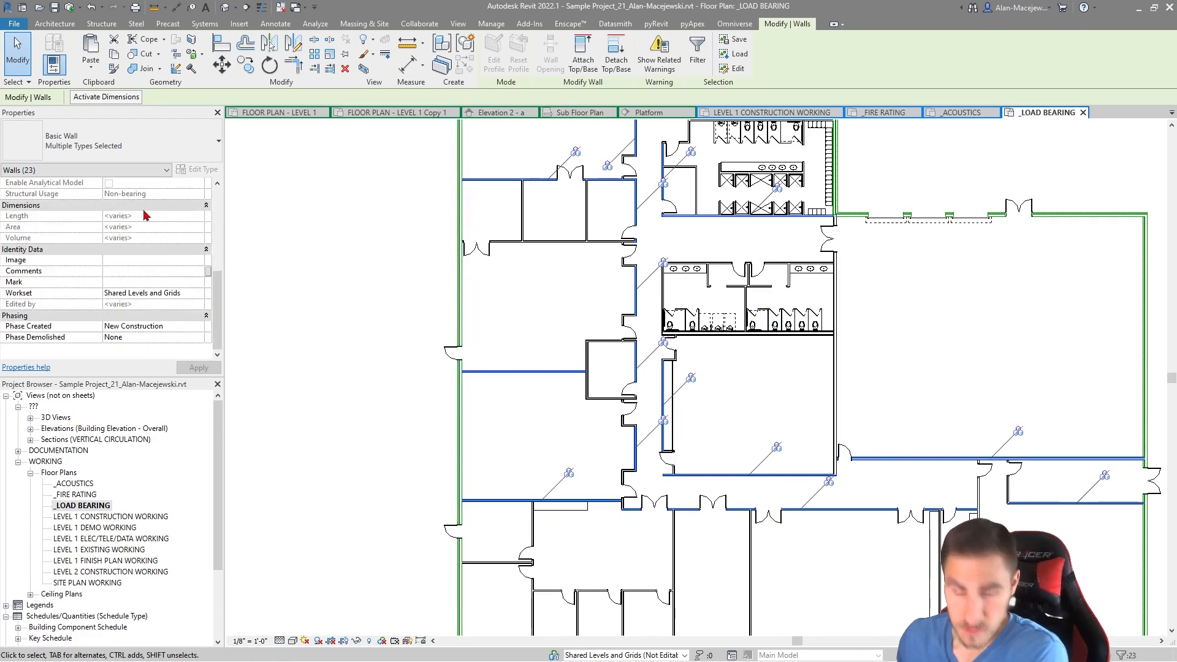
{"action": "scroll", "coordinate": [116, 304], "scroll_direction": "up", "scroll_amount": 4}
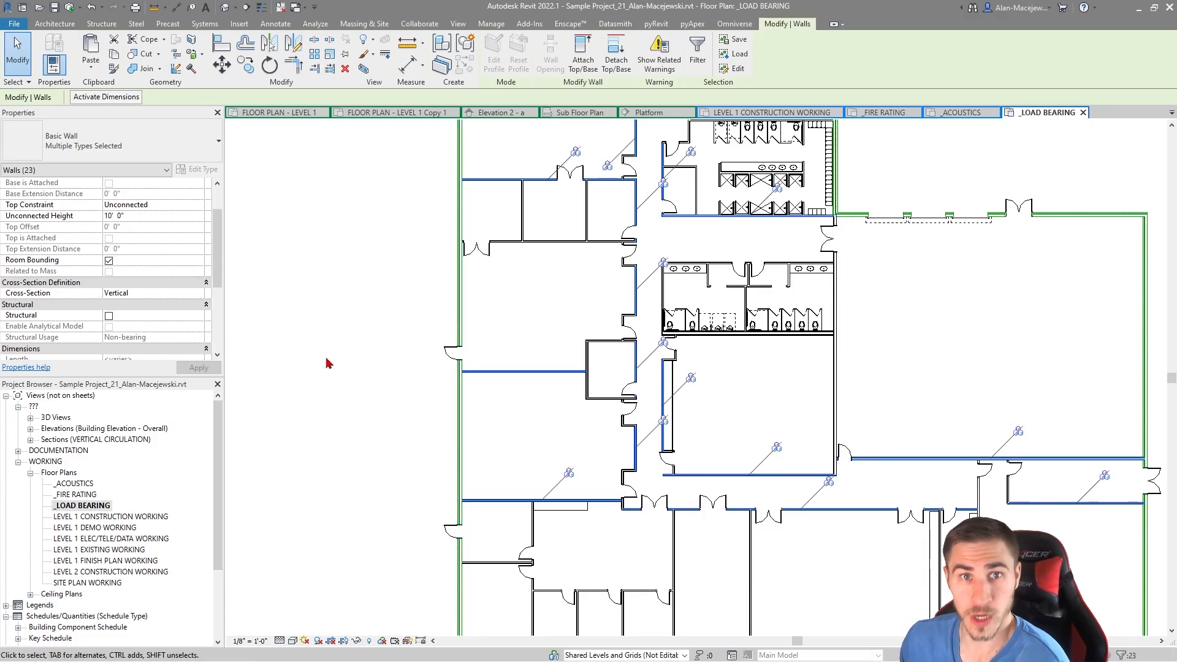
{"action": "left_click", "coordinate": [108, 316]}
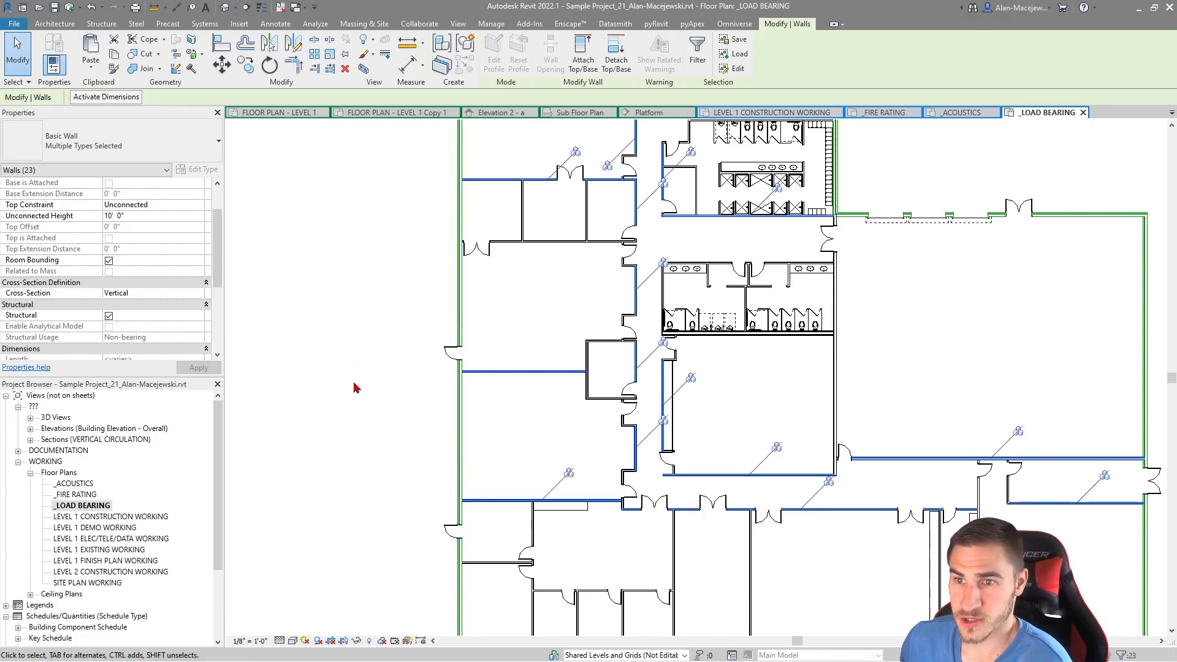
{"action": "key", "text": "Escape"}
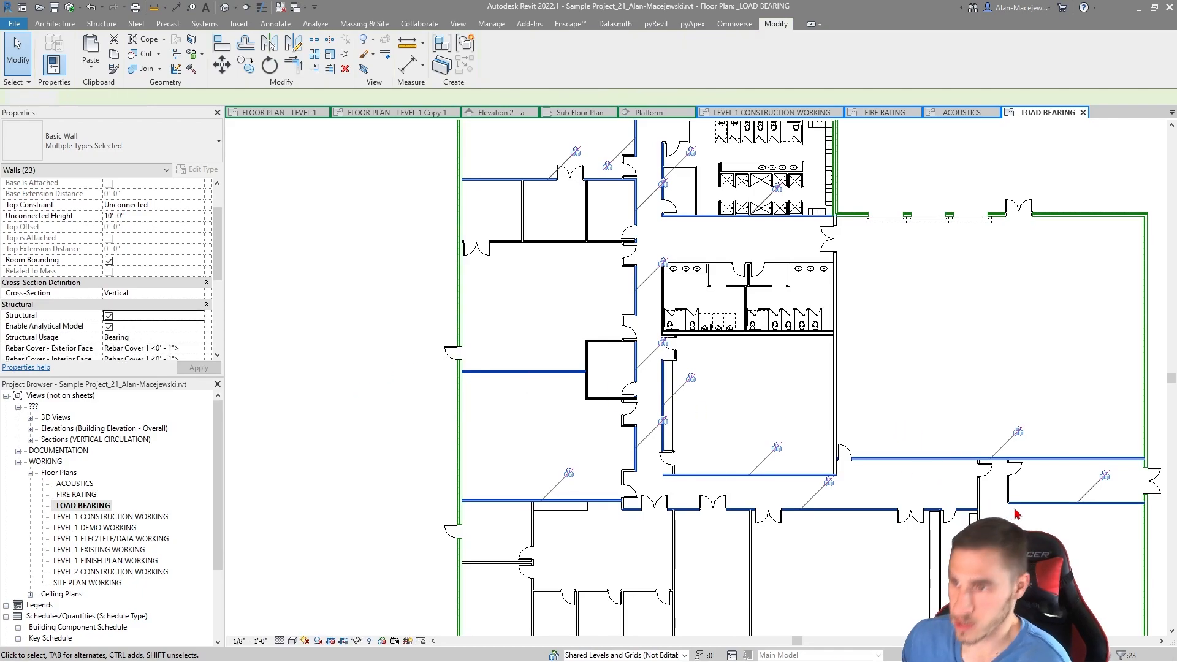
- Enable the Structural property on the INT - H4 partition along the west side of the large east room
{"action": "middle_click_drag", "start_coordinate": [956, 477], "coordinate": [872, 531]}
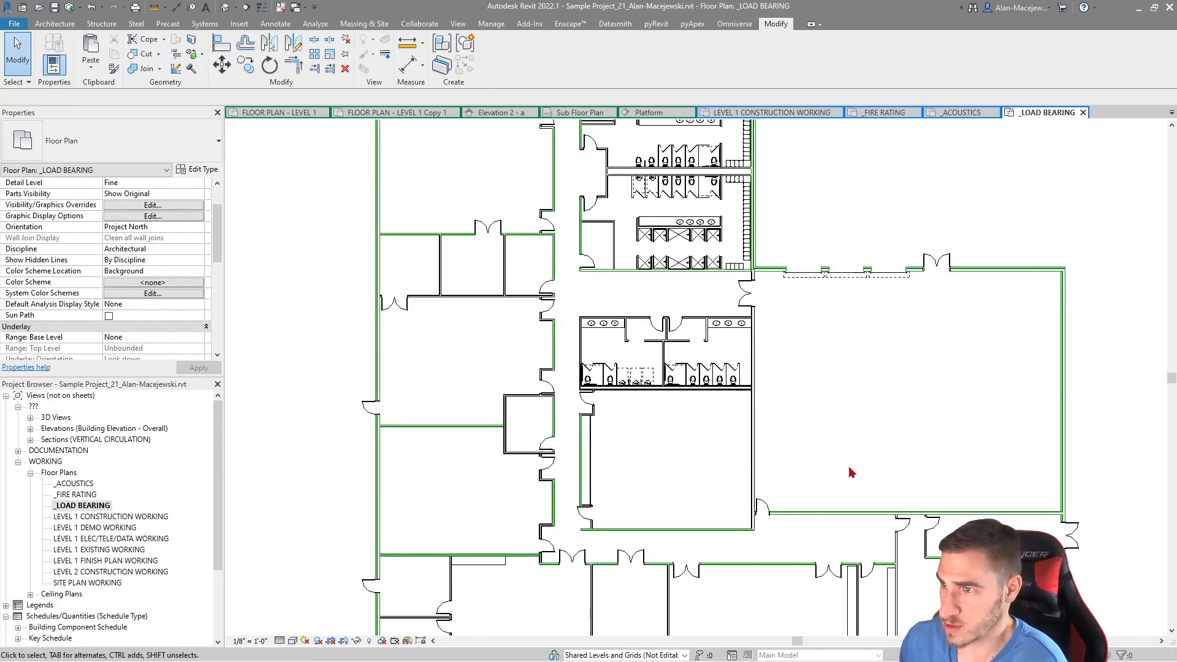
{"action": "left_click", "coordinate": [753, 434]}
{"action": "left_click", "coordinate": [109, 317]}
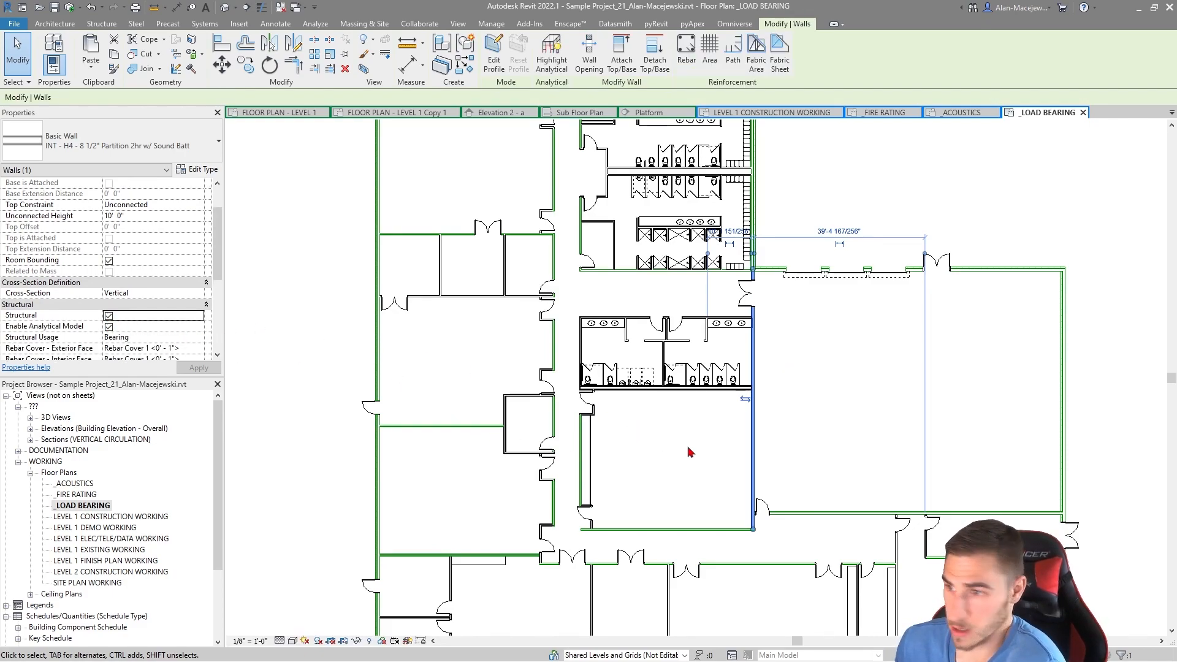
- Set the Structural Usage of the INT - H4 partition along the large east room's west side to Shear and deselect it
{"action": "scroll", "coordinate": [689, 447], "scroll_direction": "up", "scroll_amount": 3}
{"action": "left_click", "coordinate": [870, 398]}
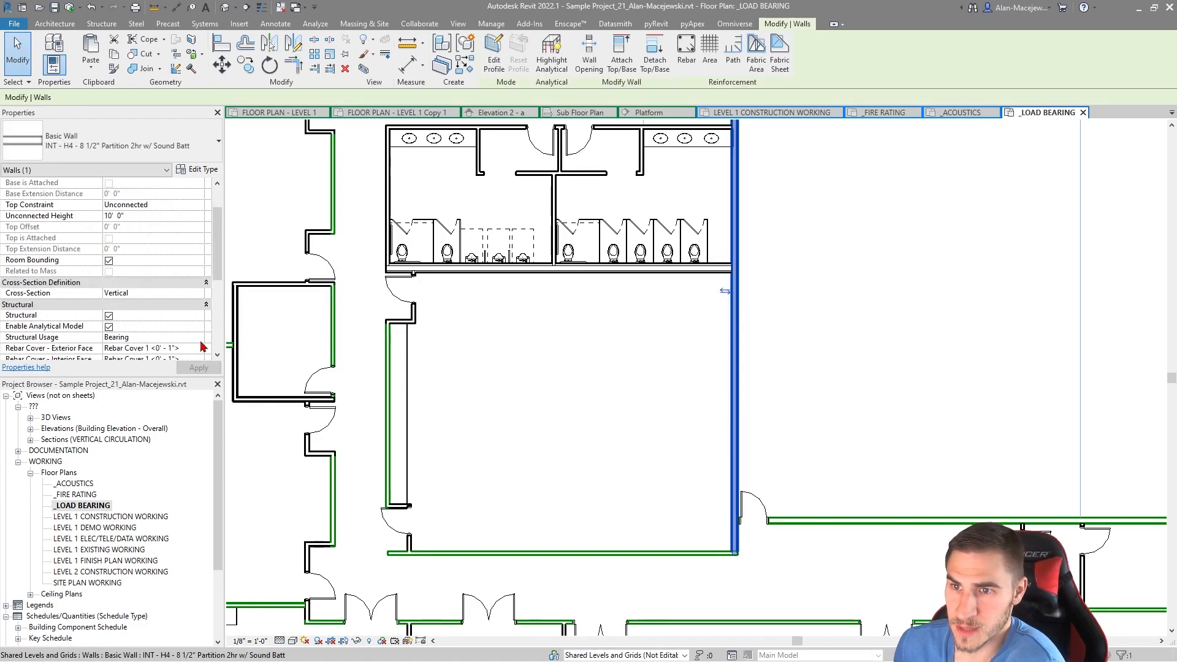
{"action": "left_click", "coordinate": [199, 338]}
{"action": "left_click", "coordinate": [139, 357]}
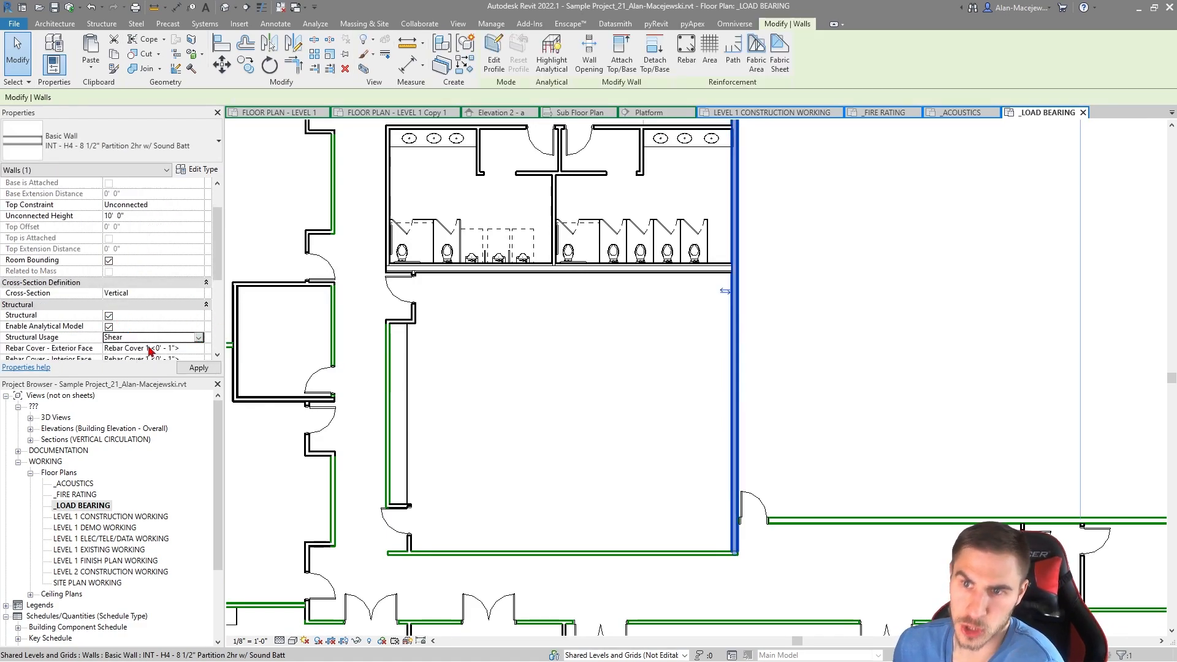
{"action": "left_click", "coordinate": [562, 414]}
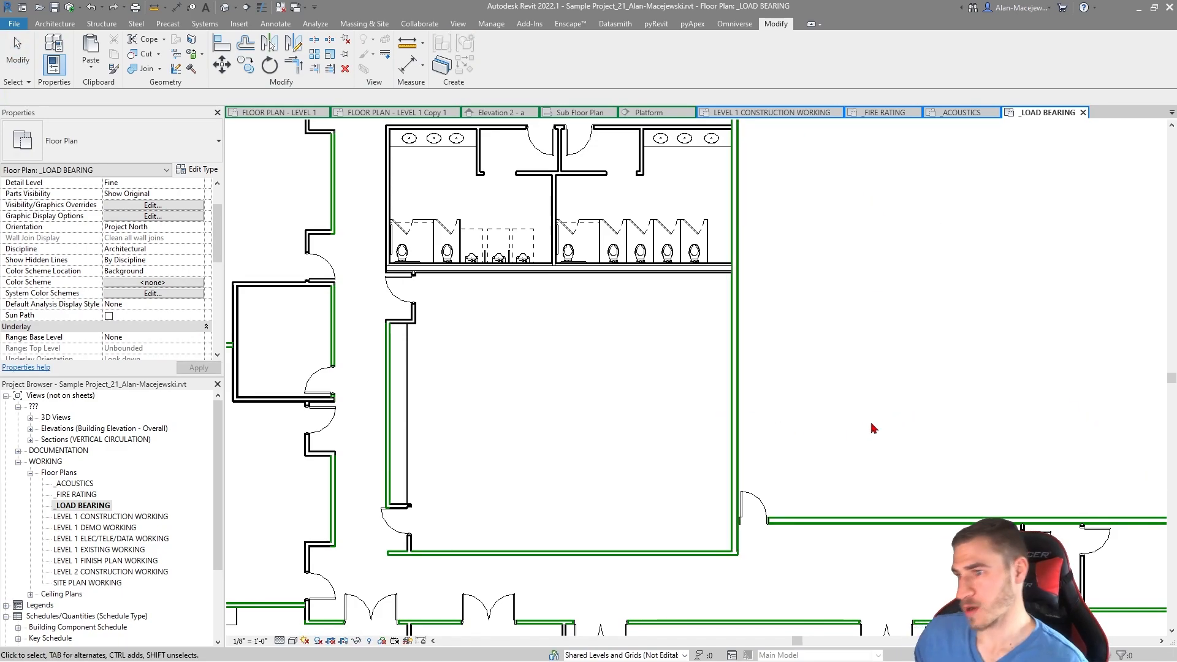
- Review the whole load bearing plan and highlight the _ACOUSTICS, _FIRE RATING and _LOAD BEARING views in the project browser
{"action": "scroll", "coordinate": [649, 465], "scroll_direction": "down", "scroll_amount": 3}
{"action": "scroll", "coordinate": [666, 419], "scroll_direction": "down", "scroll_amount": 4}
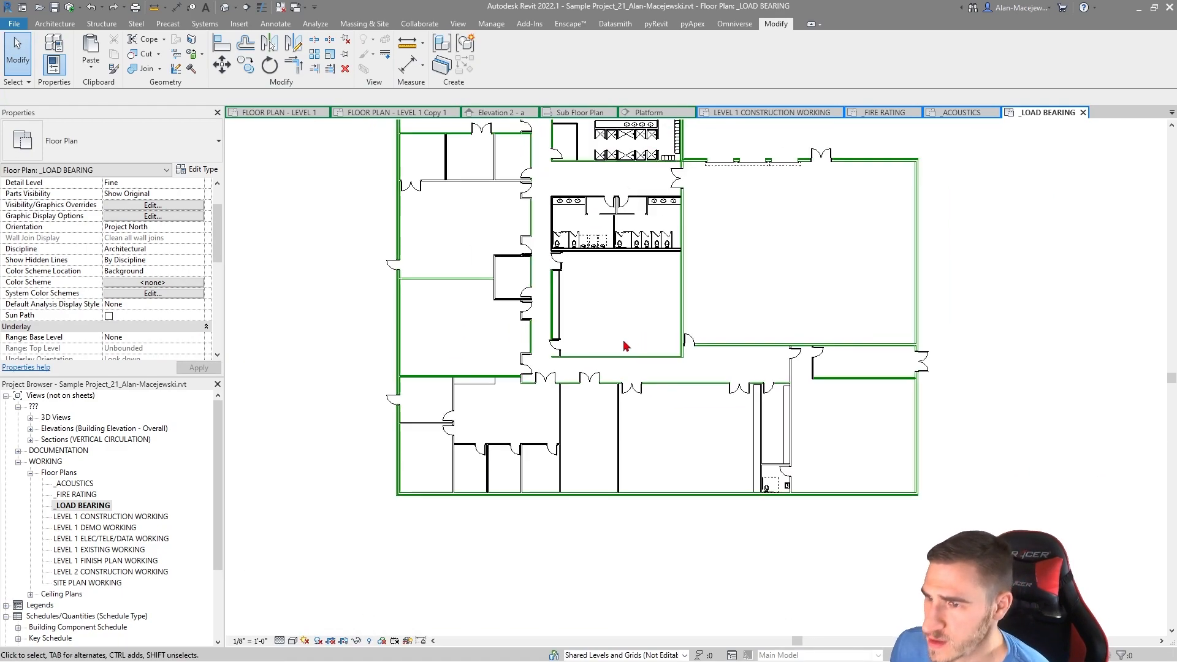
{"action": "middle_click_drag", "start_coordinate": [672, 490], "coordinate": [668, 587]}
{"action": "middle_click", "coordinate": [472, 383]}
{"action": "middle_click", "coordinate": [472, 384]}
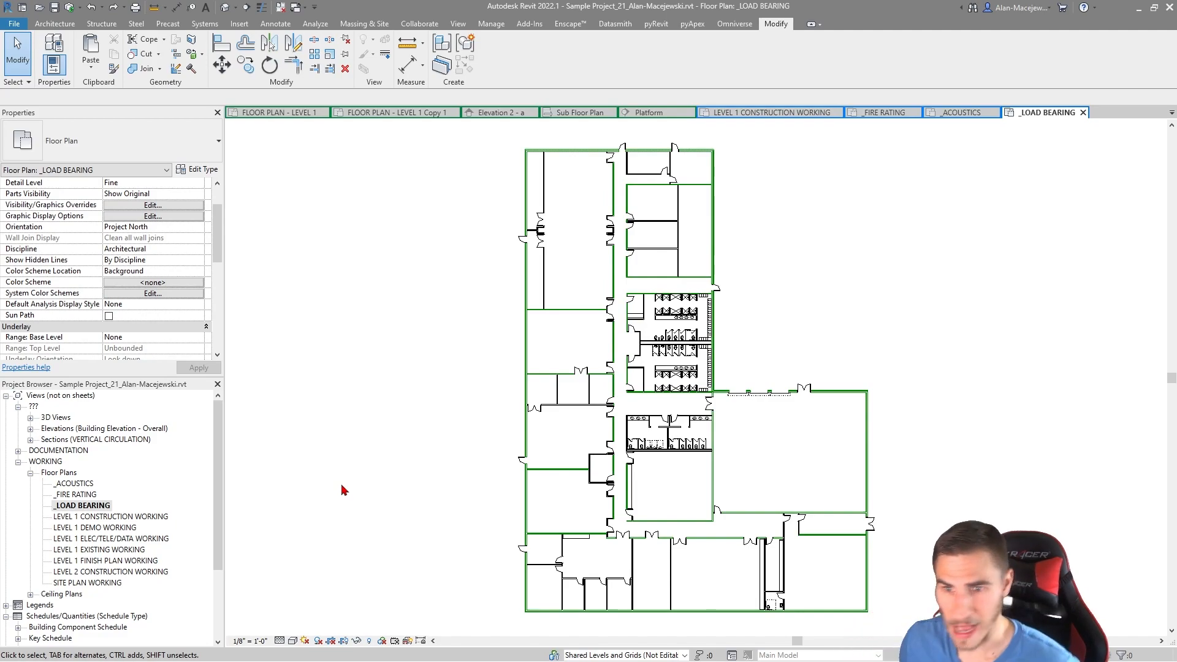
{"action": "left_click", "coordinate": [79, 483]}
{"action": "left_click", "coordinate": [84, 505], "text": "shift"}
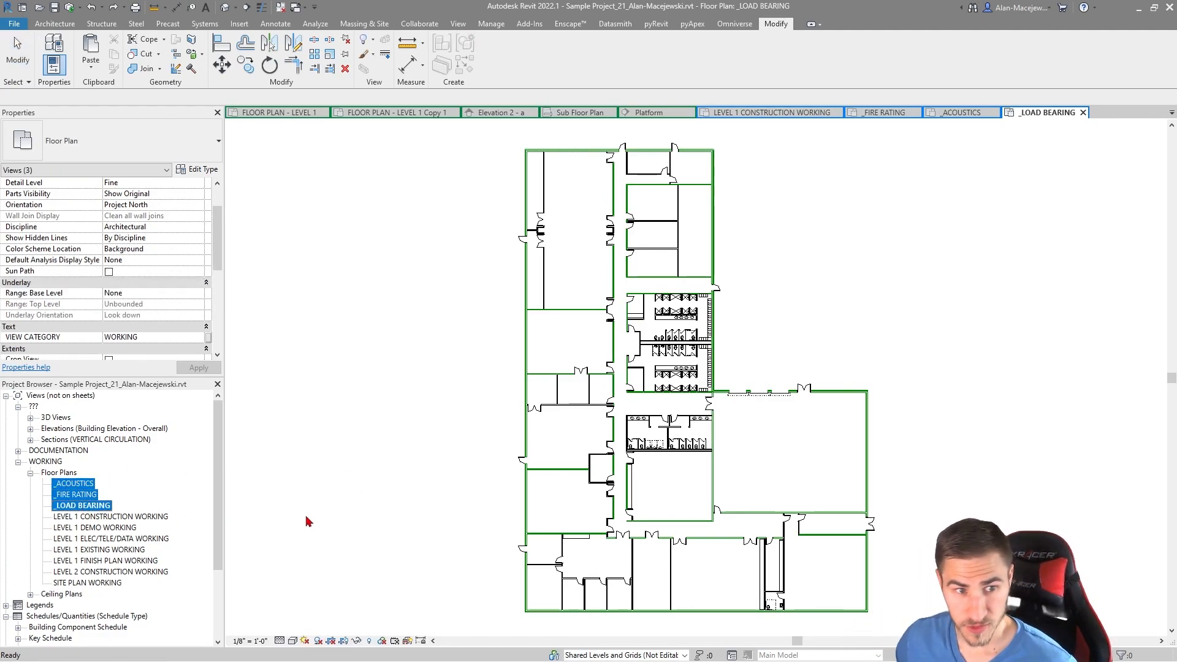
{"action": "left_click", "coordinate": [329, 519]}
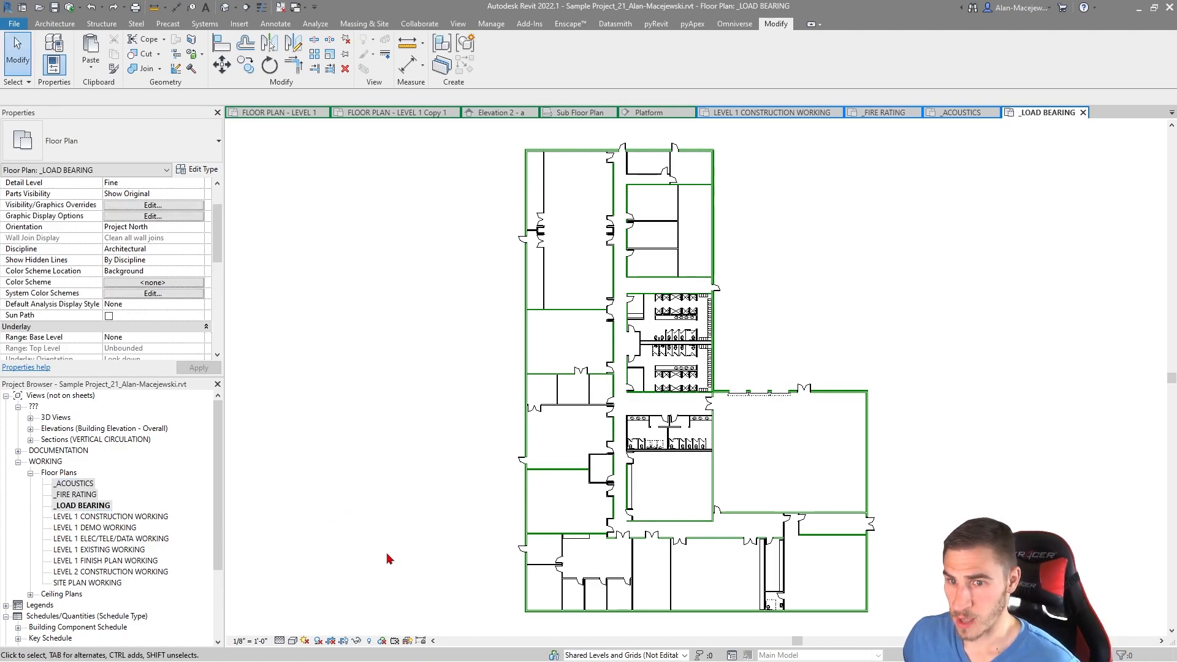
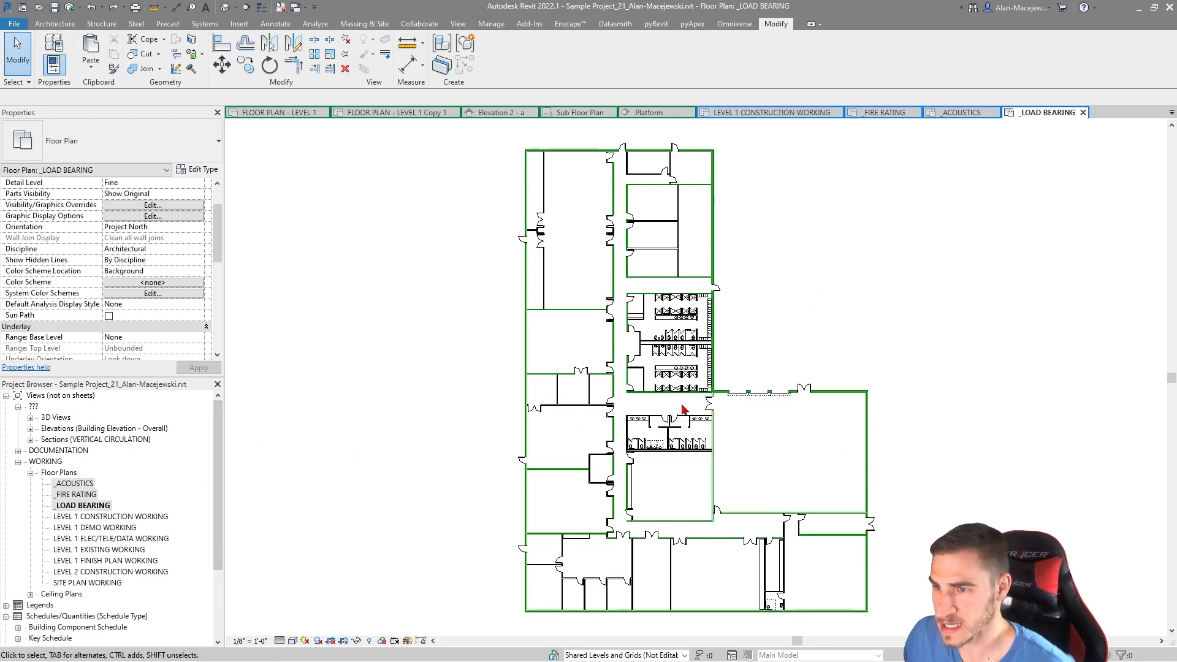
- Open the _FIRE RATING floor plan and split the small closet's west wall just north of its junction with the red cross wall
{"action": "double_click", "coordinate": [74, 494]}
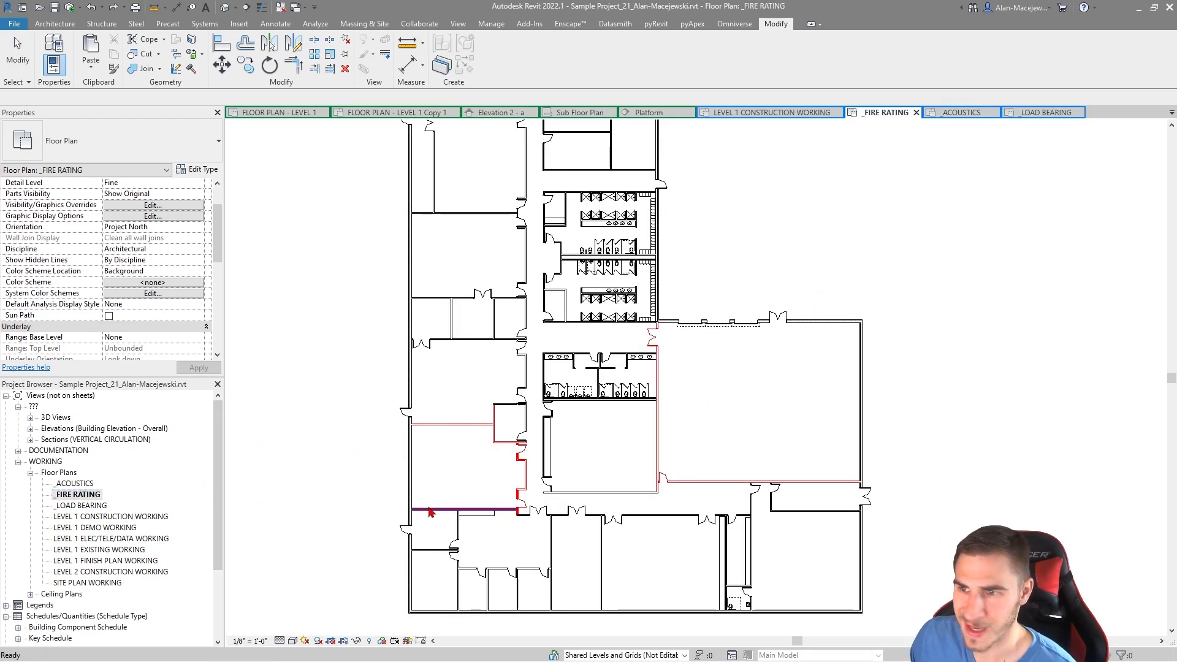
{"action": "scroll", "coordinate": [512, 421], "scroll_direction": "up", "scroll_amount": 3}
{"action": "scroll", "coordinate": [527, 403], "scroll_direction": "up", "scroll_amount": 2}
{"action": "middle_click_drag", "start_coordinate": [567, 353], "coordinate": [702, 368]}
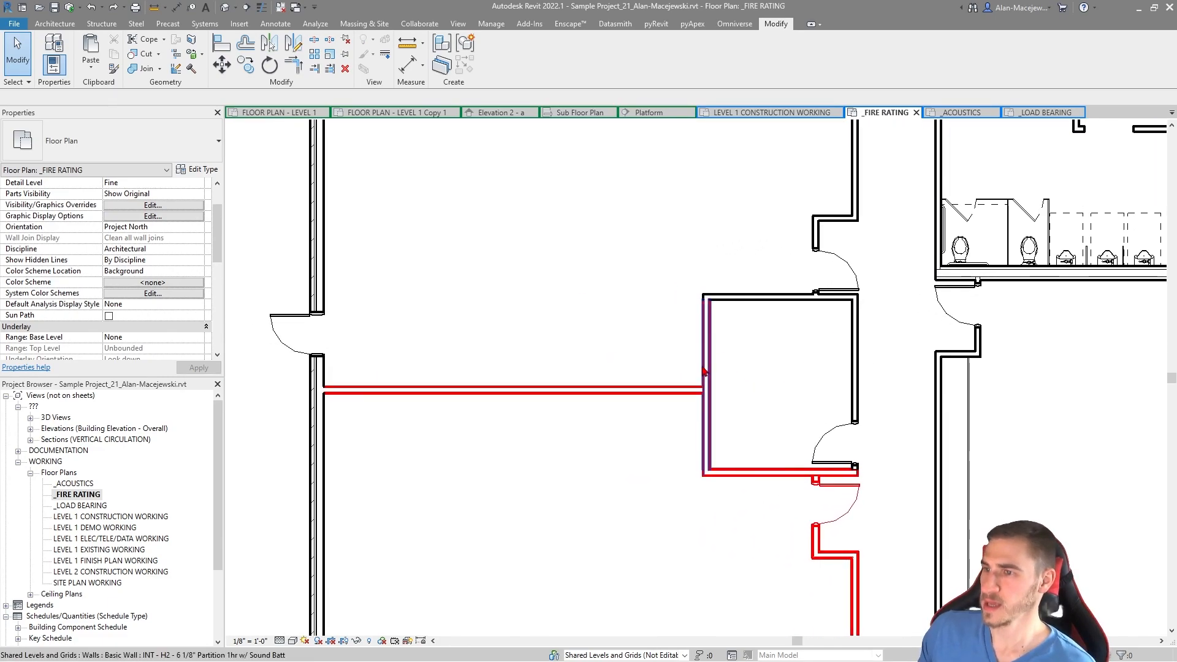
{"action": "left_click", "coordinate": [803, 362]}
{"action": "key", "text": "s"}
{"action": "key", "text": "l"}
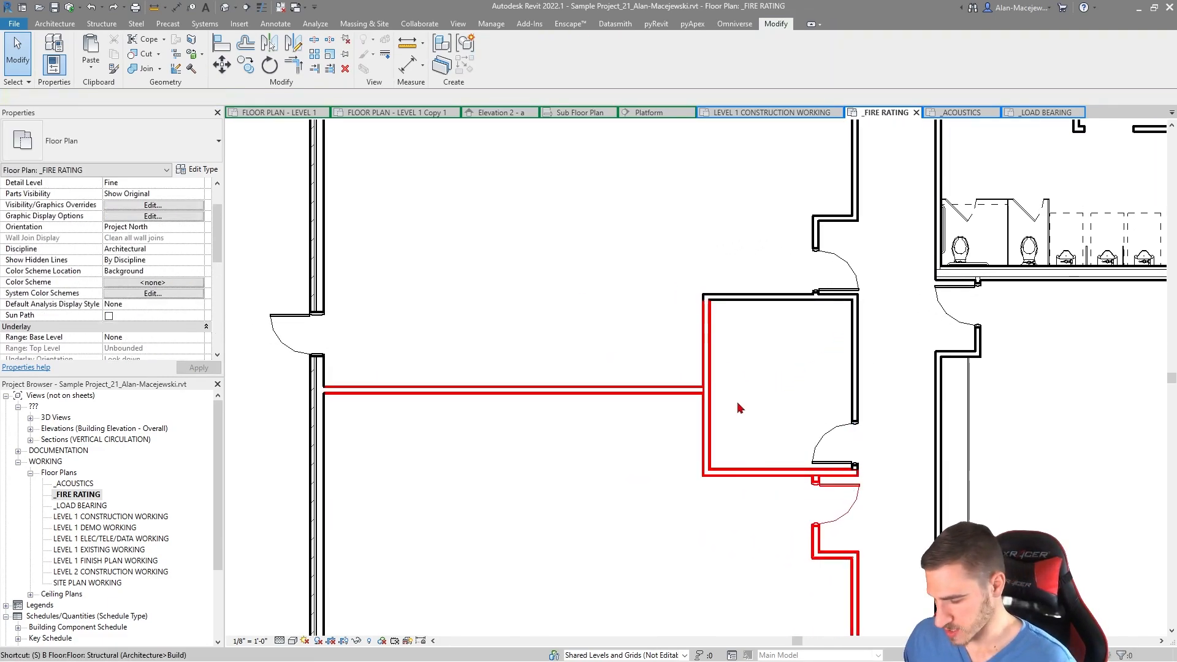
{"action": "left_click", "coordinate": [704, 389]}
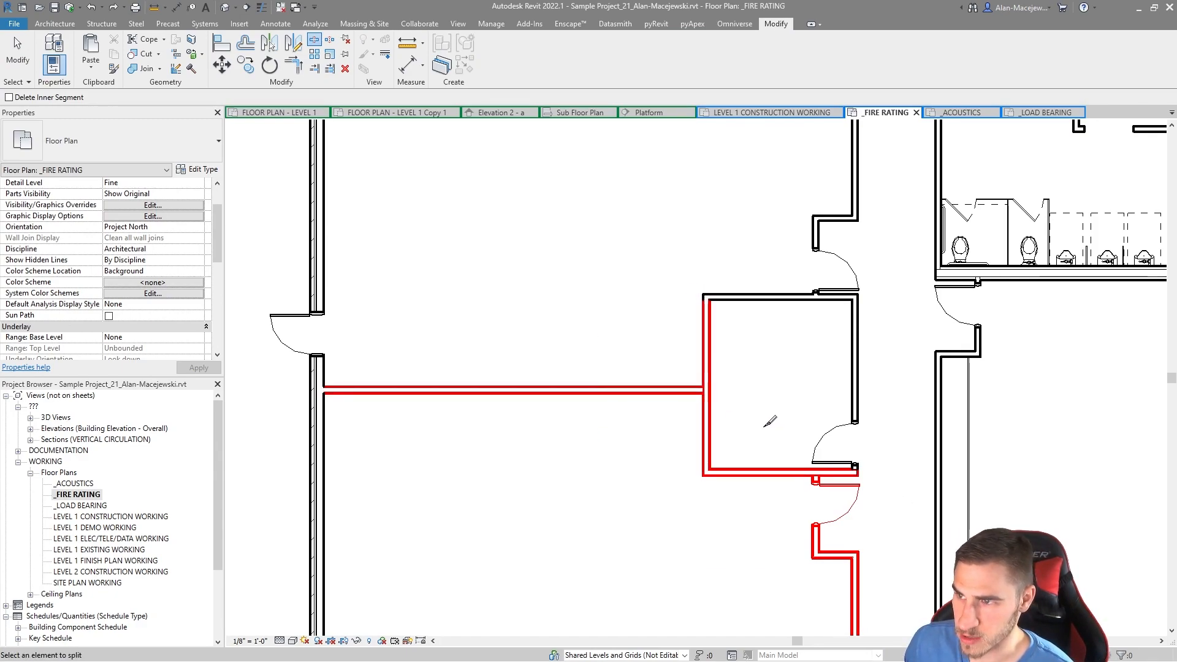
{"action": "left_click", "coordinate": [706, 372]}
{"action": "middle_click_drag", "start_coordinate": [803, 419], "coordinate": [804, 417]}
- Trim the southern segment of the closet's west wall and the red cross wall into a corner
{"action": "key", "text": "t"}
{"action": "key", "text": "r"}
{"action": "left_click", "coordinate": [709, 426]}
{"action": "left_click", "coordinate": [594, 389]}
{"action": "middle_click_drag", "start_coordinate": [563, 538], "coordinate": [565, 536]}
{"action": "key", "text": "Escape"}
- Match the northern segment of the closet's west wall to the wall type of the closet's north wall
{"action": "key", "text": "m"}
{"action": "key", "text": "a"}
{"action": "left_click", "coordinate": [738, 295]}
{"action": "left_click", "coordinate": [711, 322]}
{"action": "key", "text": "Escape"}
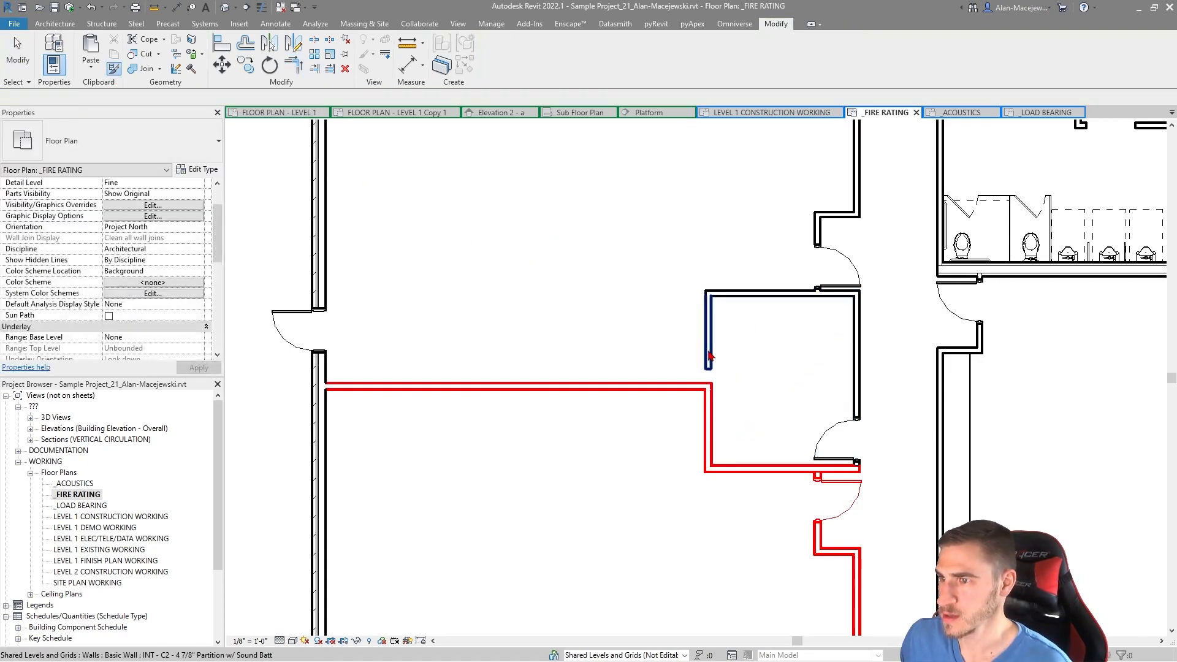
- Extend the northern segment of the closet's west wall south to meet the fire-rated corner
{"action": "left_click", "coordinate": [709, 359]}
{"action": "mouse_move", "coordinate": [709, 368]}
{"action": "left_mouse_down"}
{"action": "mouse_move", "coordinate": [694, 382]}
{"action": "mouse_move", "coordinate": [716, 388]}
{"action": "left_mouse_up"}
{"action": "left_click", "coordinate": [468, 533]}
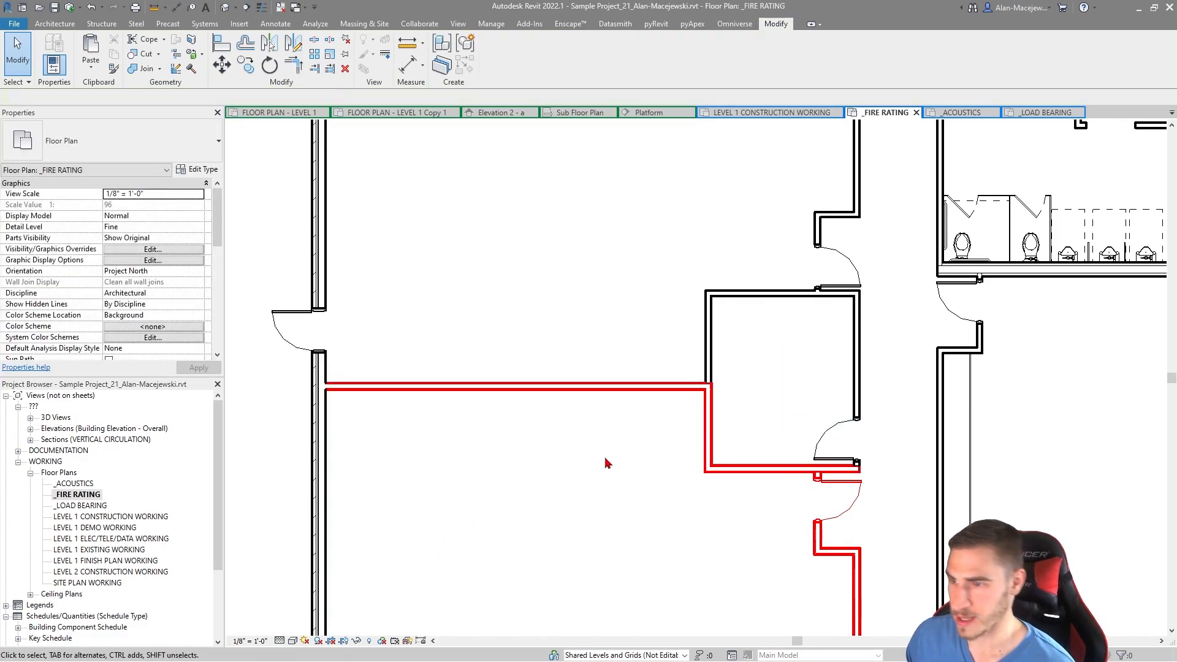
{"action": "scroll", "coordinate": [608, 463], "scroll_direction": "up", "scroll_amount": 1}
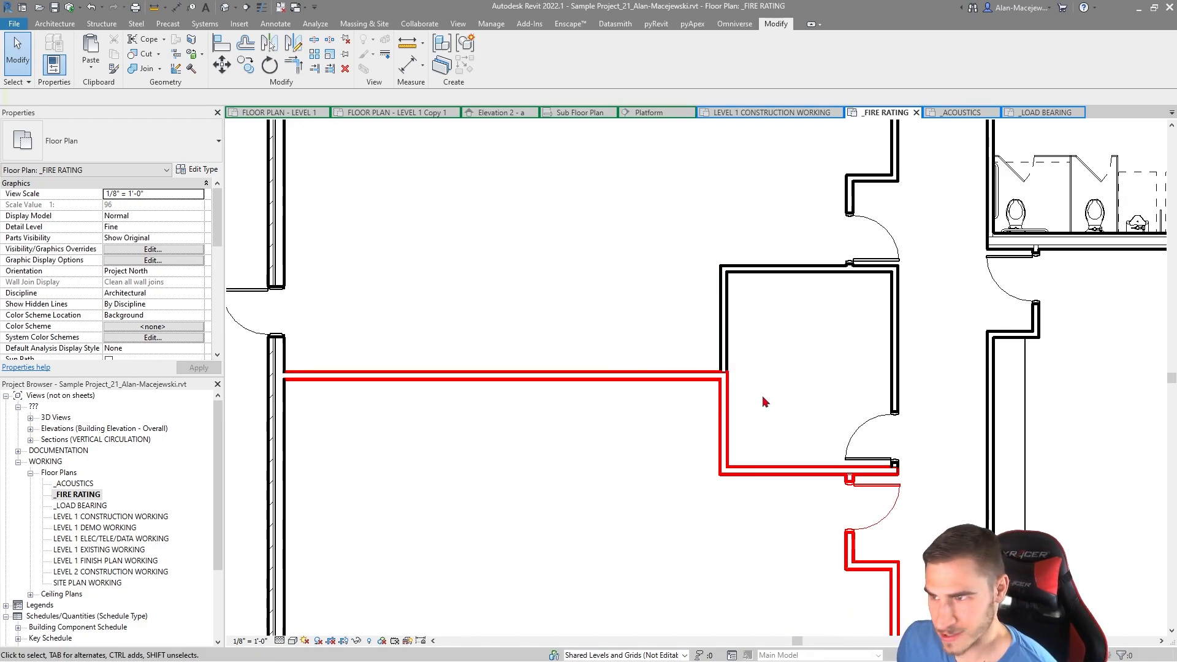
{"action": "scroll", "coordinate": [612, 384], "scroll_direction": "down", "scroll_amount": 1}
{"action": "scroll", "coordinate": [534, 439], "scroll_direction": "down", "scroll_amount": 1}
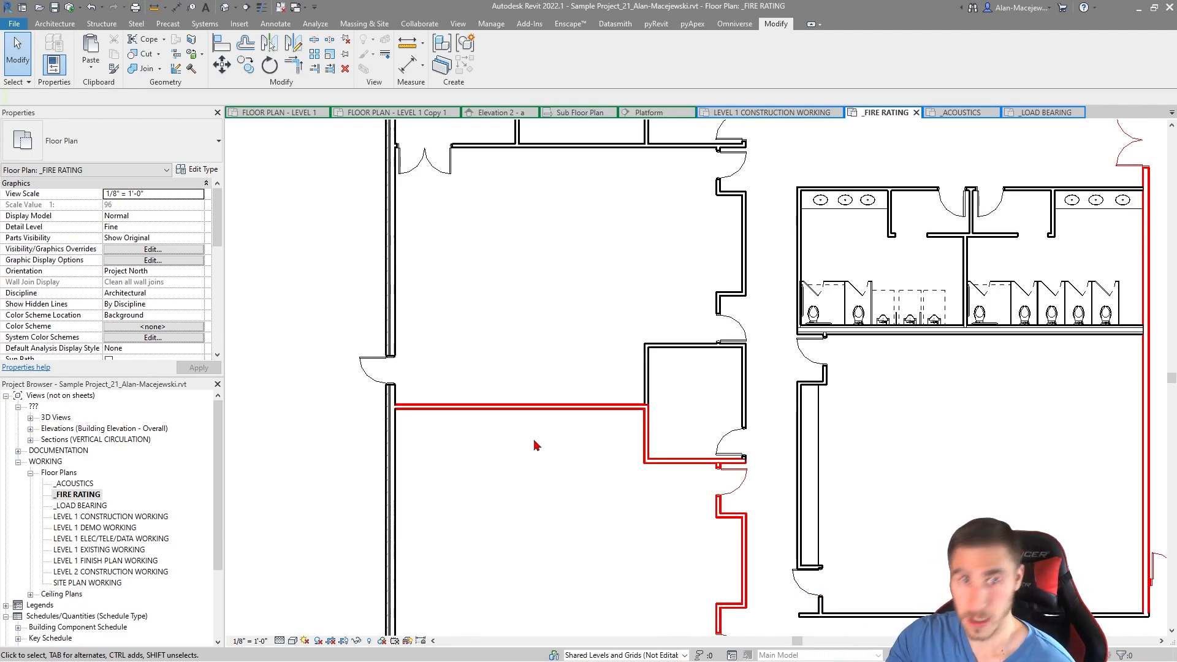
- Split the closet's south wall near the doors and trim its western part into a corner with the fire-rated door wall
{"action": "scroll", "coordinate": [688, 486], "scroll_direction": "up", "scroll_amount": 3}
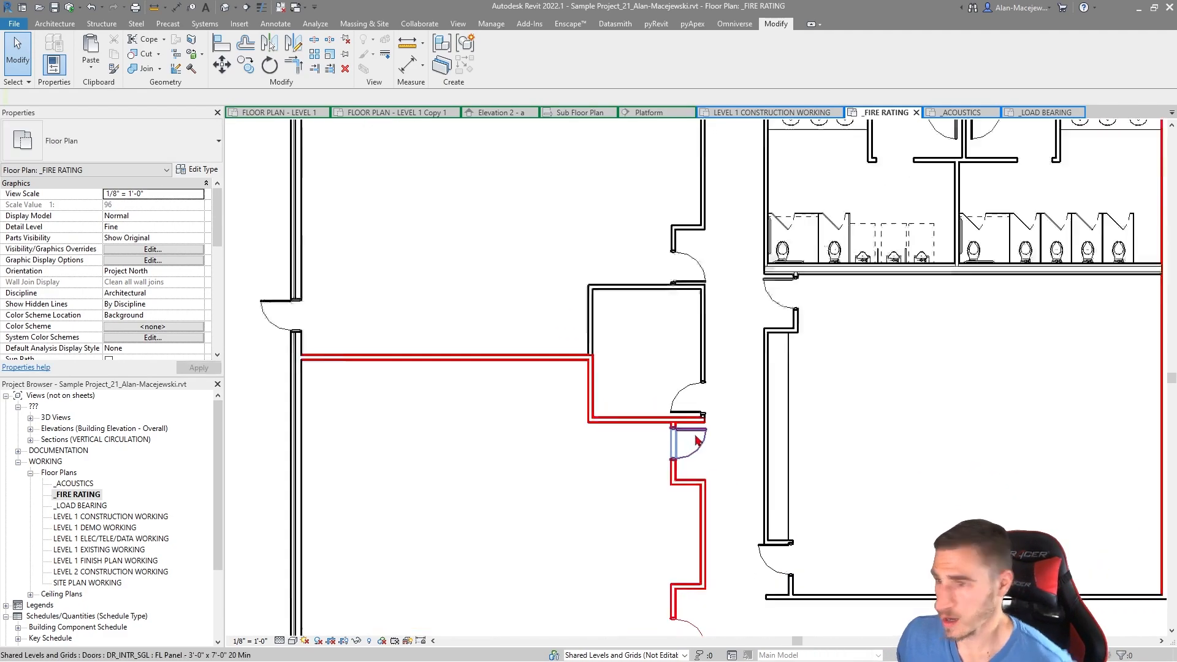
{"action": "scroll", "coordinate": [698, 444], "scroll_direction": "up", "scroll_amount": 2}
{"action": "key", "text": "s"}
{"action": "key", "text": "l"}
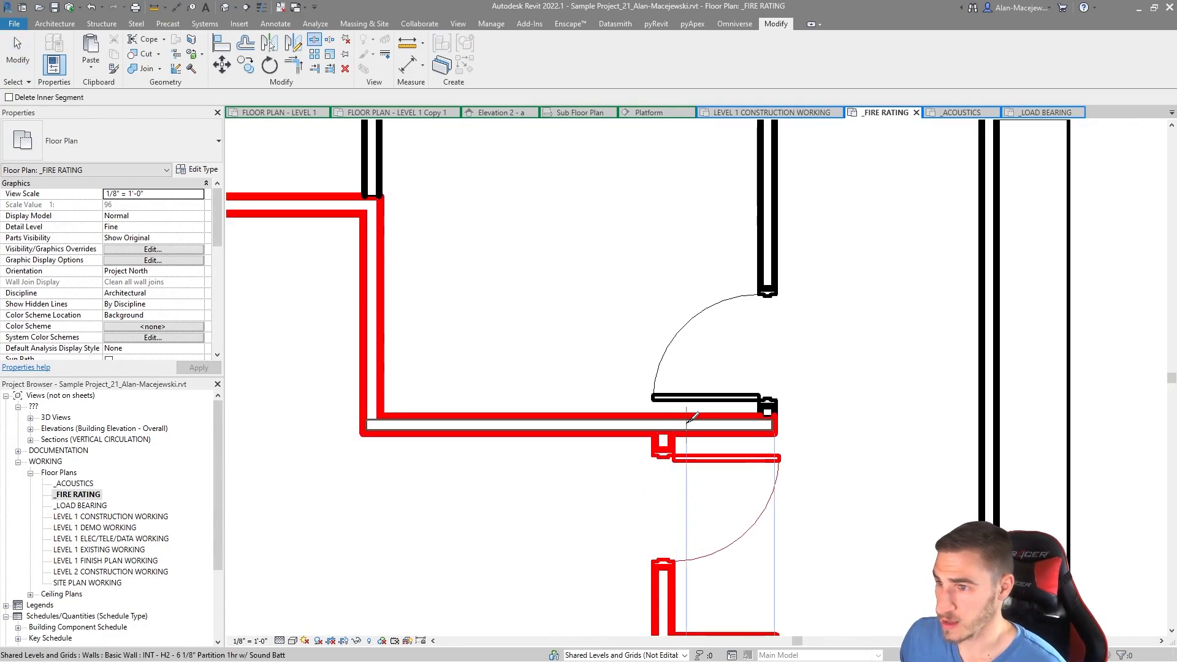
{"action": "key", "text": "t"}
{"action": "key", "text": "r"}
{"action": "left_click", "coordinate": [662, 452]}
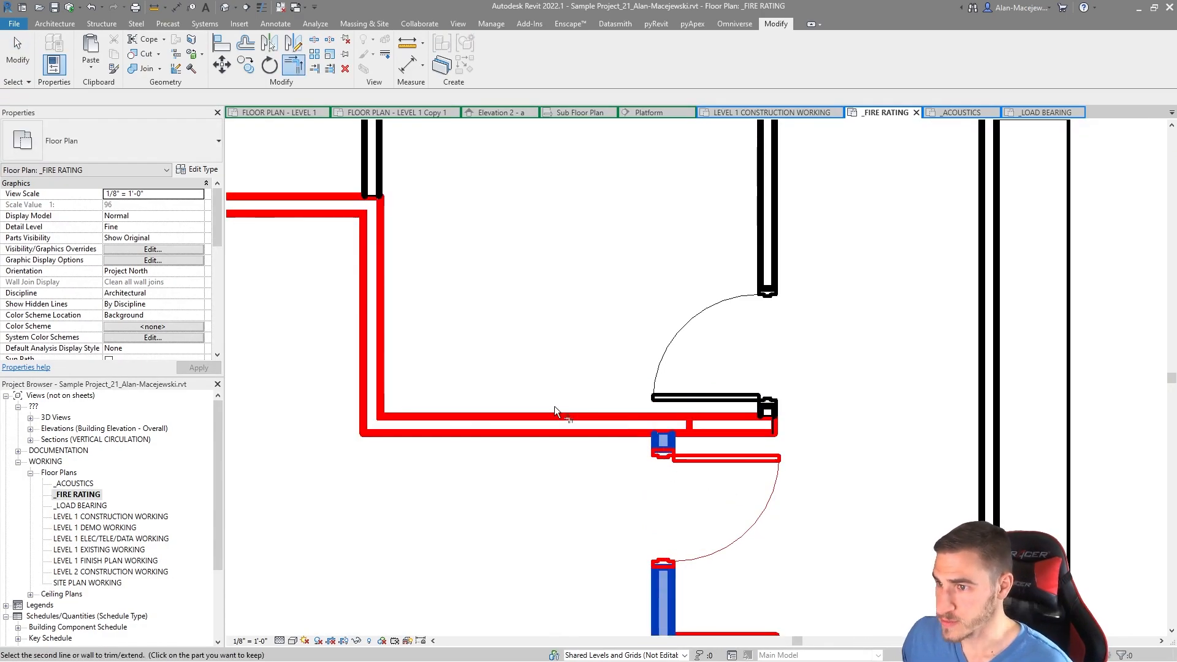
{"action": "left_click", "coordinate": [641, 423]}
{"action": "scroll", "coordinate": [777, 451], "scroll_direction": "down", "scroll_amount": 2}
{"action": "key", "text": "Escape"}
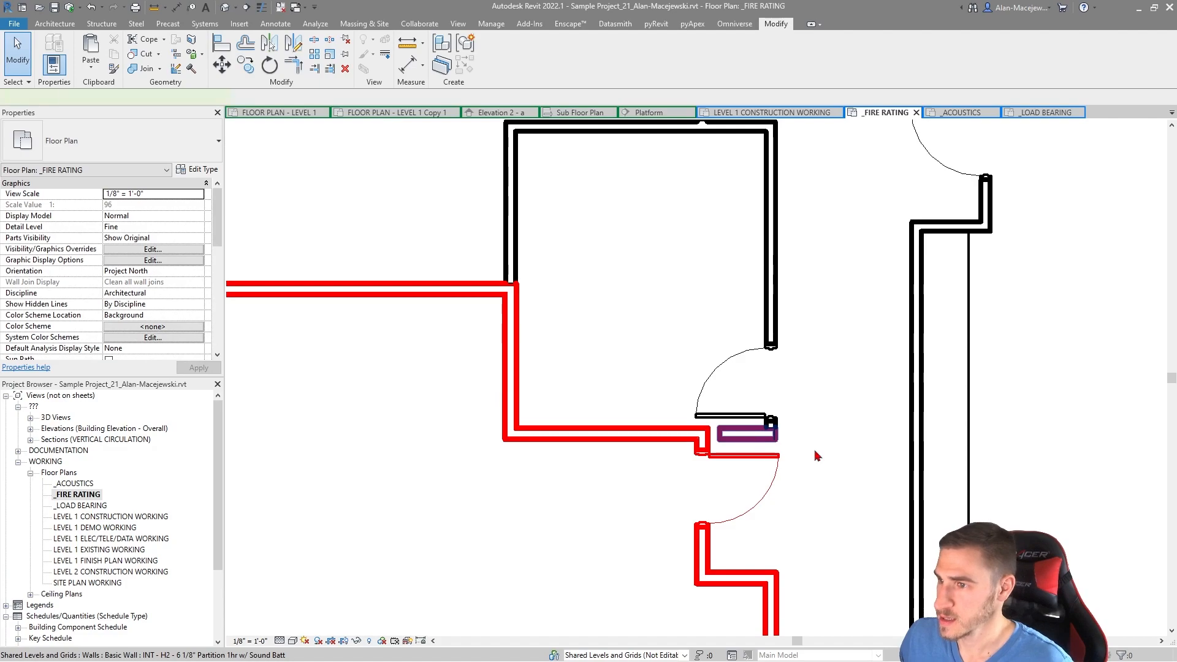
- Match the leftover stub of the closet's south wall to the wall type of the closet's east wall
{"action": "left_click", "coordinate": [771, 437]}
{"action": "scroll", "coordinate": [754, 460], "scroll_direction": "up", "scroll_amount": 2}
{"action": "key", "text": "Escape"}
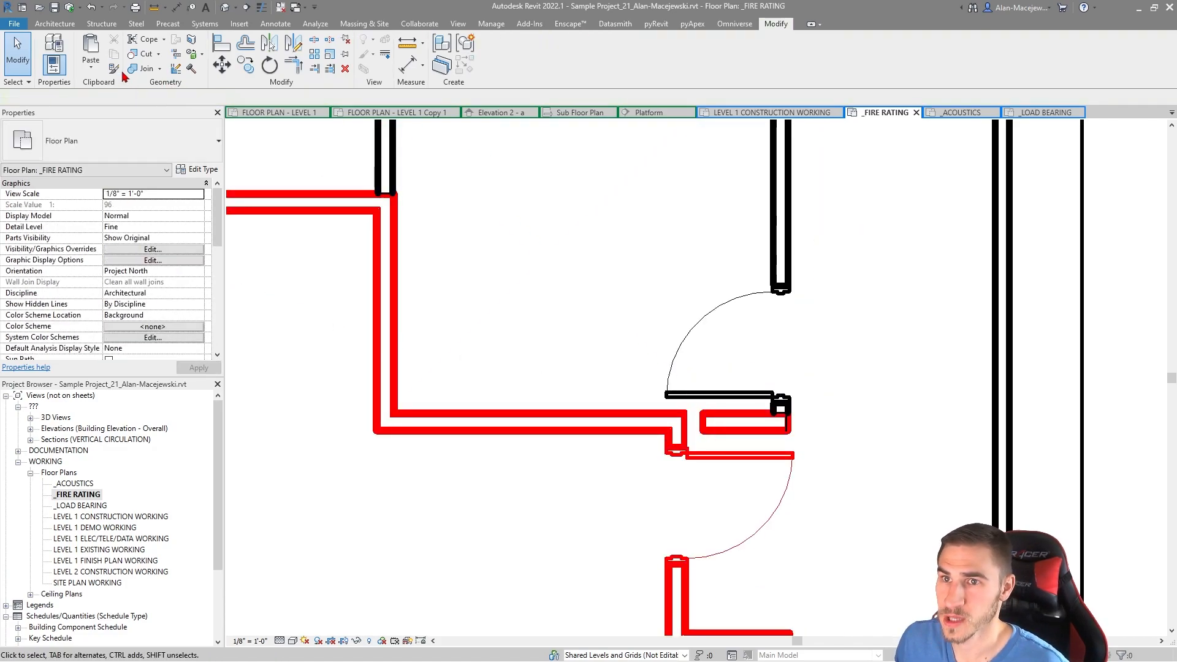
{"action": "key", "text": "m"}
{"action": "key", "text": "a"}
{"action": "left_click", "coordinate": [790, 233]}
{"action": "left_click", "coordinate": [736, 431]}
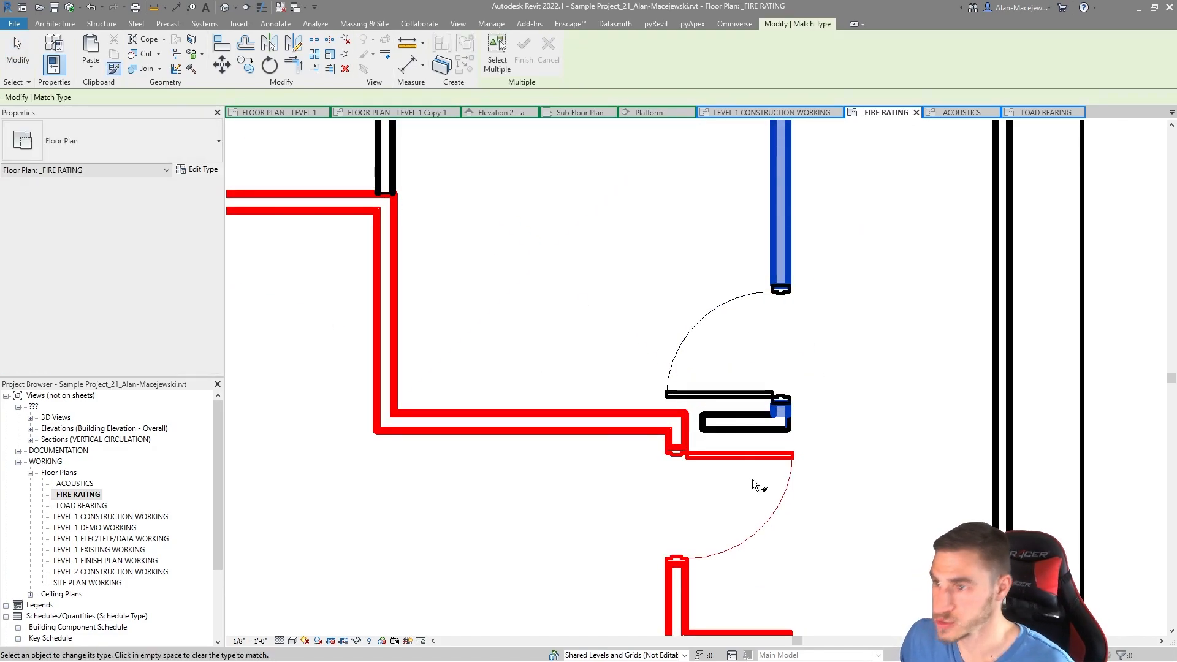
{"action": "key", "text": "Escape"}
- Extend the wall stub between the two doors west to meet the fire-rated wall corner
{"action": "left_click", "coordinate": [725, 434]}
{"action": "mouse_move", "coordinate": [702, 422]}
{"action": "left_mouse_down"}
{"action": "mouse_move", "coordinate": [685, 412]}
{"action": "mouse_move", "coordinate": [686, 422]}
{"action": "left_mouse_up"}
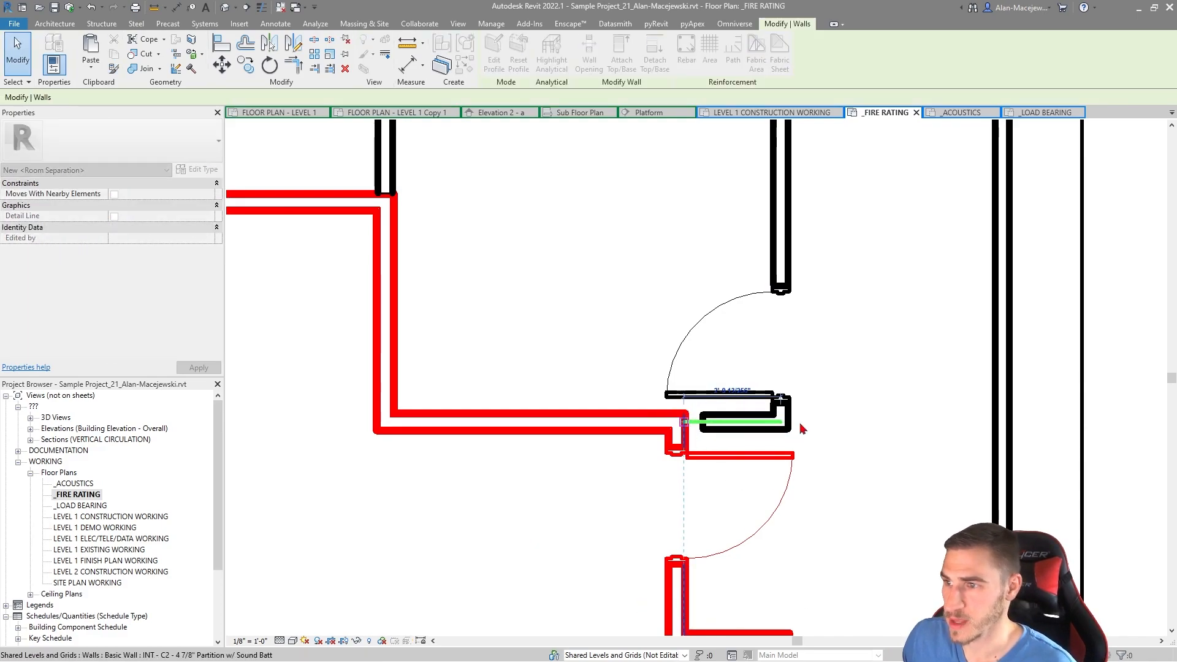
{"action": "left_click", "coordinate": [840, 559]}
{"action": "scroll", "coordinate": [702, 398], "scroll_direction": "down", "scroll_amount": 2}
{"action": "left_click", "coordinate": [870, 383]}
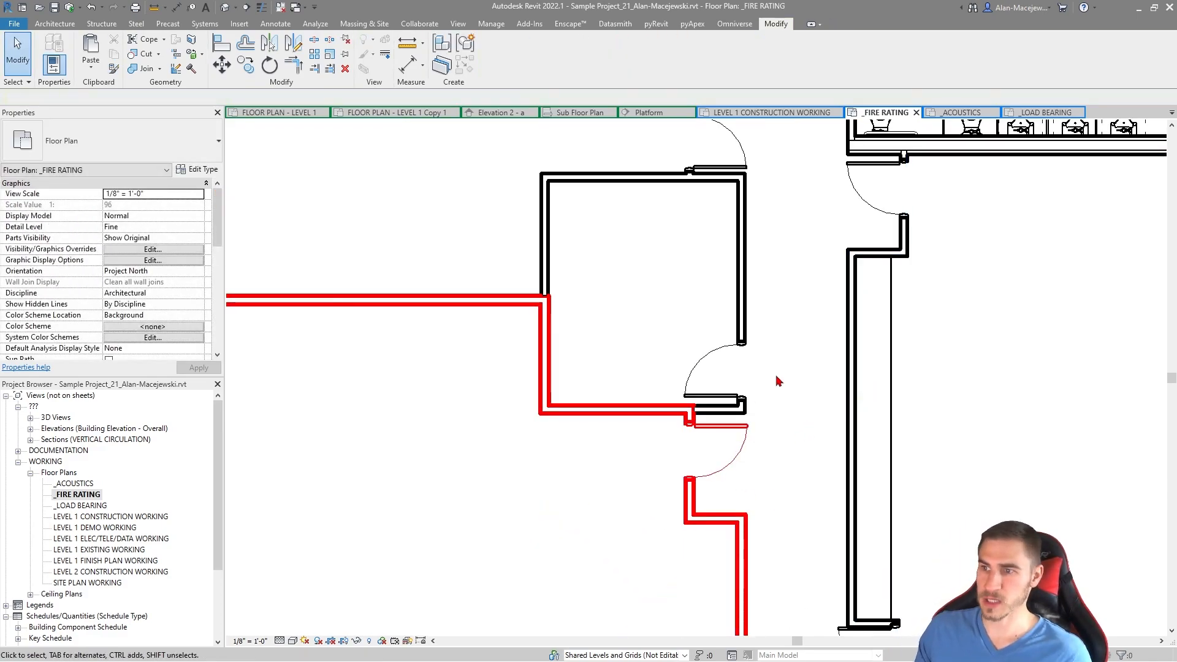
{"action": "scroll", "coordinate": [774, 374], "scroll_direction": "down", "scroll_amount": 1}
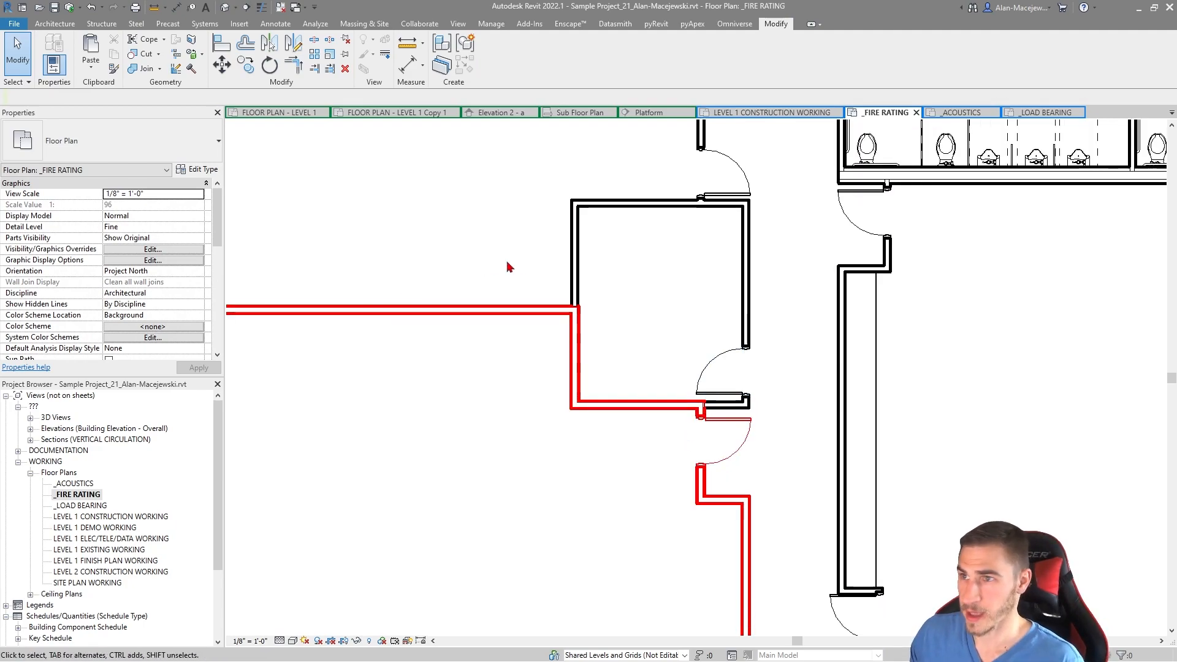
- Examine the edited closet walls and their junctions in the _ACOUSTICS floor plan and return to the _FIRE RATING floor plan
{"action": "left_click", "coordinate": [959, 113]}
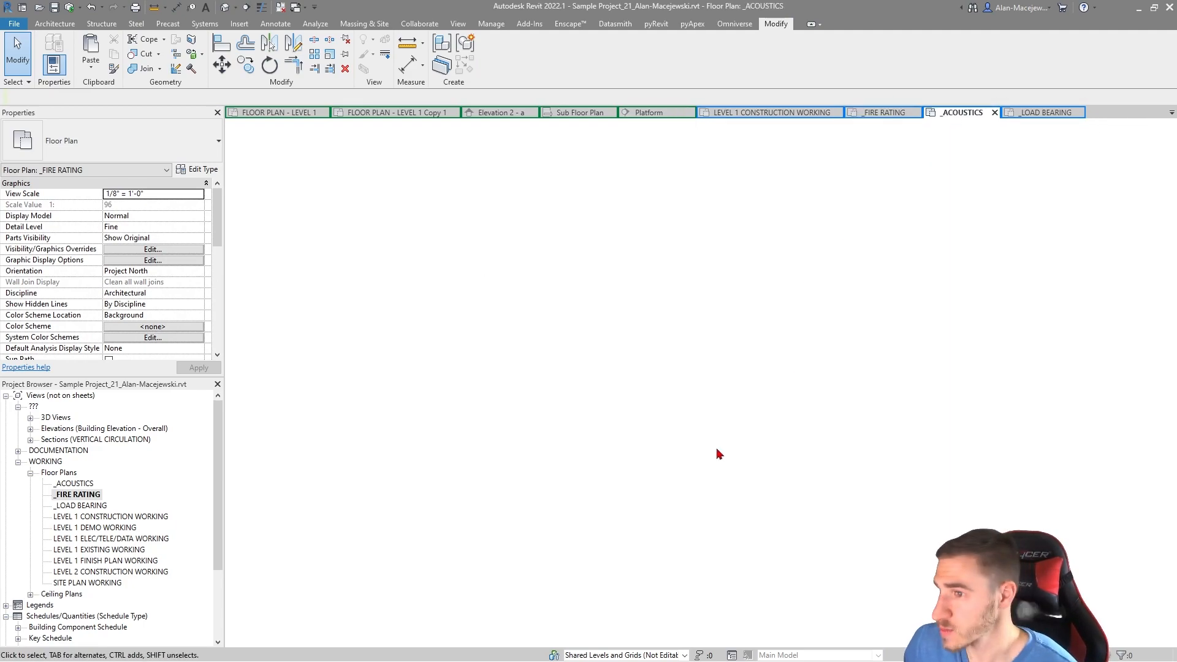
{"action": "middle_click_drag", "start_coordinate": [706, 418], "coordinate": [646, 420]}
{"action": "scroll", "coordinate": [637, 404], "scroll_direction": "up", "scroll_amount": 5}
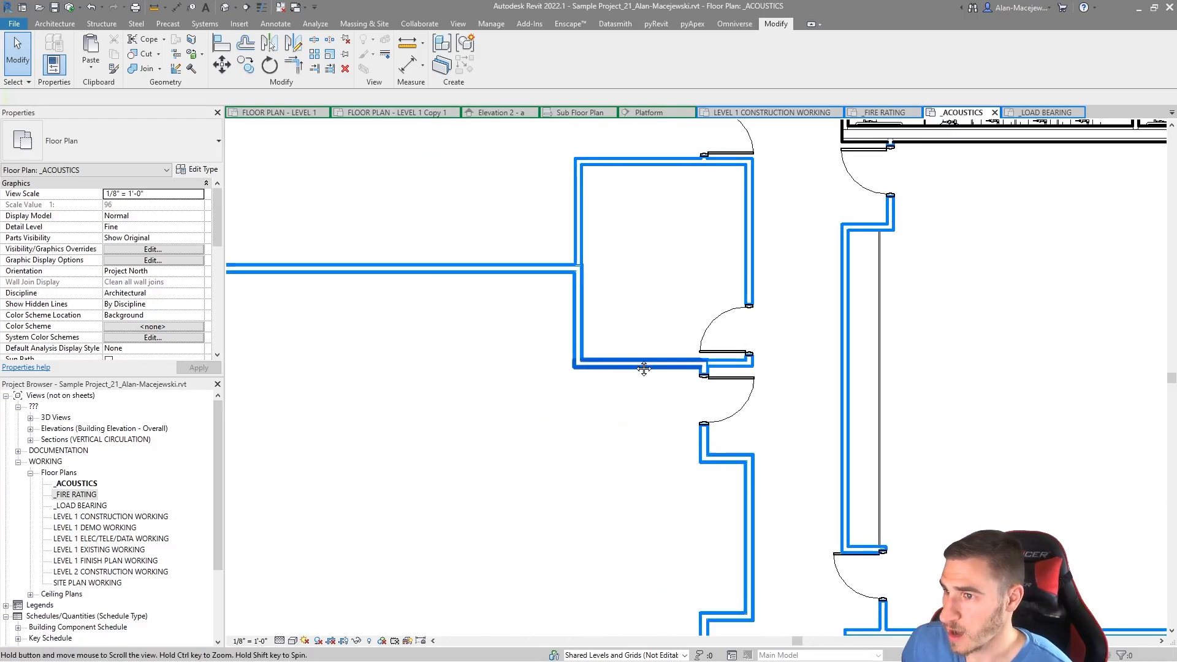
{"action": "scroll", "coordinate": [704, 344], "scroll_direction": "up", "scroll_amount": 2}
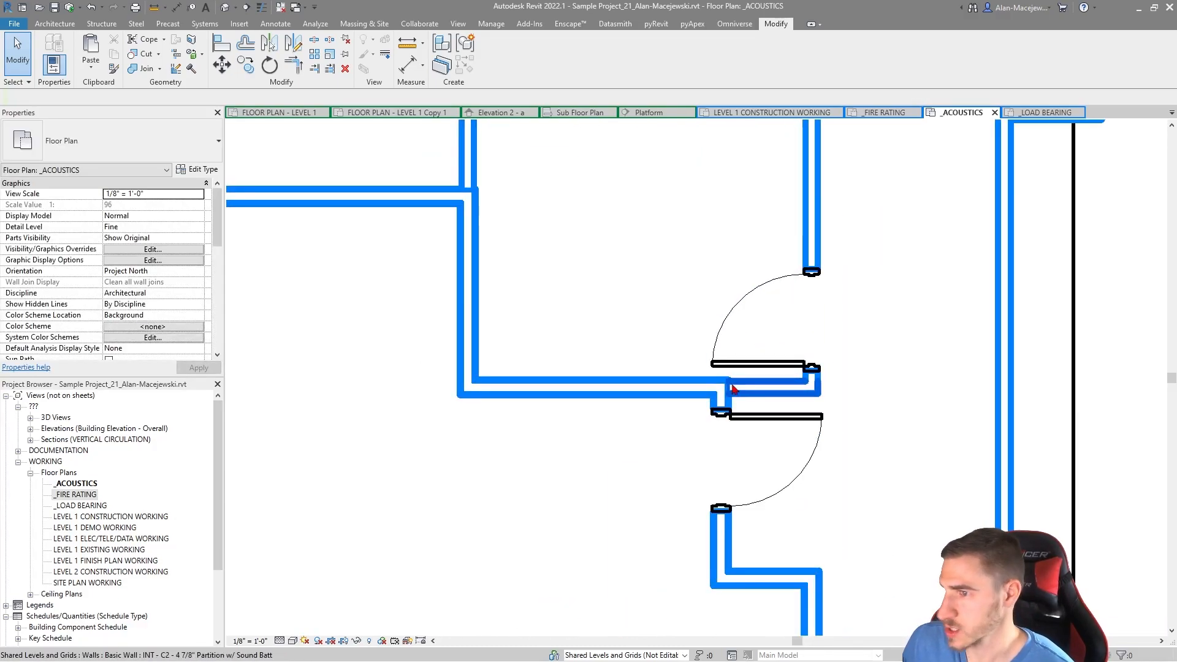
{"action": "scroll", "coordinate": [743, 391], "scroll_direction": "down", "scroll_amount": 4}
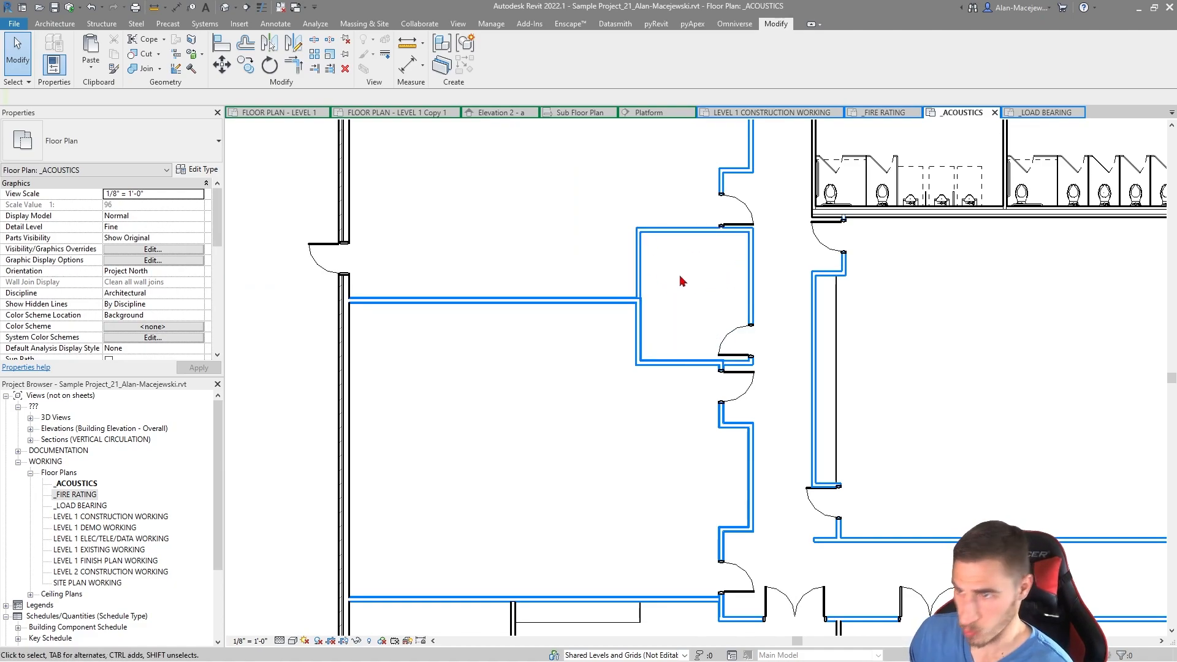
{"action": "scroll", "coordinate": [622, 355], "scroll_direction": "down", "scroll_amount": 1}
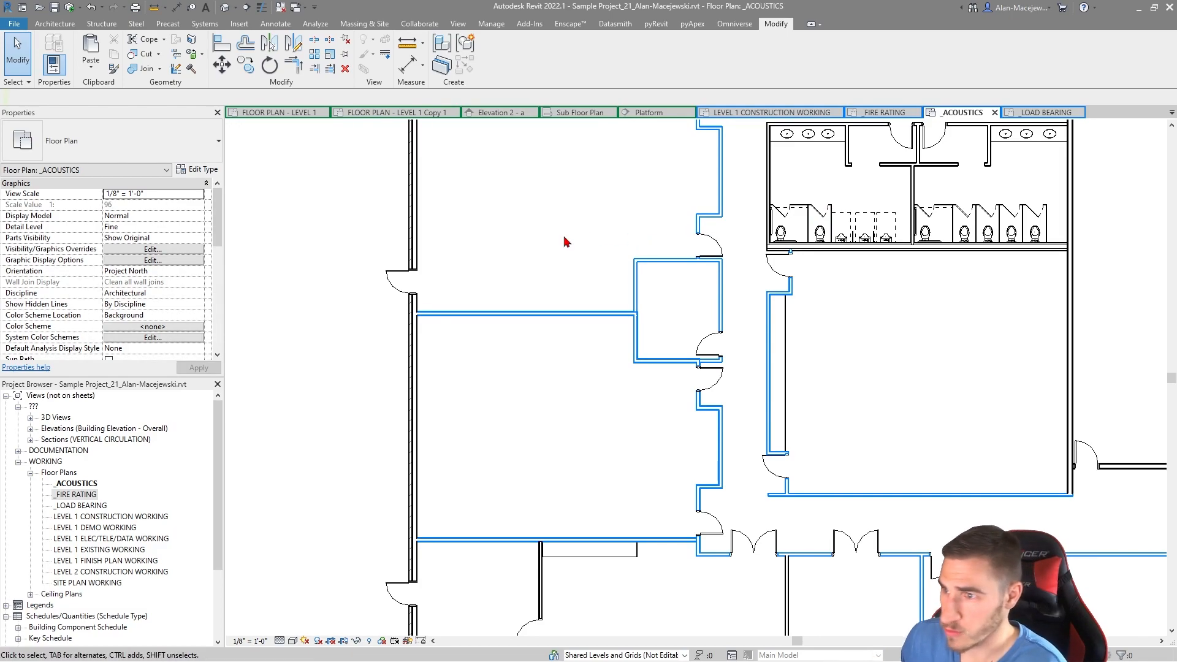
{"action": "left_click", "coordinate": [885, 112]}
{"action": "scroll", "coordinate": [696, 282], "scroll_direction": "down", "scroll_amount": 5}
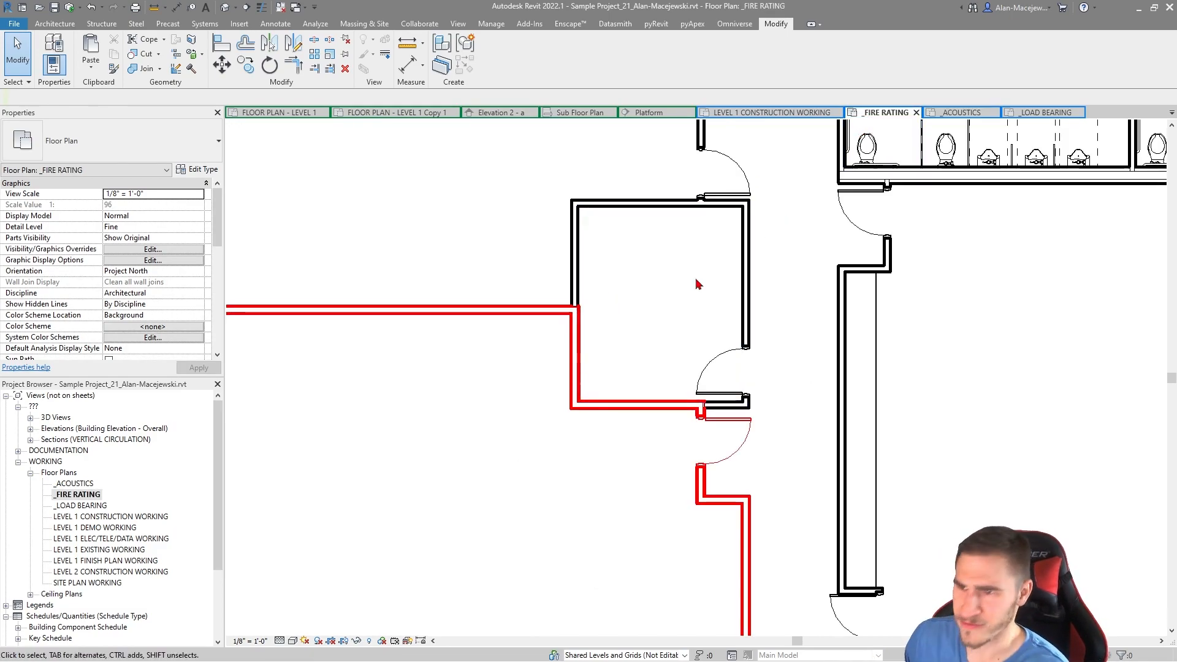